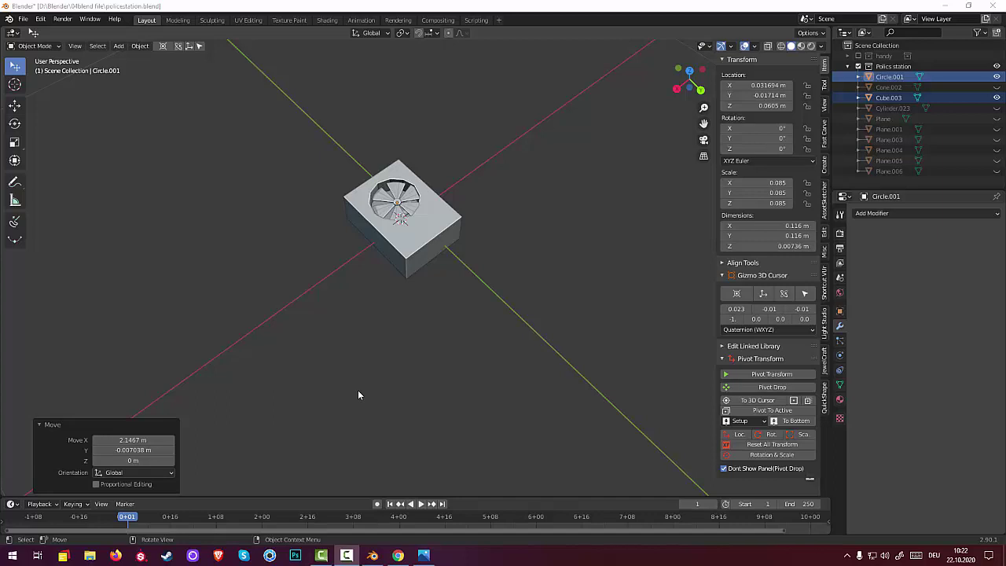
Select the fan disc inside the box, reposition it, and shrink it slightly
{"action": "middle_click_drag", "start_coordinate": [265, 403], "coordinate": [325, 388]}
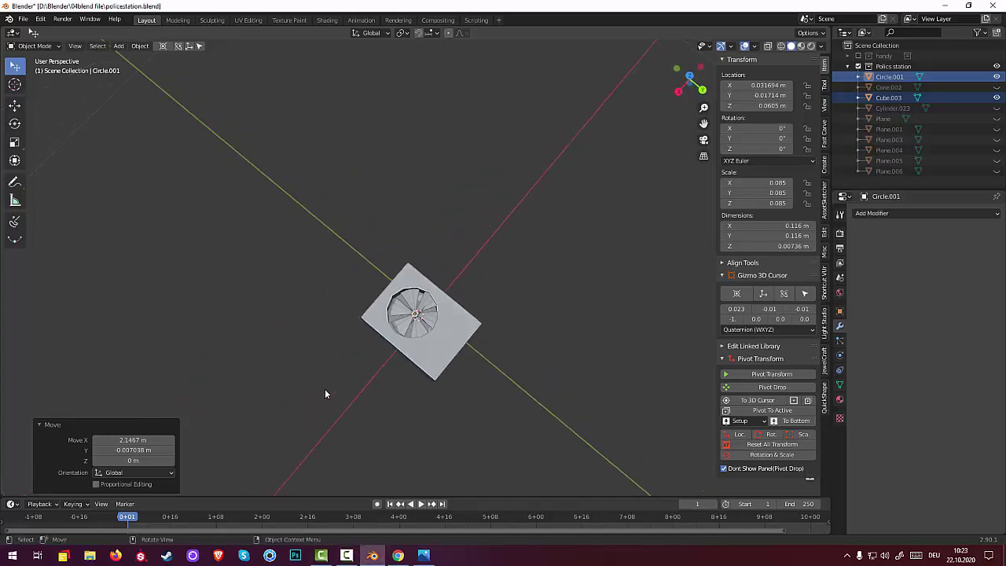
{"action": "left_click", "coordinate": [422, 309]}
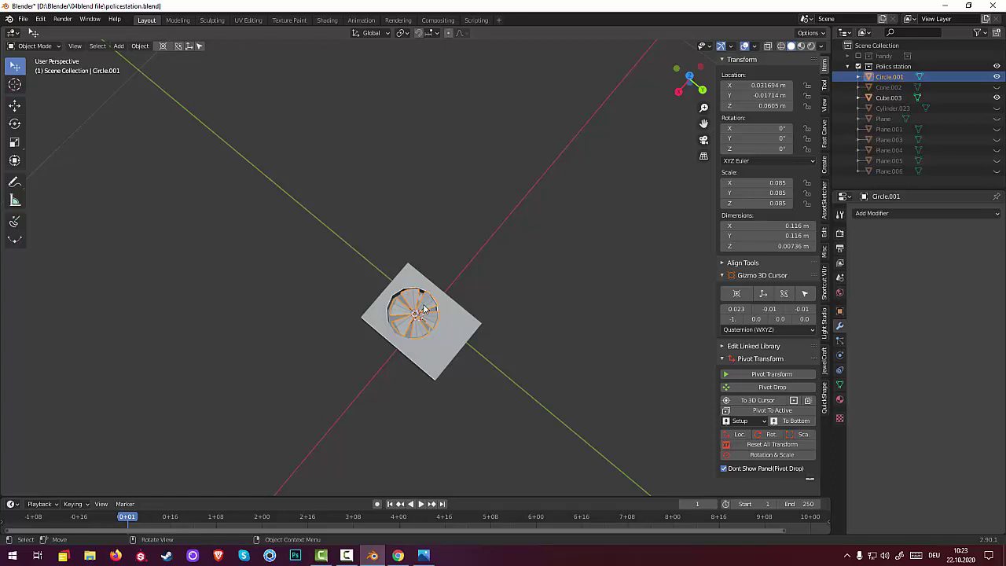
{"action": "key", "text": "Delete"}
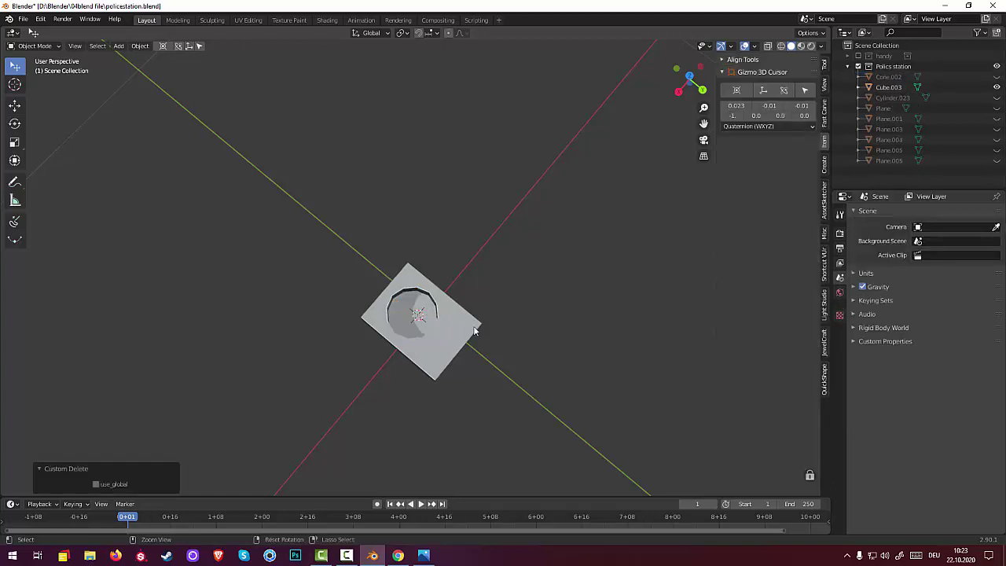
{"action": "key", "text": "ctrl+z"}
{"action": "key", "text": "g"}
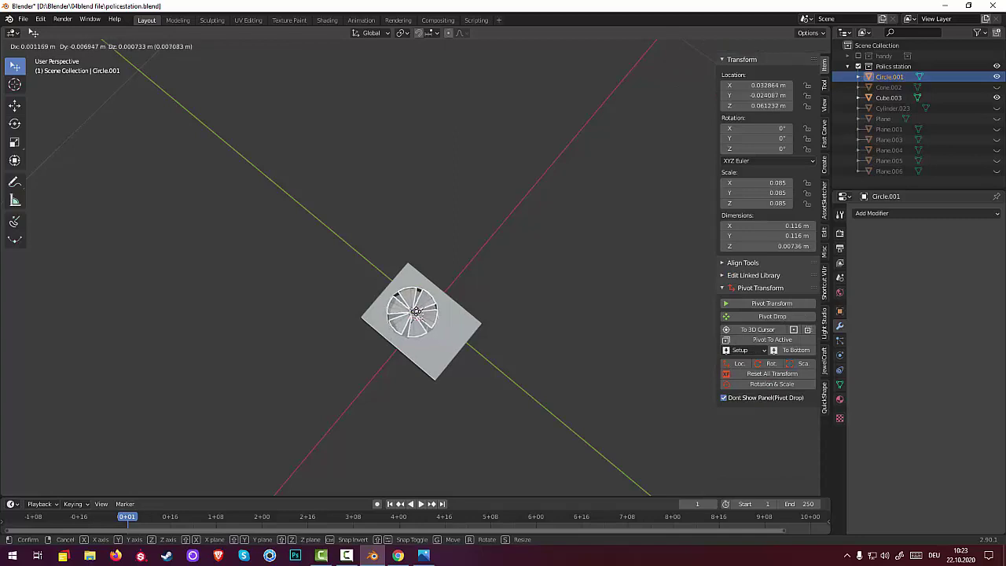
{"action": "left_click", "coordinate": [416, 312]}
{"action": "key", "text": "s"}
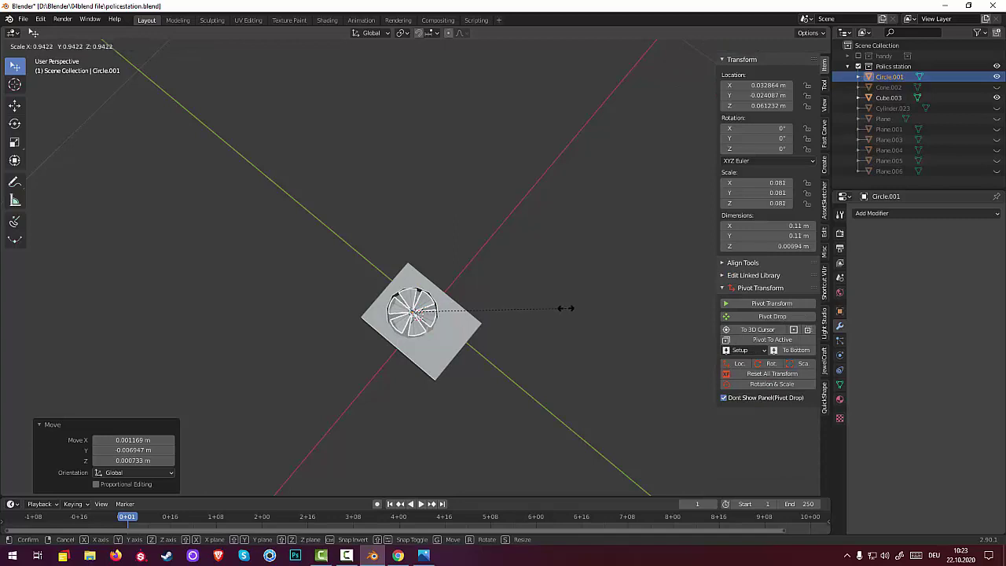
{"action": "left_click", "coordinate": [566, 303]}
Thicken the fan disc by scaling it along Z, then reselect it
{"action": "middle_click_drag", "start_coordinate": [565, 300], "coordinate": [570, 291]}
{"action": "key", "text": "s"}
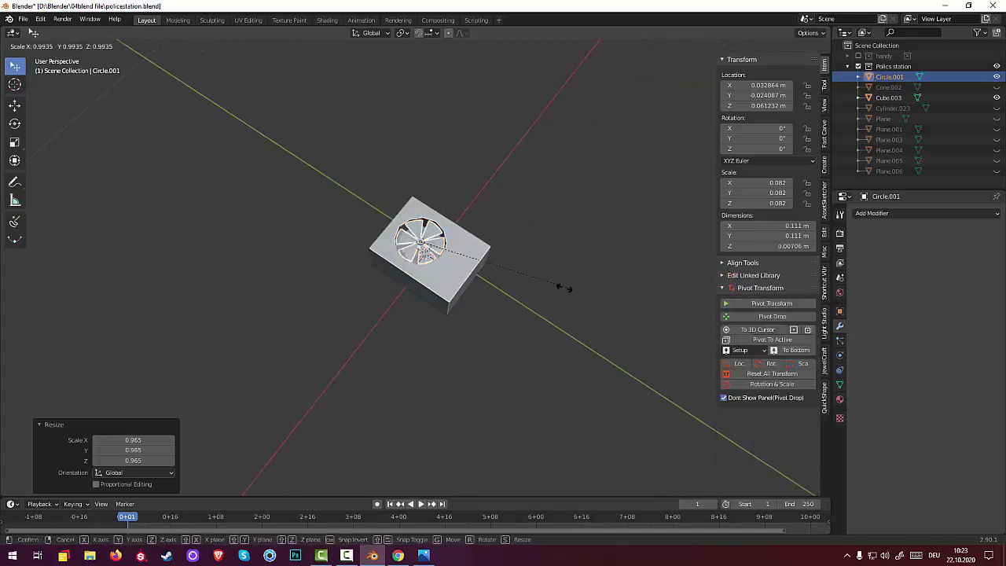
{"action": "key", "text": "z"}
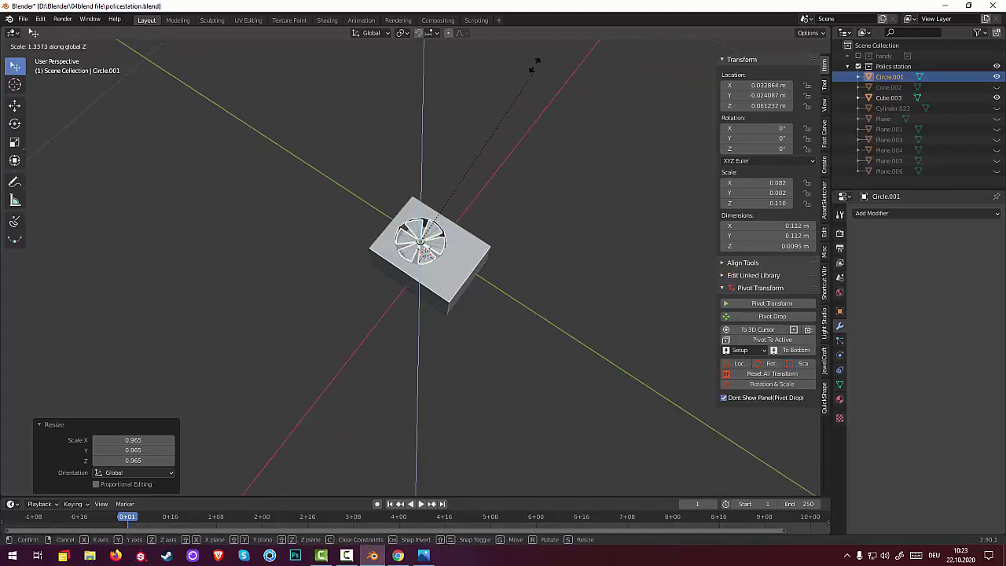
{"action": "left_click", "coordinate": [582, 363]}
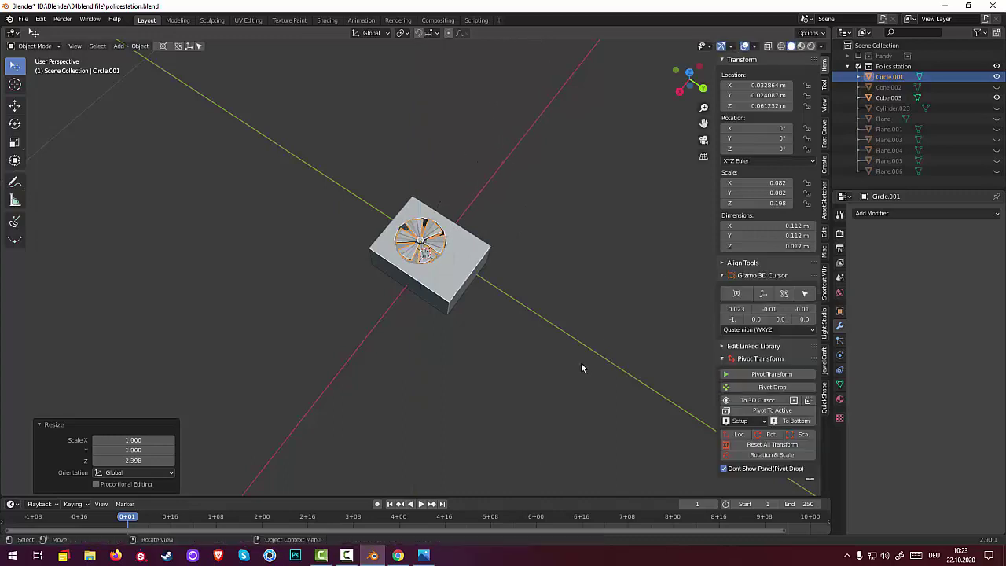
{"action": "middle_click_drag", "start_coordinate": [581, 362], "coordinate": [575, 390]}
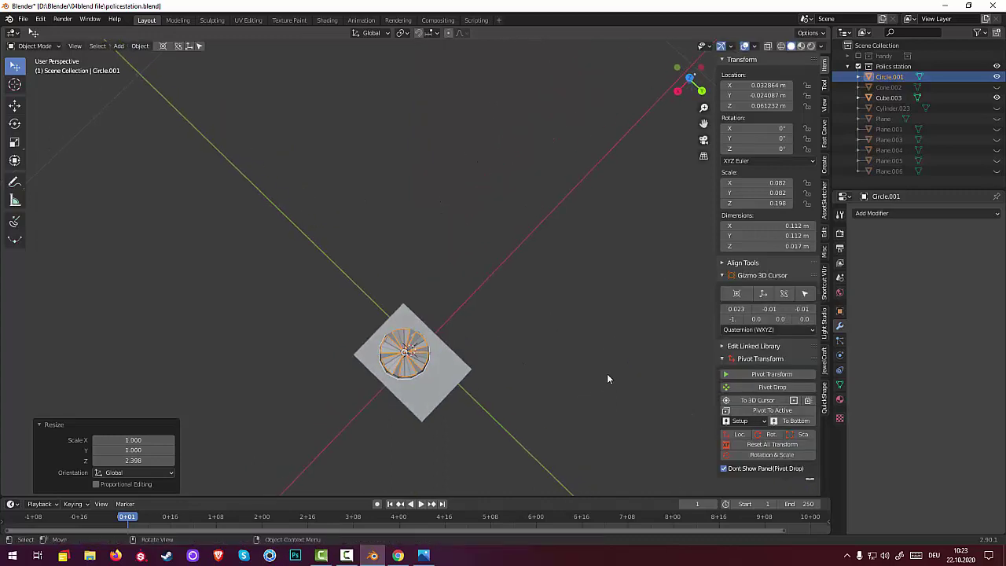
{"action": "key", "text": "s"}
{"action": "key", "text": "z"}
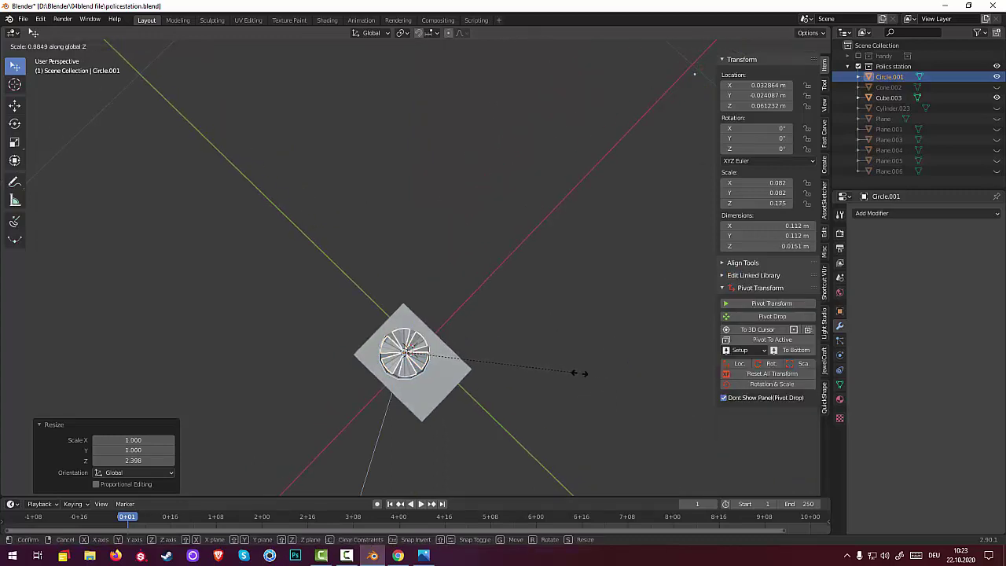
{"action": "key", "text": "Escape"}
{"action": "scroll", "coordinate": [584, 396], "scroll_direction": "up", "scroll_amount": 3}
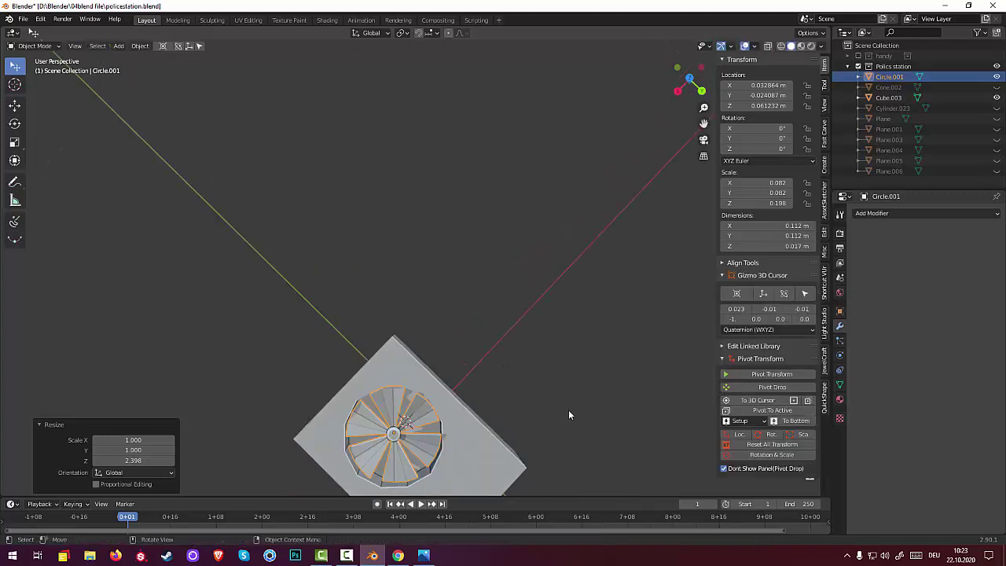
{"action": "key", "text": "KP_Decimal"}
{"action": "left_click", "coordinate": [477, 432]}
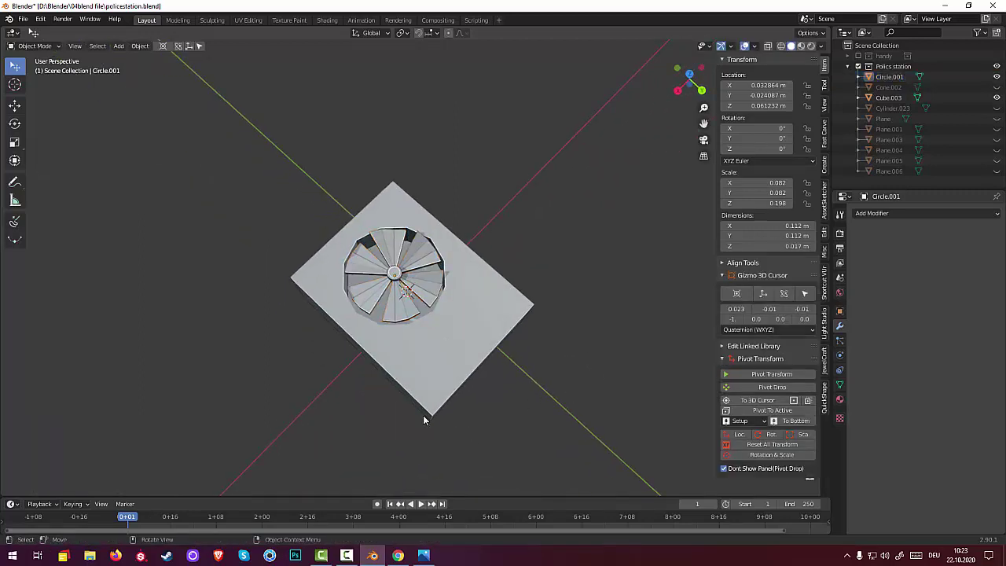
{"action": "left_click", "coordinate": [363, 262]}
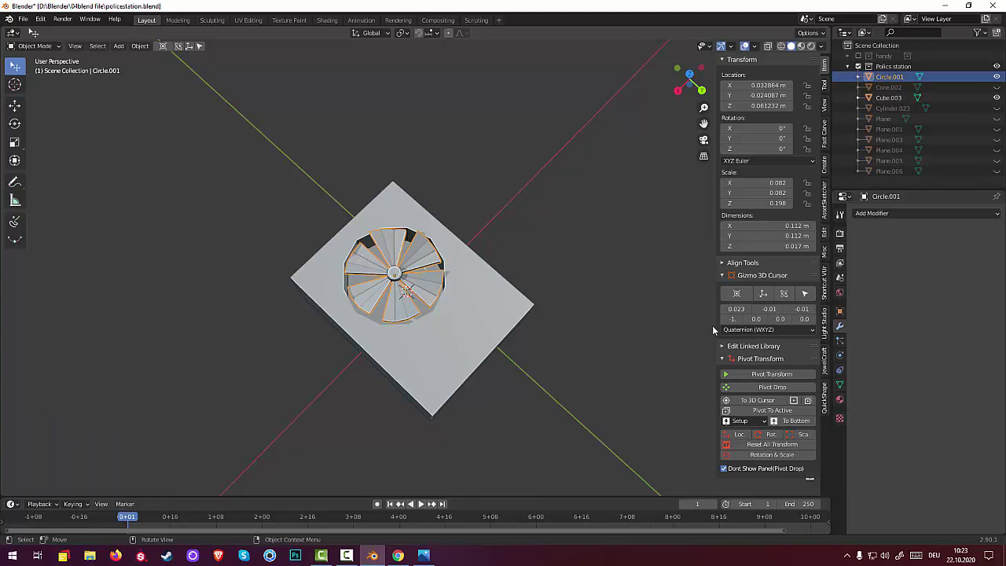
Shrink the fan disc to 0.977 scale, sink it 0.009091 m lower, then select Cube.003
{"action": "key", "text": "s"}
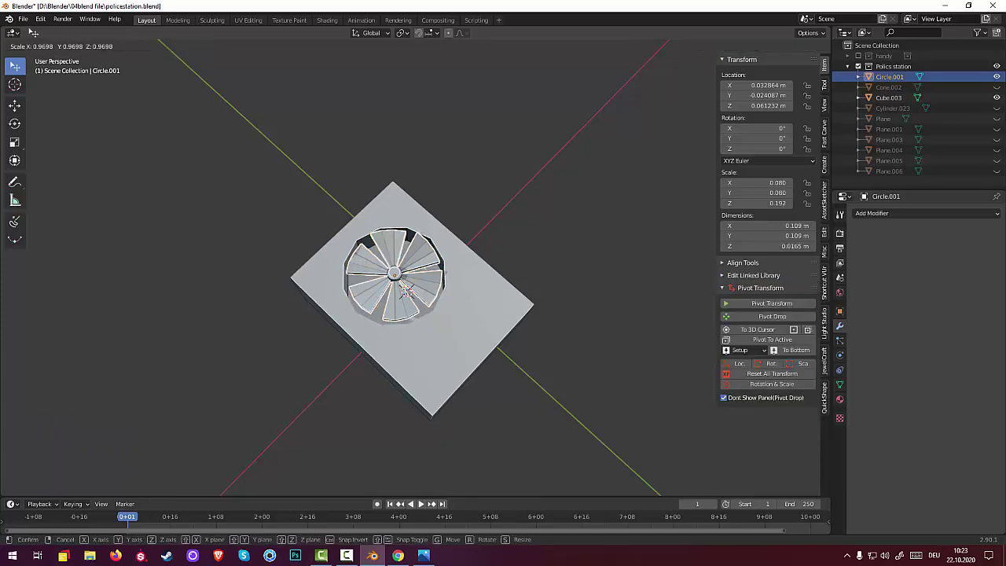
{"action": "left_click", "coordinate": [714, 311]}
{"action": "middle_click_drag", "start_coordinate": [714, 311], "coordinate": [700, 313]}
{"action": "key", "text": "g"}
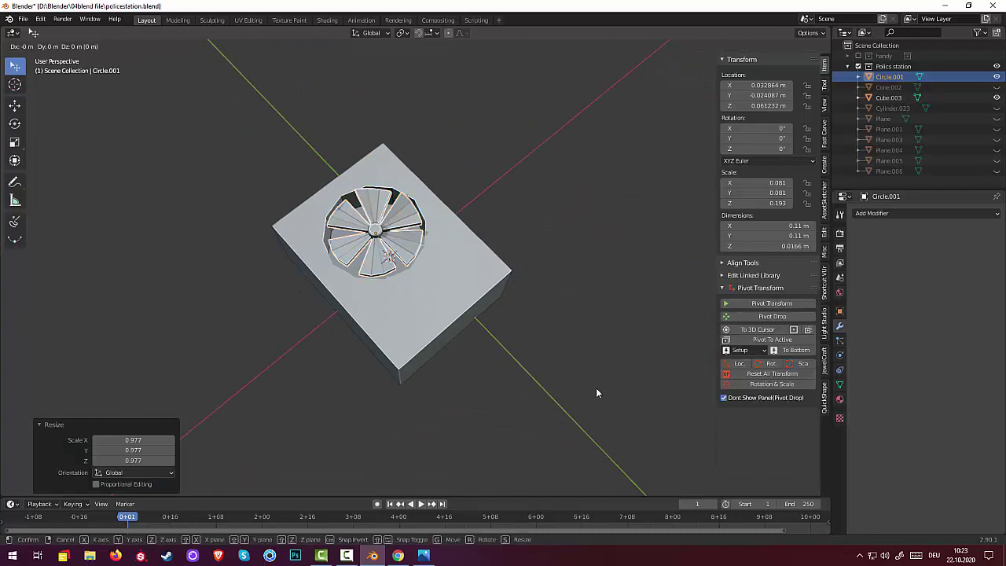
{"action": "key", "text": "z"}
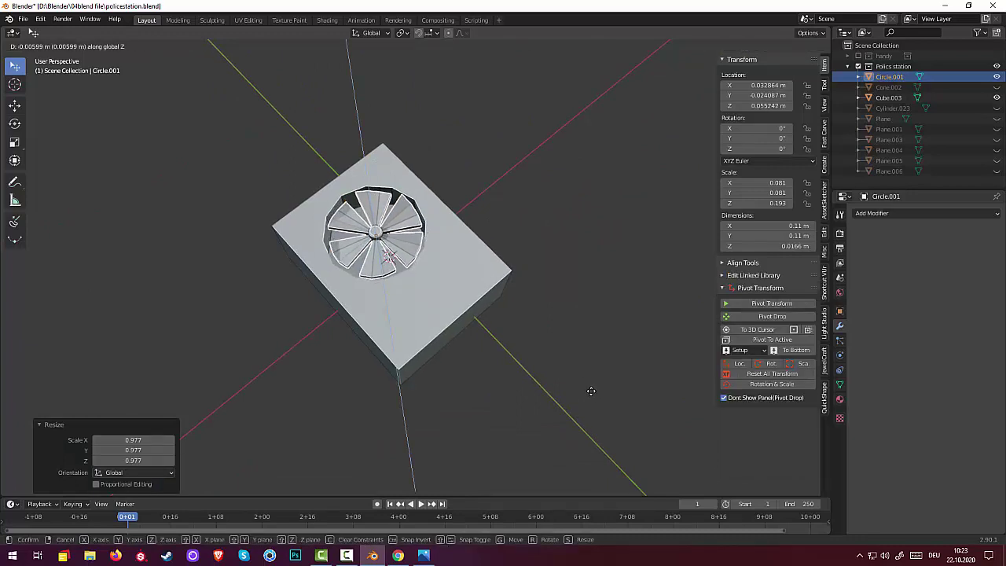
{"action": "left_click", "coordinate": [600, 390]}
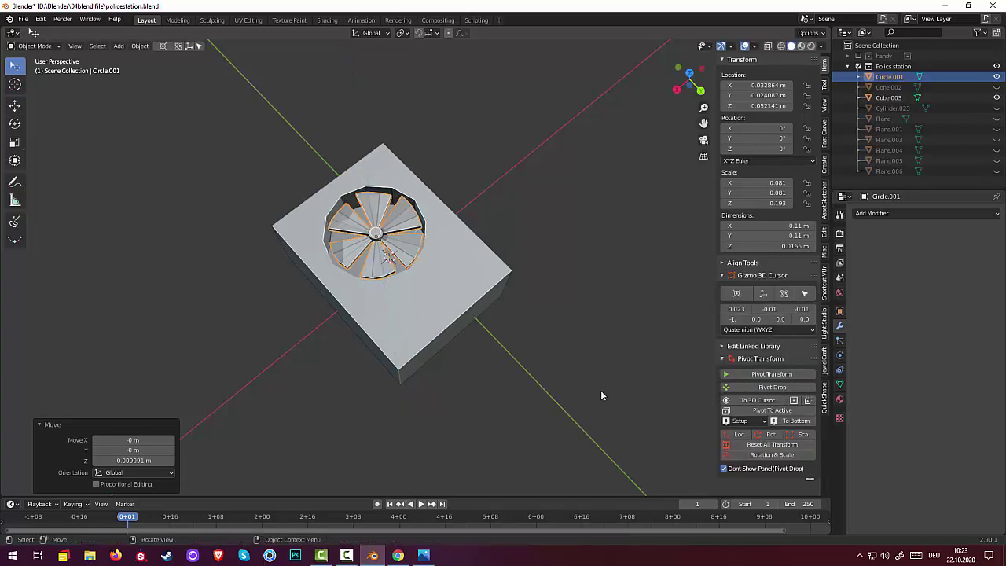
{"action": "middle_click_drag", "start_coordinate": [601, 390], "coordinate": [593, 382]}
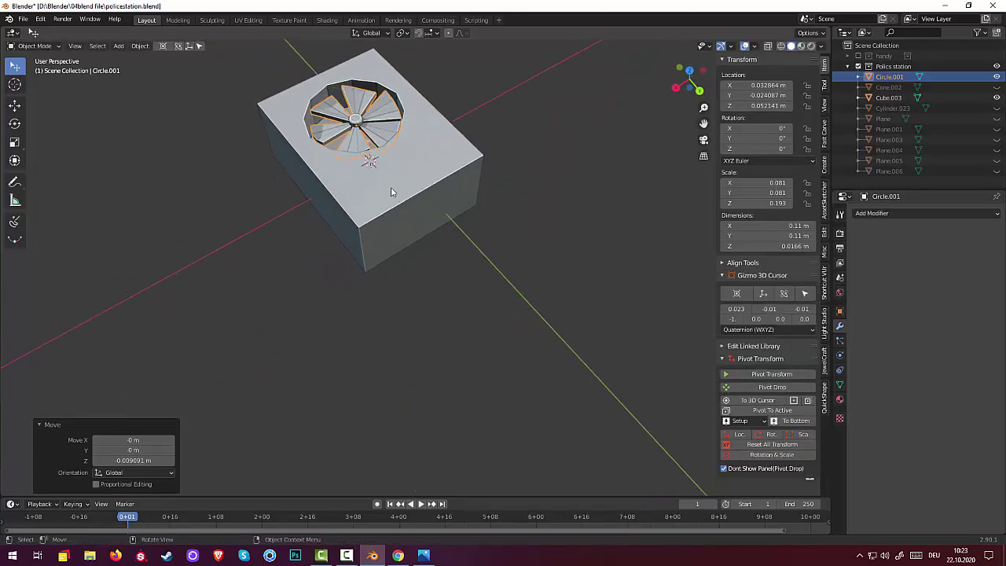
{"action": "left_click", "coordinate": [404, 206]}
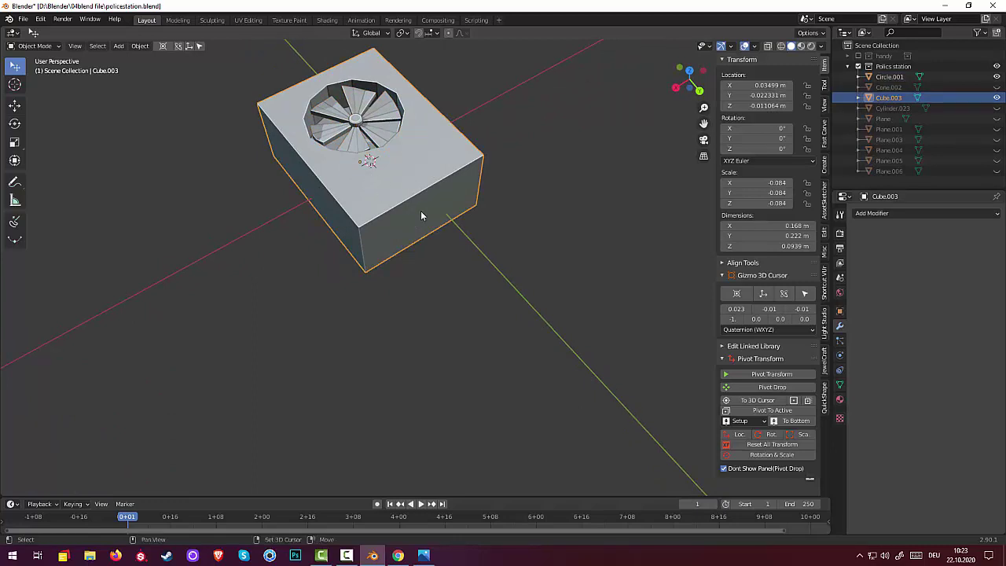
Add a bolt with a DOME head and ALLEN bit type, and start scaling it down
{"action": "key", "text": "shift+a"}
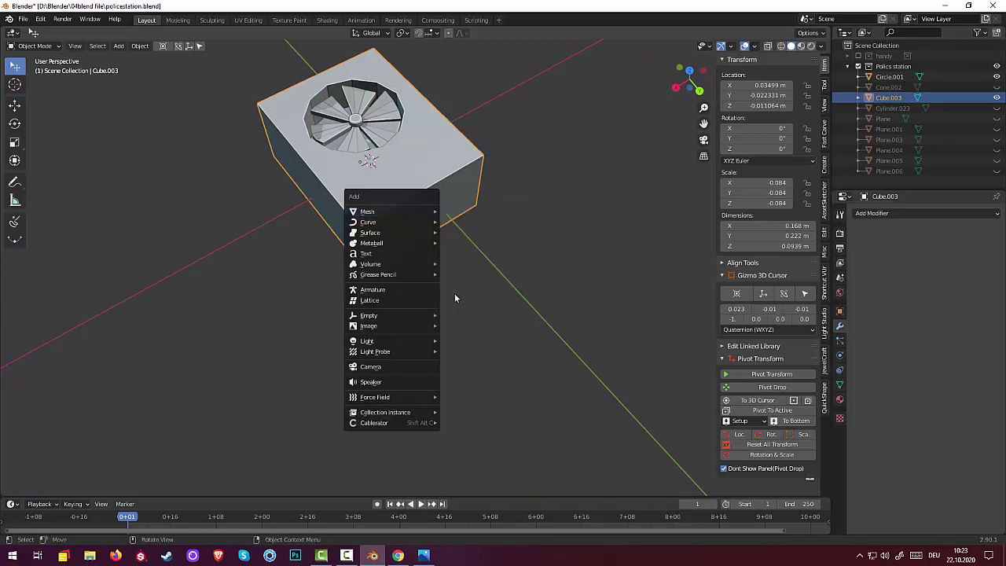
{"action": "mouse_move", "coordinate": [391, 211]}
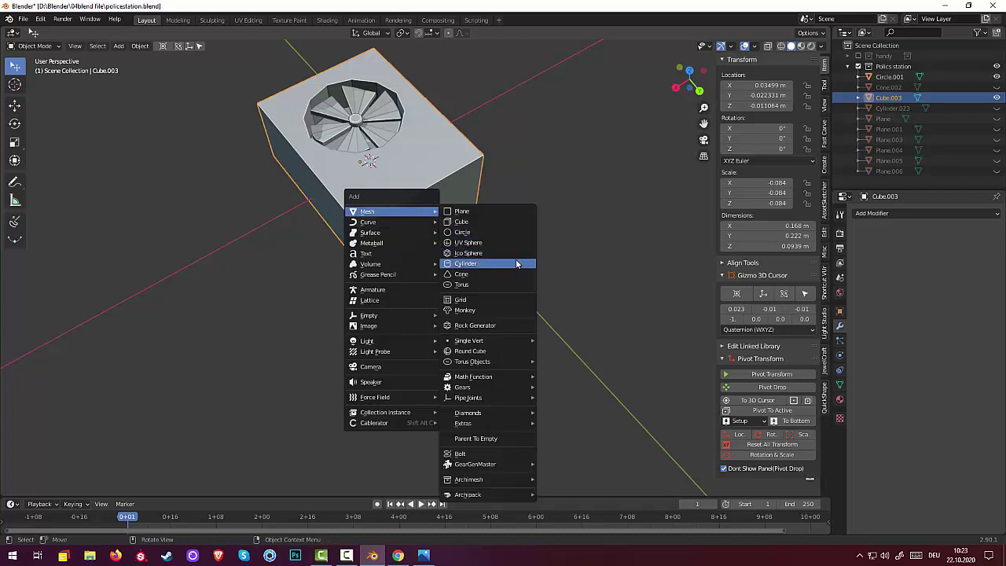
{"action": "left_click", "coordinate": [460, 454]}
{"action": "scroll", "coordinate": [395, 368], "scroll_direction": "down", "scroll_amount": 3}
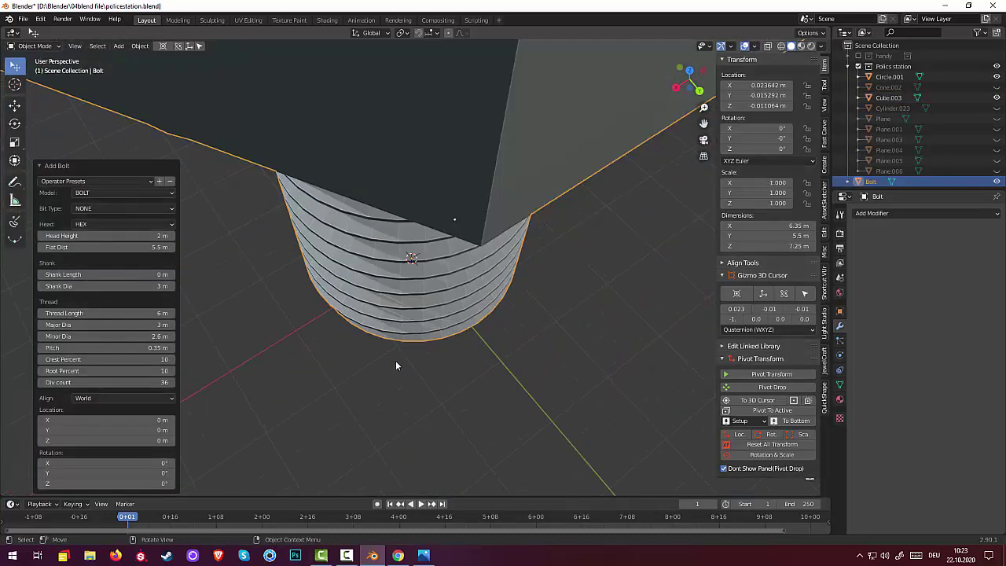
{"action": "scroll", "coordinate": [395, 358], "scroll_direction": "down", "scroll_amount": 3}
{"action": "scroll", "coordinate": [395, 353], "scroll_direction": "down", "scroll_amount": 2}
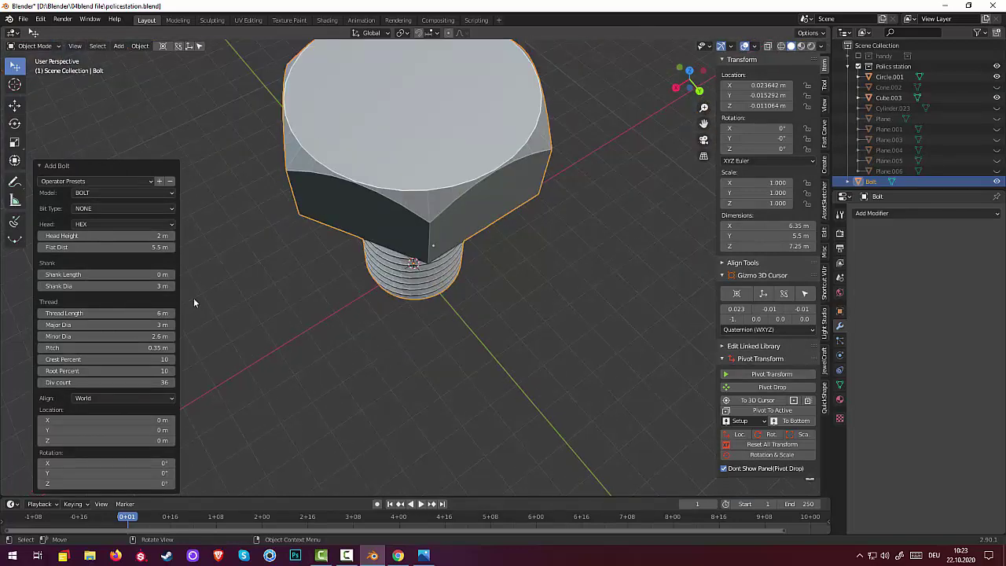
{"action": "left_click", "coordinate": [88, 225]}
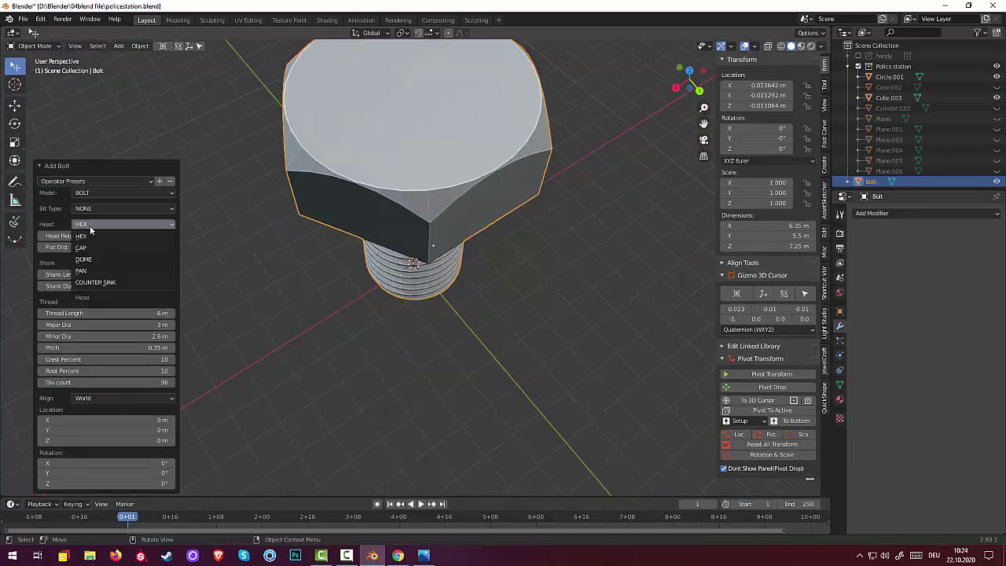
{"action": "left_click", "coordinate": [93, 256]}
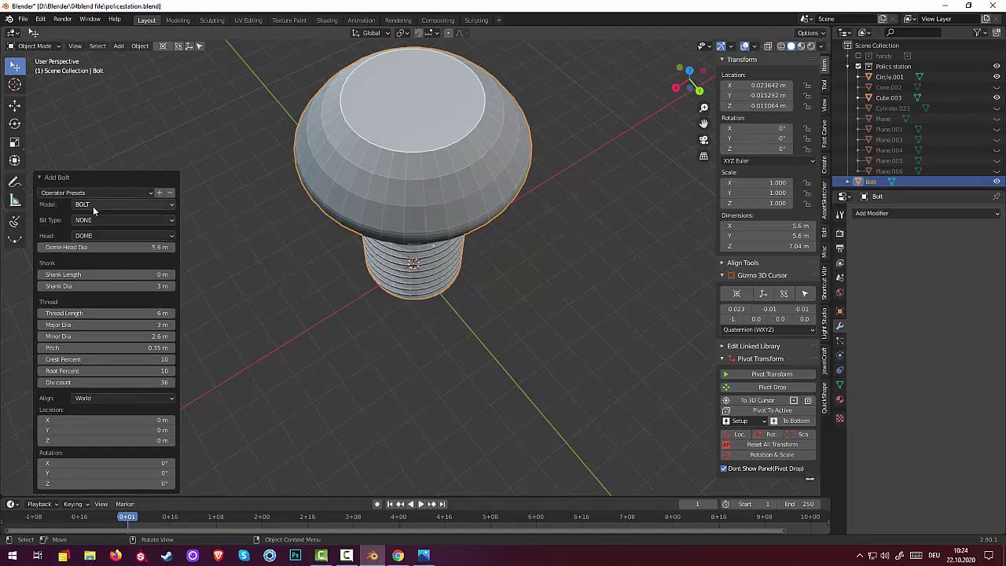
{"action": "left_click", "coordinate": [93, 220]}
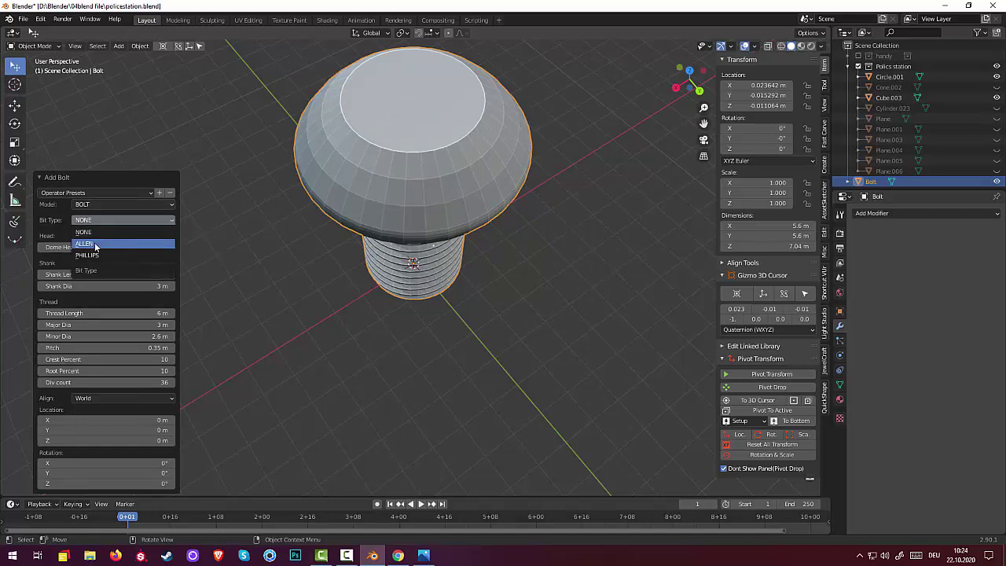
{"action": "left_click", "coordinate": [94, 244]}
{"action": "scroll", "coordinate": [268, 228], "scroll_direction": "down", "scroll_amount": 3}
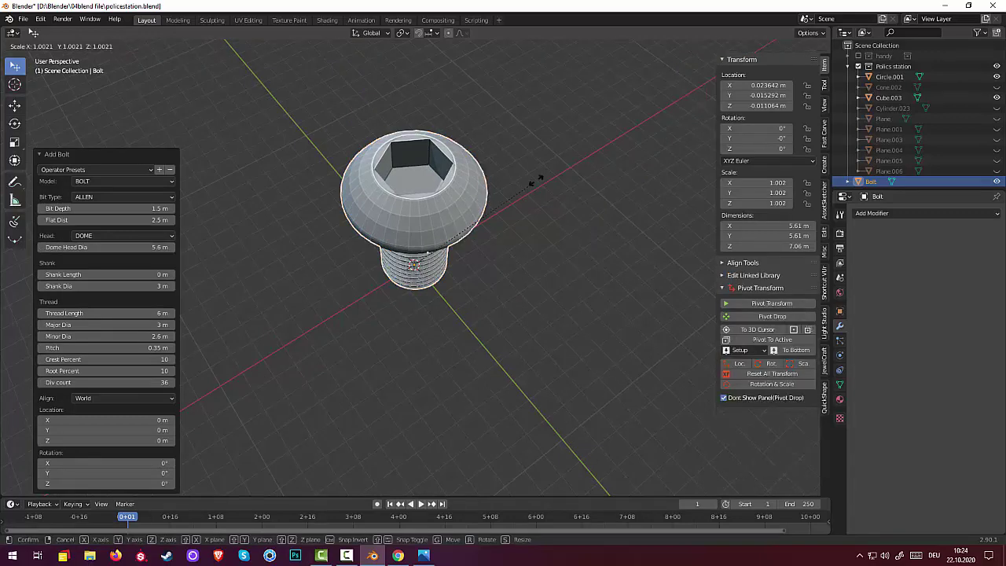
{"action": "key", "text": "s"}
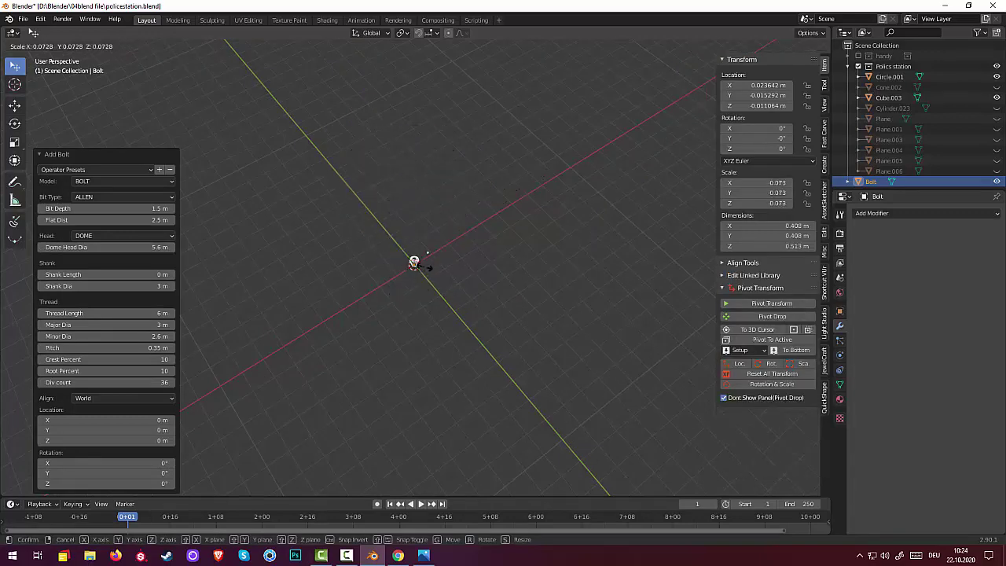
Shrink the bolt in several passes from 0.127 down to scale 0.006
{"action": "left_click", "coordinate": [428, 277]}
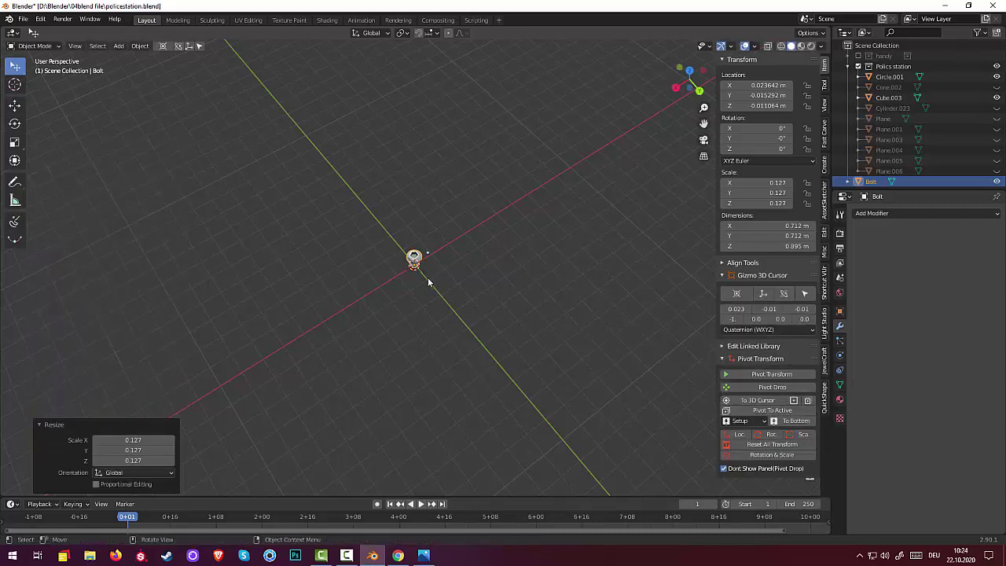
{"action": "scroll", "coordinate": [433, 291], "scroll_direction": "up", "scroll_amount": 2}
{"action": "scroll", "coordinate": [434, 289], "scroll_direction": "up", "scroll_amount": 3}
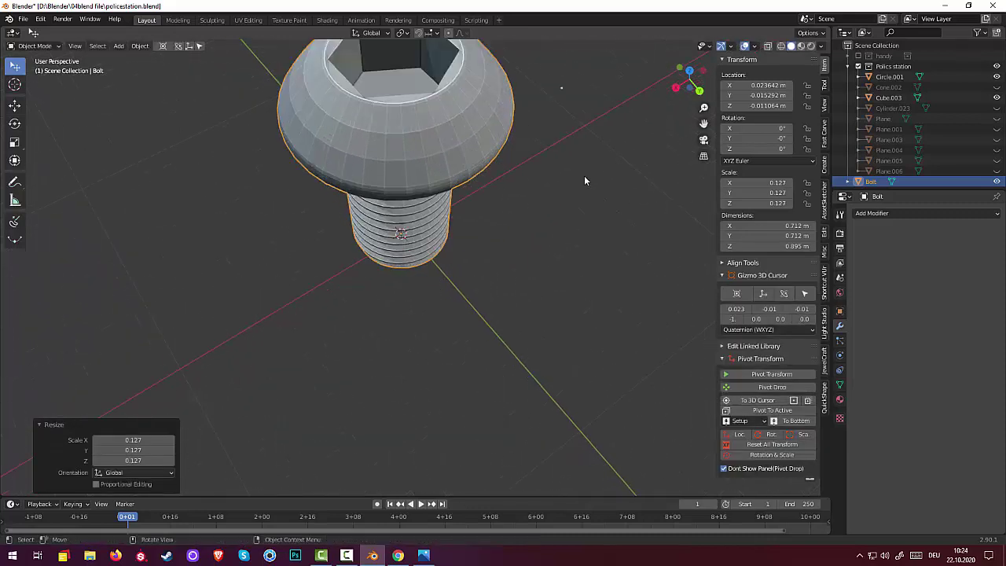
{"action": "key", "text": "s"}
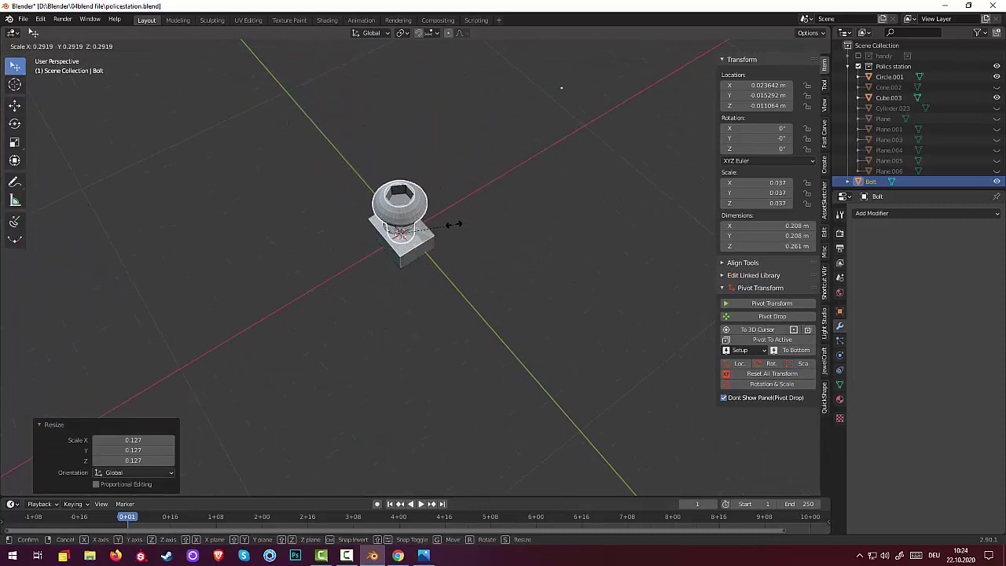
{"action": "left_click", "coordinate": [421, 238]}
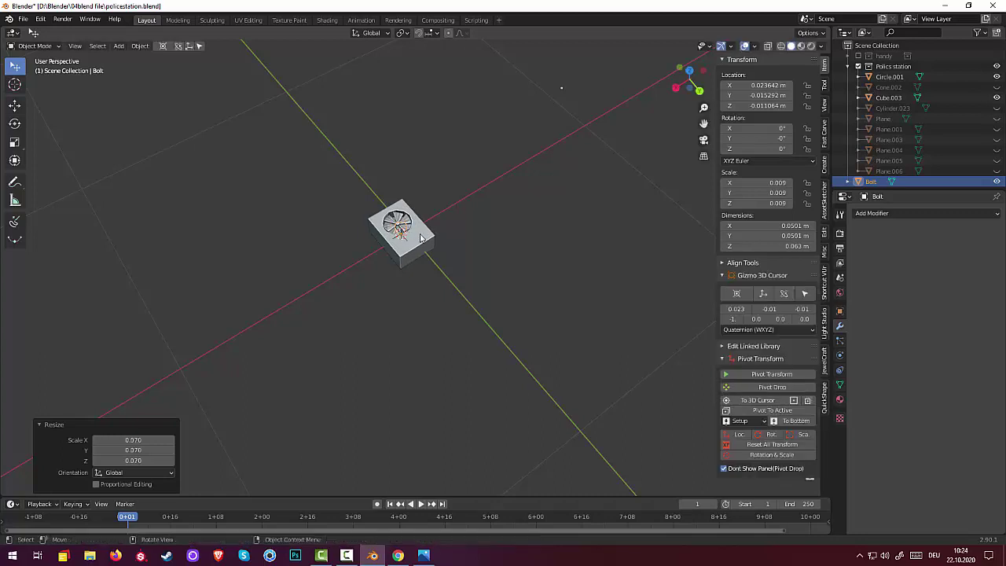
{"action": "scroll", "coordinate": [420, 235], "scroll_direction": "up", "scroll_amount": 3}
{"action": "scroll", "coordinate": [425, 228], "scroll_direction": "up", "scroll_amount": 3}
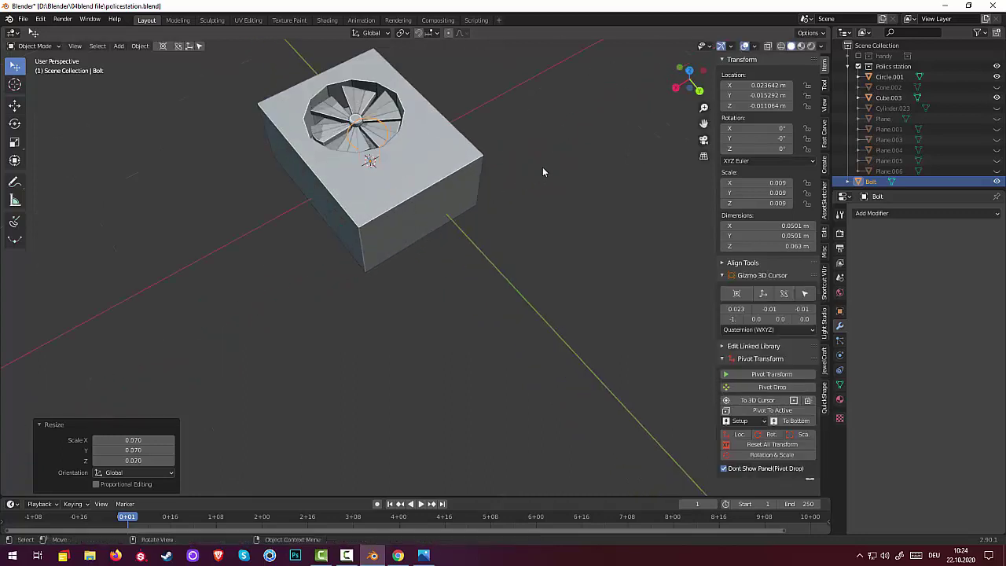
{"action": "key", "text": "s"}
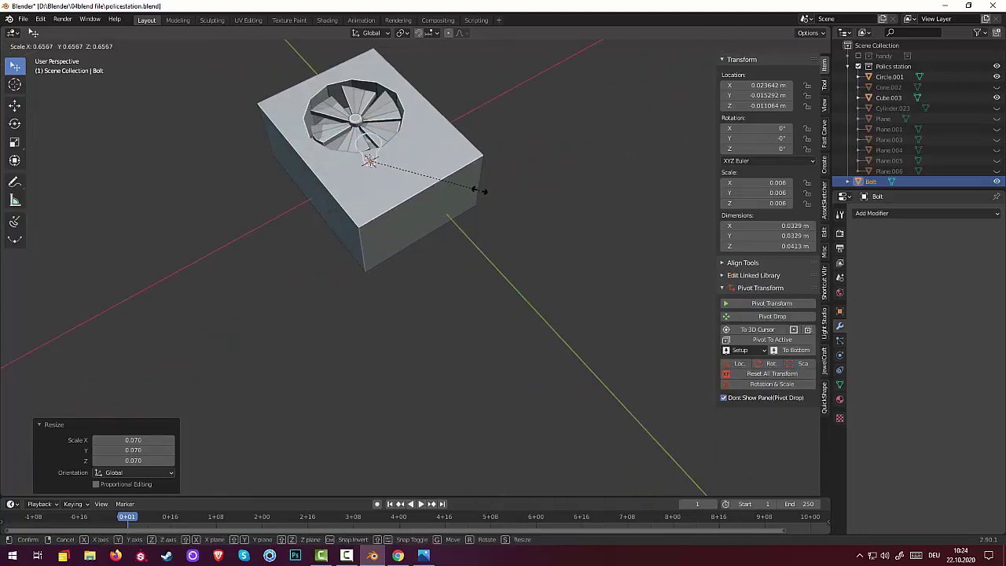
{"action": "left_click", "coordinate": [480, 189]}
Raise the bolt 0.049385 m along Z so it sits at the fan's hub
{"action": "middle_click_drag", "start_coordinate": [484, 189], "coordinate": [531, 187]}
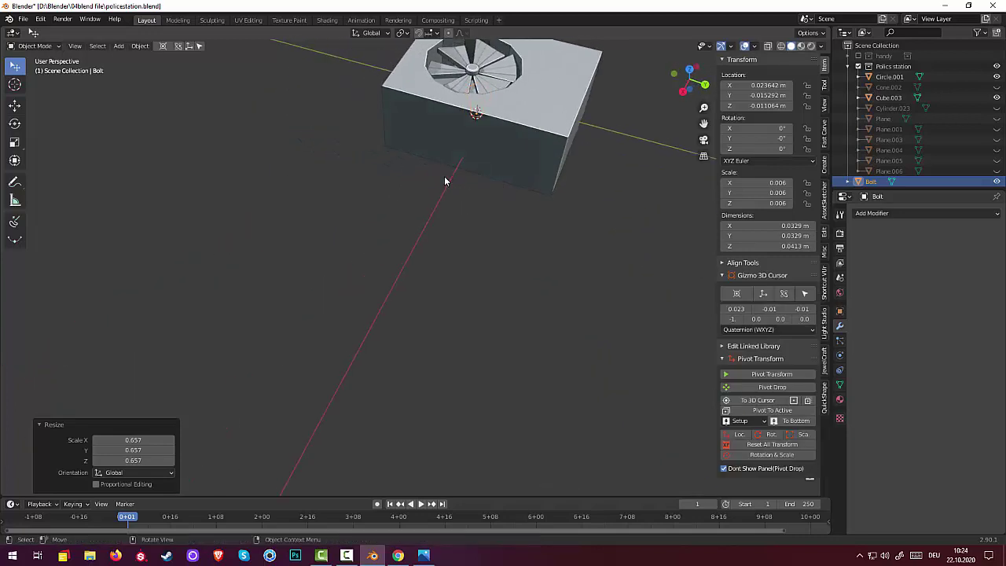
{"action": "key", "text": "g"}
{"action": "key", "text": "z"}
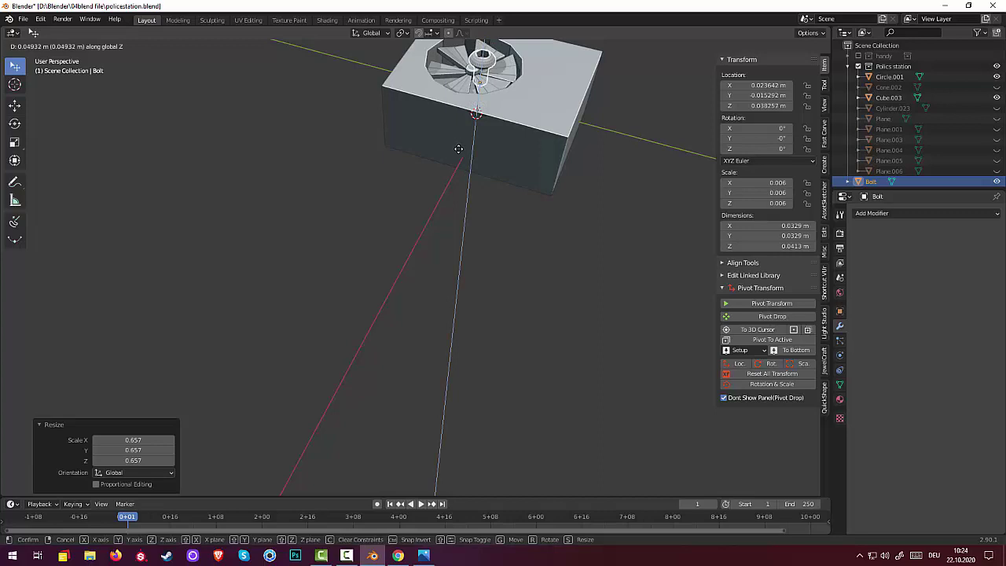
{"action": "left_click", "coordinate": [459, 149]}
{"action": "mouse_move", "coordinate": [460, 151]}
{"action": "middle_mouse_down"}
{"action": "mouse_move", "coordinate": [551, 172]}
{"action": "mouse_move", "coordinate": [555, 191]}
{"action": "mouse_move", "coordinate": [607, 231]}
{"action": "mouse_move", "coordinate": [571, 232]}
{"action": "middle_mouse_up"}
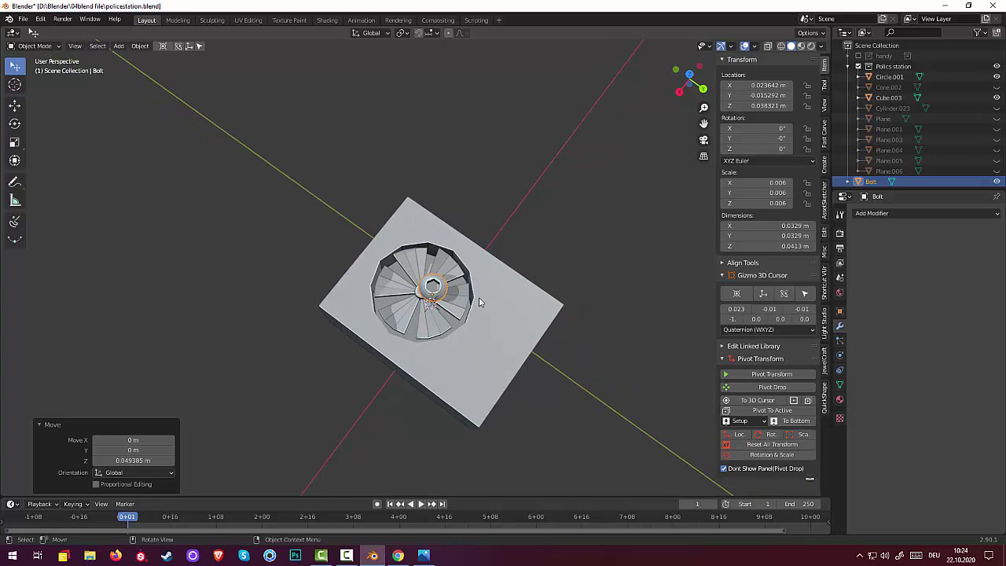
From top view, move the bolt near the fan box's upper-left corner
{"action": "key", "text": "KP_7"}
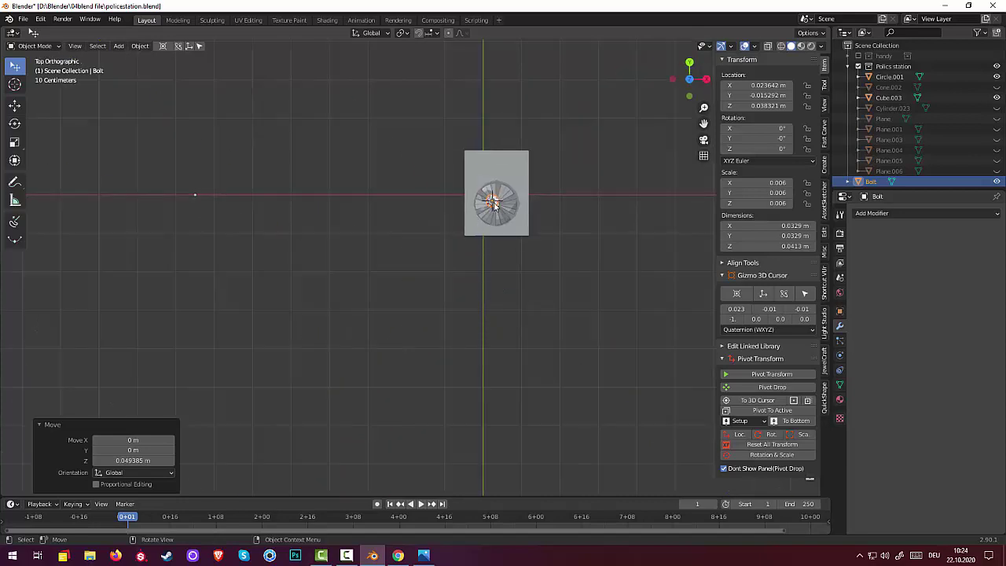
{"action": "key", "text": "g"}
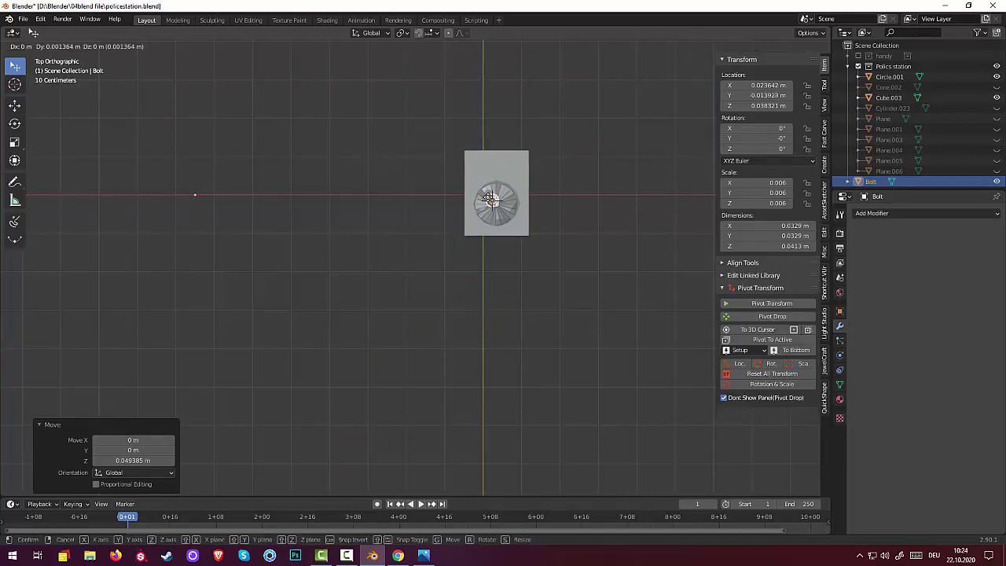
{"action": "left_click", "coordinate": [473, 161]}
{"action": "scroll", "coordinate": [479, 160], "scroll_direction": "up", "scroll_amount": 1}
{"action": "scroll", "coordinate": [480, 159], "scroll_direction": "up", "scroll_amount": 2}
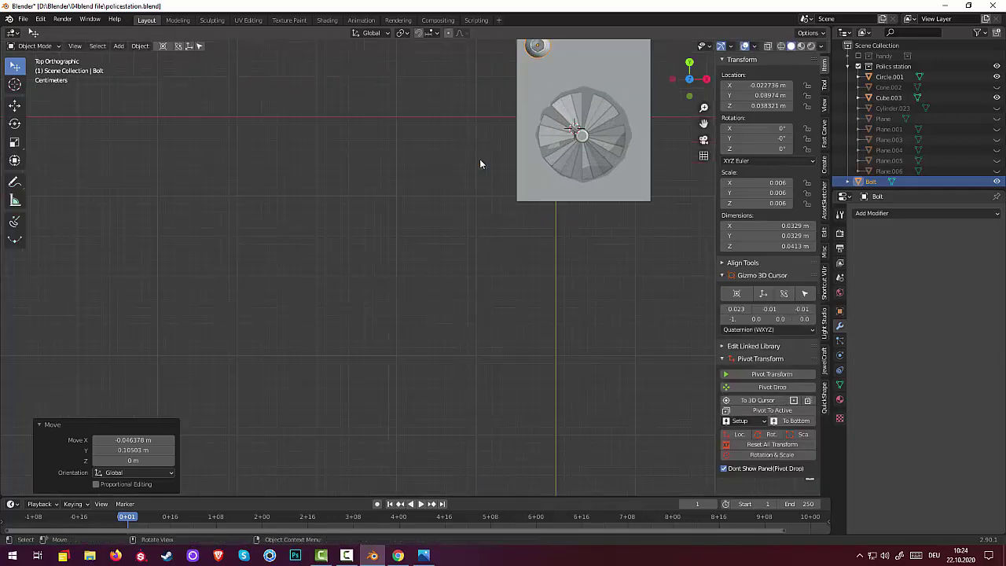
{"action": "middle_click_drag", "start_coordinate": [479, 158], "coordinate": [458, 223], "text": "shift"}
{"action": "scroll", "coordinate": [464, 212], "scroll_direction": "up", "scroll_amount": 1}
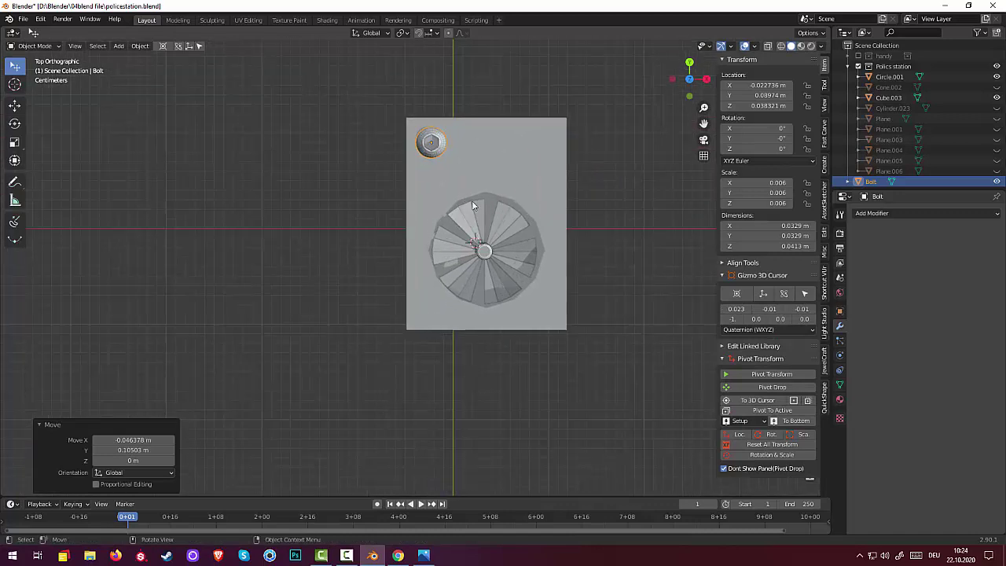
Shrink the bolt by 0.457 to scale 0.003, cancelling a stray move
{"action": "key", "text": "s"}
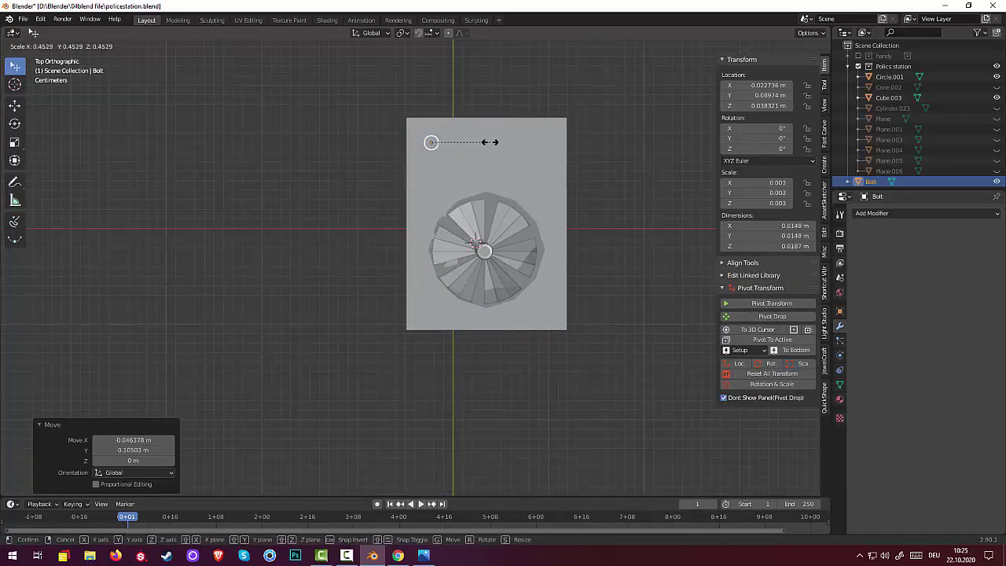
{"action": "left_click", "coordinate": [491, 143]}
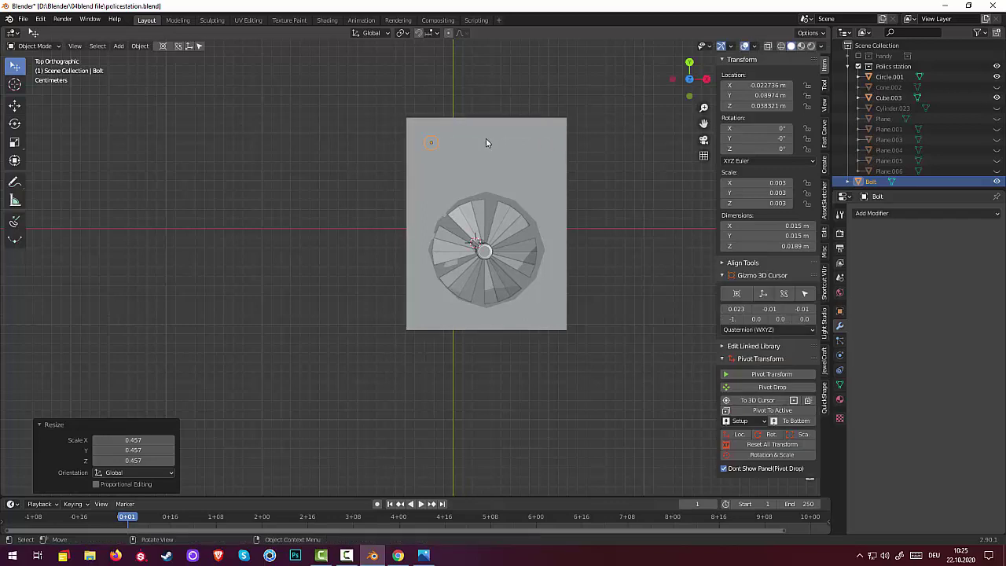
{"action": "key", "text": "g"}
{"action": "key", "text": "z"}
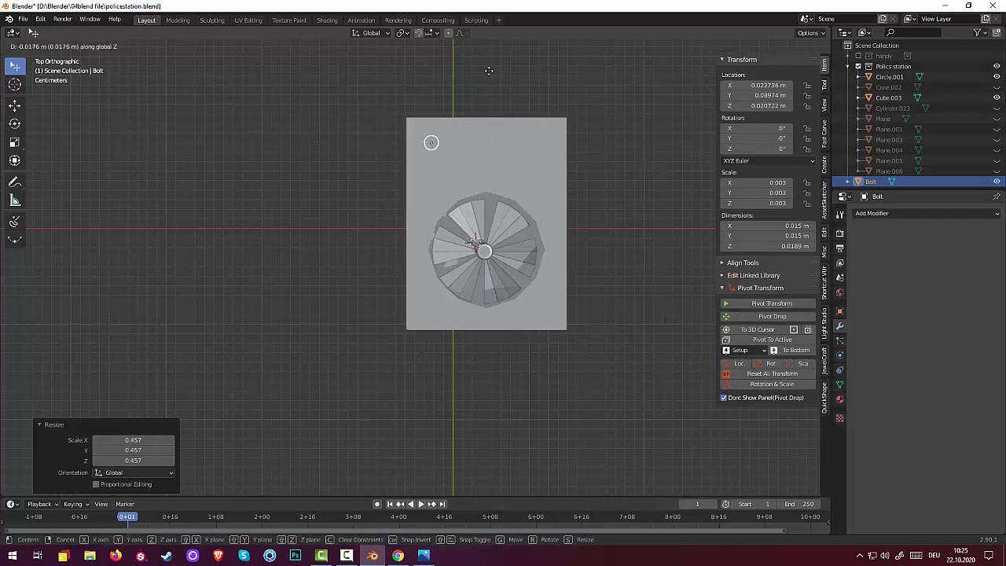
{"action": "key", "text": "x"}
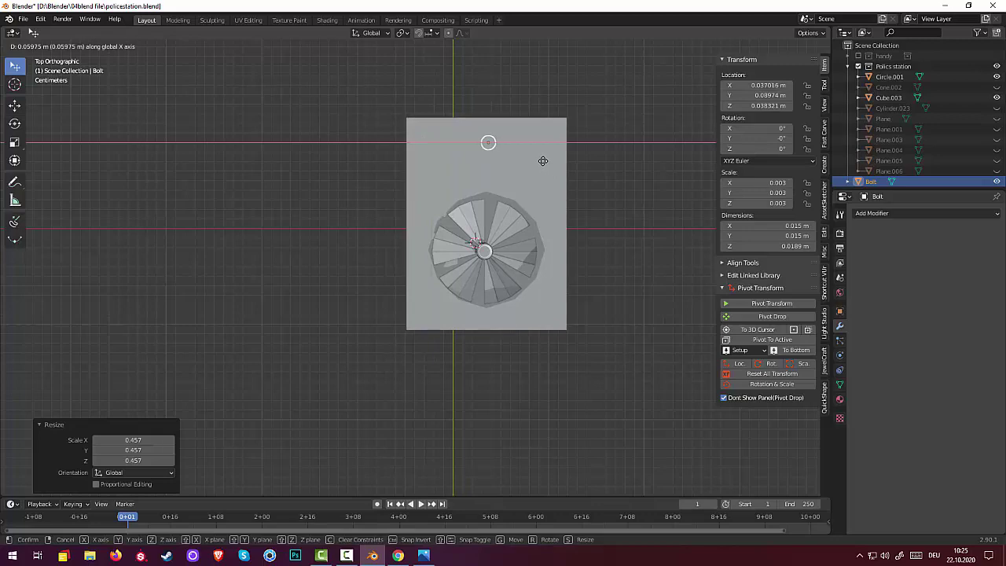
{"action": "key", "text": "Escape"}
{"action": "mouse_move", "coordinate": [569, 184]}
{"action": "middle_mouse_down"}
{"action": "mouse_move", "coordinate": [576, 165]}
{"action": "mouse_move", "coordinate": [530, 224]}
{"action": "mouse_move", "coordinate": [514, 307]}
{"action": "mouse_move", "coordinate": [511, 277]}
{"action": "mouse_move", "coordinate": [507, 392]}
{"action": "middle_mouse_up"}
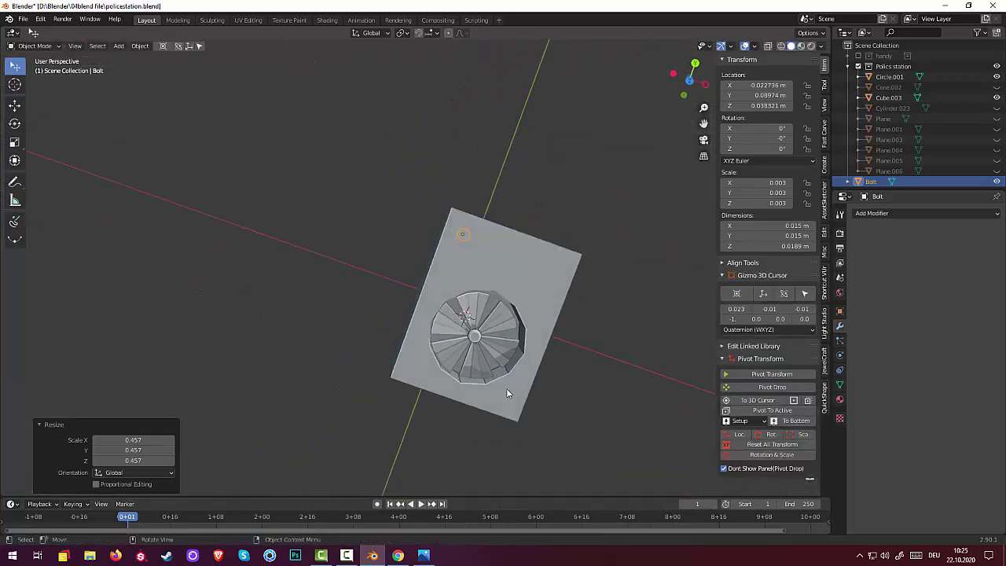
{"action": "left_click_drag", "start_coordinate": [507, 391], "coordinate": [505, 390]}
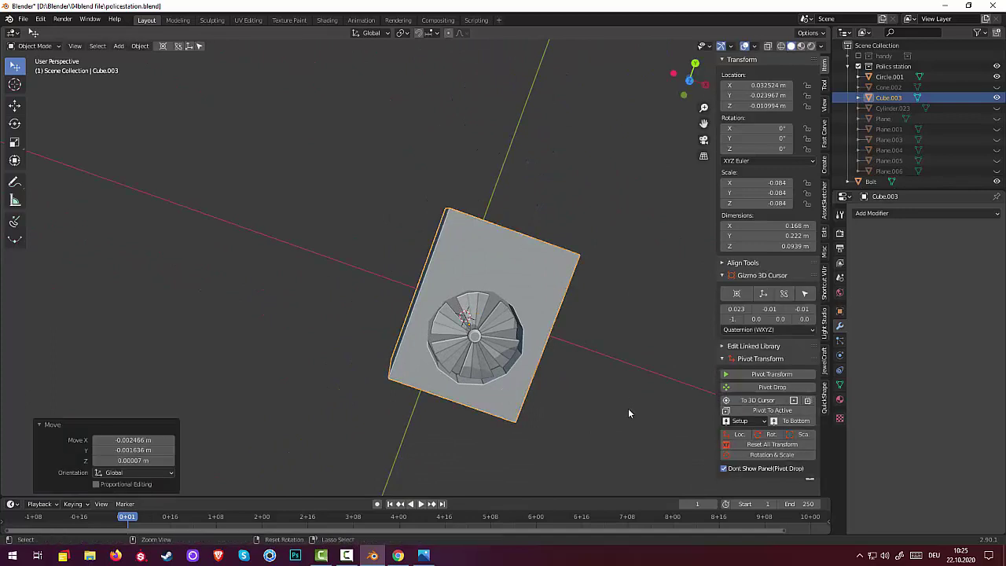
Undo the accidental plate nudge and set the bolt's origin to its geometry
{"action": "key", "text": "ctrl+z"}
{"action": "mouse_move", "coordinate": [631, 369]}
{"action": "middle_mouse_down"}
{"action": "mouse_move", "coordinate": [641, 336]}
{"action": "mouse_move", "coordinate": [624, 349]}
{"action": "middle_mouse_up"}
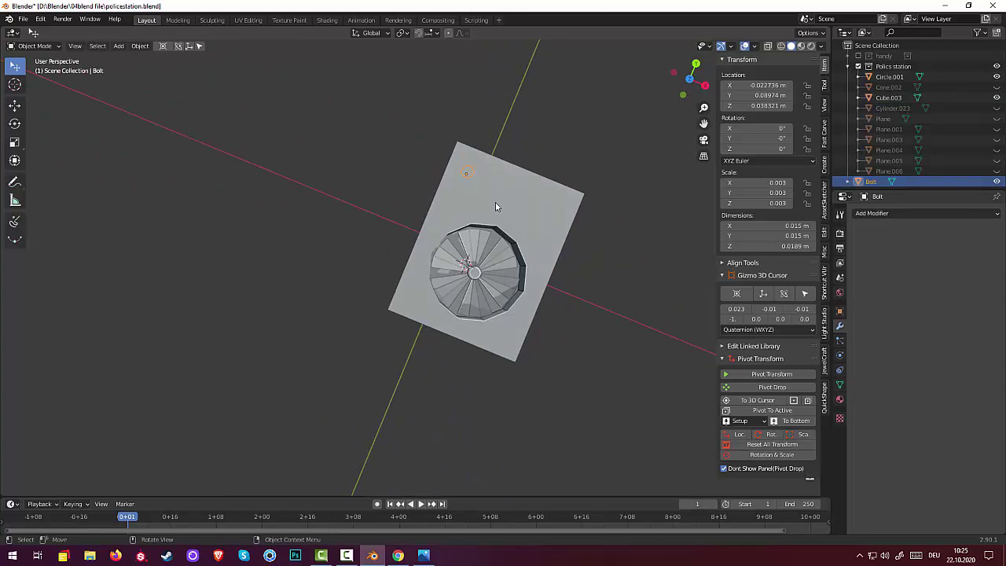
{"action": "left_click", "coordinate": [140, 46]}
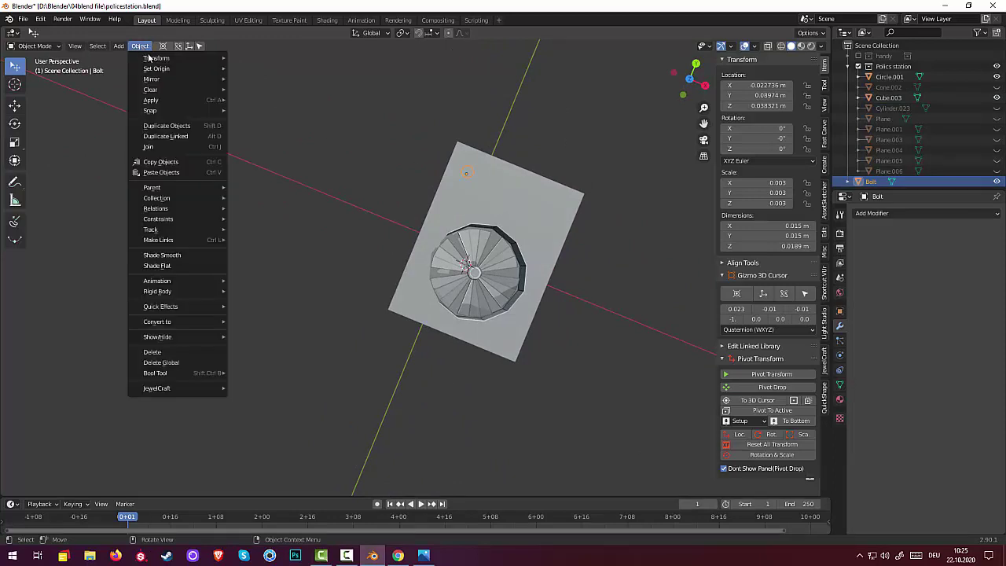
{"action": "mouse_move", "coordinate": [156, 68]}
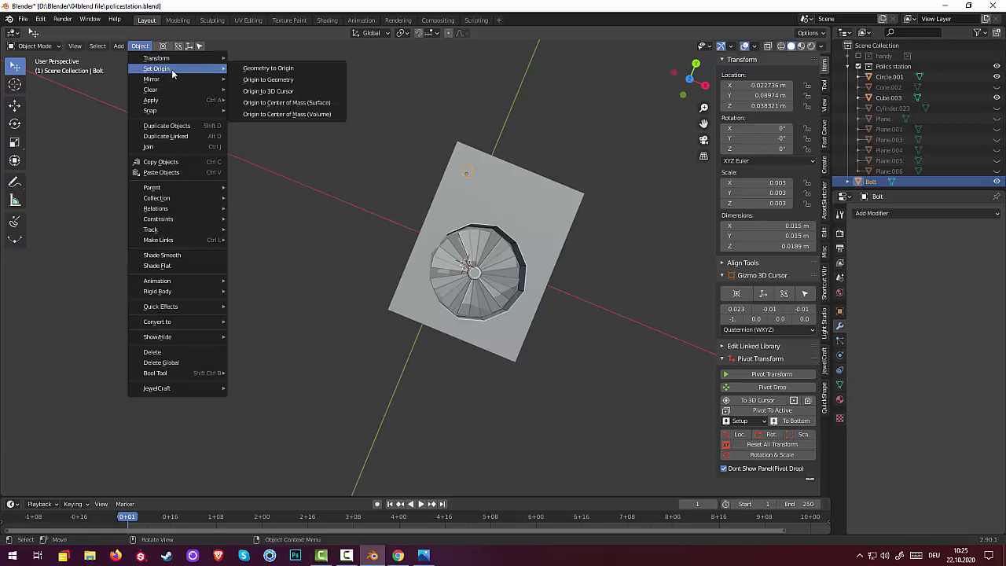
{"action": "left_click", "coordinate": [305, 79]}
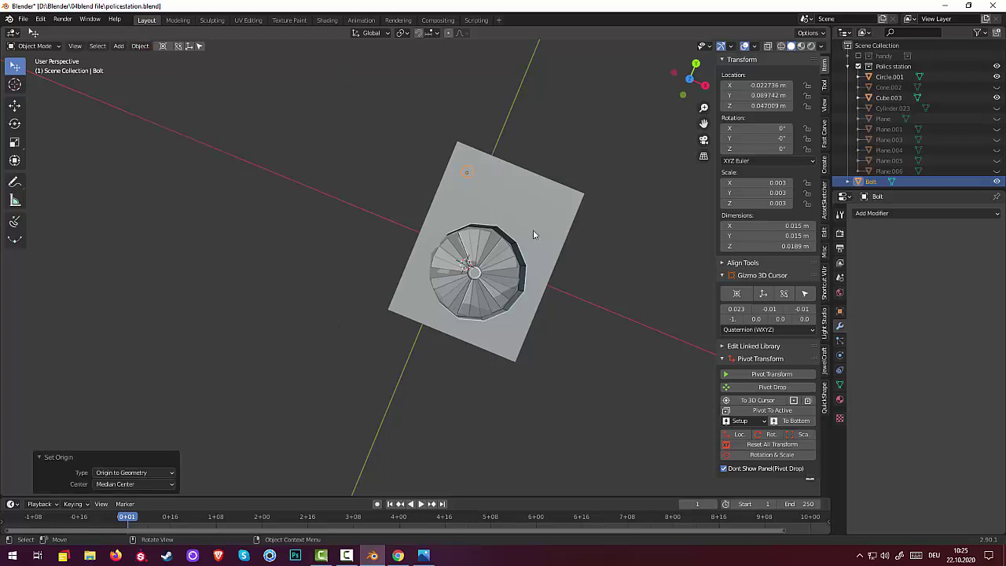
Reselect the bolt and begin moving it vertically along Z
{"action": "left_click", "coordinate": [545, 393]}
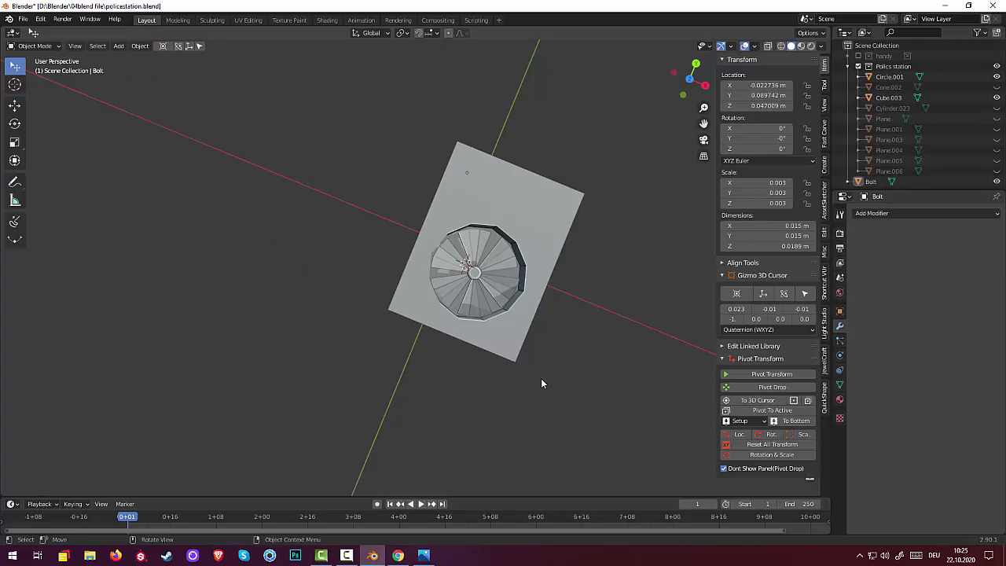
{"action": "key", "text": "ctrl+z"}
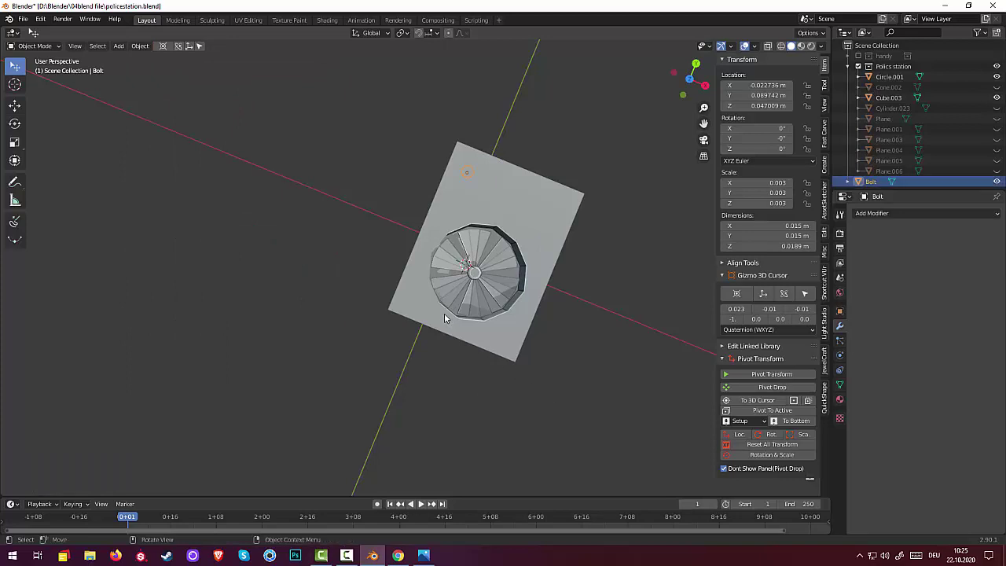
{"action": "key", "text": "g"}
{"action": "key", "text": "z"}
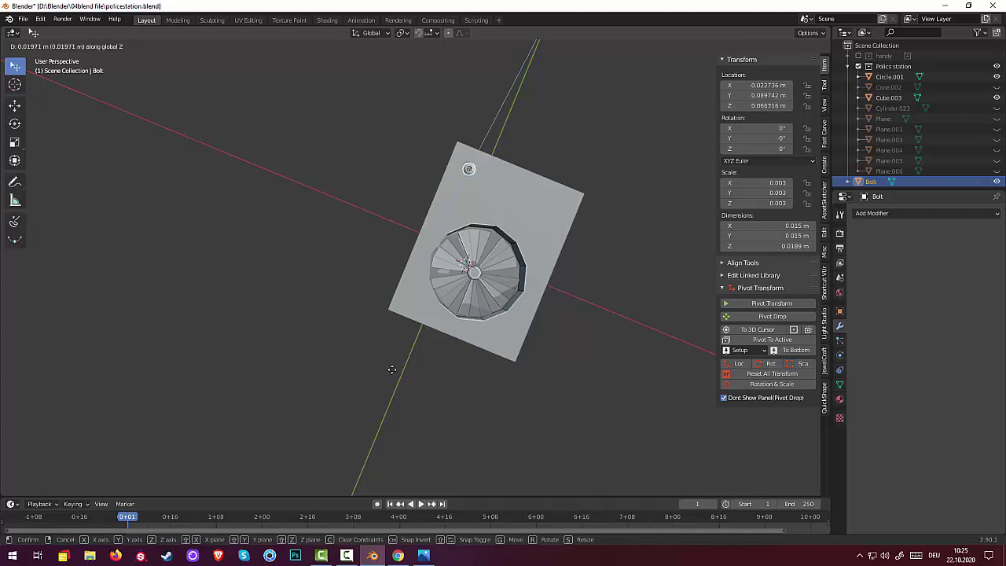
Seat the bolt in the box top's upper-left corner and begin duplicating it
{"action": "left_click", "coordinate": [393, 369]}
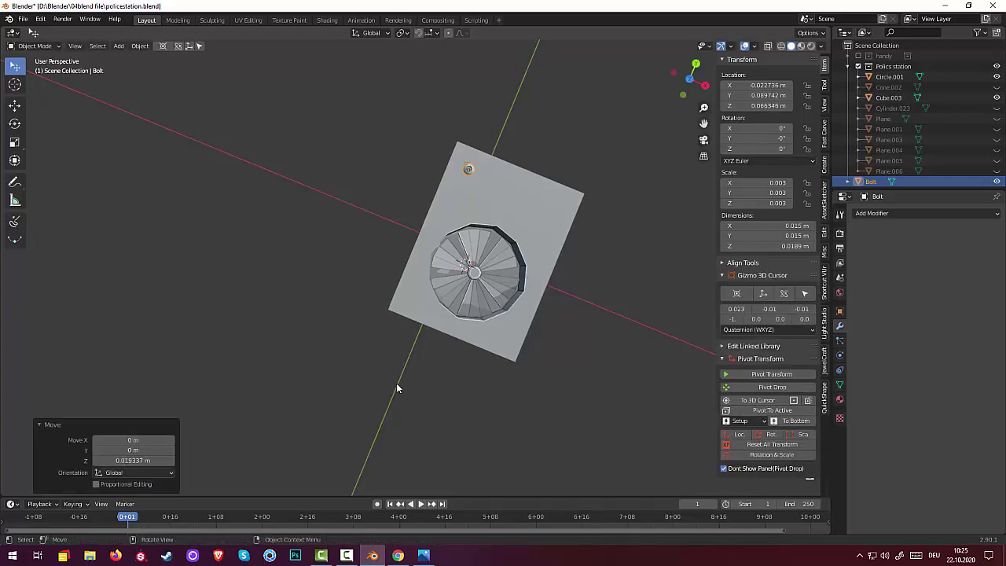
{"action": "key", "text": "KP_7"}
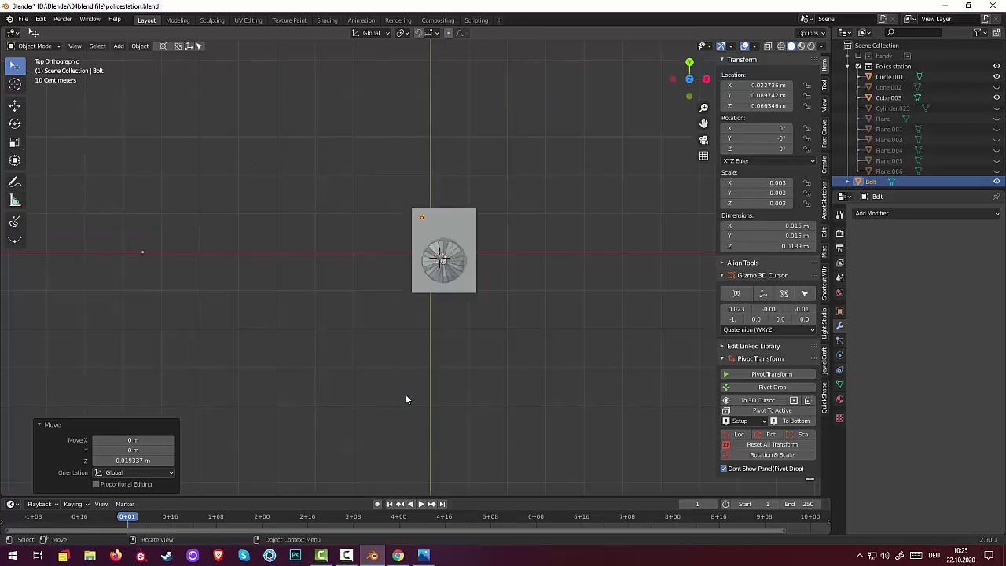
{"action": "scroll", "coordinate": [451, 291], "scroll_direction": "up", "scroll_amount": 4}
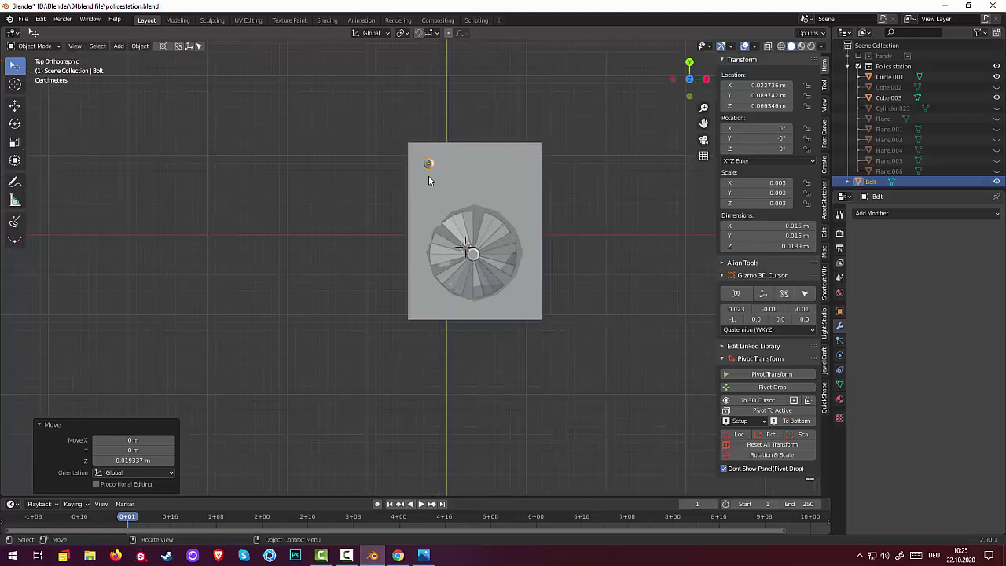
{"action": "key", "text": "g"}
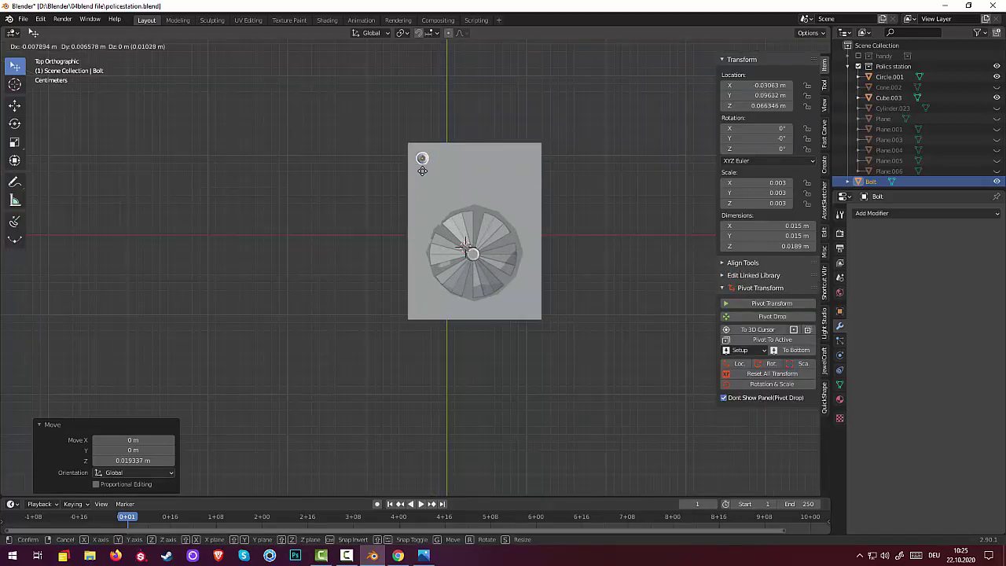
{"action": "left_click", "coordinate": [422, 169]}
{"action": "key", "text": "shift"}
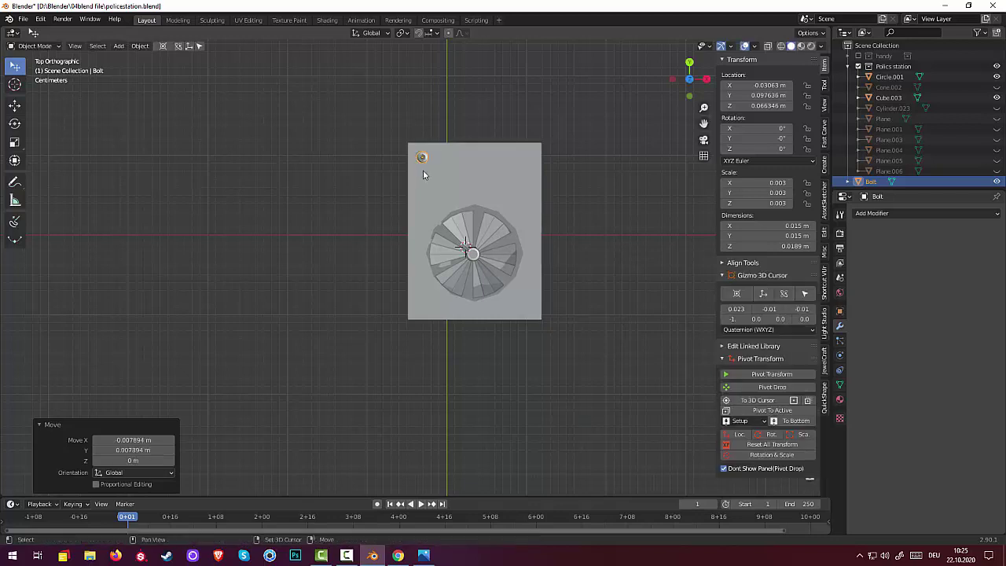
{"action": "key", "text": "shift+d"}
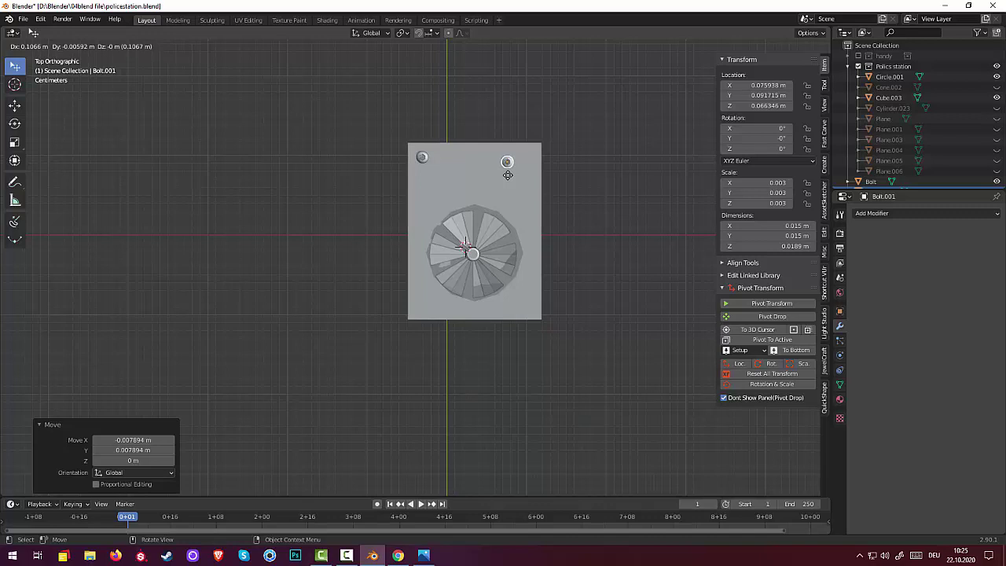
Place the bolt copy at the upper-right corner along X and select both top bolts
{"action": "key", "text": "x"}
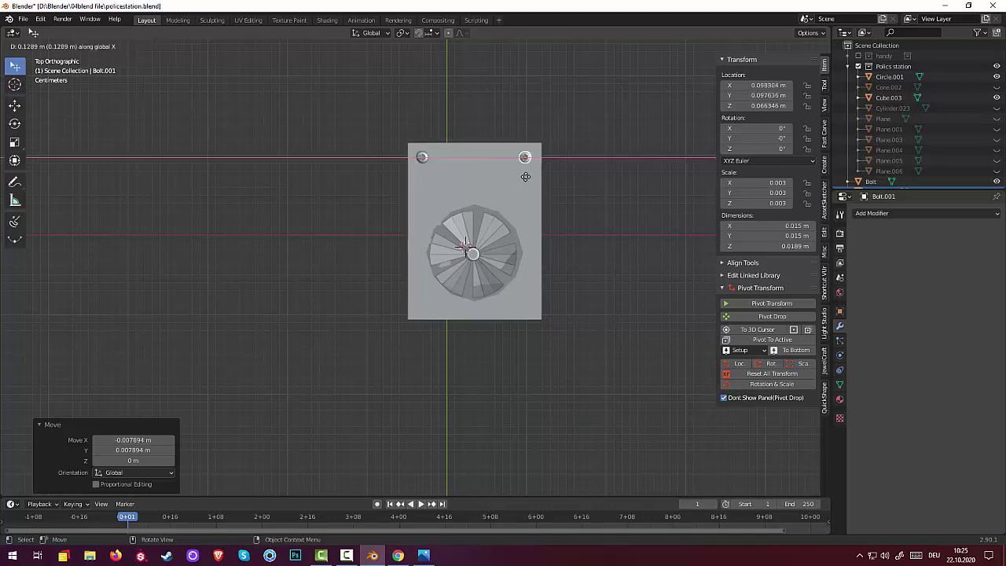
{"action": "left_click", "coordinate": [527, 176]}
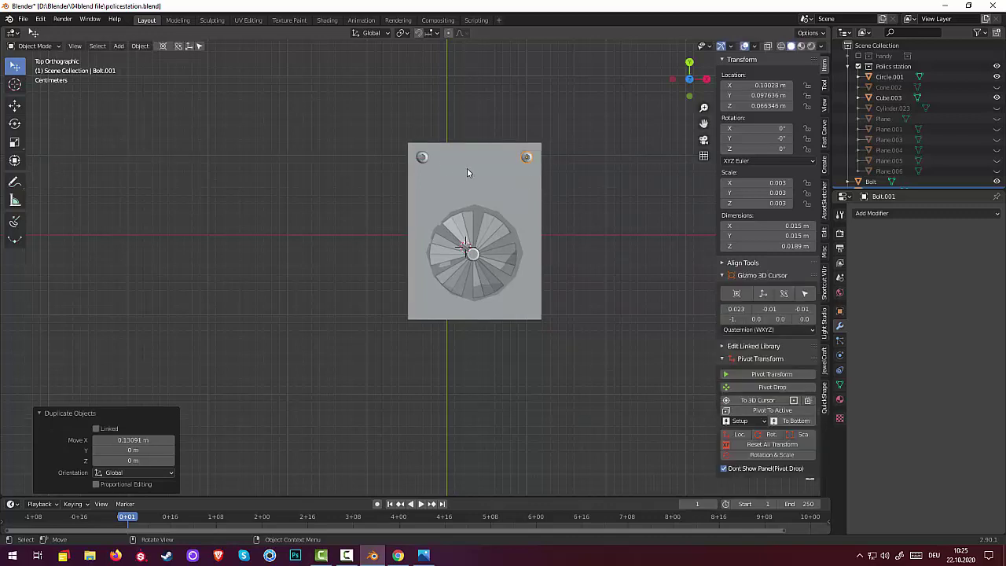
{"action": "left_click", "coordinate": [424, 160]}
{"action": "left_click", "coordinate": [527, 162], "text": "shift"}
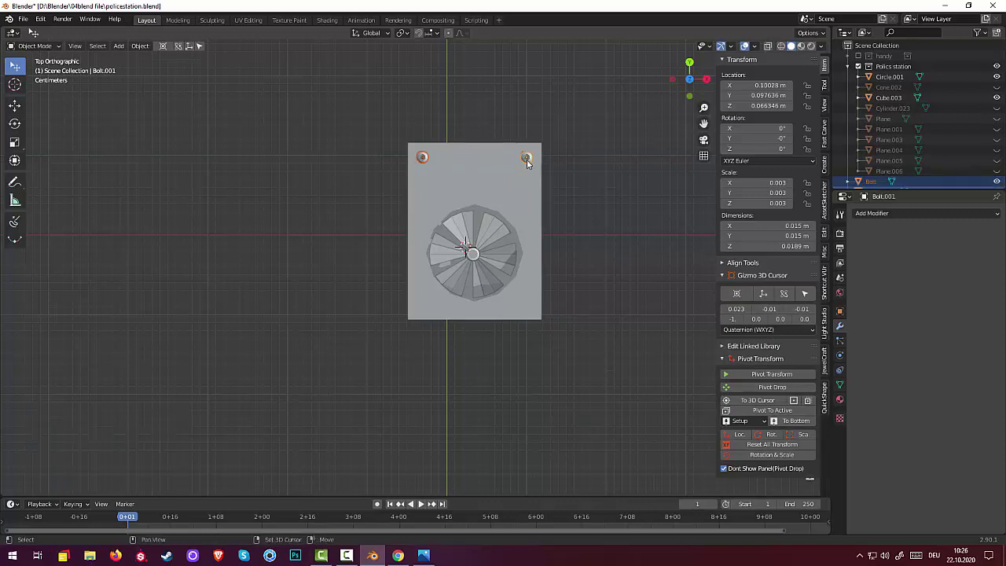
Duplicate both top bolts straight along Y to the bottom corners
{"action": "key", "text": "shift+d"}
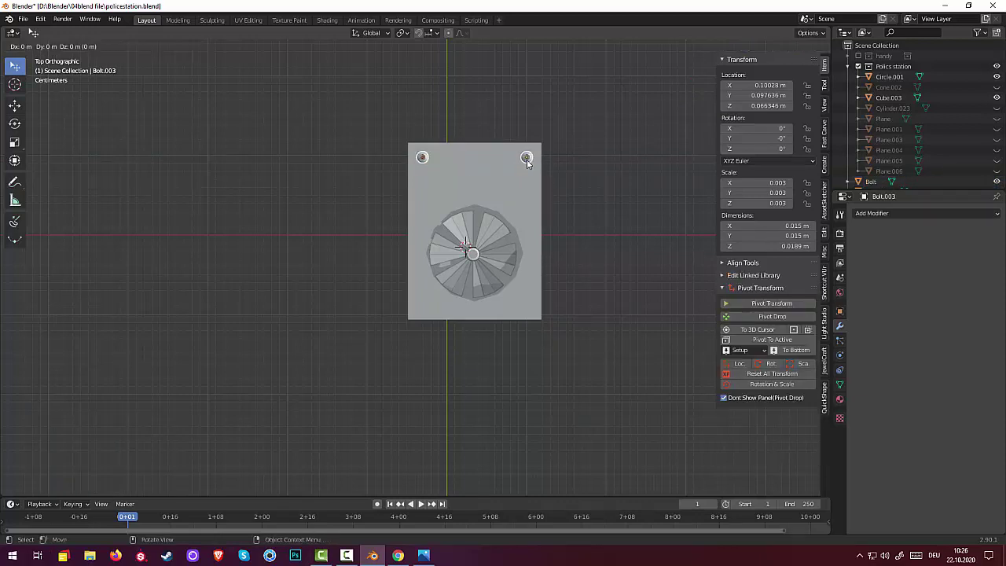
{"action": "key", "text": "y"}
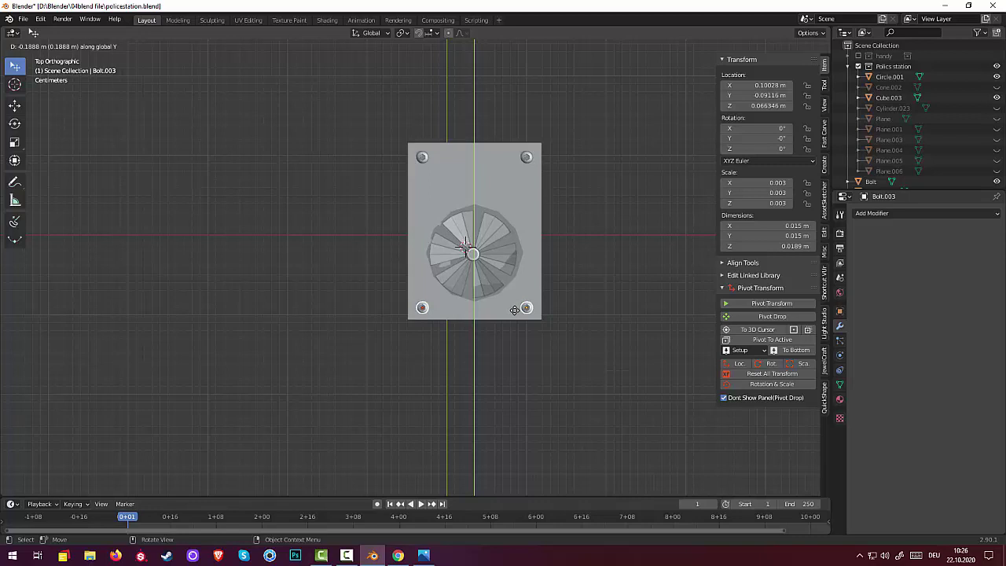
{"action": "left_click", "coordinate": [514, 310]}
{"action": "mouse_move", "coordinate": [597, 371]}
{"action": "middle_mouse_down"}
{"action": "mouse_move", "coordinate": [556, 346]}
{"action": "mouse_move", "coordinate": [488, 340]}
{"action": "mouse_move", "coordinate": [386, 263]}
{"action": "mouse_move", "coordinate": [407, 245]}
{"action": "middle_mouse_up"}
{"action": "scroll", "coordinate": [487, 345], "scroll_direction": "down", "scroll_amount": 5}
Select Cube.003 plus the corner bolts and join them with Ctrl+J into Bolt.002
{"action": "scroll", "coordinate": [409, 219], "scroll_direction": "up", "scroll_amount": 2}
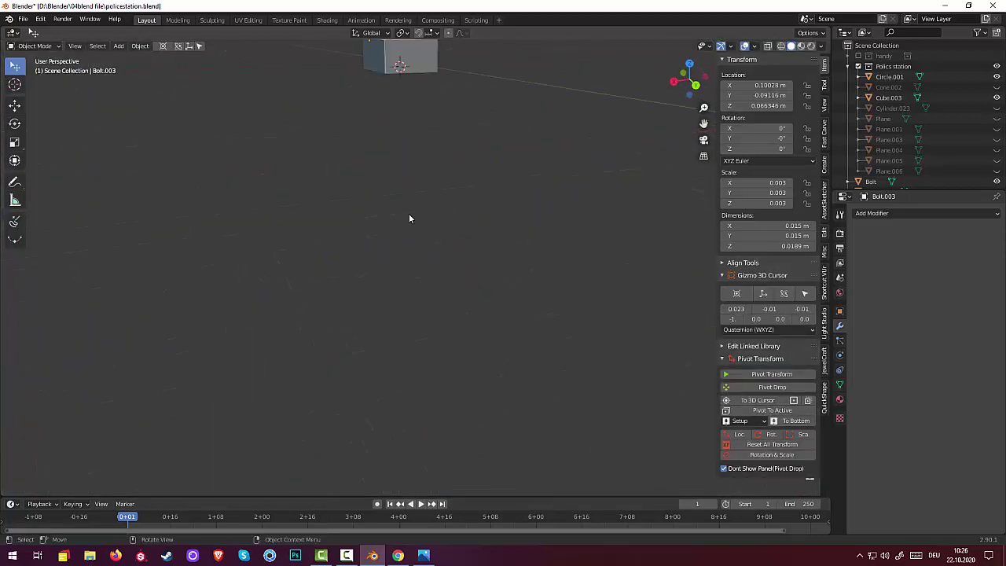
{"action": "mouse_move", "coordinate": [439, 168]}
{"action": "middle_mouse_down", "text": "shift"}
{"action": "mouse_move", "coordinate": [448, 238]}
{"action": "mouse_move", "coordinate": [440, 355]}
{"action": "mouse_move", "coordinate": [469, 371]}
{"action": "middle_mouse_up", "text": "shift"}
{"action": "scroll", "coordinate": [437, 358], "scroll_direction": "up", "scroll_amount": 2}
{"action": "scroll", "coordinate": [437, 359], "scroll_direction": "up", "scroll_amount": 1}
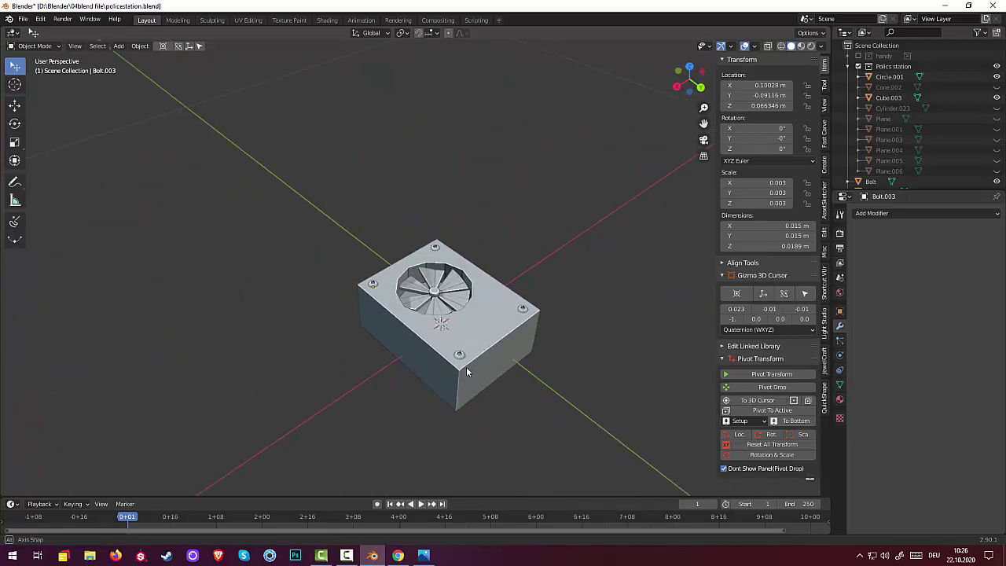
{"action": "middle_click_drag", "start_coordinate": [467, 366], "coordinate": [469, 344]}
{"action": "left_click", "coordinate": [476, 330]}
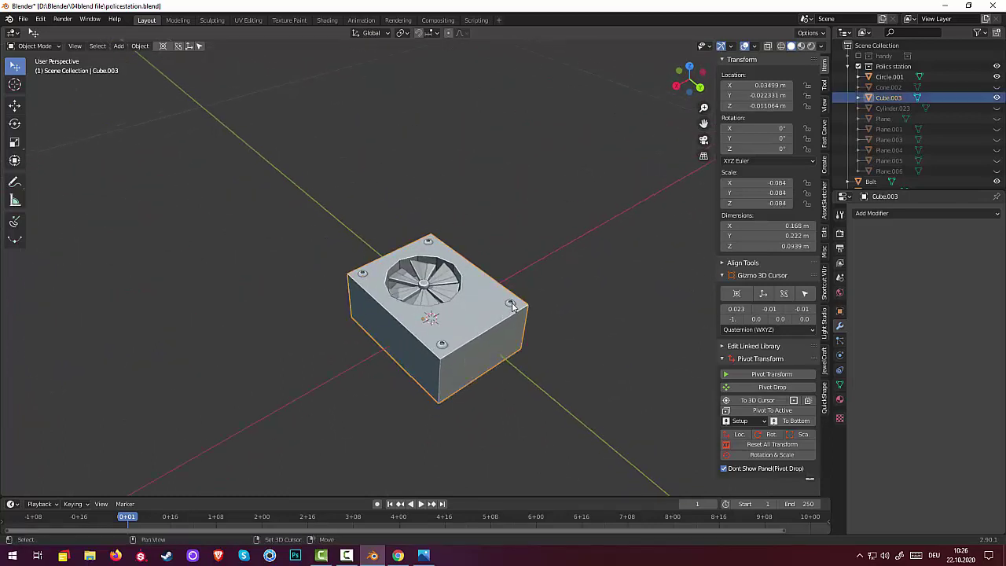
{"action": "left_click", "coordinate": [510, 306], "text": "shift"}
{"action": "left_click", "coordinate": [441, 348], "text": "shift"}
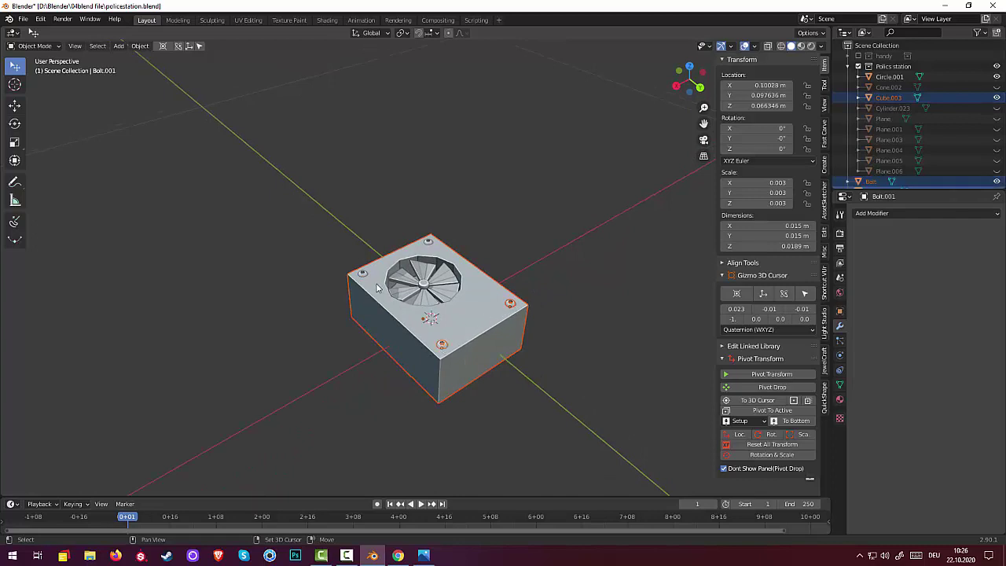
{"action": "left_click", "coordinate": [430, 241], "text": "shift"}
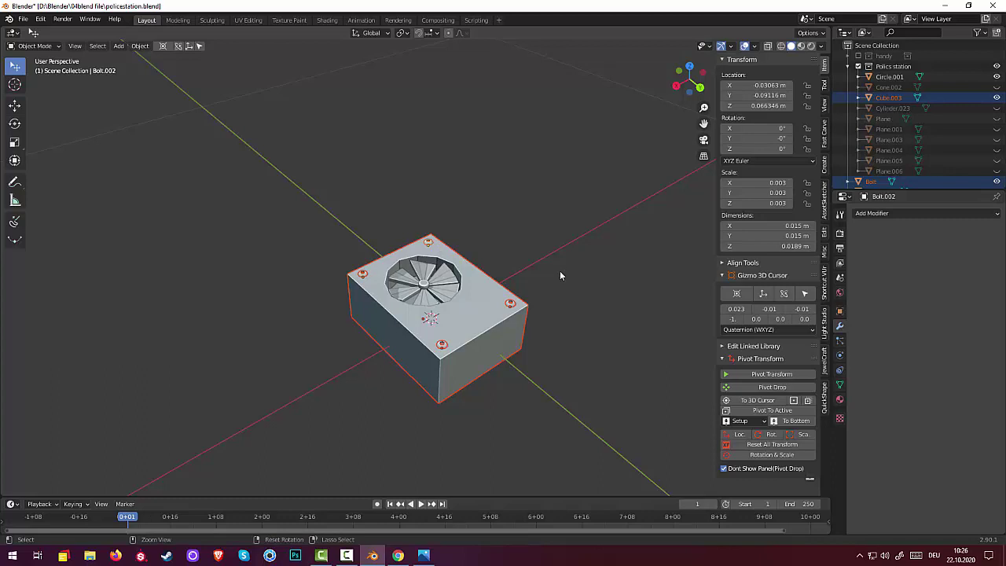
{"action": "key", "text": "ctrl+j"}
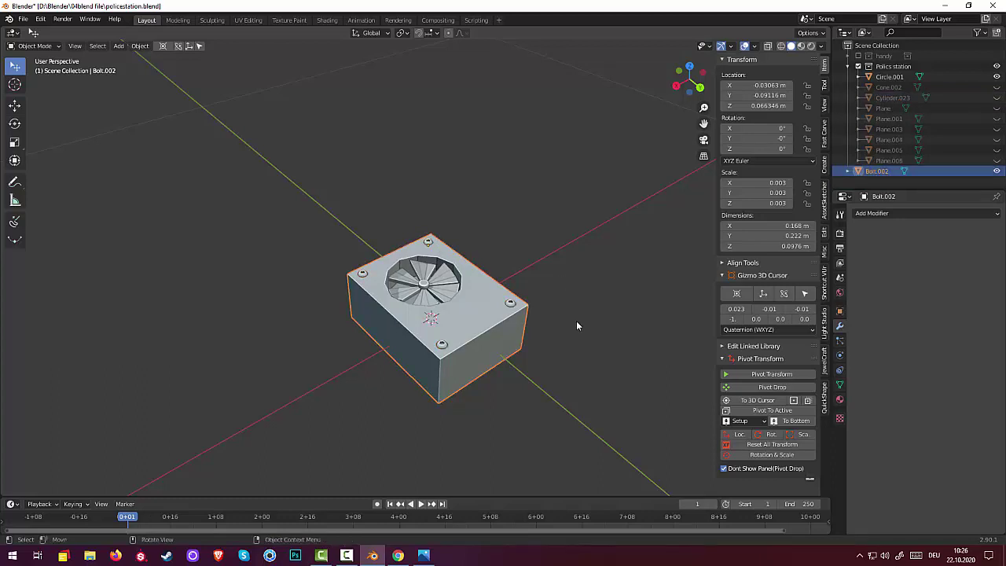
Move the joined box Bolt.002 into the Police station collection
{"action": "left_click", "coordinate": [576, 321]}
{"action": "mouse_move", "coordinate": [584, 335]}
{"action": "middle_mouse_down"}
{"action": "mouse_move", "coordinate": [628, 359]}
{"action": "mouse_move", "coordinate": [566, 307]}
{"action": "mouse_move", "coordinate": [479, 313]}
{"action": "middle_mouse_up"}
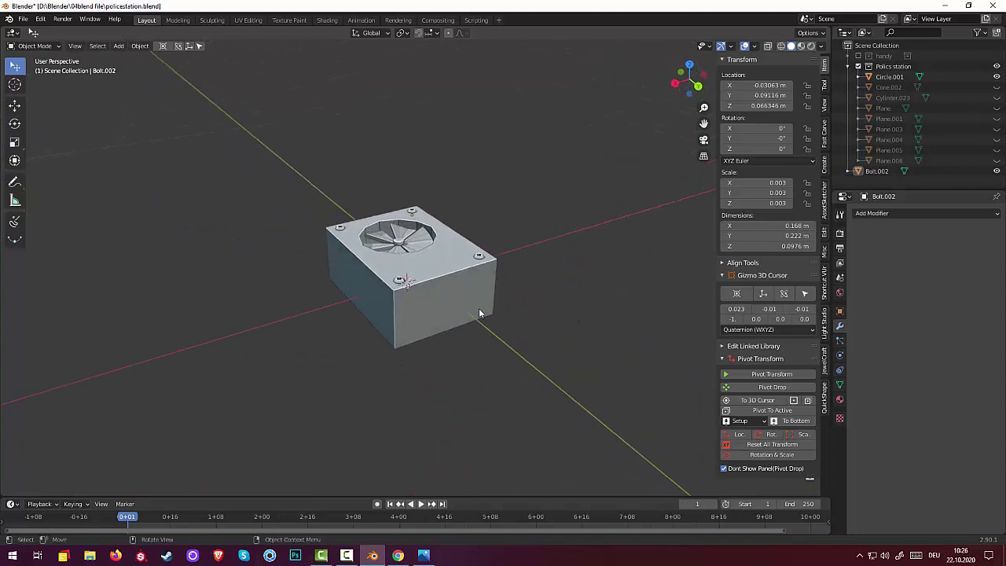
{"action": "mouse_move", "coordinate": [474, 361]}
{"action": "middle_mouse_down"}
{"action": "mouse_move", "coordinate": [512, 362]}
{"action": "mouse_move", "coordinate": [523, 346]}
{"action": "middle_mouse_up"}
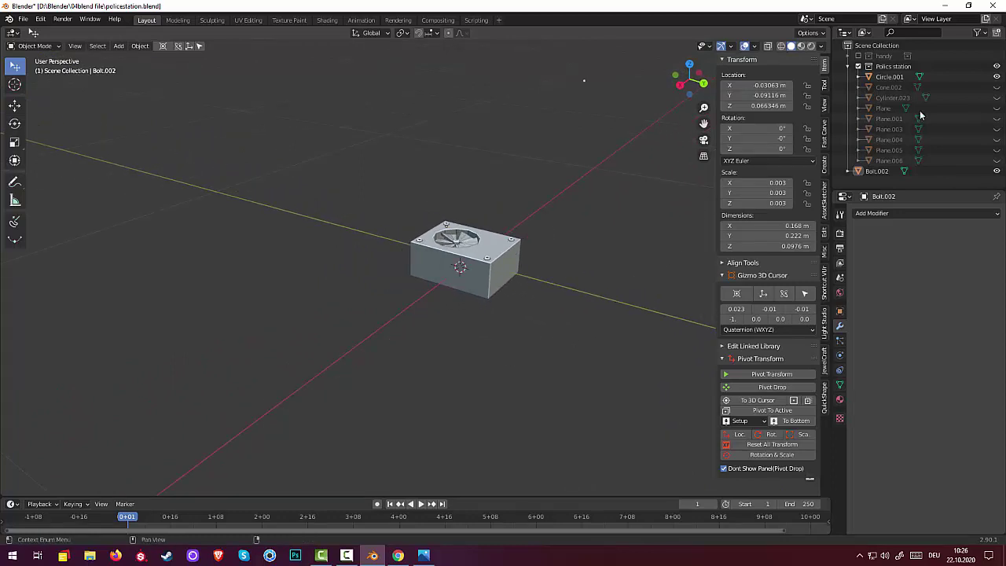
{"action": "left_click", "coordinate": [996, 77]}
{"action": "left_click", "coordinate": [997, 78]}
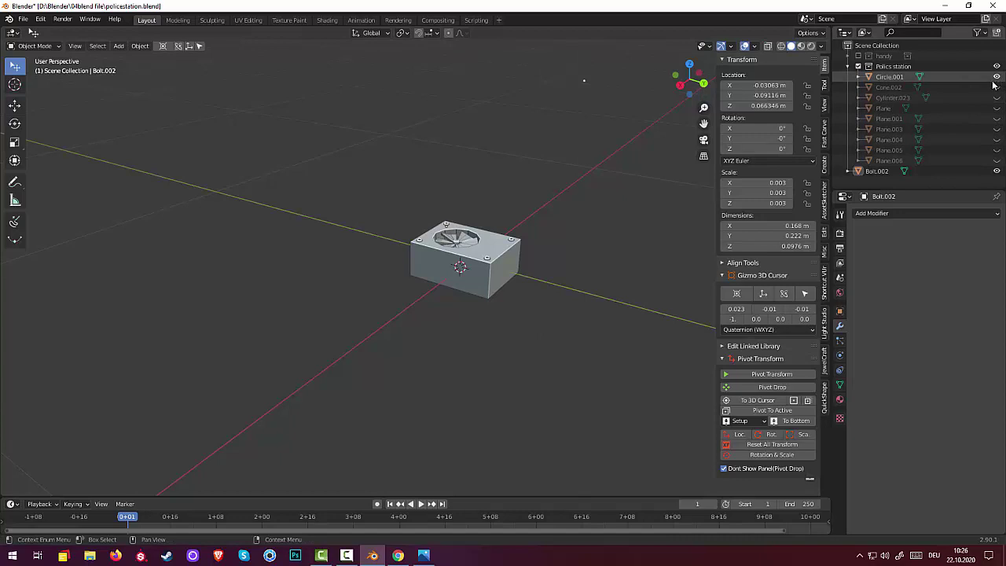
{"action": "left_click_drag", "start_coordinate": [878, 172], "coordinate": [885, 80]}
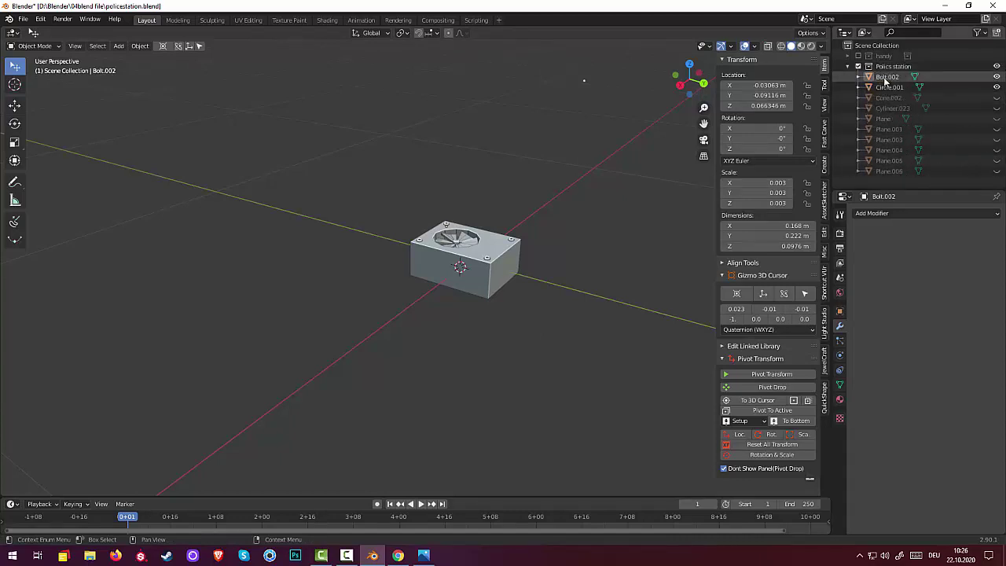
Hide Bolt.002 and the fan Circle.001 from the viewport
{"action": "left_click", "coordinate": [885, 80]}
{"action": "left_click", "coordinate": [889, 87], "text": "ctrl"}
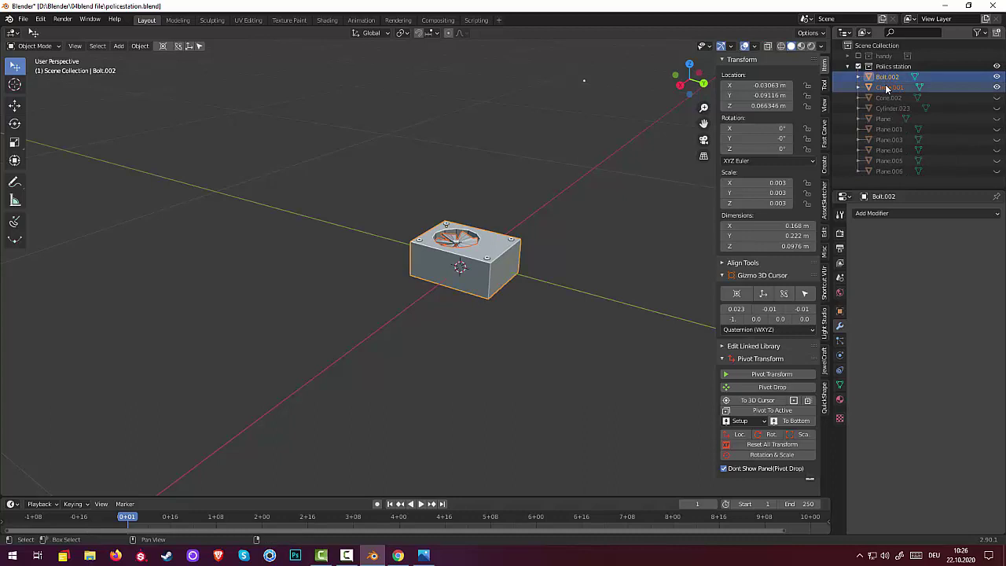
{"action": "left_click", "coordinate": [996, 87]}
{"action": "left_click", "coordinate": [996, 76]}
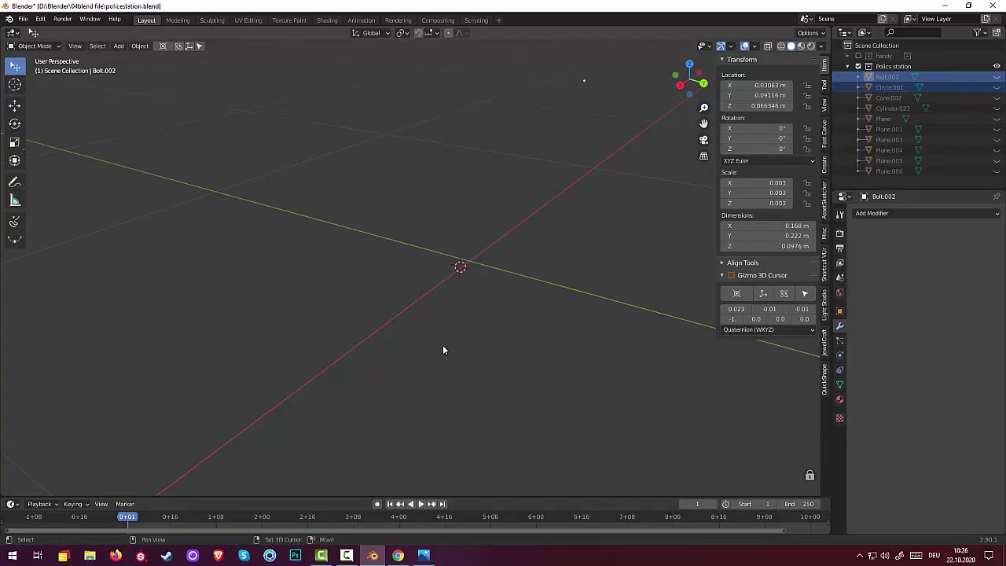
Add a cylinder with 8 vertices, 90° X rotation, 0.13 m radius and 0.13 m depth
{"action": "key", "text": "shift+a"}
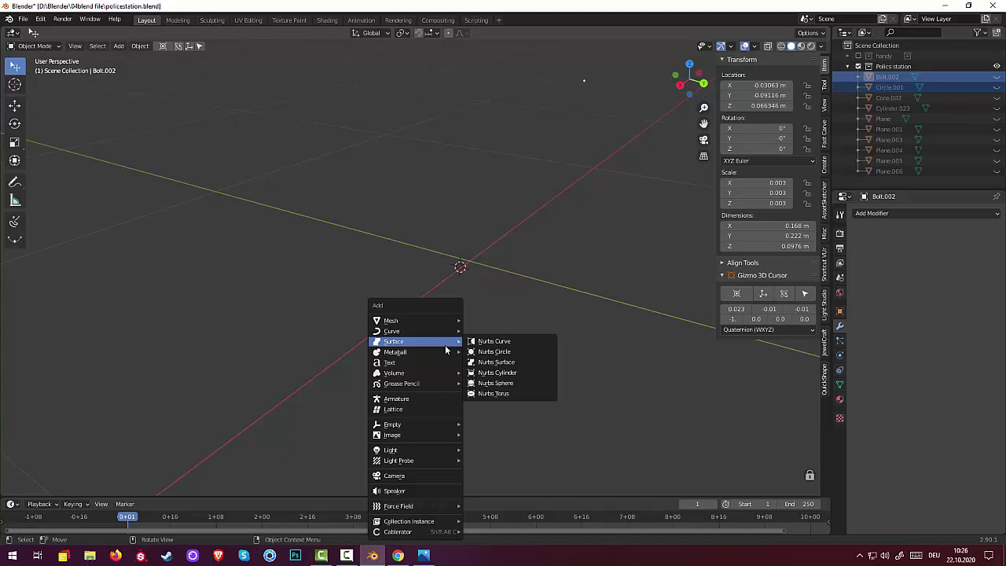
{"action": "mouse_move", "coordinate": [415, 321]}
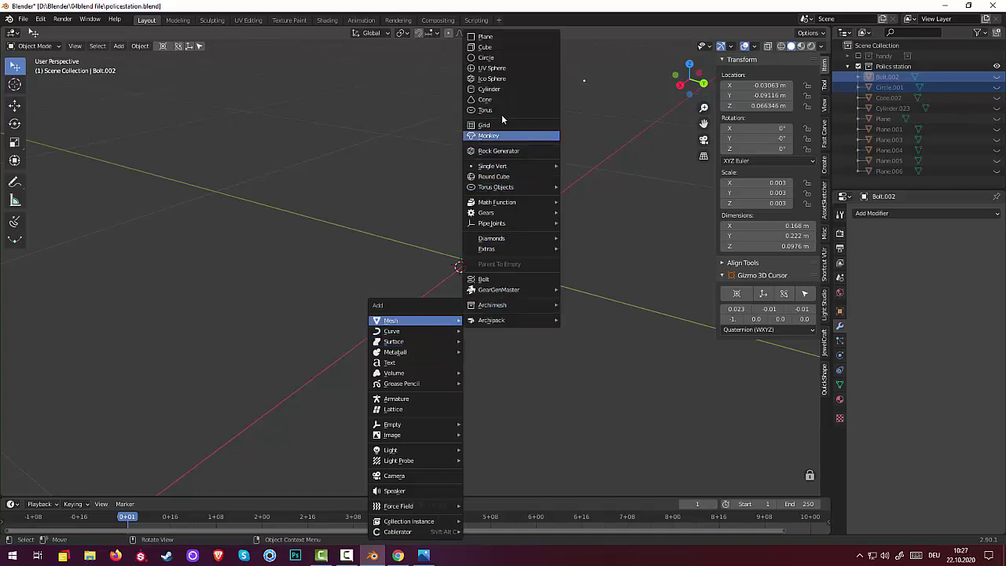
{"action": "left_click", "coordinate": [496, 89]}
{"action": "scroll", "coordinate": [443, 216], "scroll_direction": "down", "scroll_amount": 5}
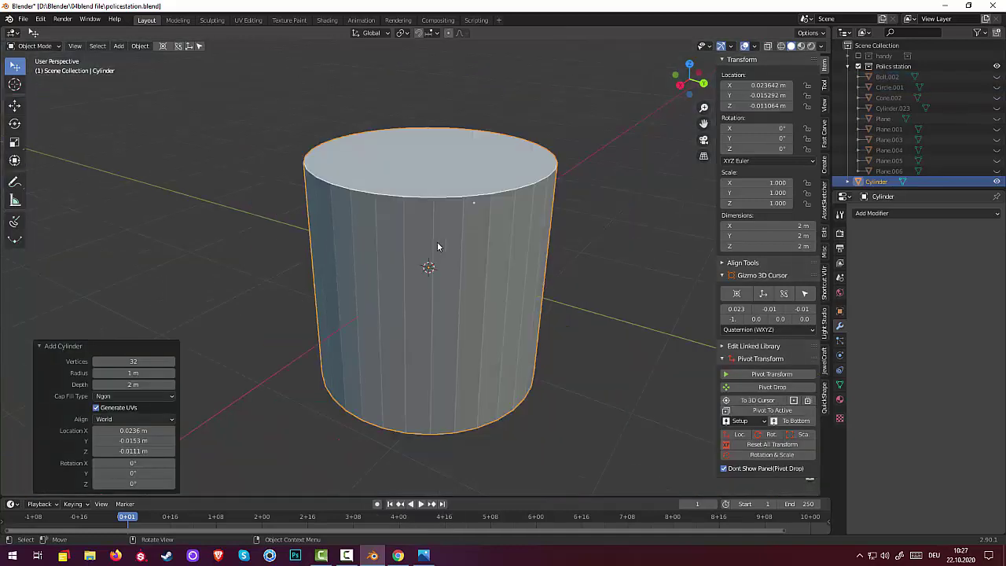
{"action": "scroll", "coordinate": [438, 246], "scroll_direction": "down", "scroll_amount": 1}
{"action": "mouse_move", "coordinate": [129, 362]}
{"action": "left_mouse_down"}
{"action": "mouse_move", "coordinate": [102, 361]}
{"action": "mouse_move", "coordinate": [118, 362]}
{"action": "left_mouse_up"}
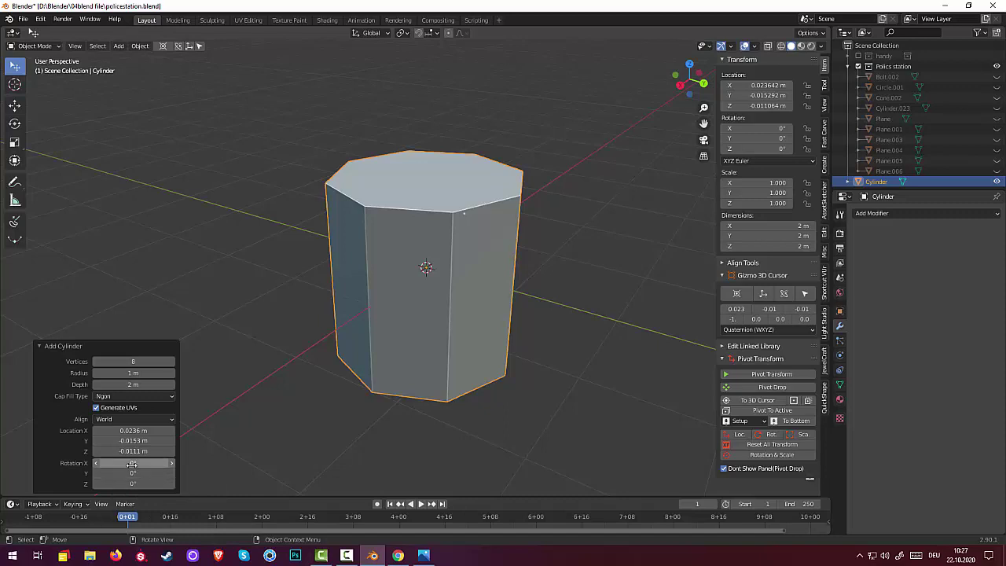
{"action": "left_click", "coordinate": [132, 463]}
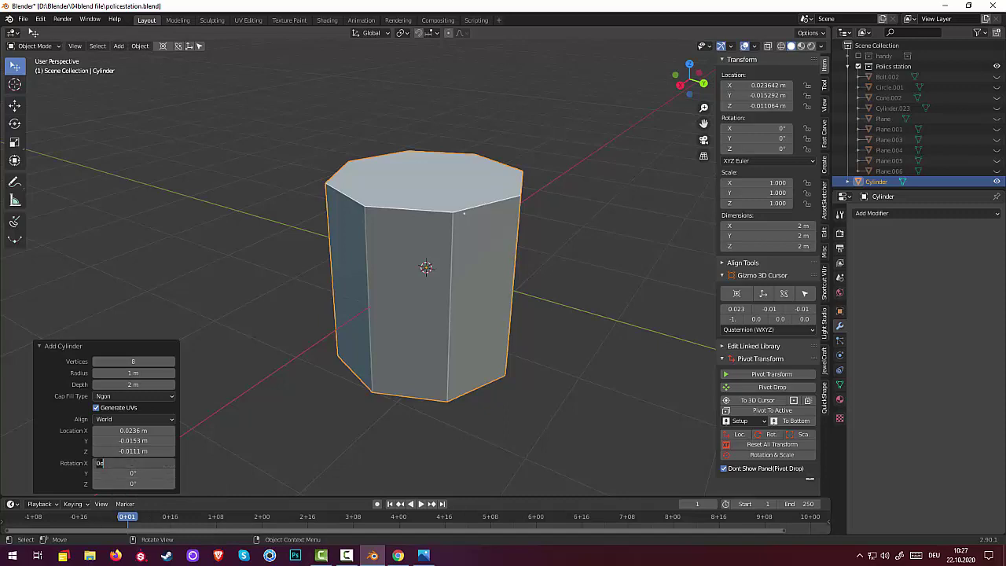
{"action": "type", "text": "90"}
{"action": "key", "text": "Return"}
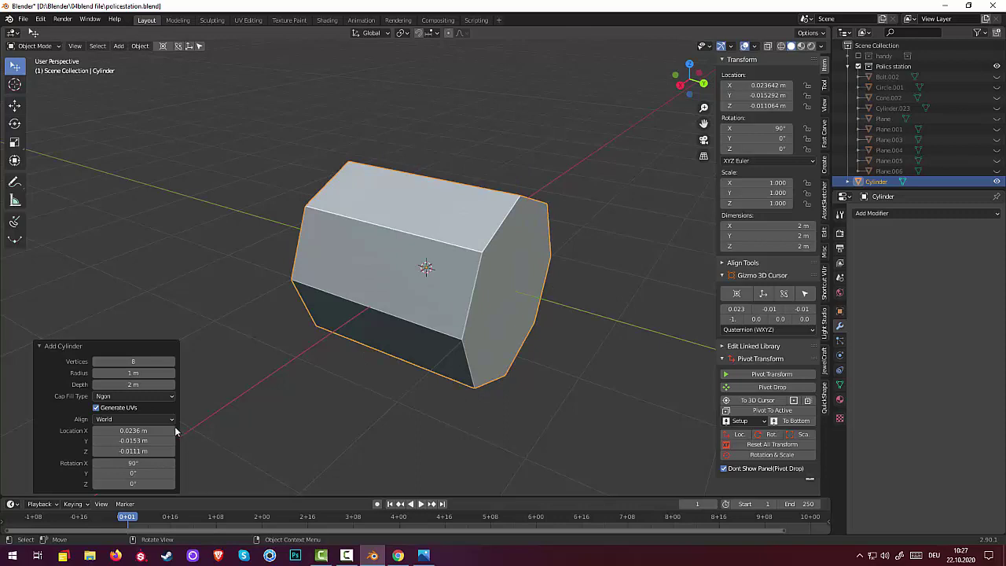
{"action": "mouse_move", "coordinate": [134, 373]}
{"action": "left_mouse_down"}
{"action": "mouse_move", "coordinate": [102, 372]}
{"action": "mouse_move", "coordinate": [126, 385]}
{"action": "mouse_move", "coordinate": [109, 384]}
{"action": "left_mouse_up"}
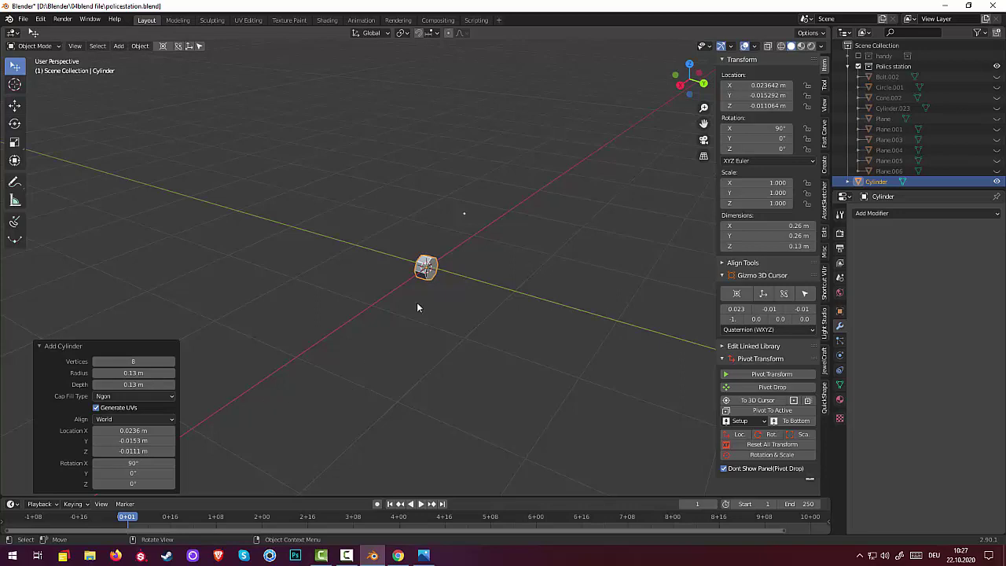
Zoom in on the small cylinder and put it into Edit Mode
{"action": "scroll", "coordinate": [420, 299], "scroll_direction": "up", "scroll_amount": 3}
{"action": "scroll", "coordinate": [428, 290], "scroll_direction": "up", "scroll_amount": 2}
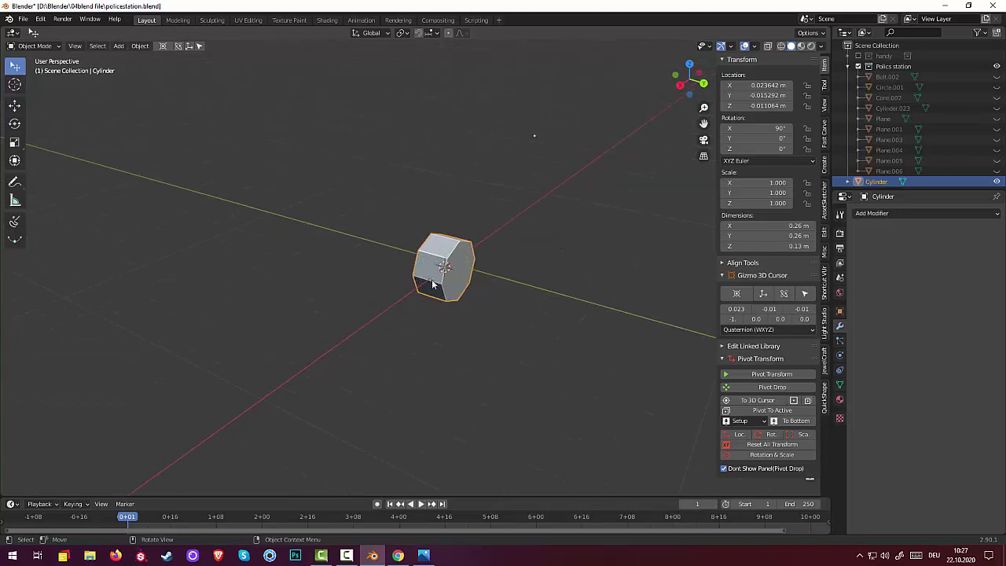
{"action": "middle_click_drag", "start_coordinate": [400, 297], "coordinate": [461, 333]}
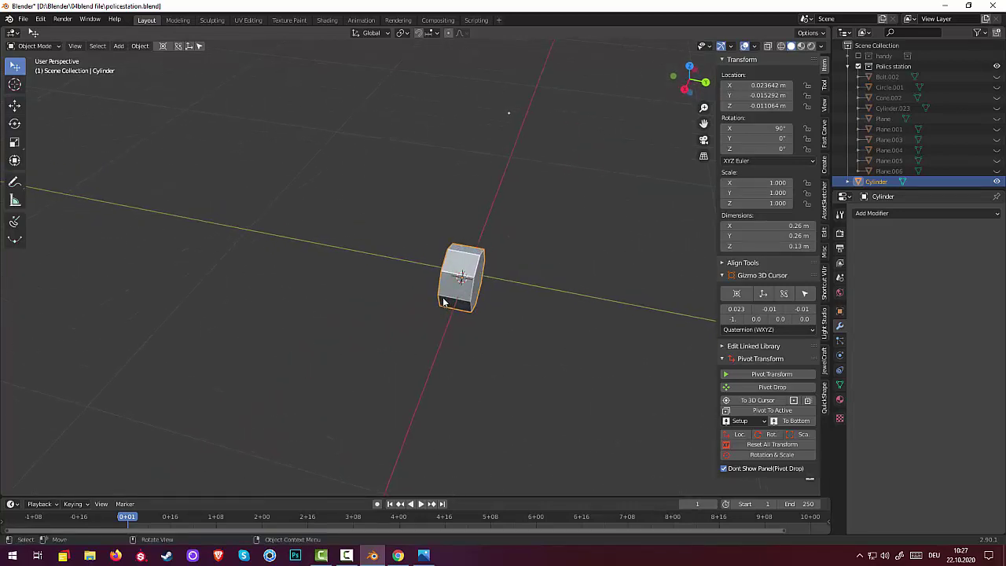
{"action": "left_click", "coordinate": [33, 46]}
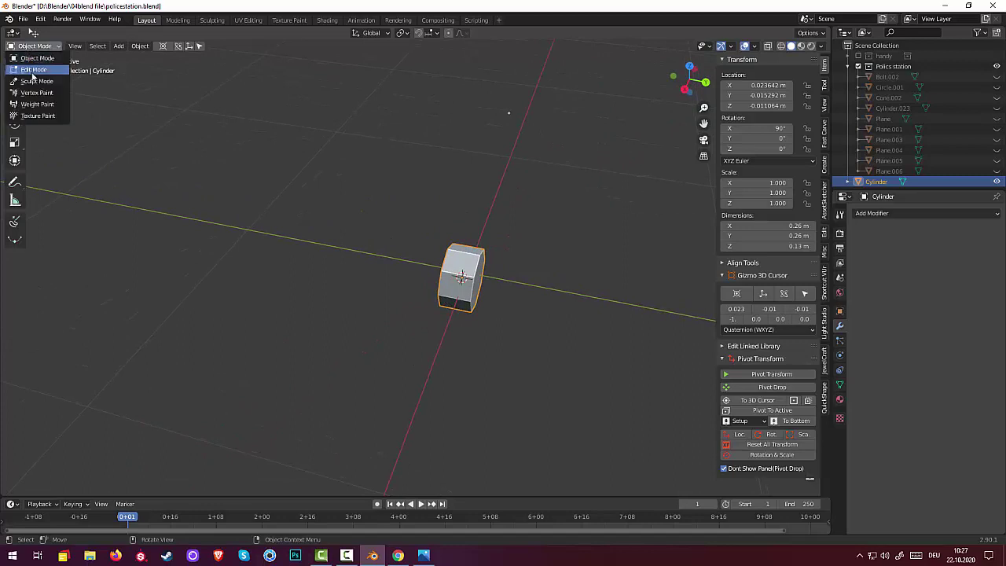
{"action": "left_click", "coordinate": [33, 70]}
Cut two unslid edge loops into the cylinder and scale them apart along Y
{"action": "key", "text": "ctrl+r"}
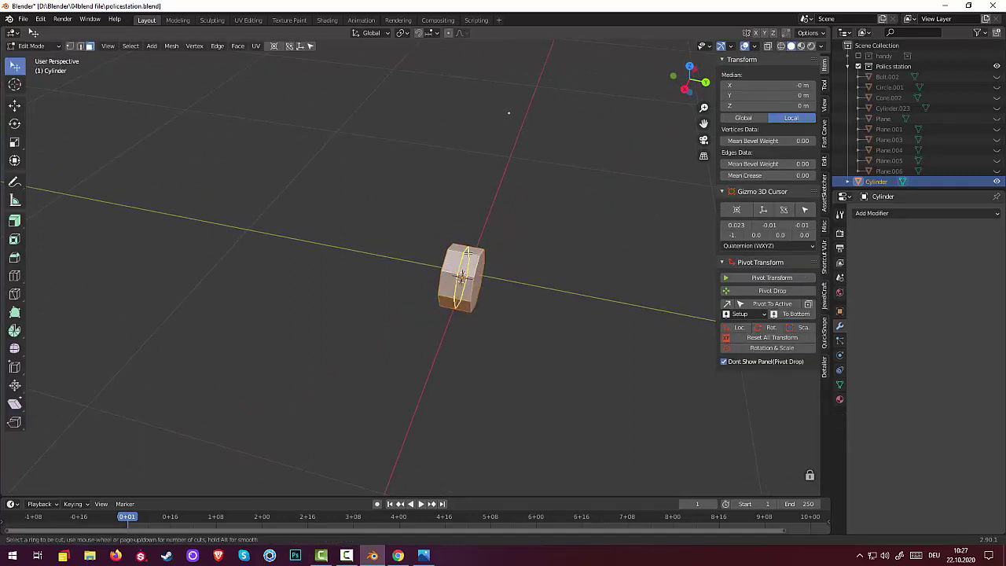
{"action": "scroll", "coordinate": [467, 252], "scroll_direction": "up", "scroll_amount": 1}
{"action": "left_click", "coordinate": [467, 252]}
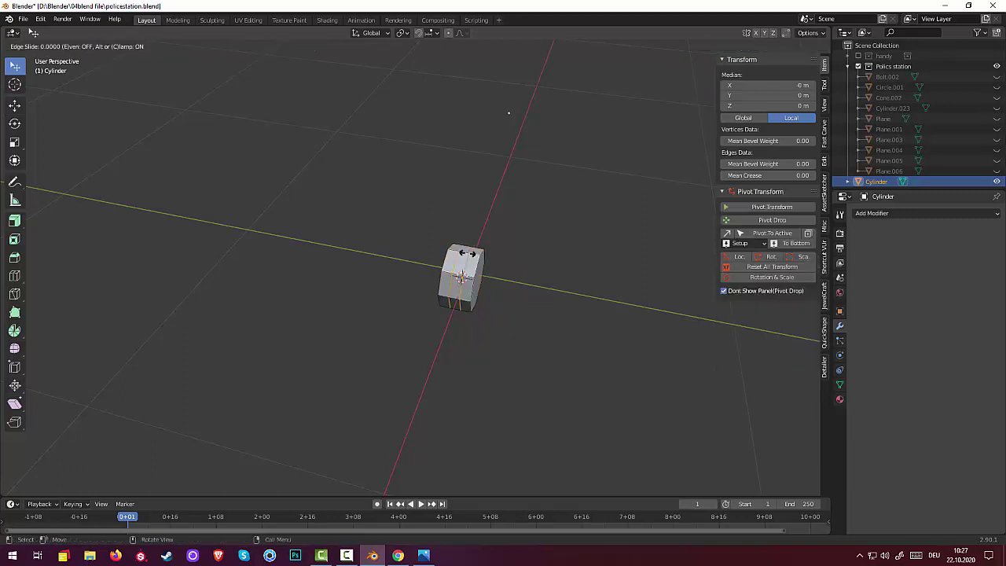
{"action": "left_click", "coordinate": [467, 252]}
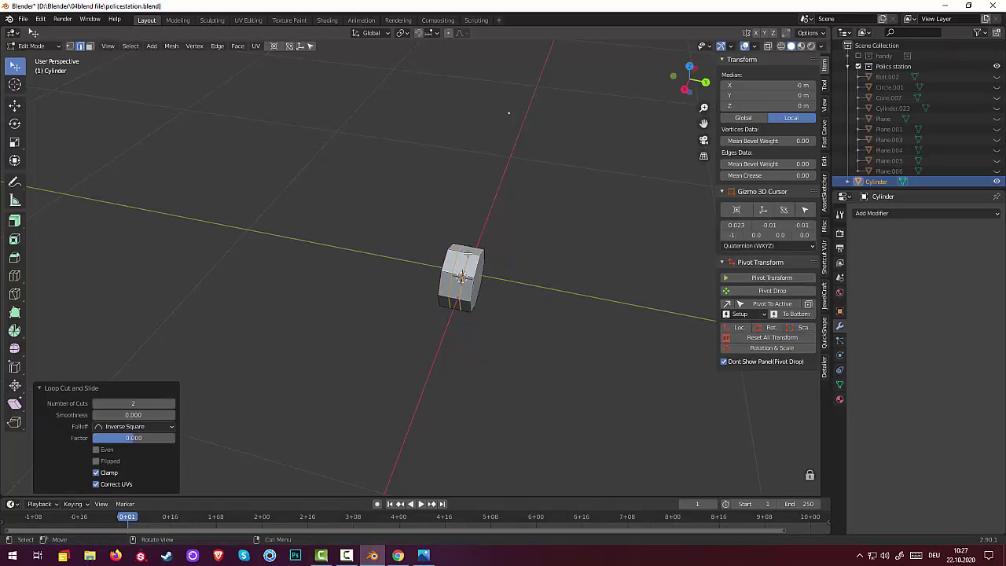
{"action": "key", "text": "s"}
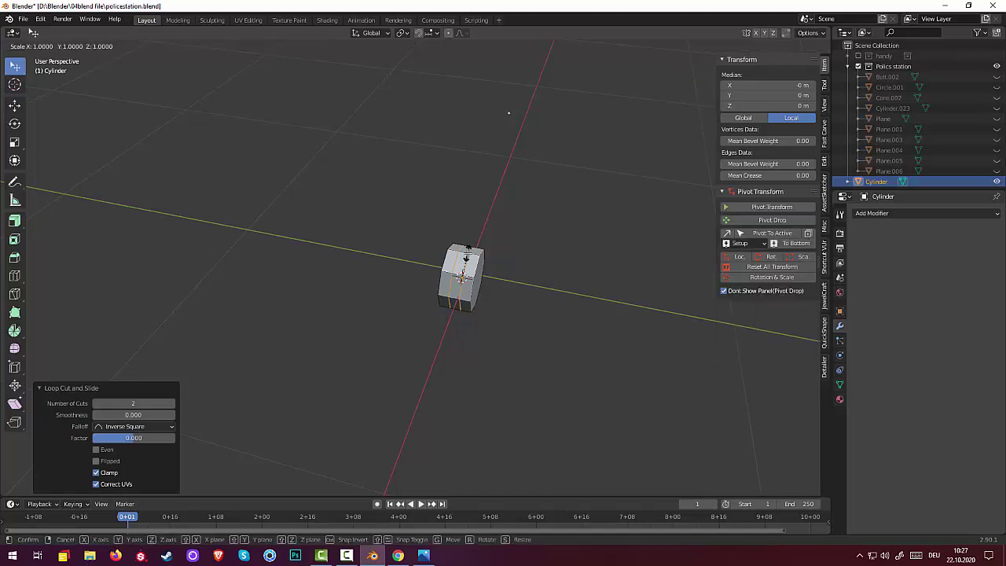
{"action": "key", "text": "y"}
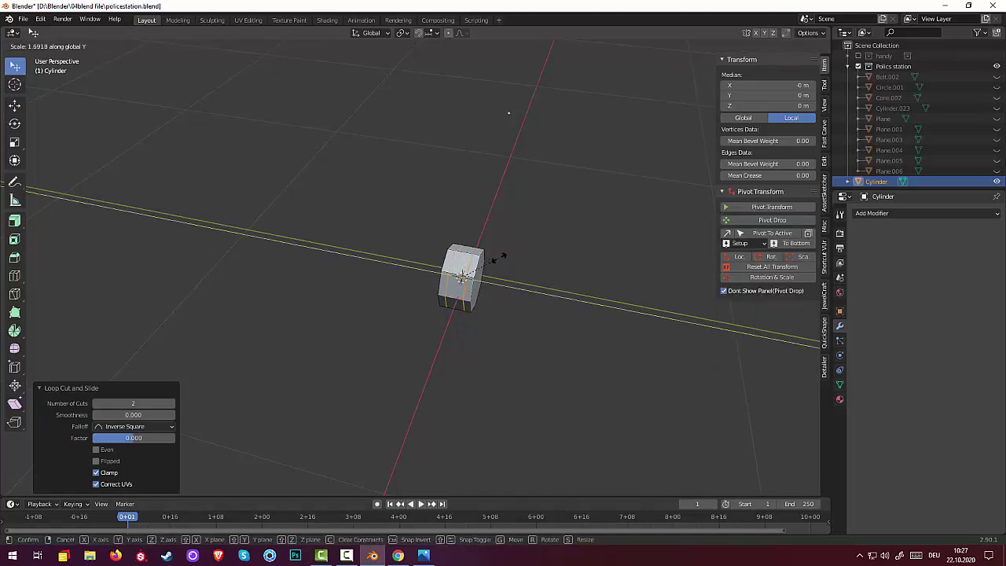
{"action": "left_click", "coordinate": [498, 257]}
Switch to face select mode and select several of the cylinder's faces
{"action": "left_click", "coordinate": [461, 265]}
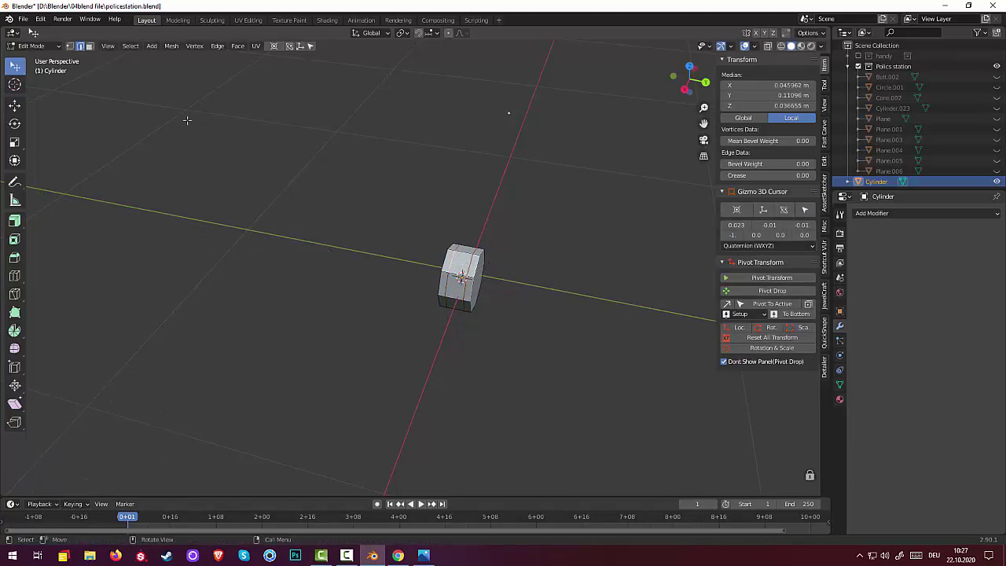
{"action": "left_click", "coordinate": [89, 46]}
{"action": "left_click", "coordinate": [461, 265]}
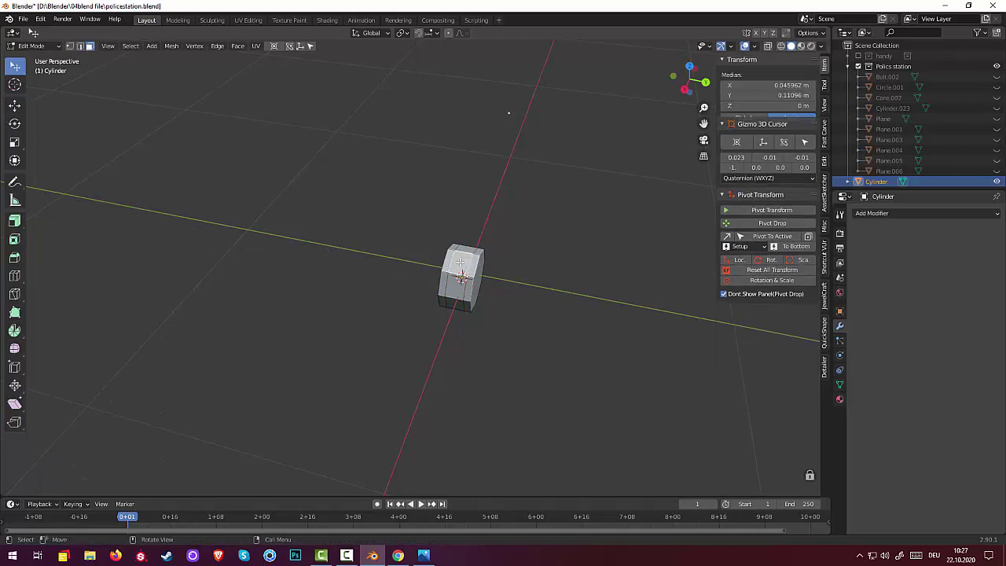
{"action": "left_click", "coordinate": [453, 286], "text": "shift"}
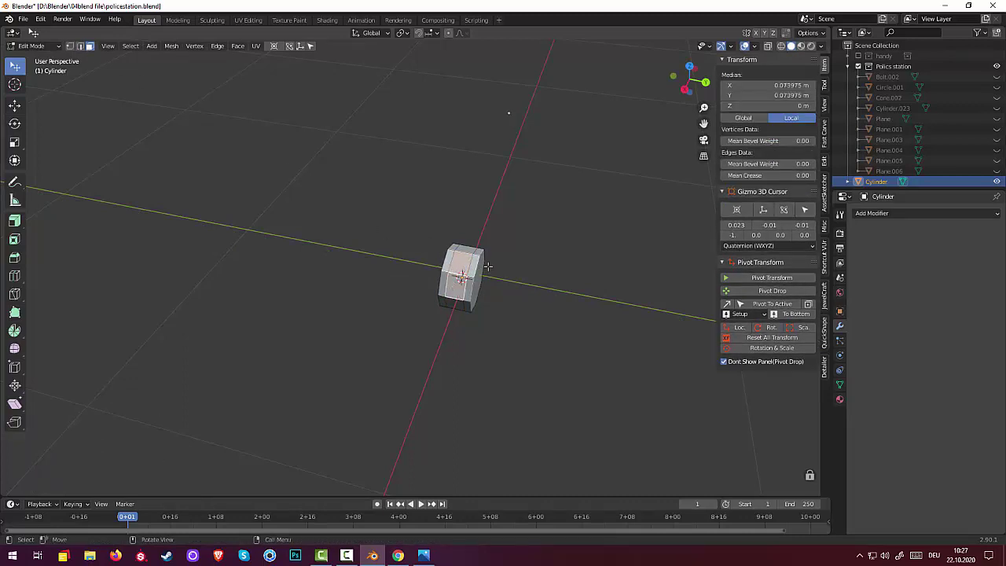
Select the loop of side faces around the cylinder's middle band
{"action": "middle_click_drag", "start_coordinate": [487, 267], "coordinate": [440, 314]}
{"action": "left_click", "coordinate": [424, 329], "text": "shift"}
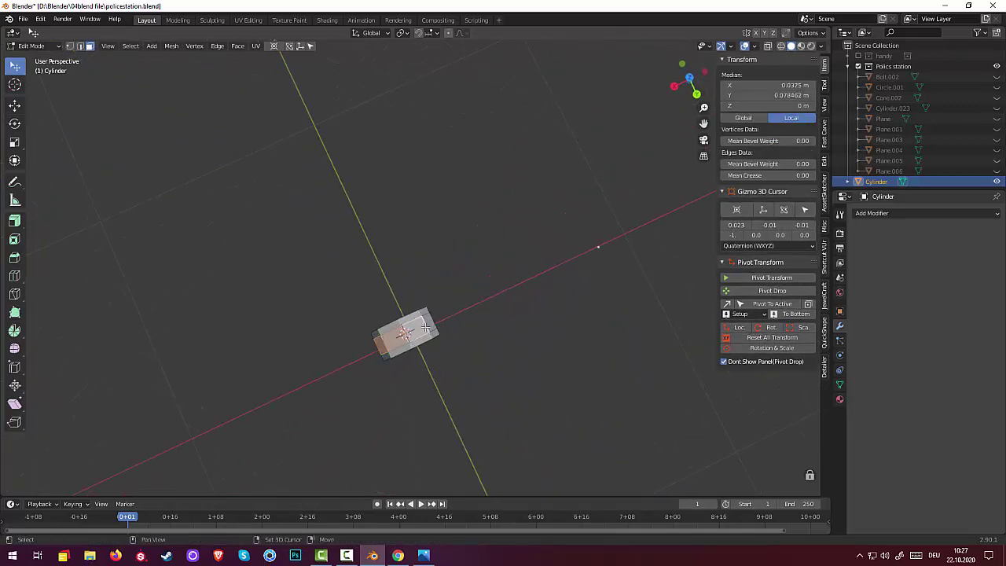
{"action": "left_click", "coordinate": [425, 327], "text": "shift"}
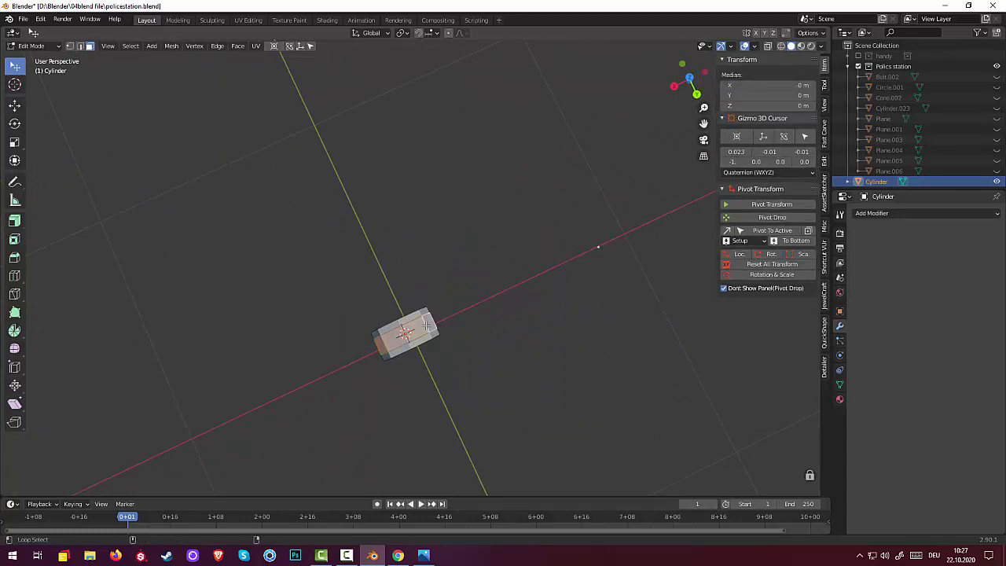
{"action": "mouse_move", "coordinate": [478, 365]}
{"action": "middle_mouse_down"}
{"action": "mouse_move", "coordinate": [514, 343]}
{"action": "mouse_move", "coordinate": [535, 299]}
{"action": "middle_mouse_up"}
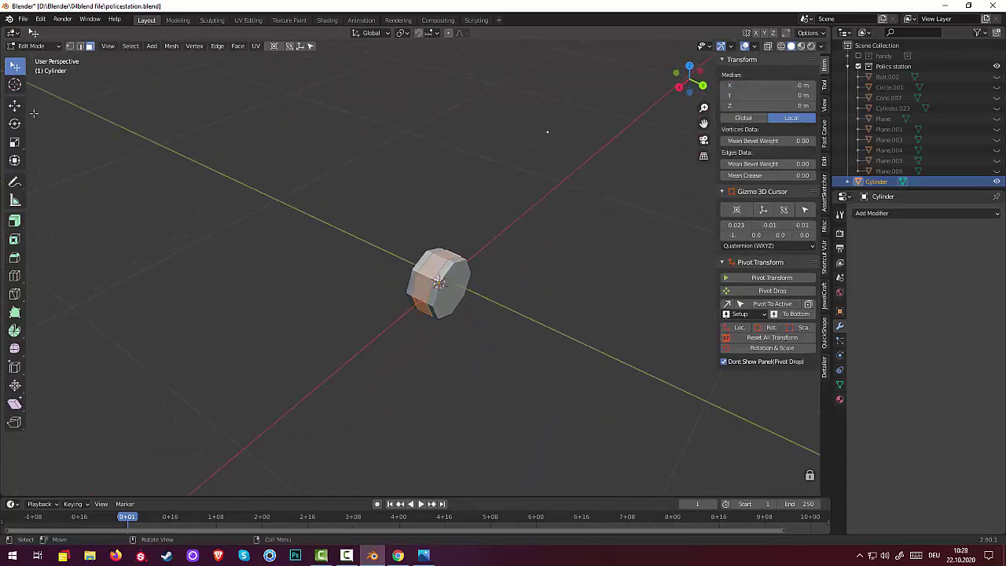
Push the face loop outward by 0.0208 with Shrink/Fatten, redoing an oversized first try
{"action": "left_click", "coordinate": [14, 221]}
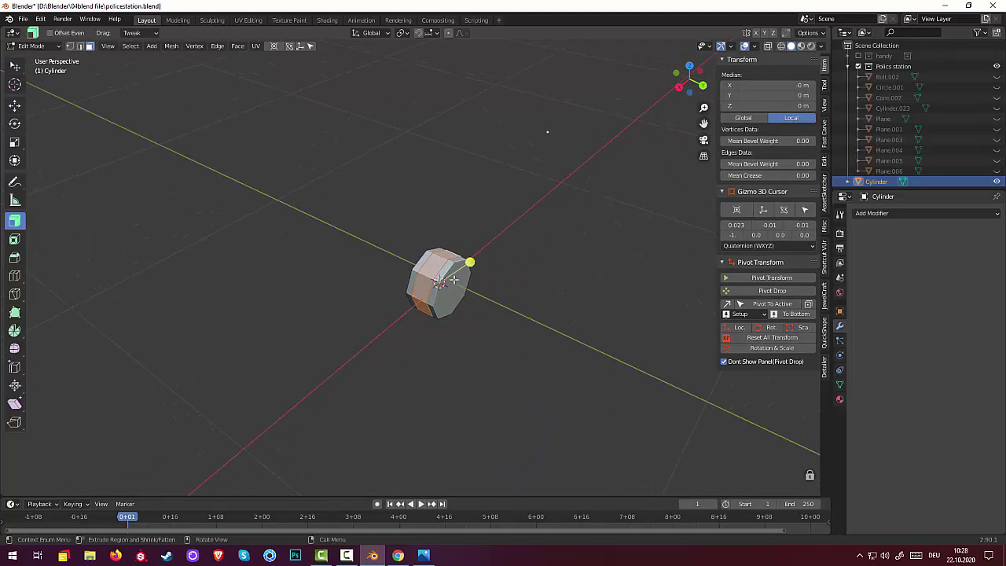
{"action": "mouse_move", "coordinate": [469, 261]}
{"action": "left_mouse_down"}
{"action": "mouse_move", "coordinate": [460, 272]}
{"action": "mouse_move", "coordinate": [618, 278]}
{"action": "mouse_move", "coordinate": [557, 301]}
{"action": "mouse_move", "coordinate": [570, 311]}
{"action": "left_mouse_up"}
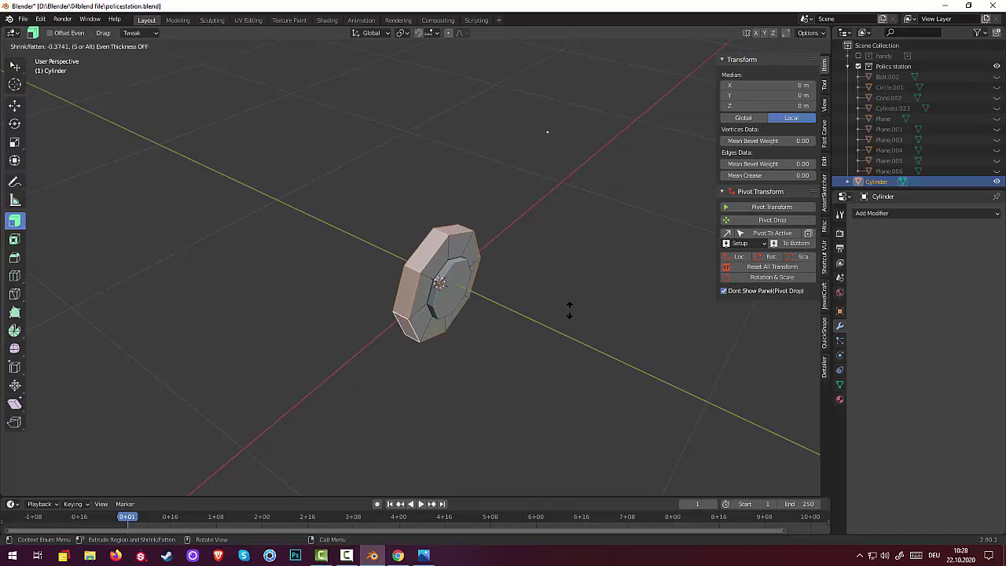
{"action": "left_click_drag", "start_coordinate": [498, 311], "coordinate": [499, 312]}
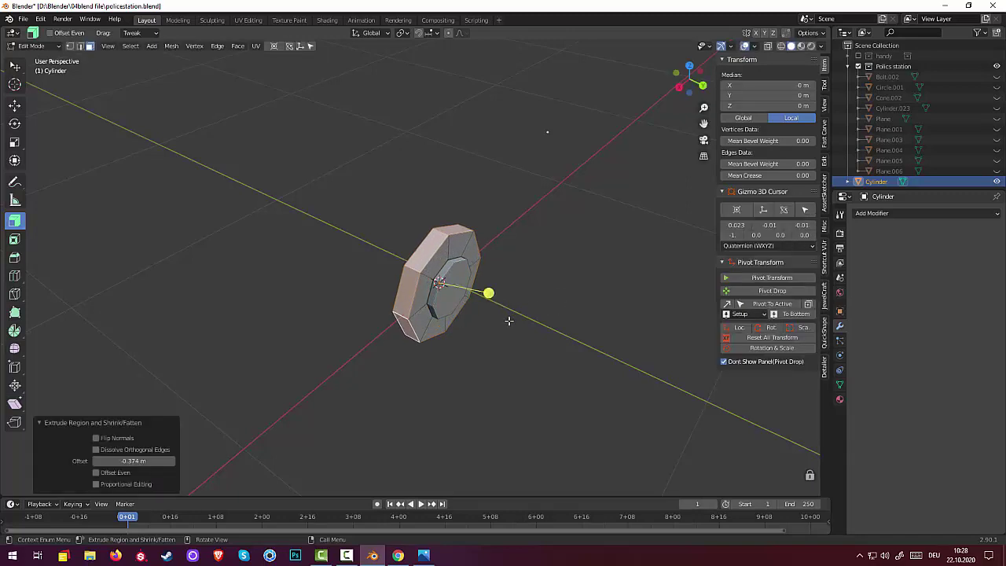
{"action": "key", "text": "ctrl+z"}
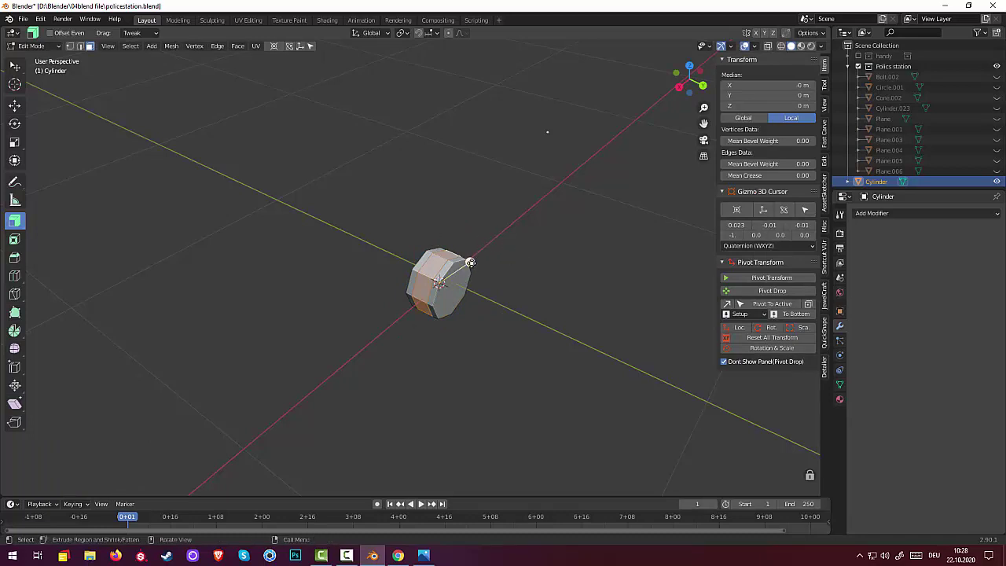
{"action": "left_click_drag", "start_coordinate": [470, 261], "coordinate": [483, 262]}
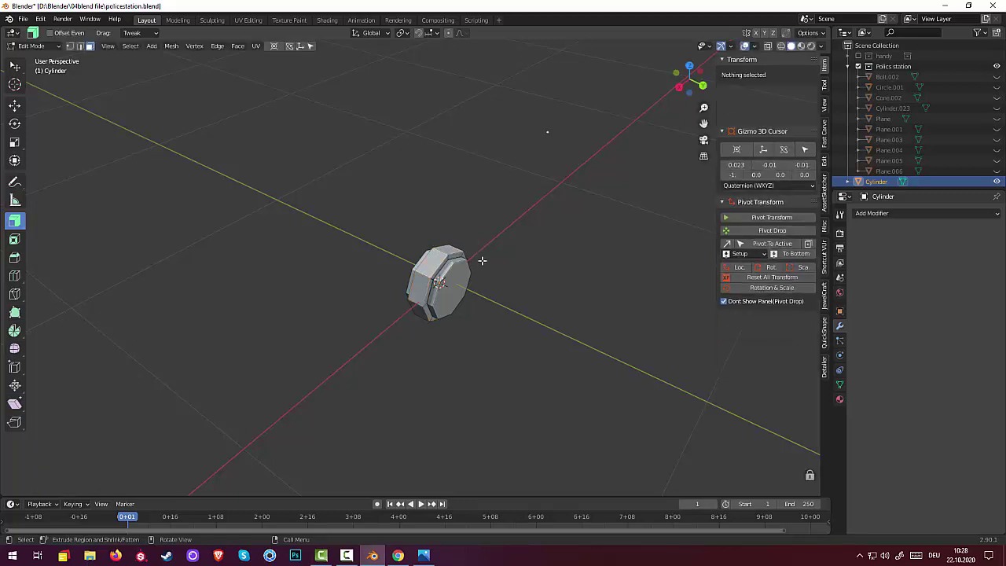
{"action": "middle_click_drag", "start_coordinate": [498, 321], "coordinate": [545, 339]}
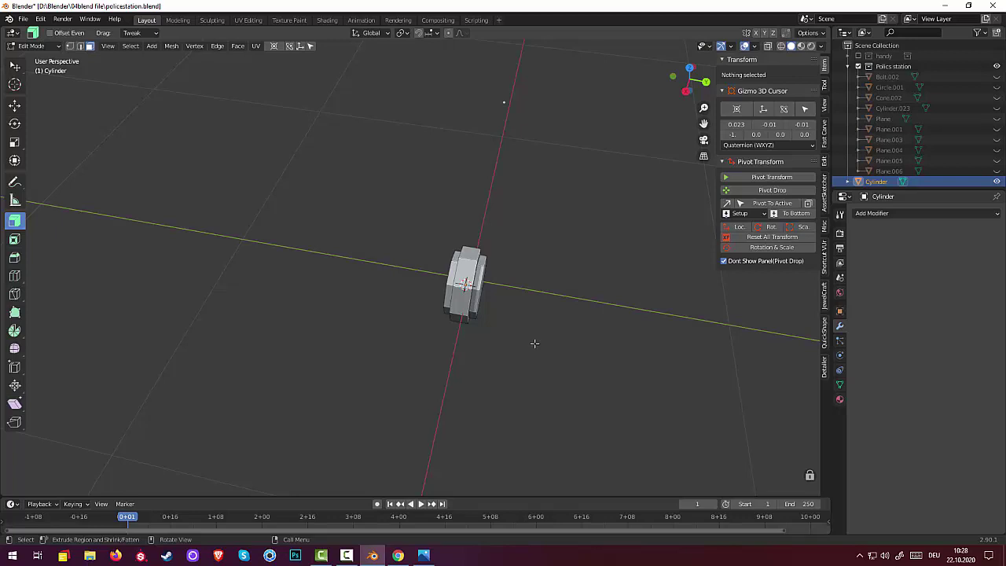
{"action": "middle_click_drag", "start_coordinate": [500, 326], "coordinate": [441, 301]}
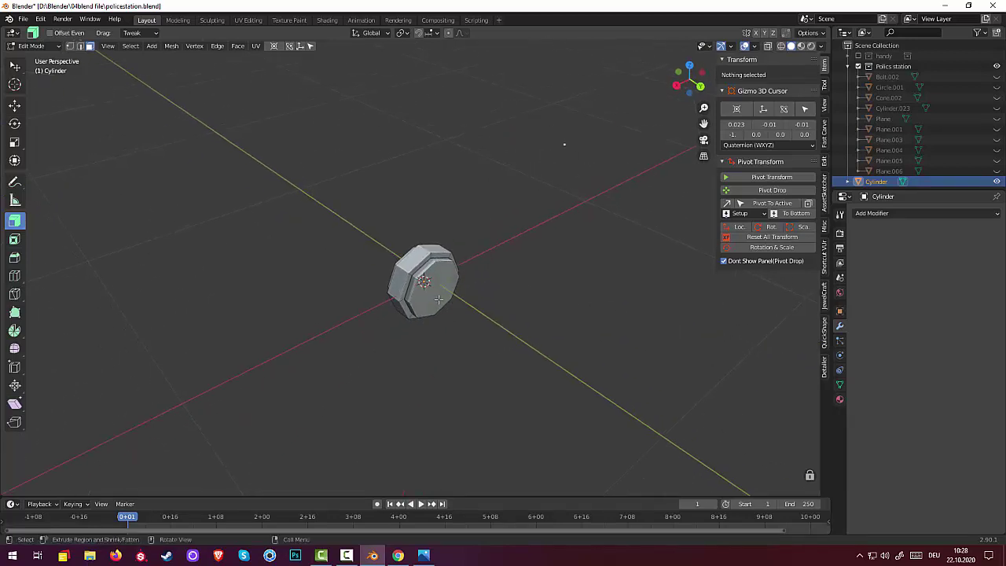
{"action": "left_click", "coordinate": [440, 300]}
{"action": "mouse_move", "coordinate": [571, 302]}
{"action": "middle_mouse_down"}
{"action": "mouse_move", "coordinate": [643, 316]}
{"action": "mouse_move", "coordinate": [549, 301]}
{"action": "mouse_move", "coordinate": [442, 249]}
{"action": "middle_mouse_up"}
Inset the cylinder's front face by 0.01039 m
{"action": "left_click", "coordinate": [476, 268]}
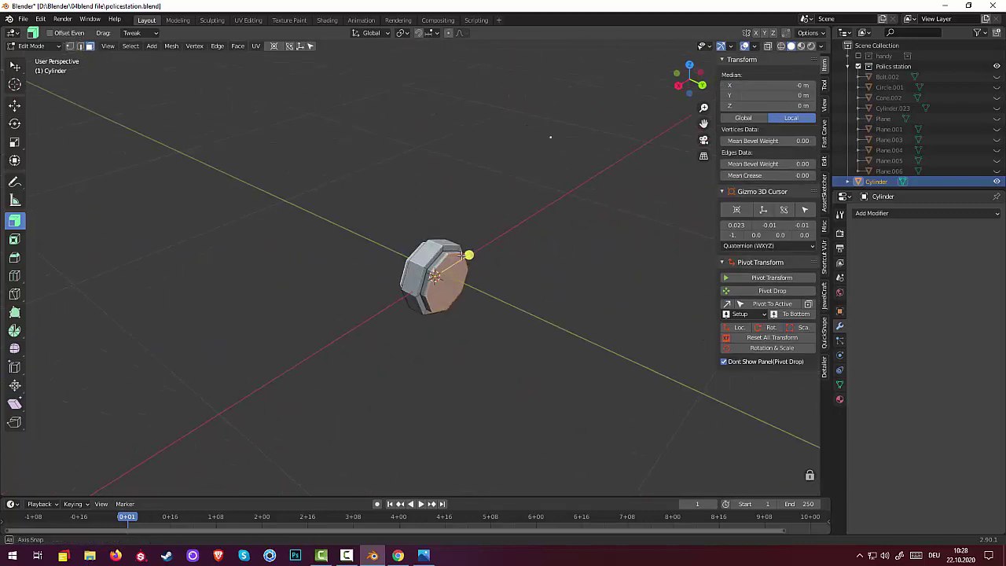
{"action": "key", "text": "i"}
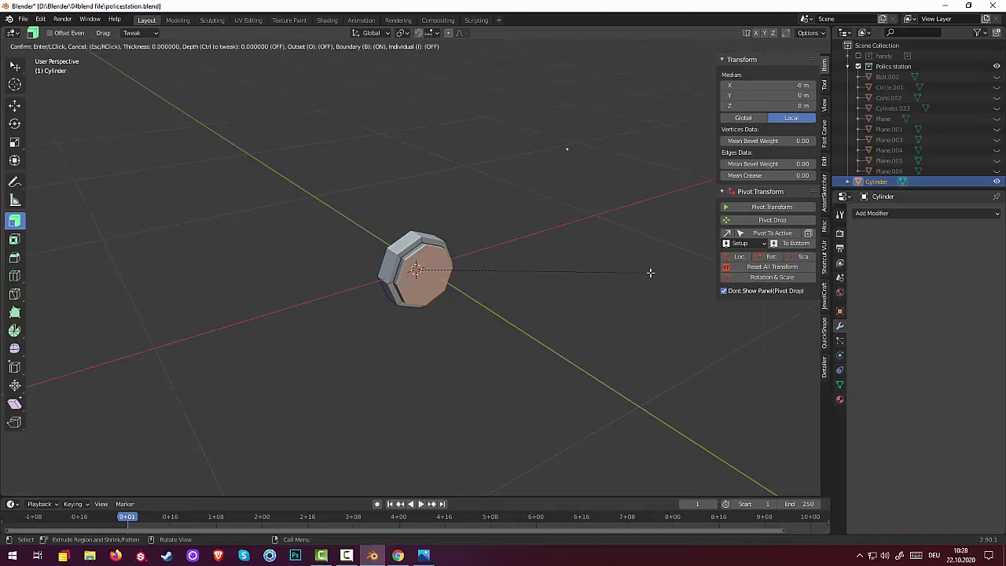
{"action": "left_click", "coordinate": [650, 269]}
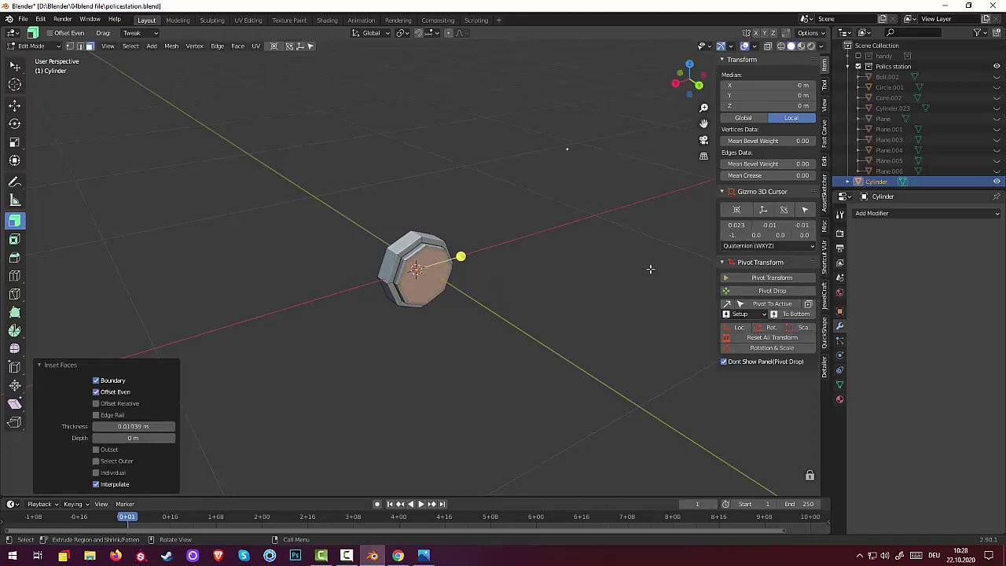
Bridge the edge loops to hollow the ring into an open tube, then deselect
{"action": "left_click", "coordinate": [216, 46]}
{"action": "left_click", "coordinate": [244, 88]}
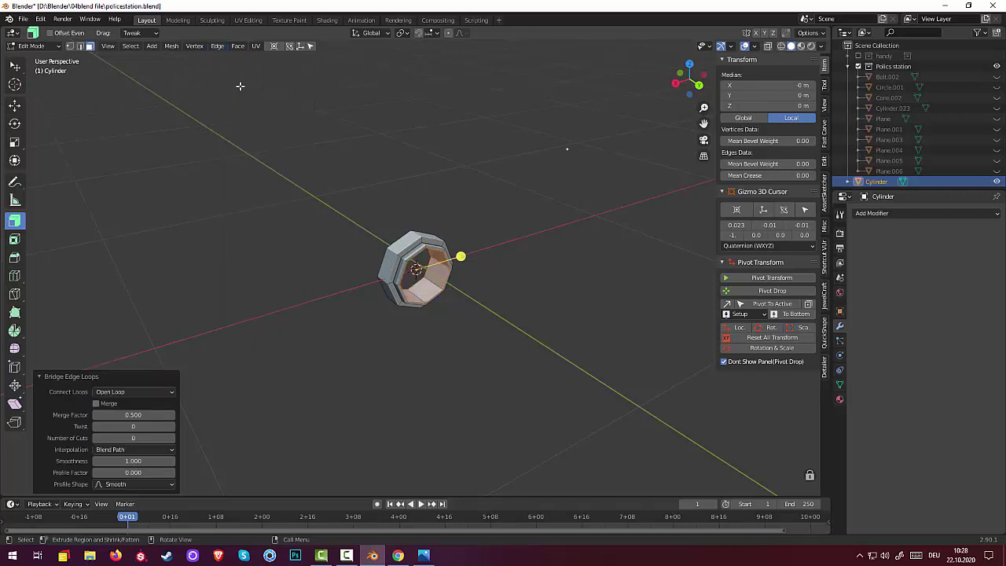
{"action": "key", "text": "alt+a"}
{"action": "mouse_move", "coordinate": [285, 275]}
{"action": "middle_mouse_down"}
{"action": "mouse_move", "coordinate": [399, 302]}
{"action": "mouse_move", "coordinate": [433, 297]}
{"action": "middle_mouse_up"}
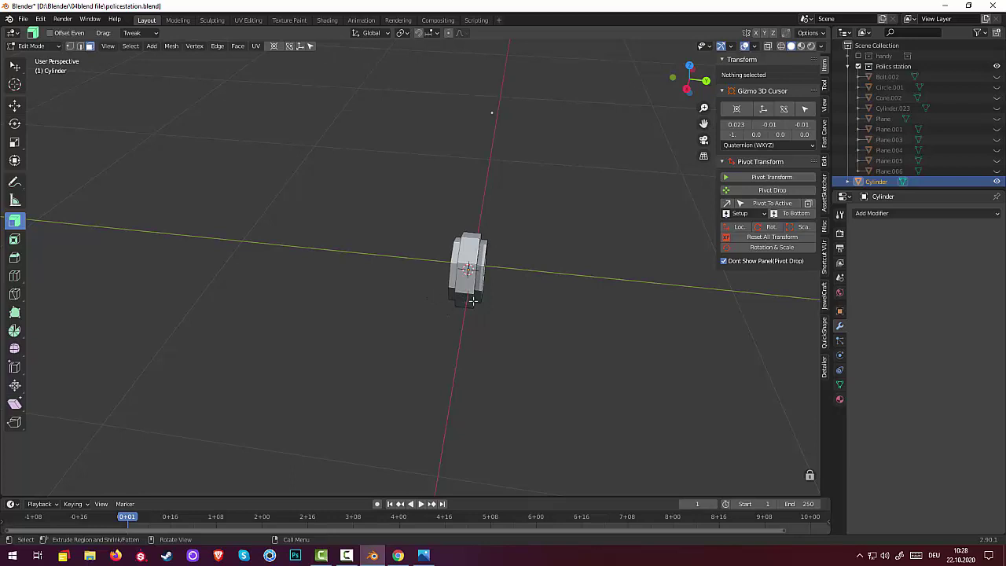
{"action": "middle_click_drag", "start_coordinate": [471, 301], "coordinate": [483, 315]}
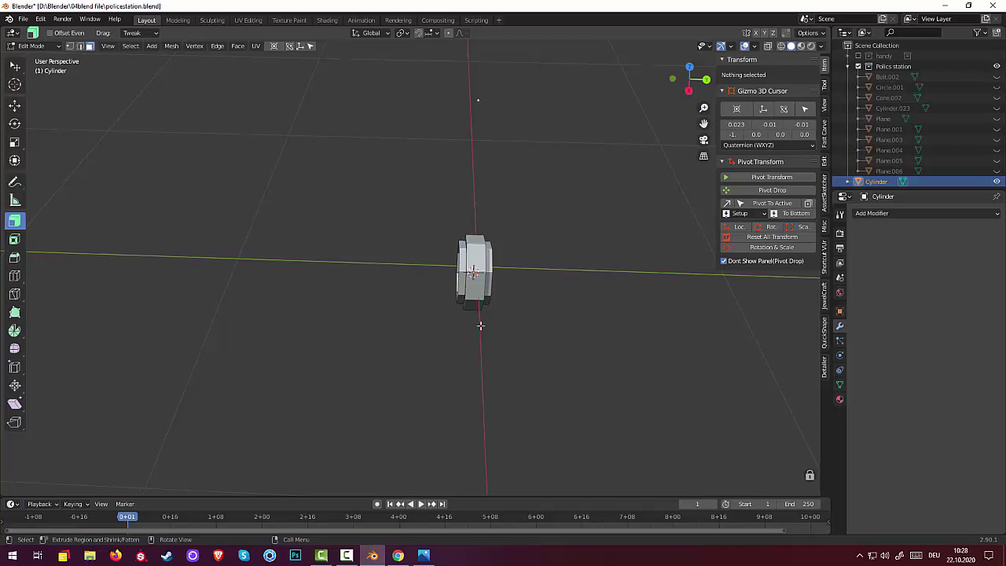
Add an Array modifier to the cylinder and adjust its relative offsets, leaving Y at 0
{"action": "left_click", "coordinate": [869, 214]}
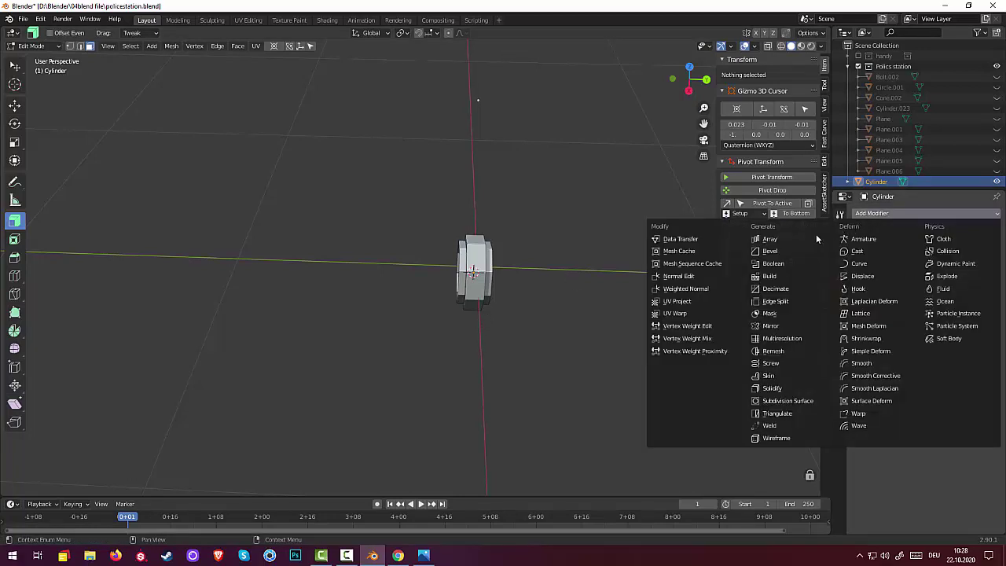
{"action": "left_click", "coordinate": [769, 239]}
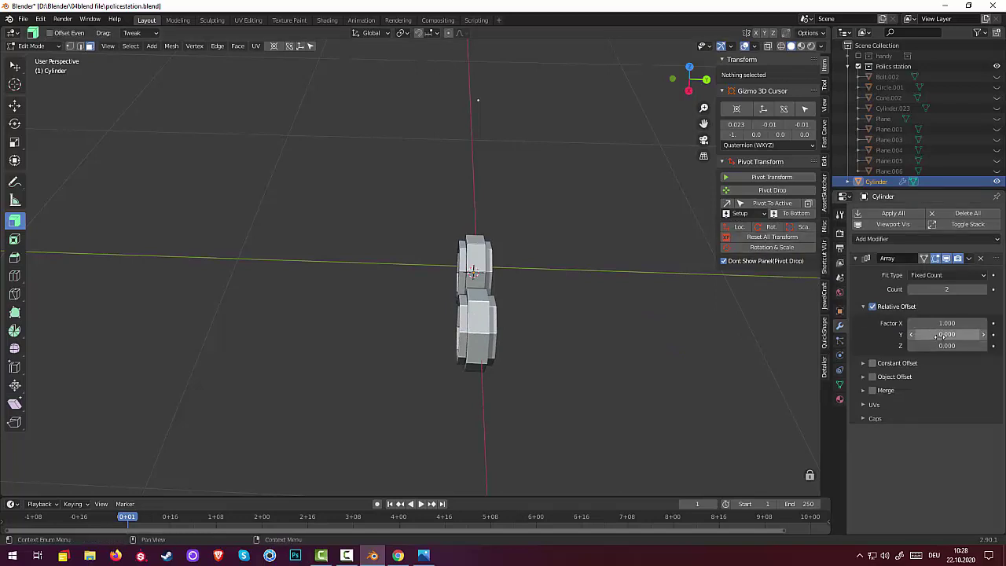
{"action": "left_click", "coordinate": [941, 324]}
{"action": "type", "text": "1.0"}
{"action": "type", "text": "0"}
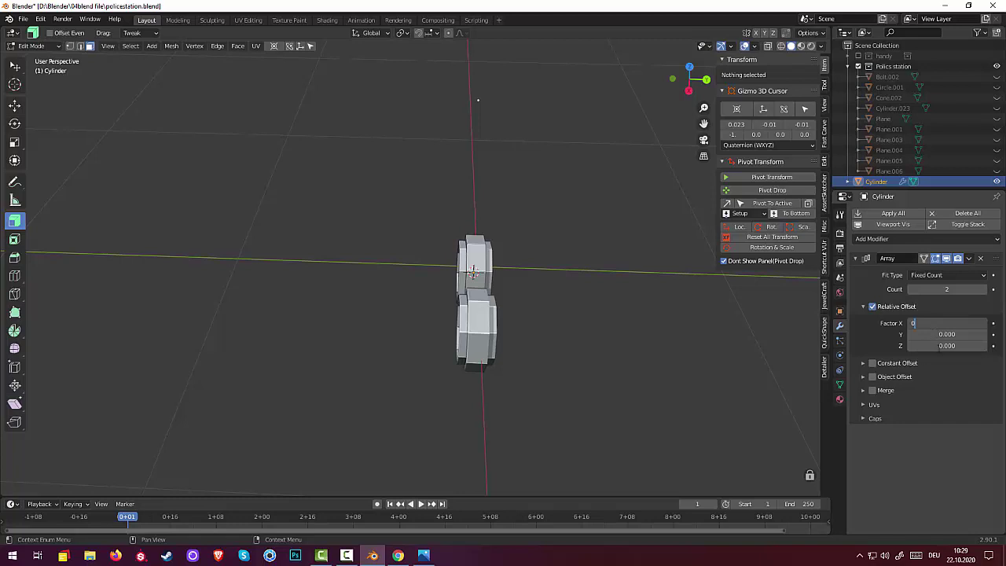
{"action": "key", "text": "Return"}
{"action": "left_click", "coordinate": [945, 334]}
{"action": "type", "text": "0.5"}
{"action": "key", "text": "Return"}
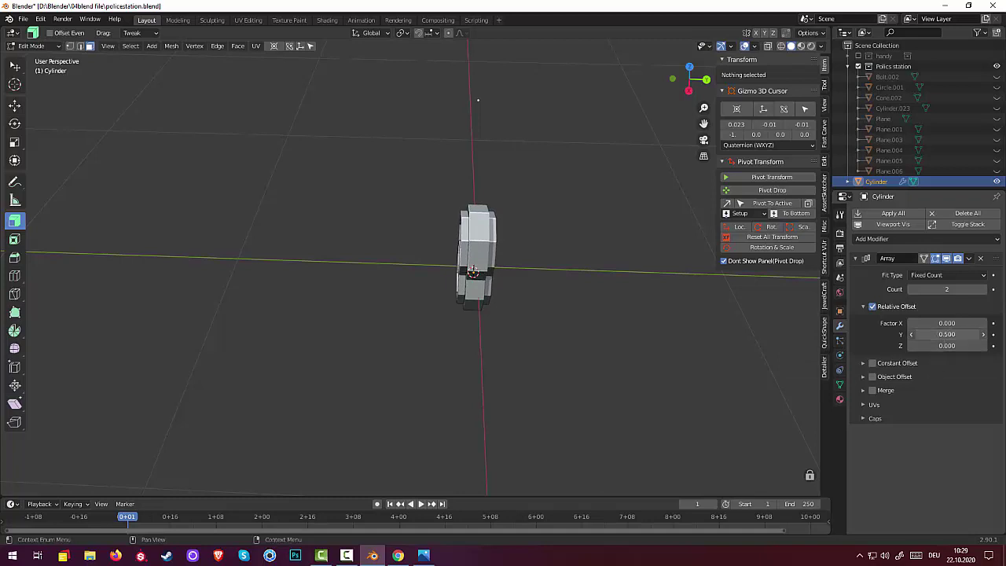
{"action": "left_click", "coordinate": [944, 335]}
{"action": "type", "text": "0"}
{"action": "key", "text": "Return"}
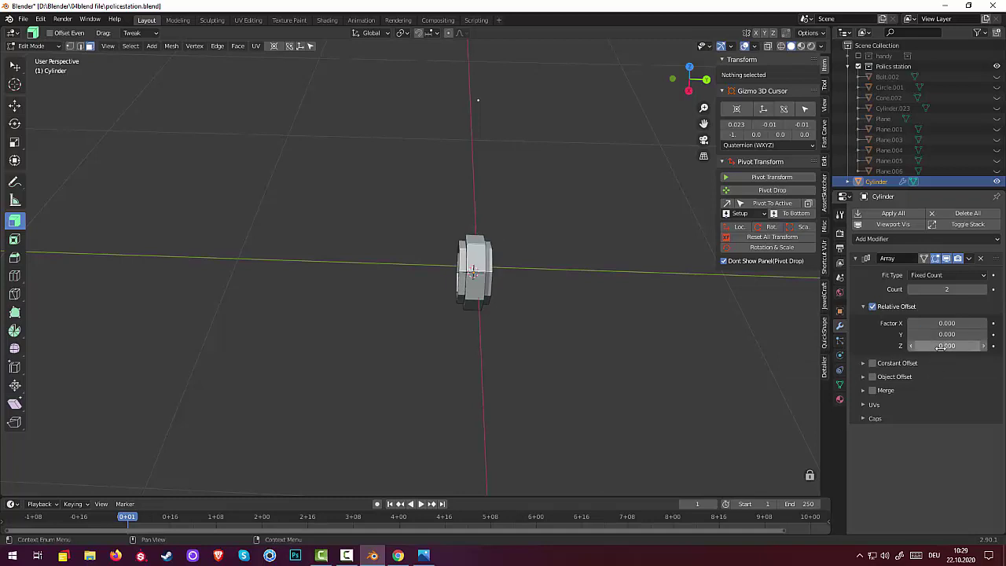
Set the Array's relative offset Z factor to 1.000
{"action": "double_click", "coordinate": [939, 346]}
{"action": "type", "text": "1"}
{"action": "key", "text": "Return"}
{"action": "left_click_drag", "start_coordinate": [928, 350], "coordinate": [940, 350]}
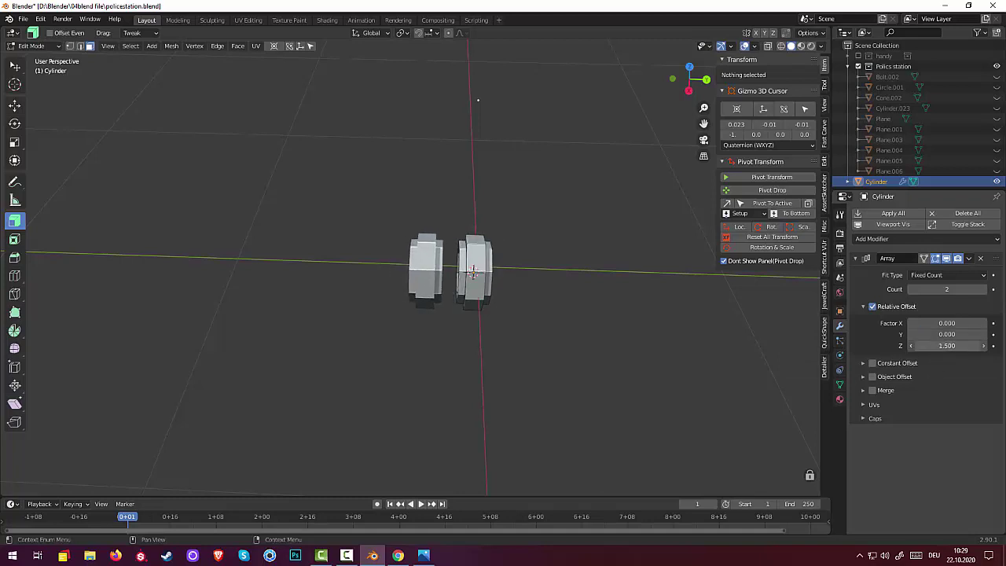
{"action": "left_click", "coordinate": [940, 349]}
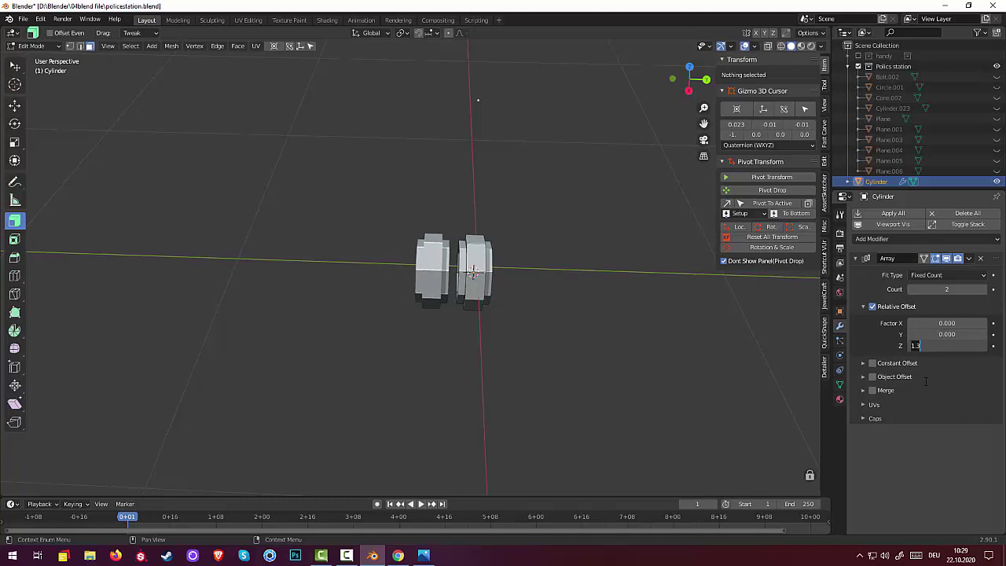
{"action": "key", "text": "BackSpace"}
{"action": "key", "text": "BackSpace"}
{"action": "key", "text": "Return"}
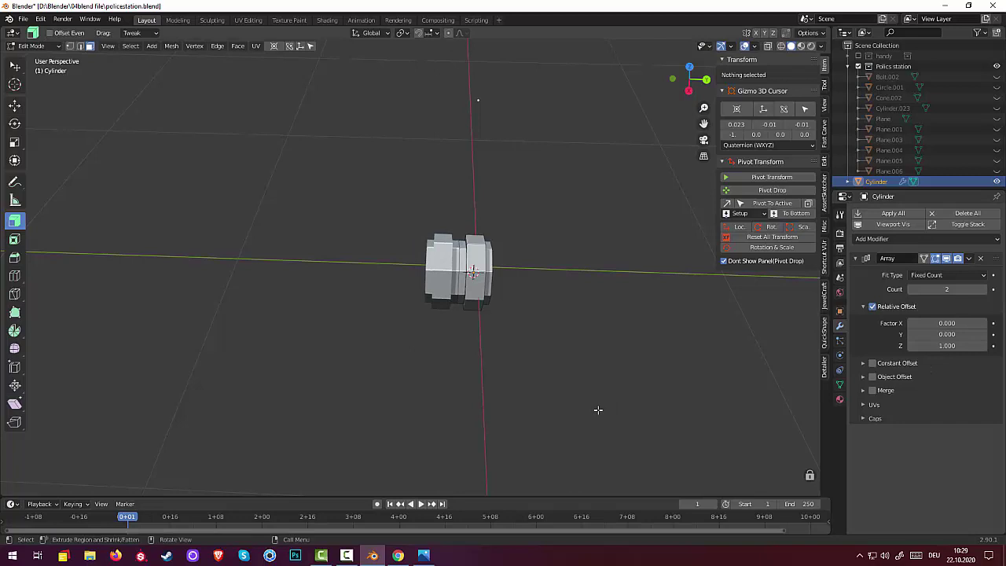
{"action": "scroll", "coordinate": [515, 361], "scroll_direction": "up", "scroll_amount": 1}
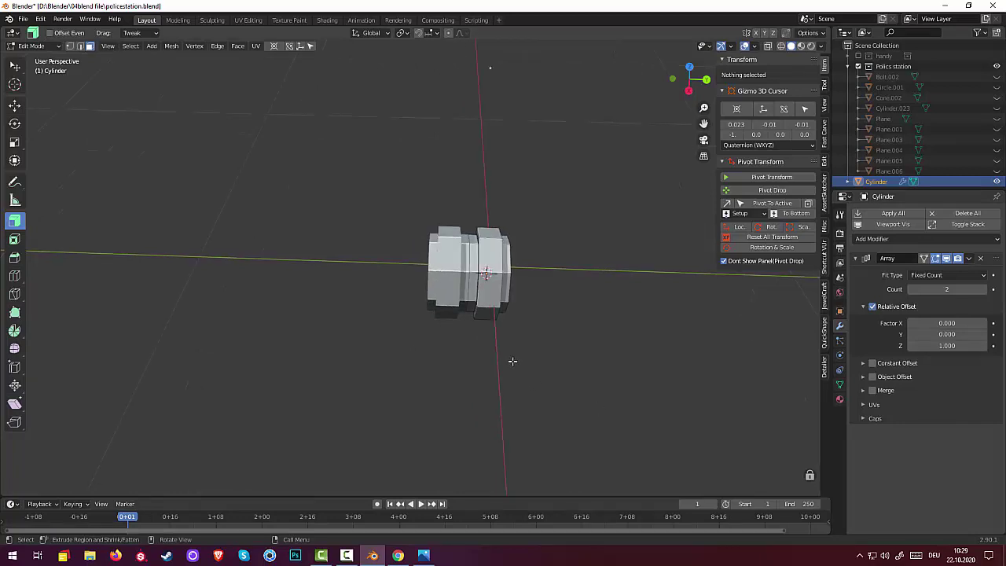
{"action": "scroll", "coordinate": [511, 360], "scroll_direction": "up", "scroll_amount": 1}
{"action": "scroll", "coordinate": [512, 360], "scroll_direction": "down", "scroll_amount": 2}
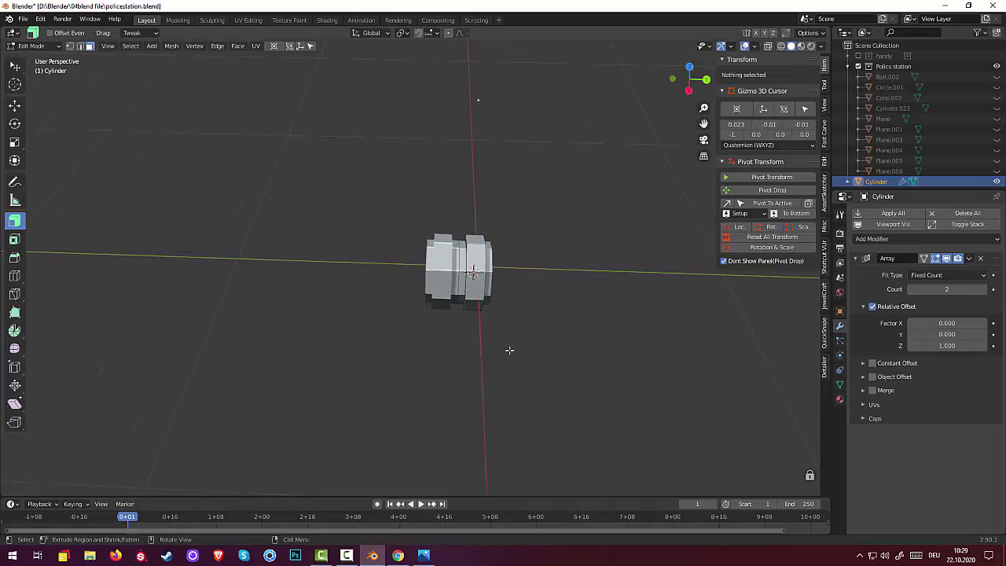
Hide the Array copy in Edit Mode, switch to edge select, then return to Object Mode
{"action": "left_click", "coordinate": [478, 308]}
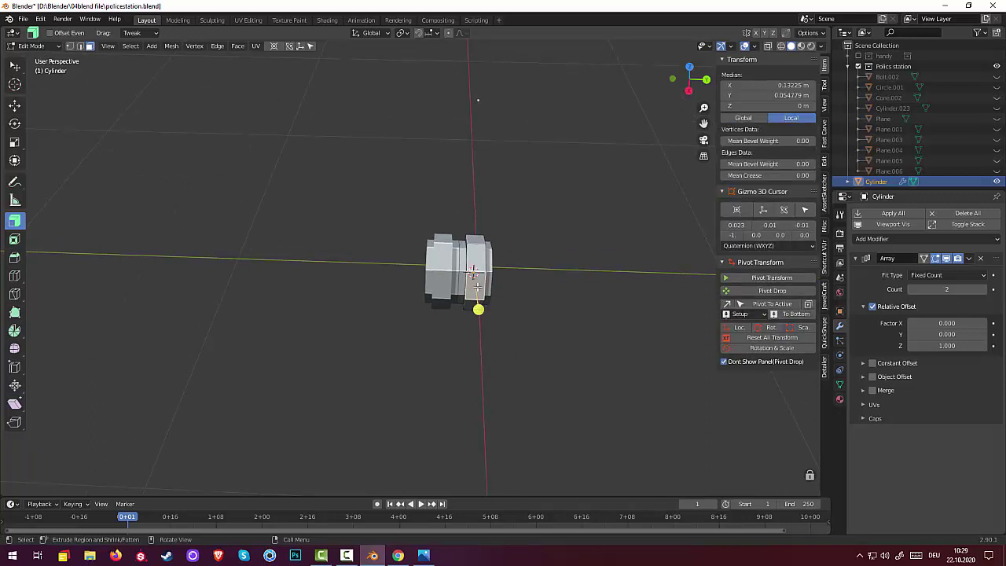
{"action": "left_click", "coordinate": [947, 260]}
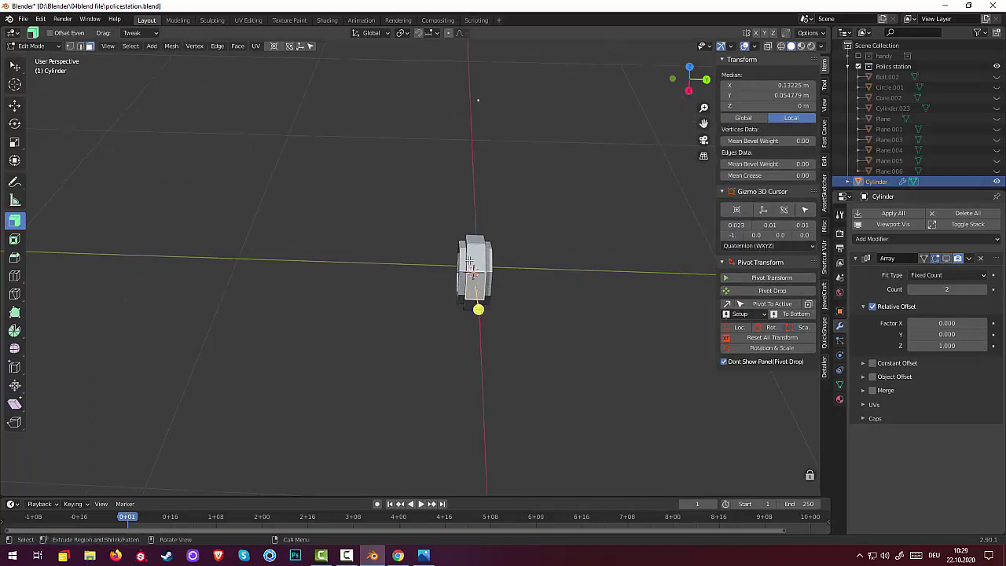
{"action": "left_click", "coordinate": [481, 231]}
{"action": "left_click", "coordinate": [80, 46]}
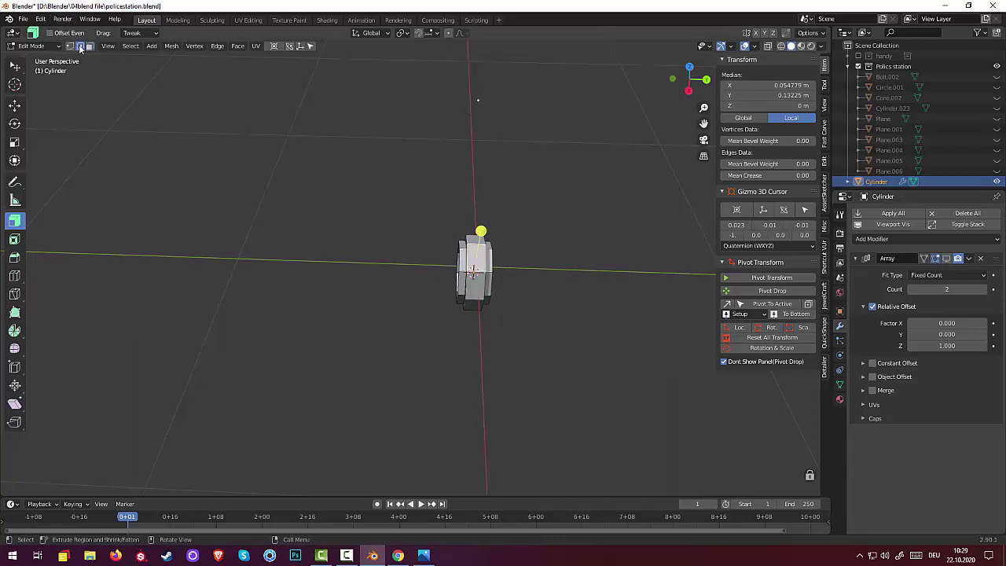
{"action": "left_click", "coordinate": [479, 291]}
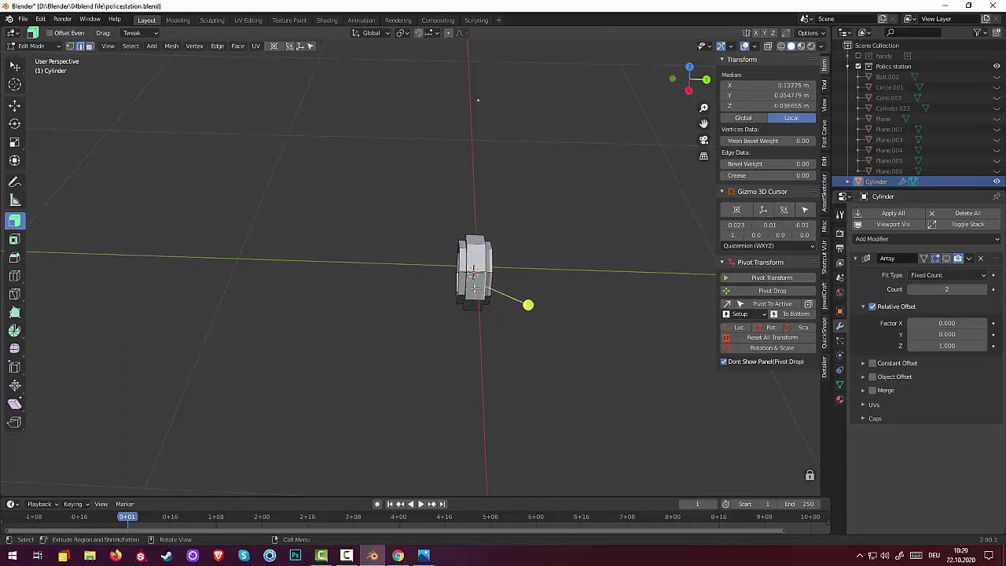
{"action": "left_click", "coordinate": [41, 47]}
{"action": "left_click", "coordinate": [39, 60]}
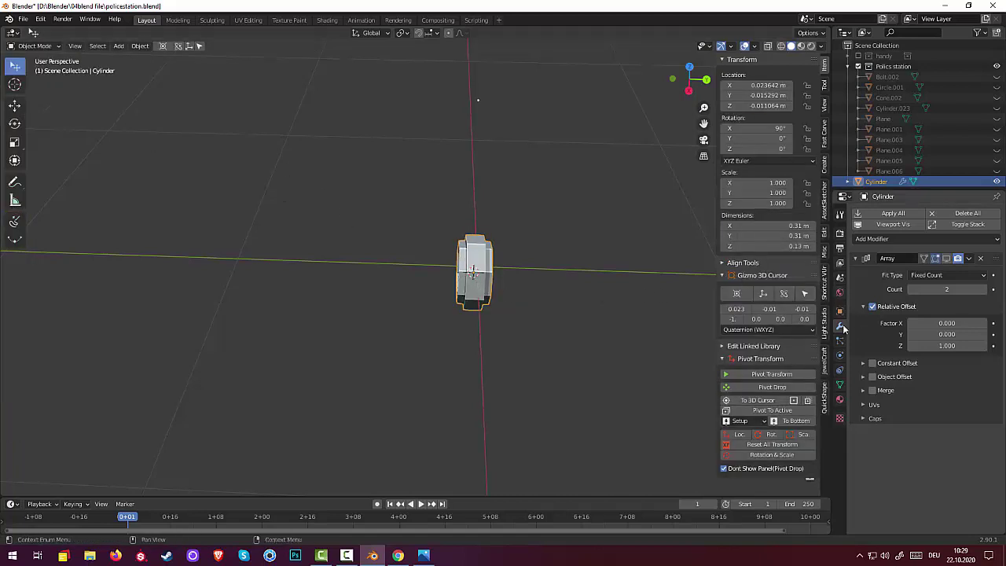
Add a trial Solidify modifier to the cylinder and adjust its thickness
{"action": "left_click", "coordinate": [879, 238]}
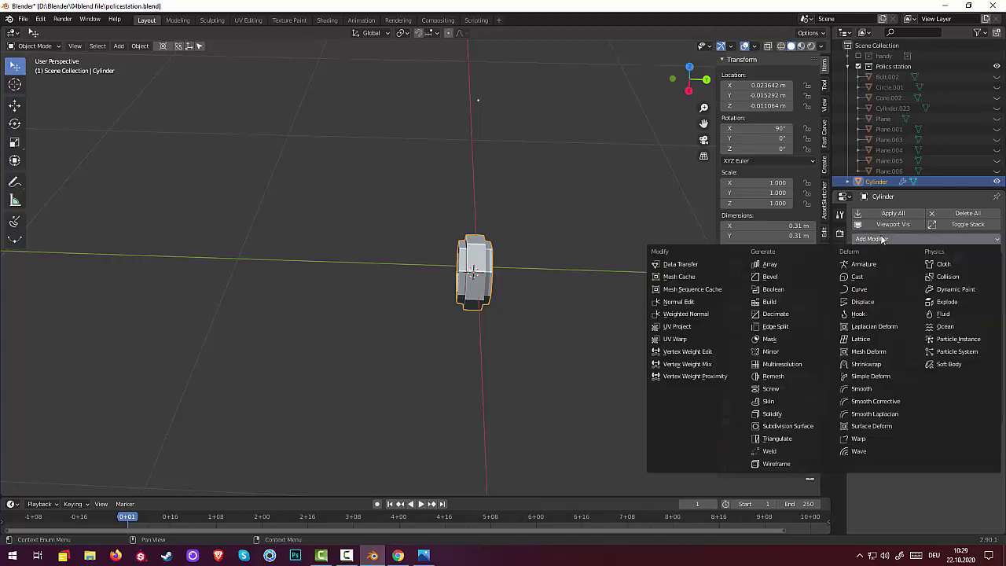
{"action": "left_click", "coordinate": [777, 413]}
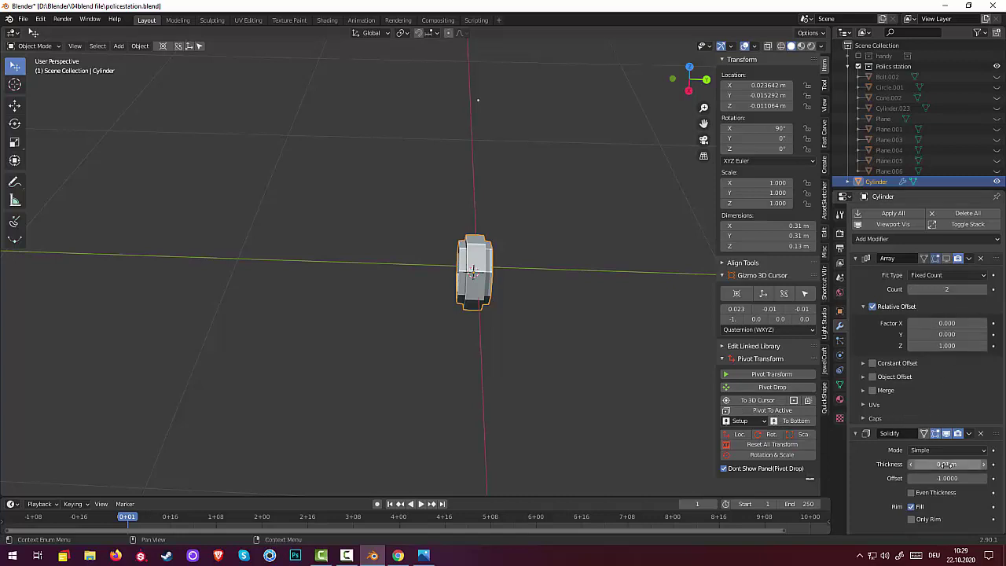
{"action": "left_click_drag", "start_coordinate": [947, 465], "coordinate": [943, 465]}
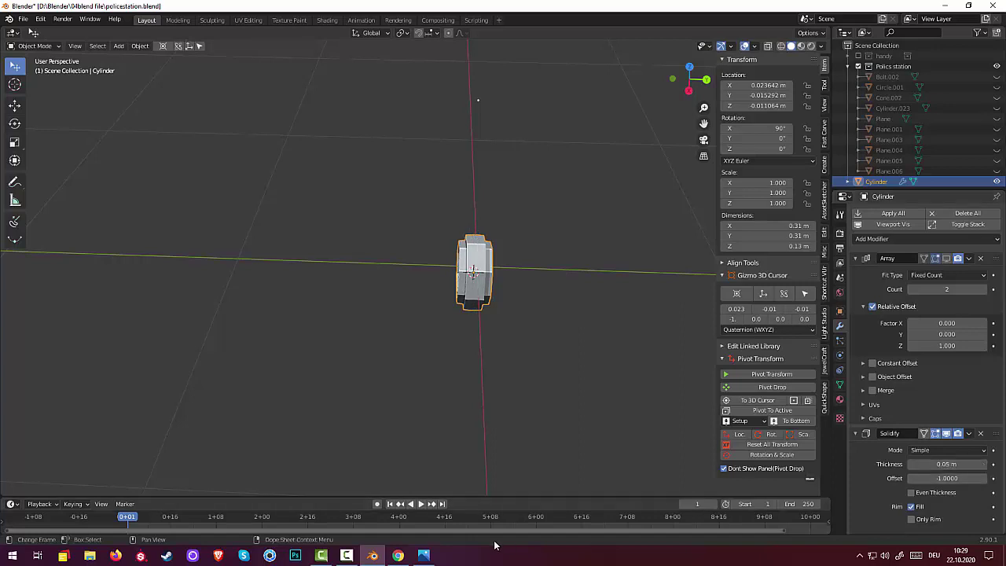
{"action": "middle_click_drag", "start_coordinate": [525, 413], "coordinate": [508, 381]}
{"action": "mouse_move", "coordinate": [948, 478]}
{"action": "left_mouse_down"}
{"action": "mouse_move", "coordinate": [932, 478]}
{"action": "mouse_move", "coordinate": [975, 464]}
{"action": "mouse_move", "coordinate": [935, 463]}
{"action": "left_mouse_up"}
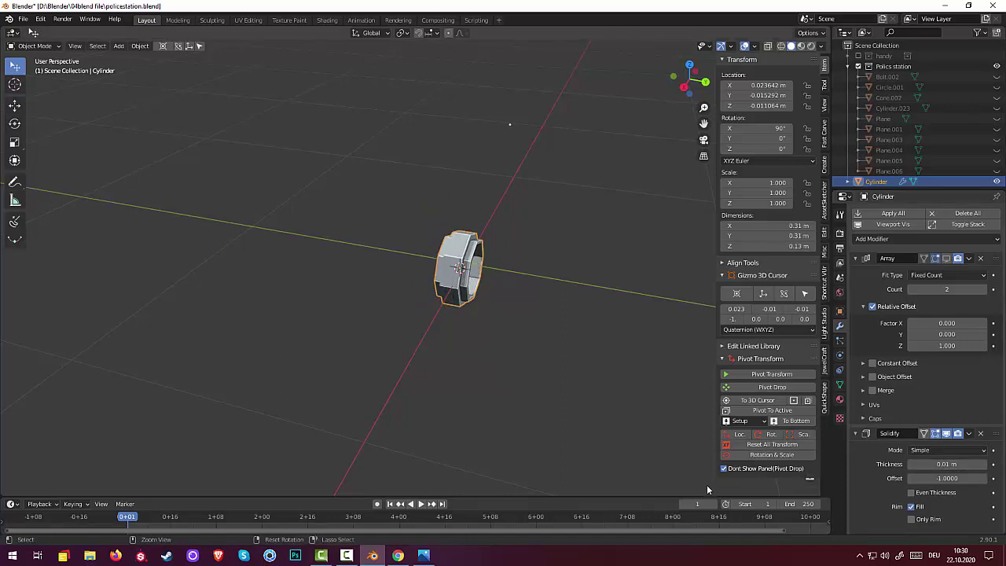
Reset location and rotation, set Array count to 1, and delete the Solidify modifier
{"action": "left_click", "coordinate": [772, 445]}
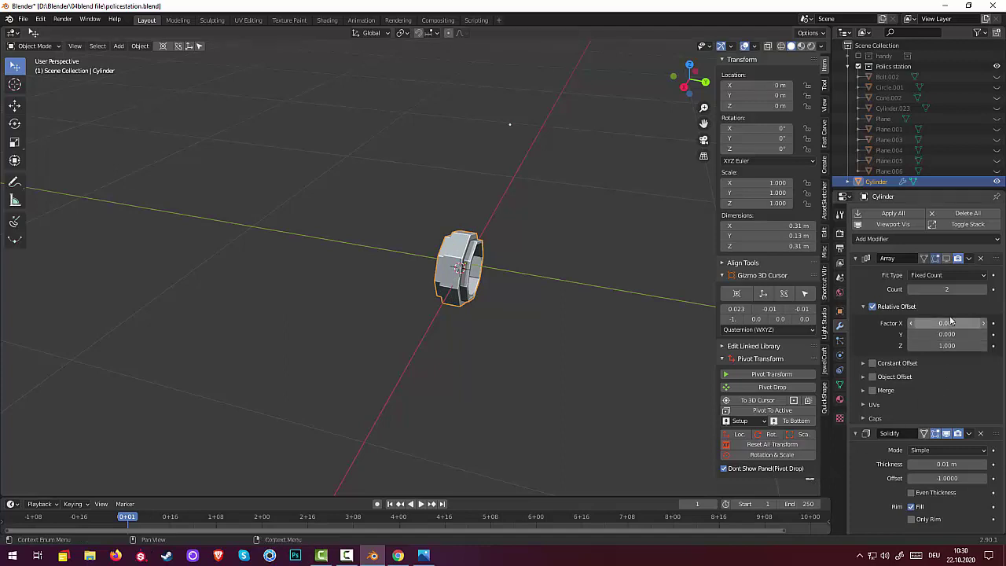
{"action": "left_click_drag", "start_coordinate": [949, 292], "coordinate": [963, 292]}
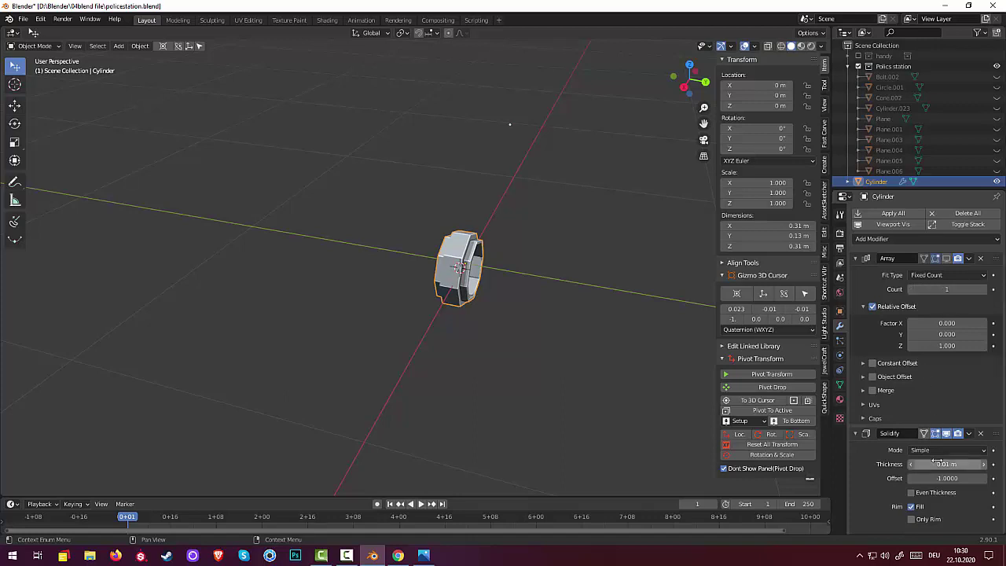
{"action": "left_click", "coordinate": [980, 433]}
{"action": "middle_click_drag", "start_coordinate": [553, 386], "coordinate": [546, 382]}
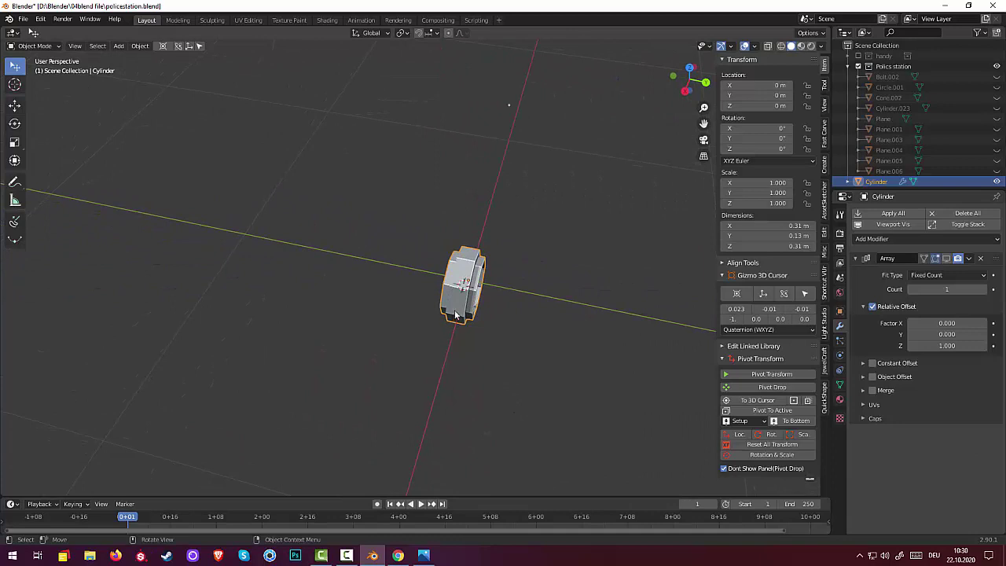
Add a Catmull-Clark Subdivision Surface modifier at level 1 to round the ring
{"action": "left_click", "coordinate": [347, 556]}
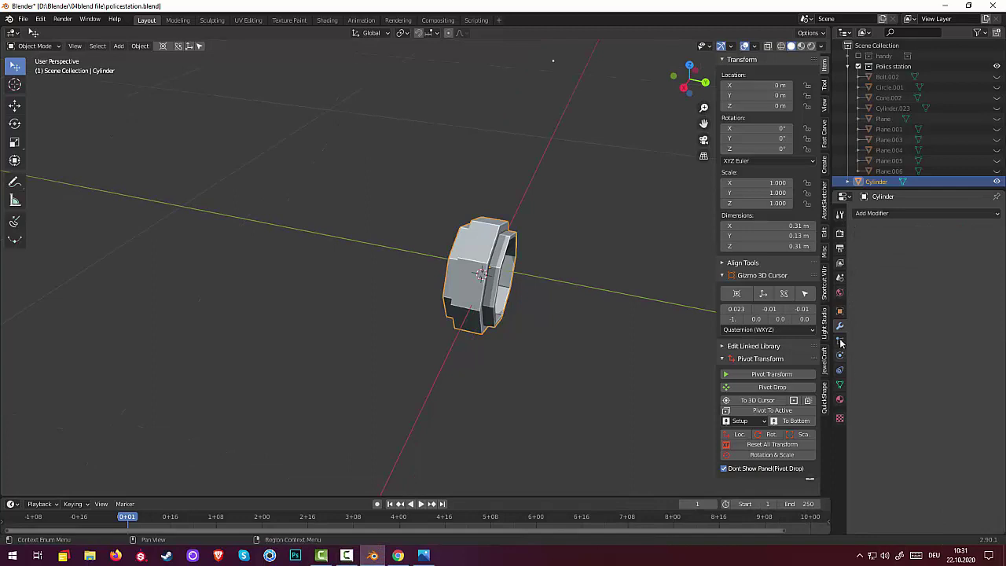
{"action": "left_click", "coordinate": [874, 214]}
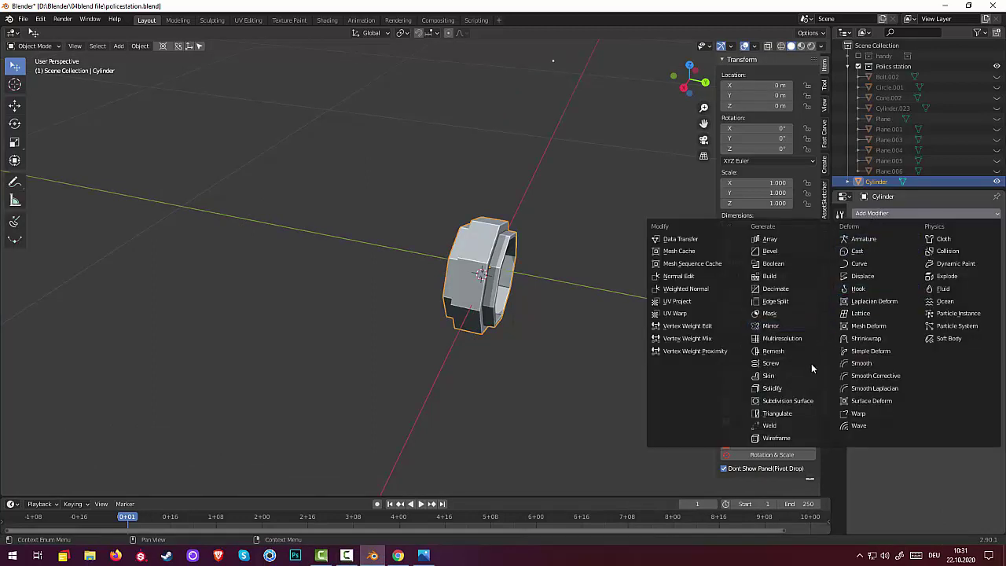
{"action": "left_click", "coordinate": [787, 401]}
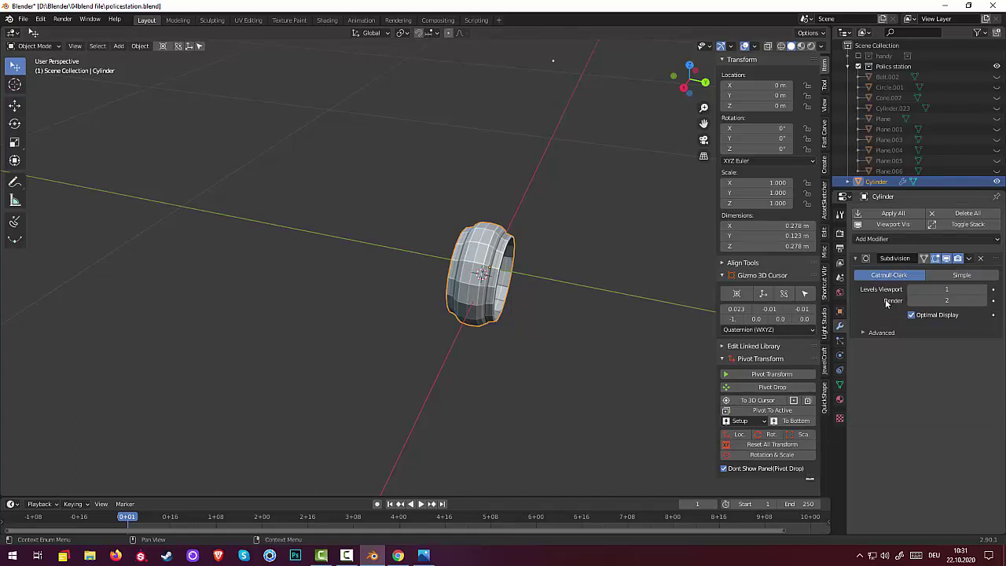
{"action": "left_click", "coordinate": [646, 378]}
{"action": "middle_click_drag", "start_coordinate": [647, 379], "coordinate": [665, 374]}
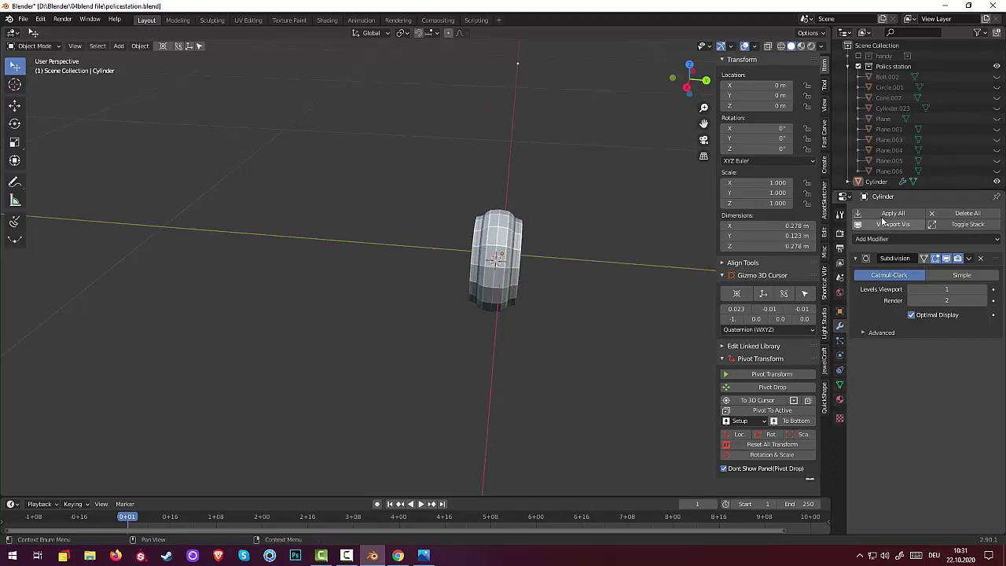
Add an Array of two rings with relative offset X 0 and Y tuned to sit side by side
{"action": "left_click", "coordinate": [883, 241]}
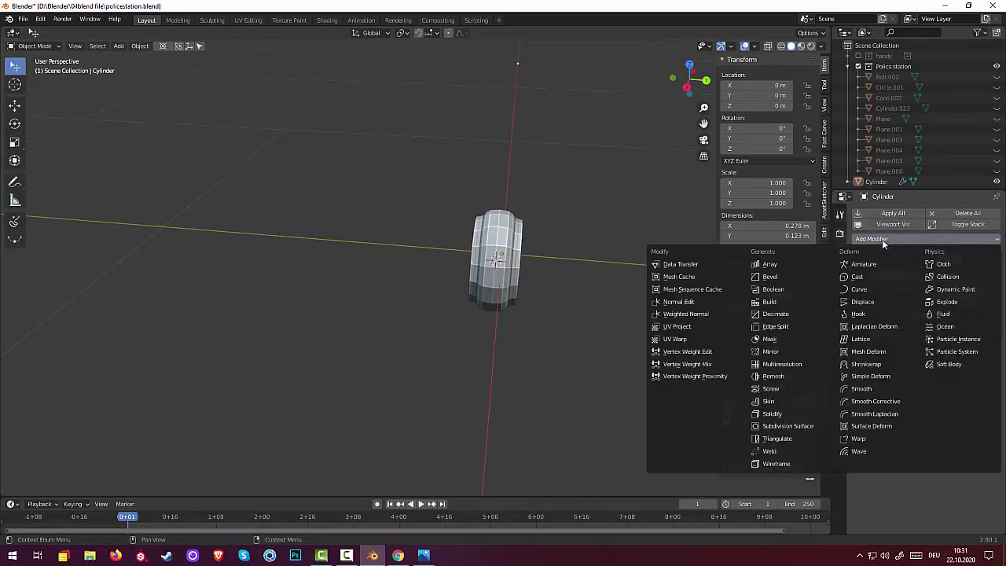
{"action": "left_click", "coordinate": [772, 264]}
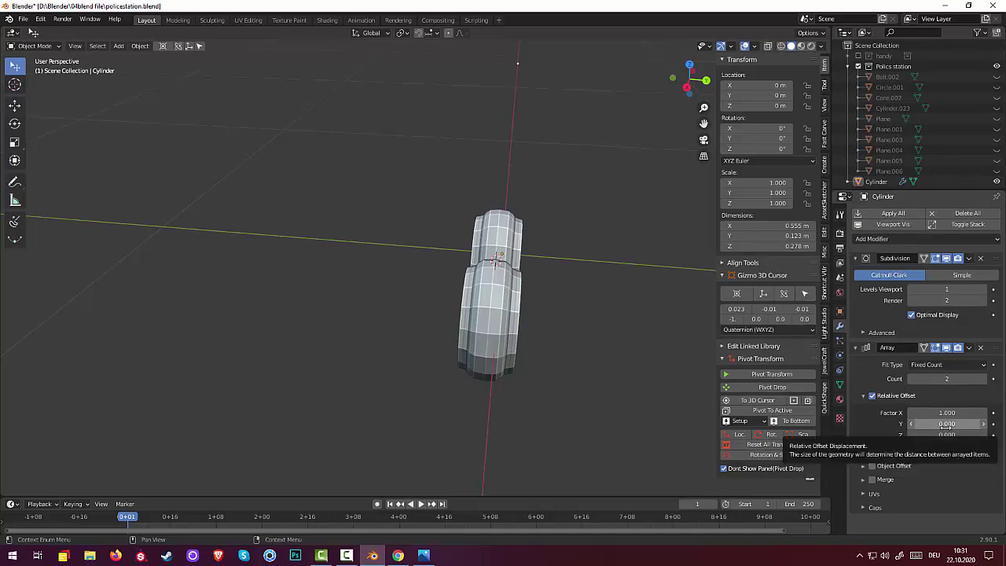
{"action": "left_click", "coordinate": [946, 424]}
{"action": "type", "text": "0.0"}
{"action": "type", "text": "1"}
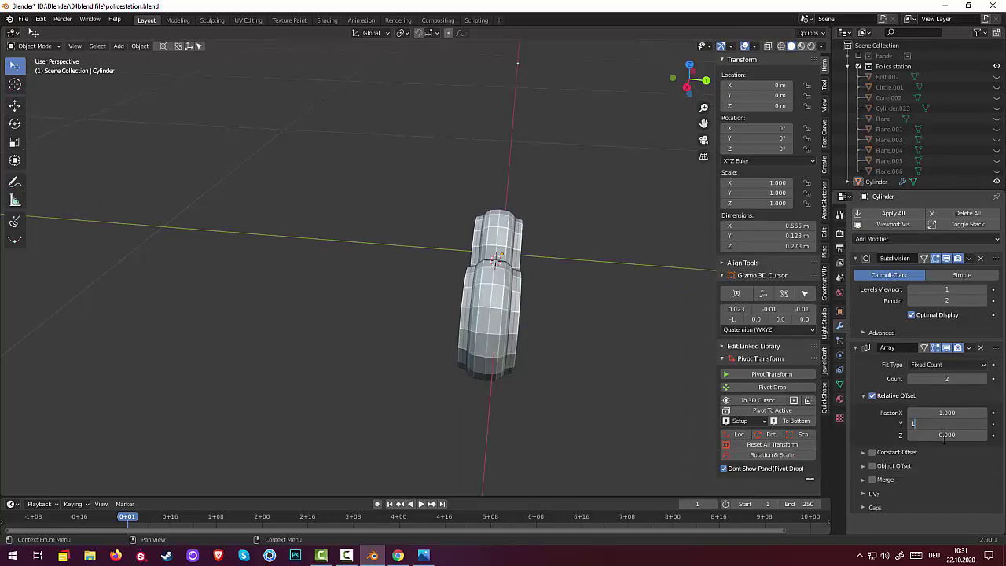
{"action": "key", "text": "Return"}
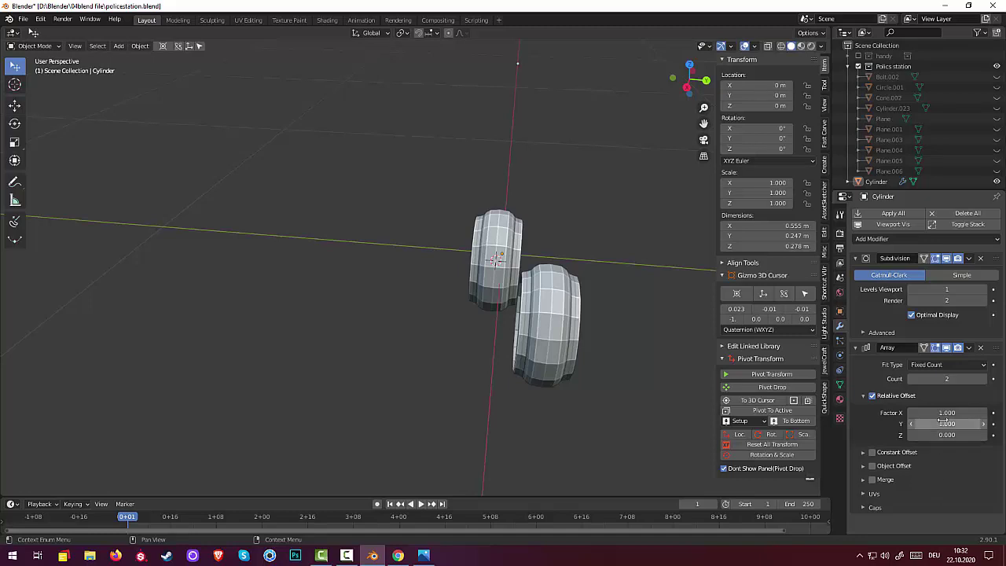
{"action": "left_click", "coordinate": [946, 412]}
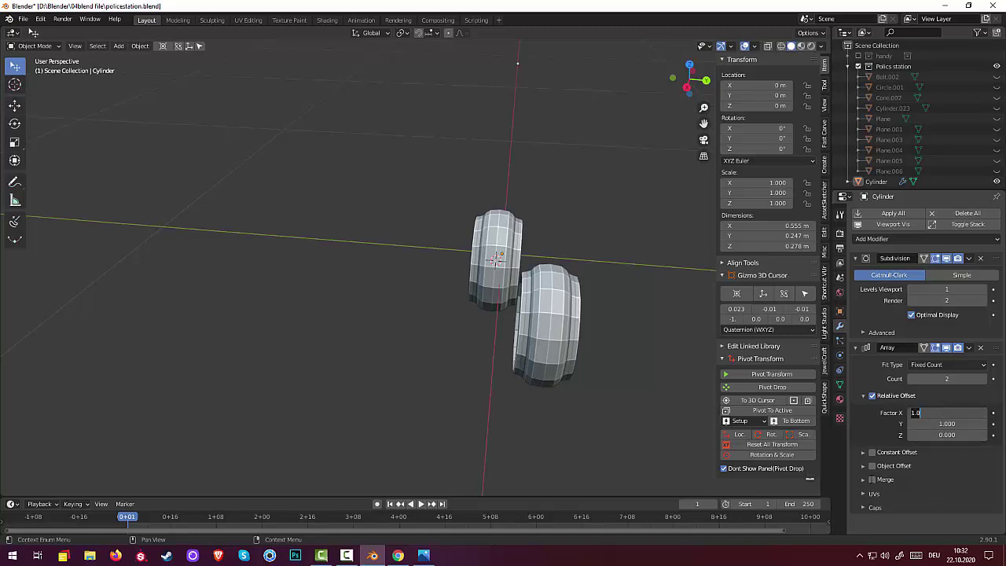
{"action": "type", "text": "0"}
{"action": "key", "text": "Return"}
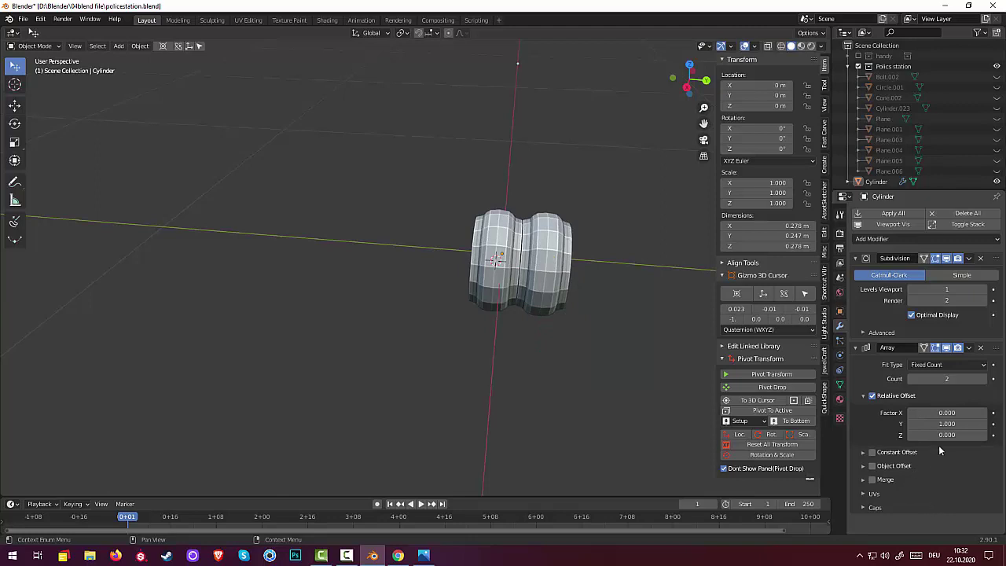
{"action": "mouse_move", "coordinate": [949, 425]}
{"action": "left_mouse_down"}
{"action": "mouse_move", "coordinate": [927, 424]}
{"action": "mouse_move", "coordinate": [953, 423]}
{"action": "left_mouse_up"}
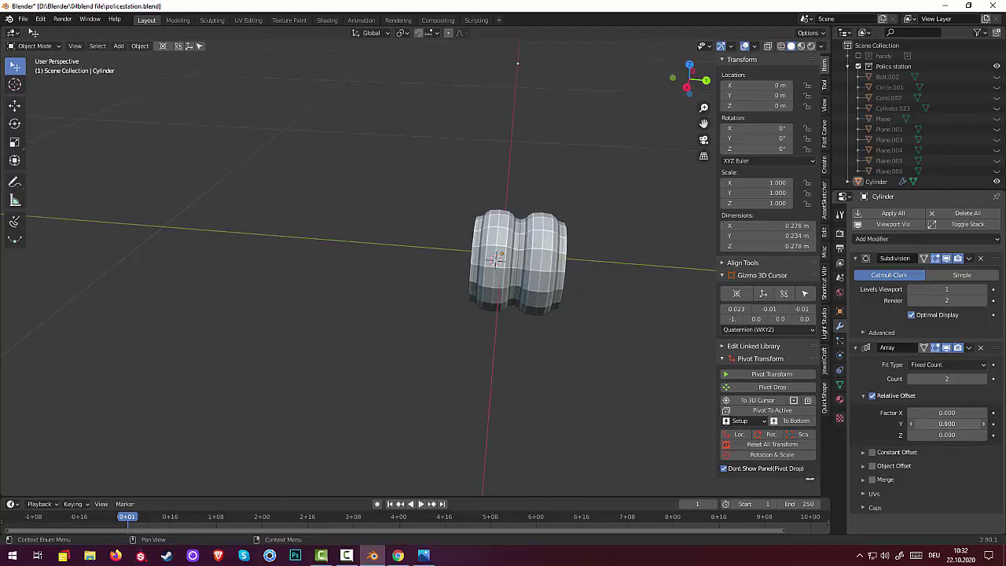
{"action": "mouse_move", "coordinate": [637, 413]}
{"action": "middle_mouse_down"}
{"action": "mouse_move", "coordinate": [655, 409]}
{"action": "mouse_move", "coordinate": [657, 418]}
{"action": "middle_mouse_up"}
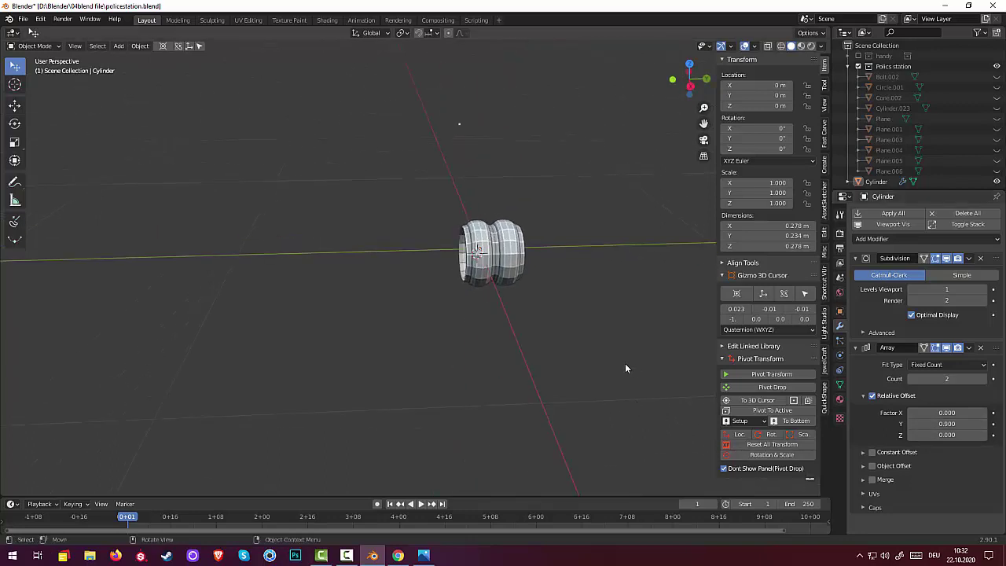
{"action": "key", "text": "shift"}
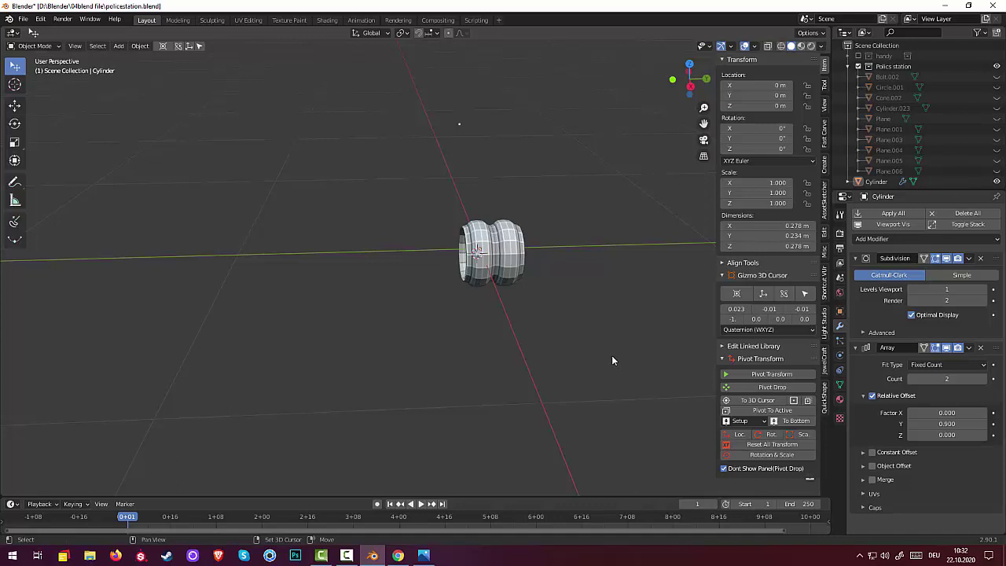
{"action": "key", "text": "shift+a"}
{"action": "mouse_move", "coordinate": [559, 331]}
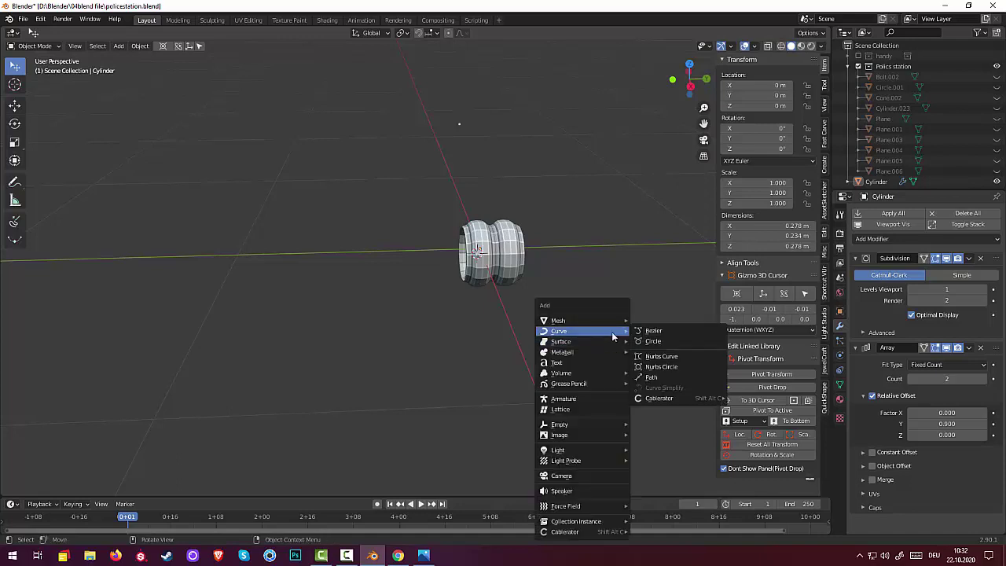
Add a Bezier curve running through the pair of rings
{"action": "left_click", "coordinate": [654, 331]}
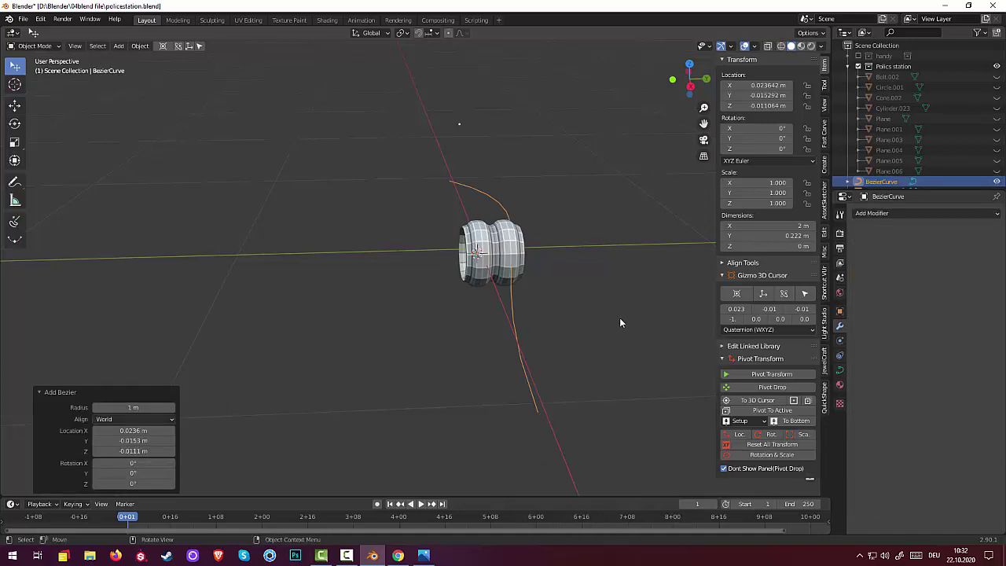
{"action": "mouse_move", "coordinate": [619, 322]}
{"action": "middle_mouse_down"}
{"action": "mouse_move", "coordinate": [752, 414]}
{"action": "mouse_move", "coordinate": [736, 405]}
{"action": "middle_mouse_up"}
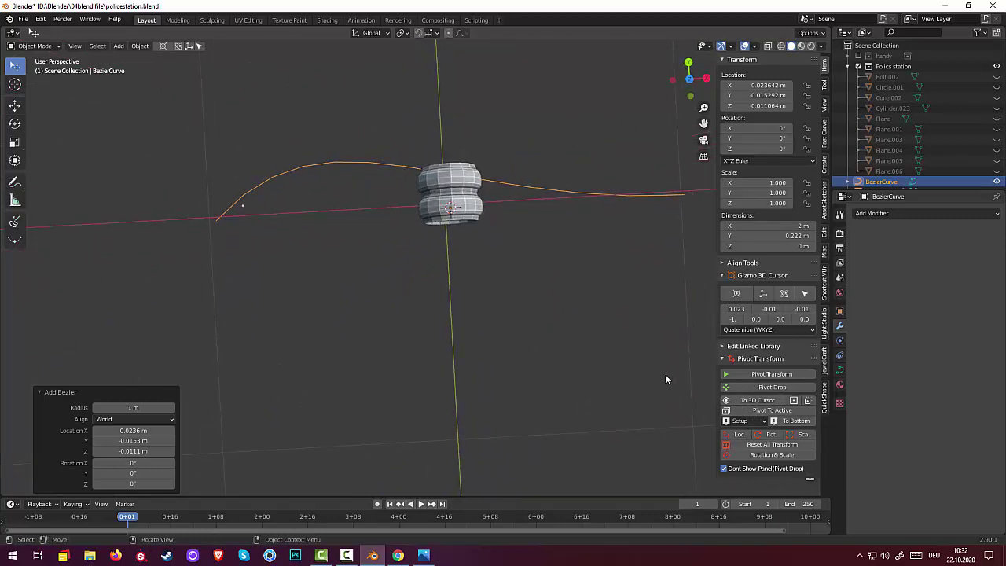
{"action": "left_click", "coordinate": [400, 166]}
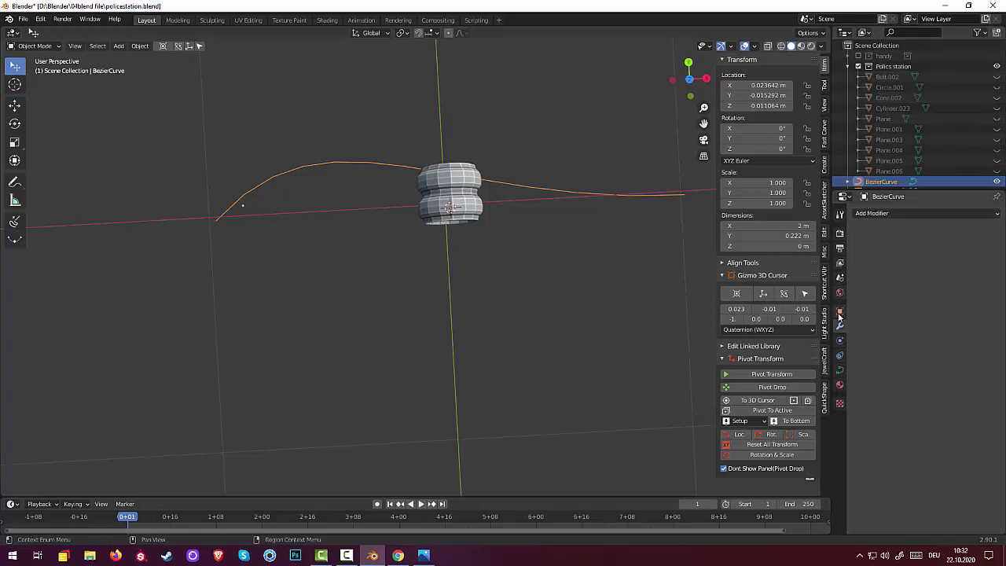
Give the Bezier a Curve modifier, trying the target eyedropper on the cylinder without setting it
{"action": "left_click", "coordinate": [878, 213]}
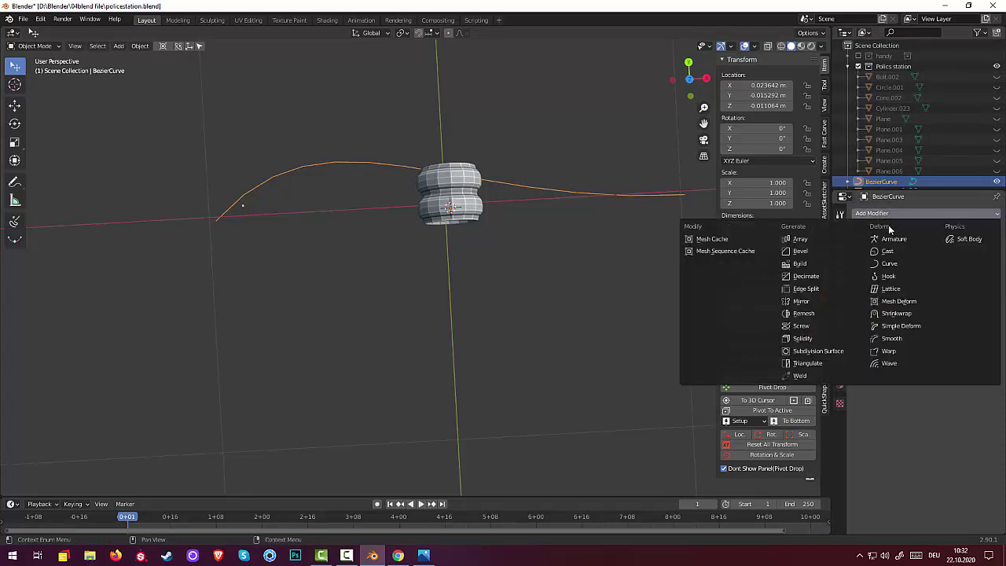
{"action": "left_click", "coordinate": [896, 264]}
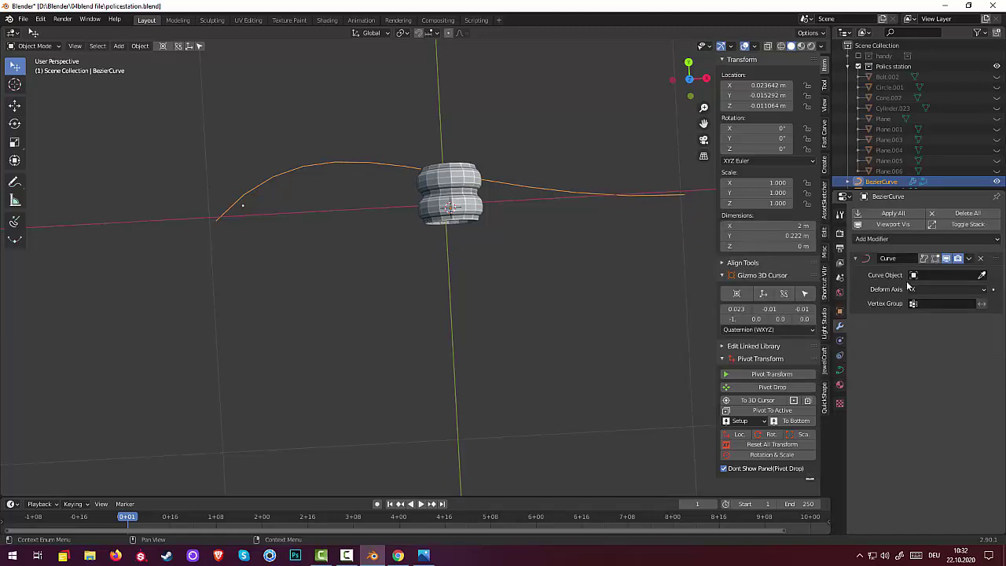
{"action": "left_click", "coordinate": [914, 275]}
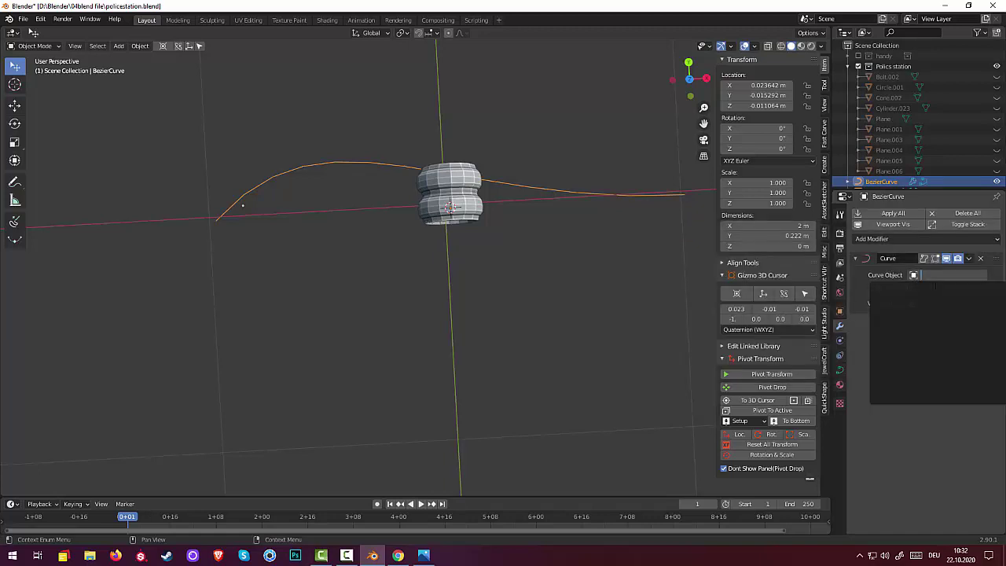
{"action": "key", "text": "Escape"}
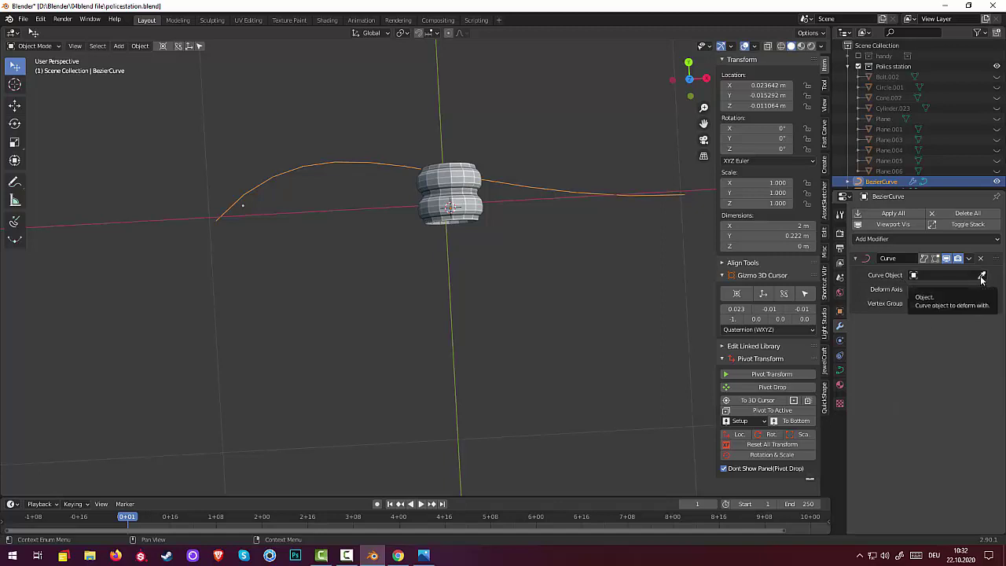
{"action": "left_click", "coordinate": [981, 277]}
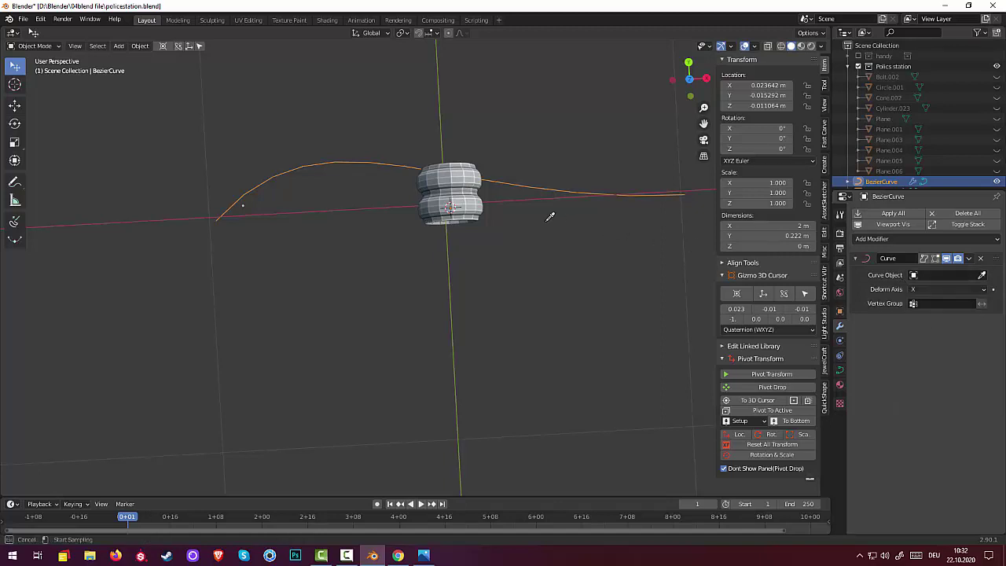
{"action": "left_click", "coordinate": [472, 206]}
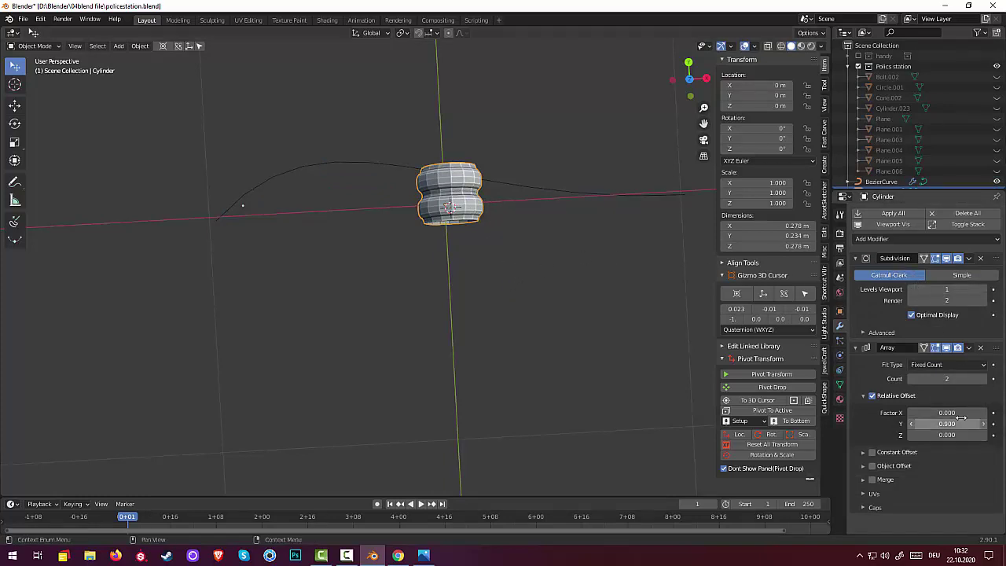
Add a Curve modifier to the cylinder bound to BezierCurve, deforming along Y
{"action": "left_click", "coordinate": [856, 348]}
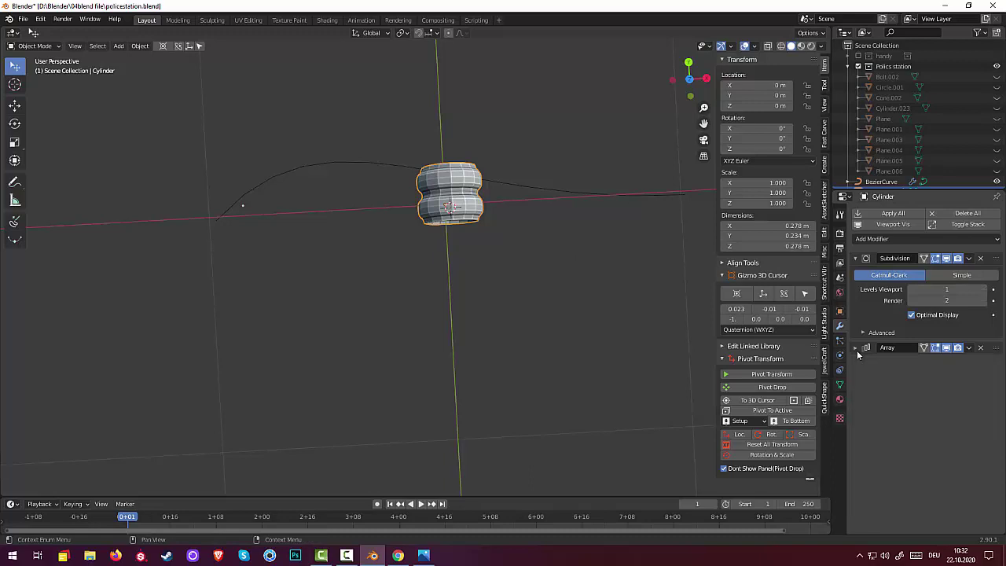
{"action": "left_click", "coordinate": [855, 259]}
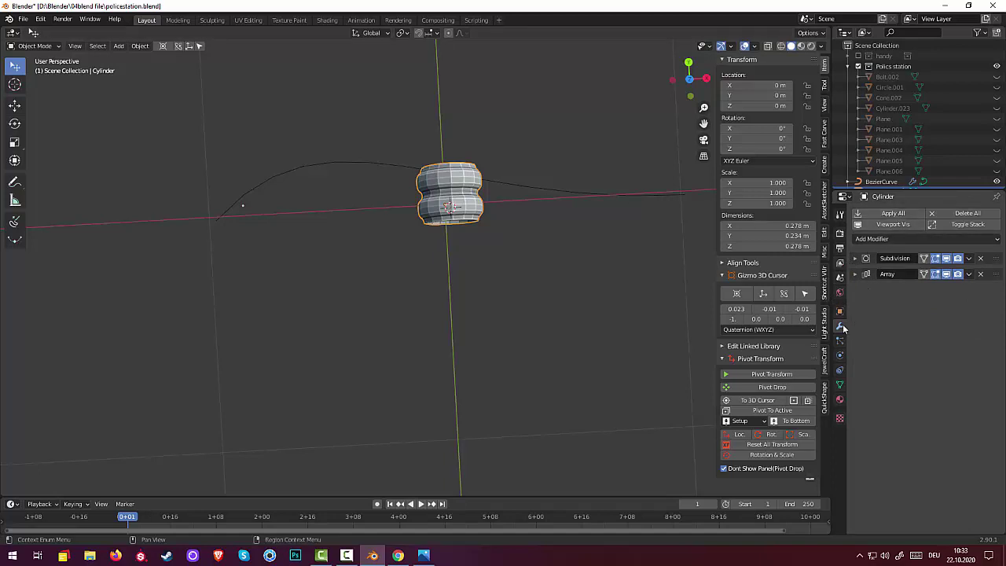
{"action": "left_click", "coordinate": [879, 239]}
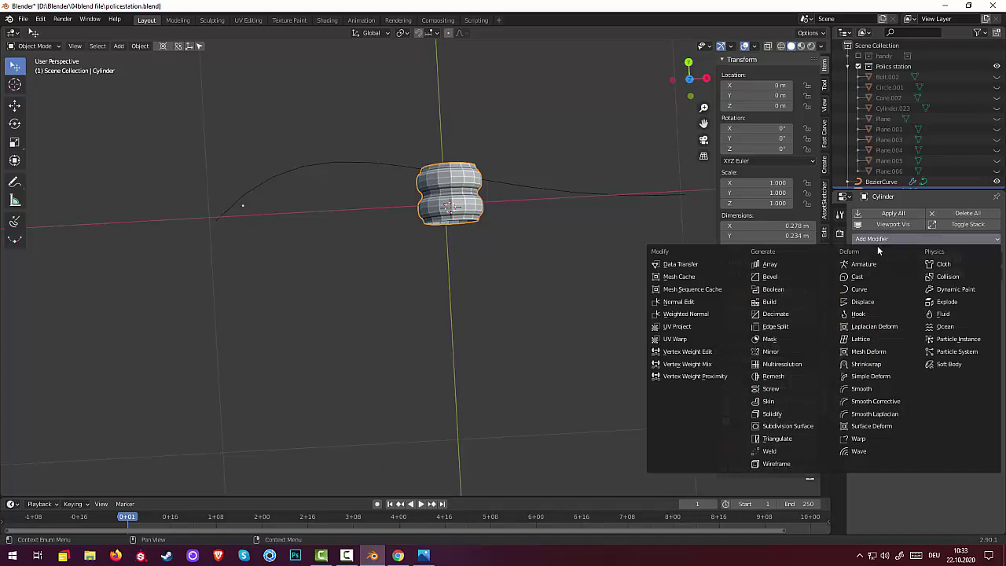
{"action": "left_click", "coordinate": [862, 291]}
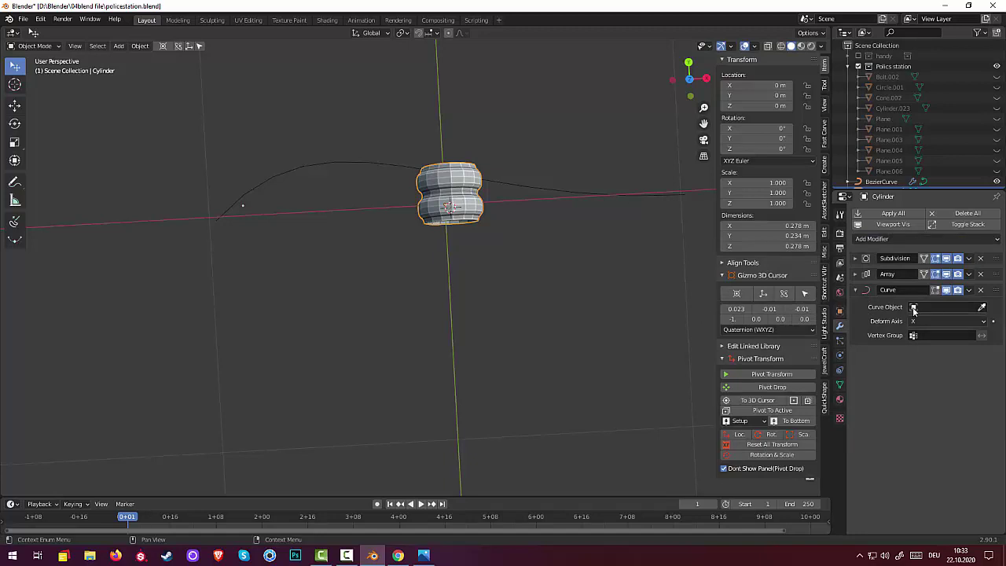
{"action": "left_click", "coordinate": [913, 308]}
{"action": "left_click", "coordinate": [894, 322]}
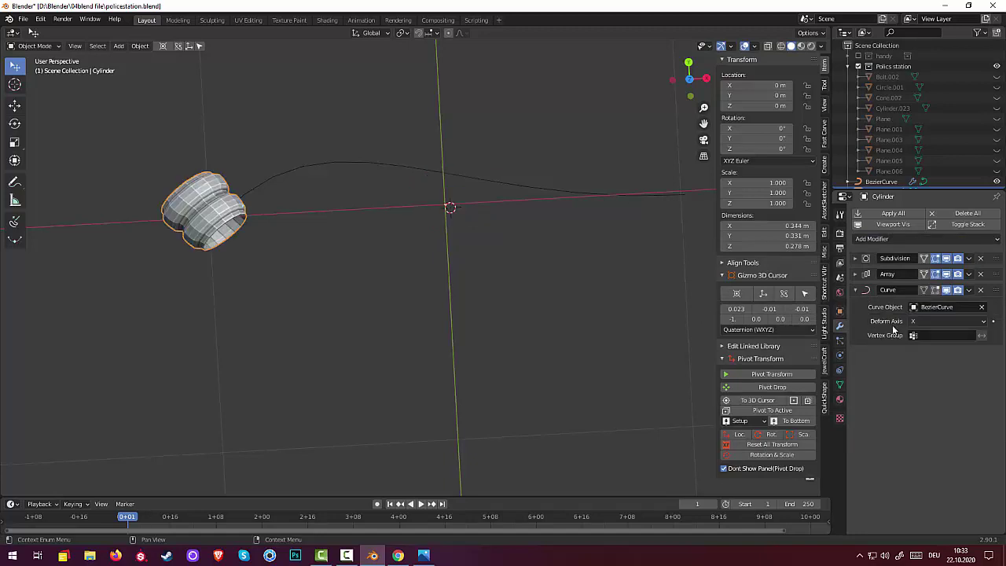
{"action": "mouse_move", "coordinate": [632, 321]}
{"action": "middle_mouse_down"}
{"action": "mouse_move", "coordinate": [619, 368]}
{"action": "mouse_move", "coordinate": [606, 345]}
{"action": "mouse_move", "coordinate": [640, 334]}
{"action": "mouse_move", "coordinate": [620, 347]}
{"action": "middle_mouse_up"}
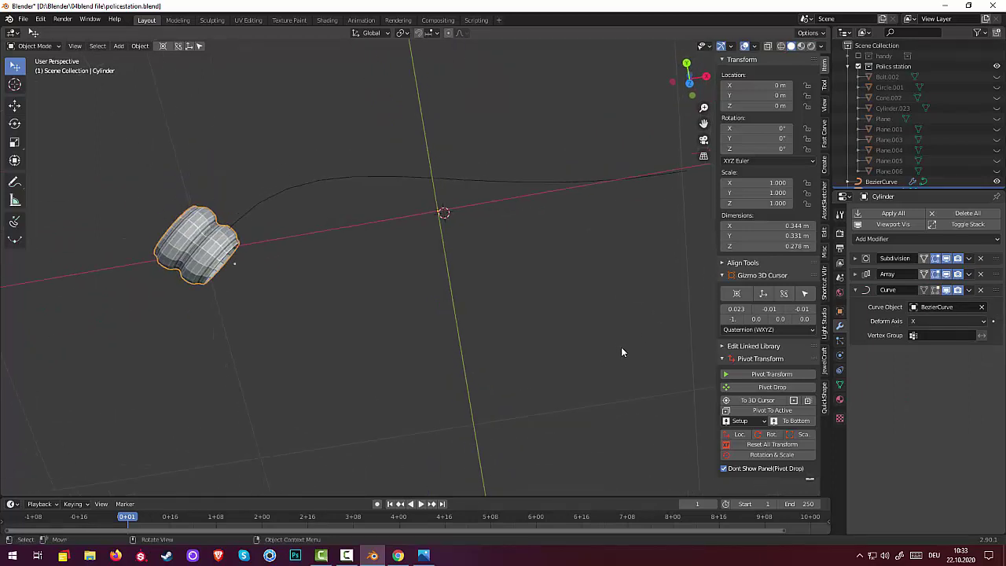
{"action": "left_click", "coordinate": [919, 322]}
{"action": "left_click", "coordinate": [915, 348]}
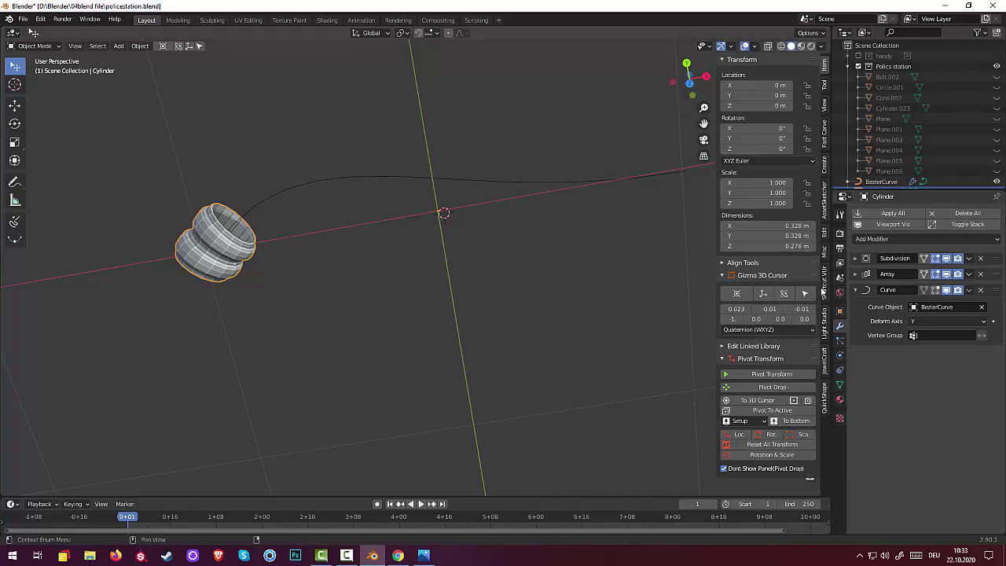
Raise the Array count to 9 so the rings repeat along the curve
{"action": "left_click", "coordinate": [880, 275]}
{"action": "key", "text": "Return"}
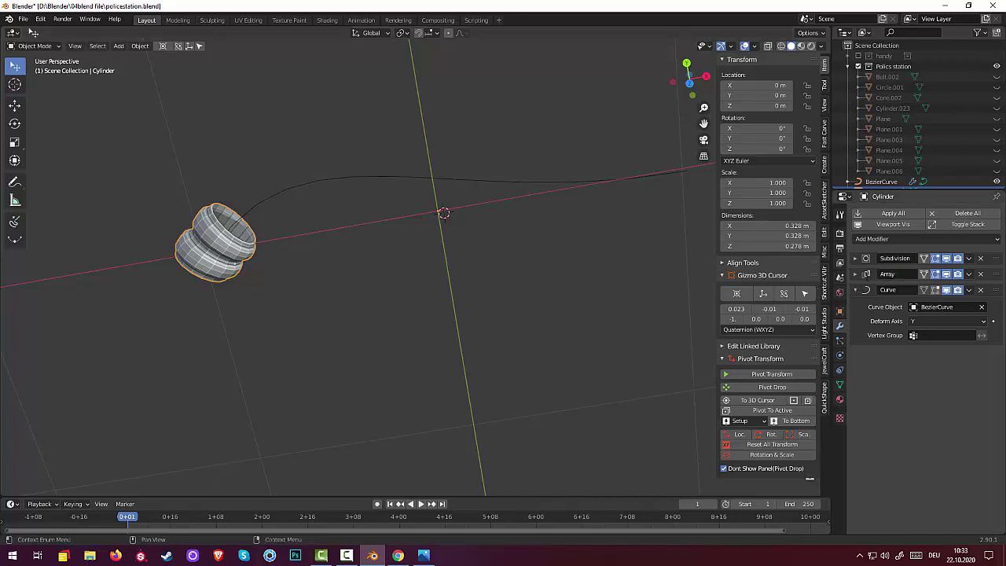
{"action": "left_click", "coordinate": [865, 274]}
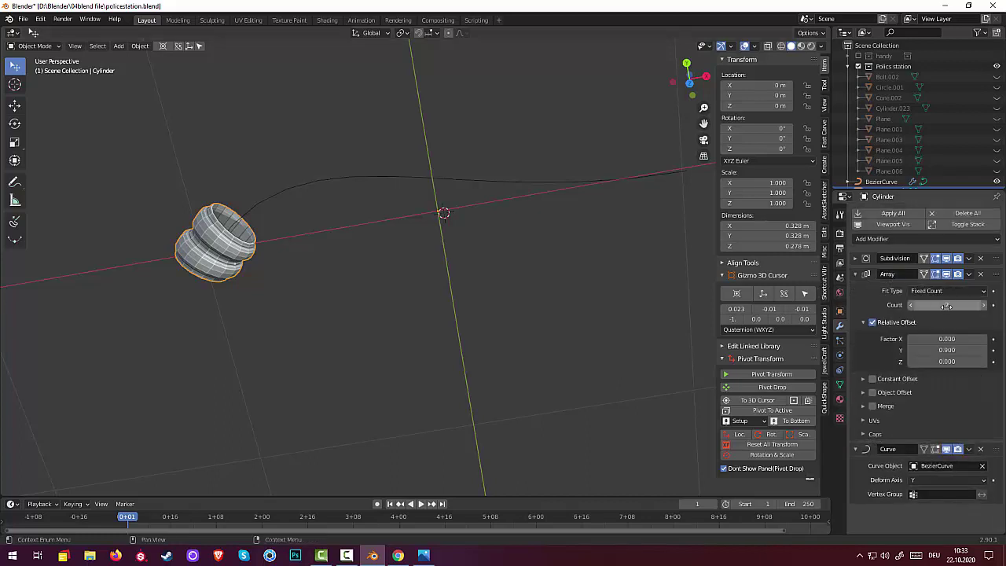
{"action": "mouse_move", "coordinate": [946, 306]}
{"action": "left_mouse_down"}
{"action": "mouse_move", "coordinate": [982, 306]}
{"action": "mouse_move", "coordinate": [939, 306]}
{"action": "mouse_move", "coordinate": [963, 306]}
{"action": "left_mouse_up"}
{"action": "mouse_move", "coordinate": [652, 297]}
{"action": "middle_mouse_down", "text": "shift"}
{"action": "mouse_move", "coordinate": [646, 306]}
{"action": "mouse_move", "coordinate": [581, 289]}
{"action": "mouse_move", "coordinate": [582, 132]}
{"action": "mouse_move", "coordinate": [586, 236]}
{"action": "mouse_move", "coordinate": [572, 319]}
{"action": "mouse_move", "coordinate": [542, 288]}
{"action": "mouse_move", "coordinate": [545, 253]}
{"action": "mouse_move", "coordinate": [426, 227]}
{"action": "middle_mouse_up", "text": "shift"}
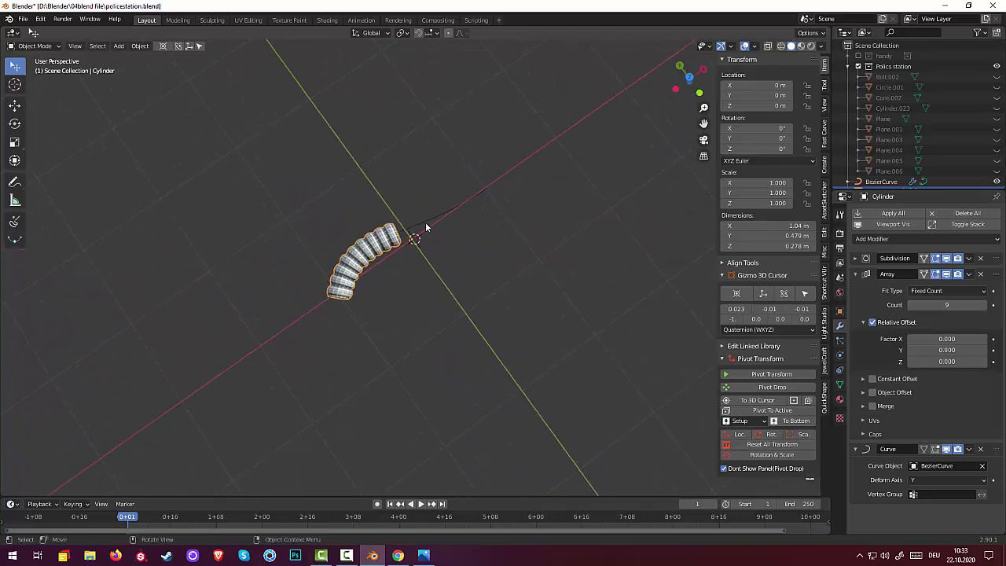
{"action": "left_click", "coordinate": [426, 223]}
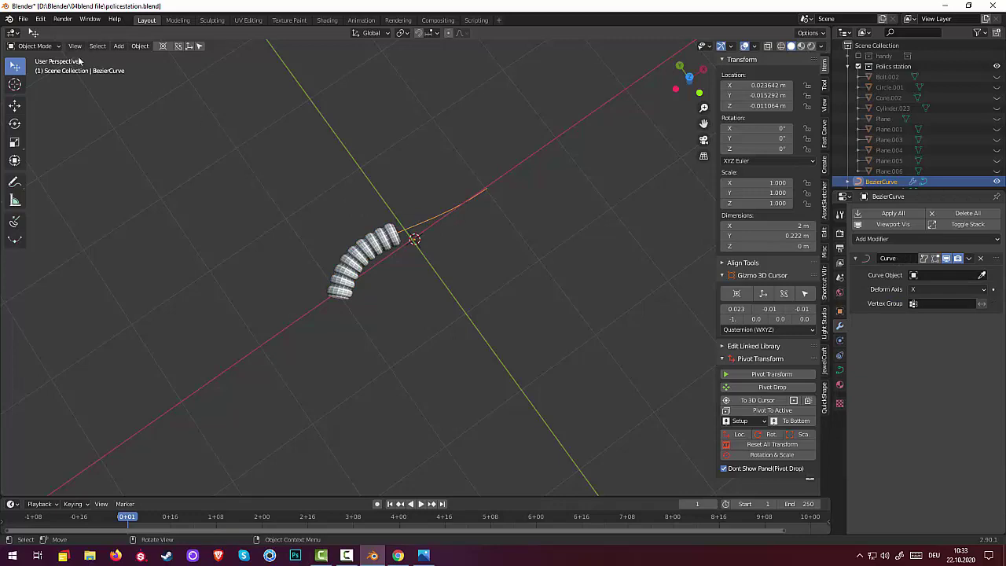
In Edit Mode on BezierCurve, move the top point's handle to tighten the hose's bend
{"action": "left_click", "coordinate": [36, 46]}
{"action": "left_click", "coordinate": [36, 70]}
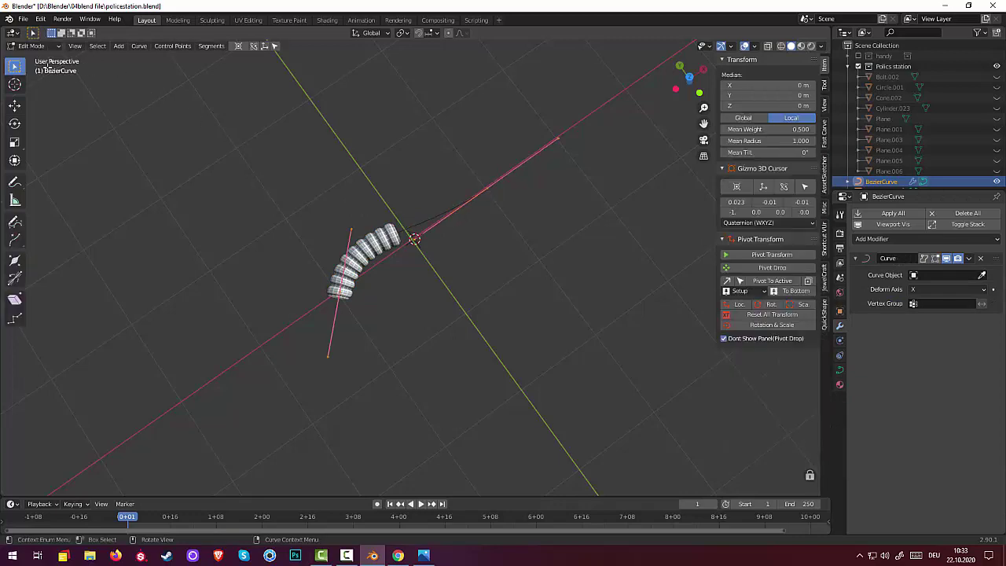
{"action": "mouse_move", "coordinate": [376, 317]}
{"action": "middle_mouse_down"}
{"action": "mouse_move", "coordinate": [307, 335]}
{"action": "mouse_move", "coordinate": [220, 294]}
{"action": "mouse_move", "coordinate": [231, 312]}
{"action": "middle_mouse_up"}
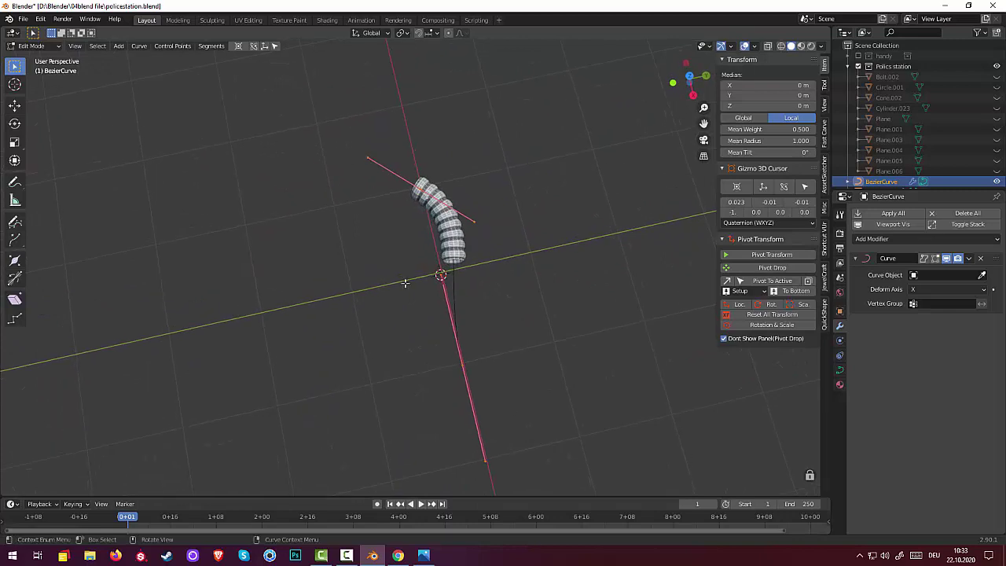
{"action": "left_click", "coordinate": [474, 221]}
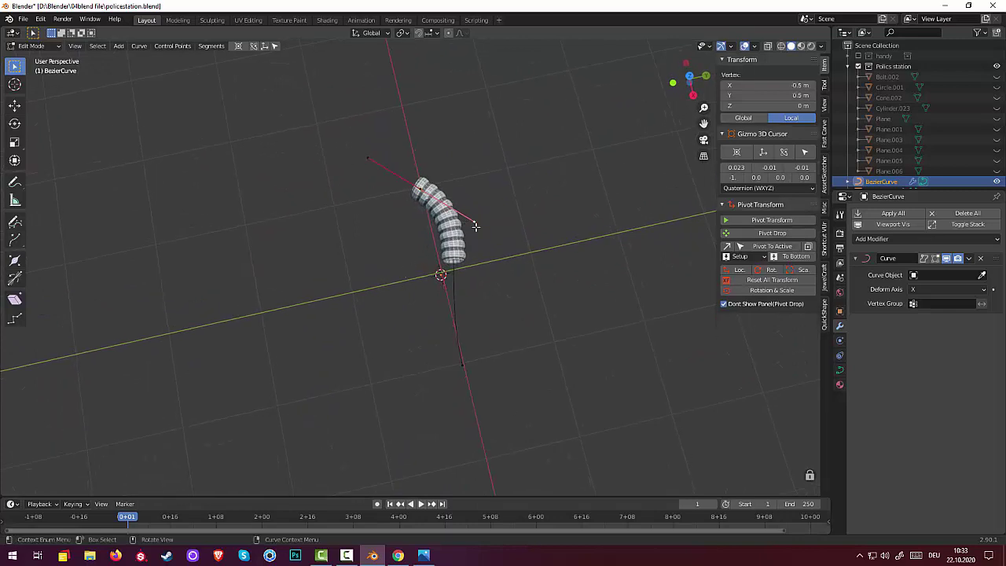
{"action": "key", "text": "g"}
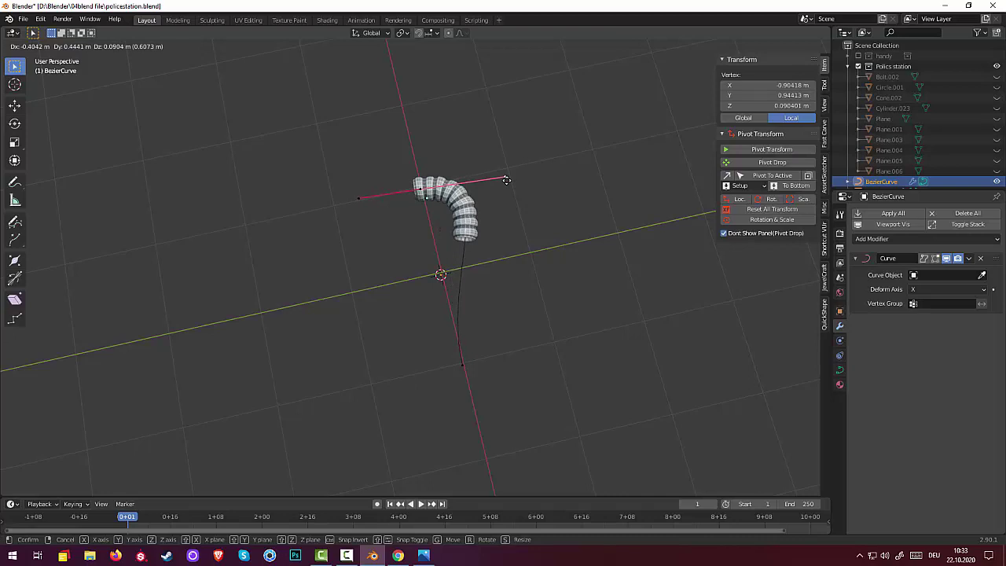
{"action": "left_click", "coordinate": [507, 180]}
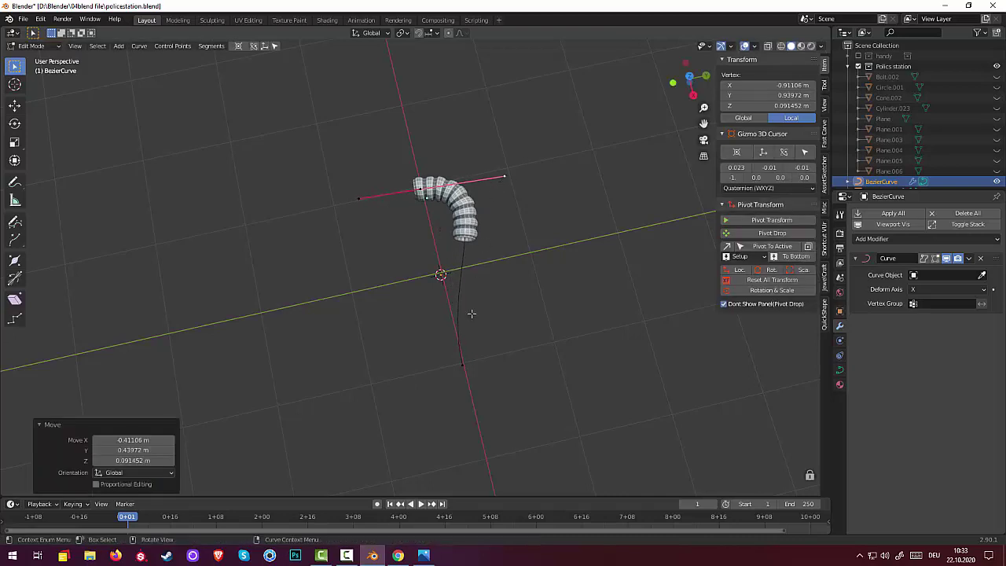
Move the lower control point by X -0.13375, Y 0.49834, Z 0.044203 m, then collapse the Curve modifier panel
{"action": "left_click", "coordinate": [462, 366]}
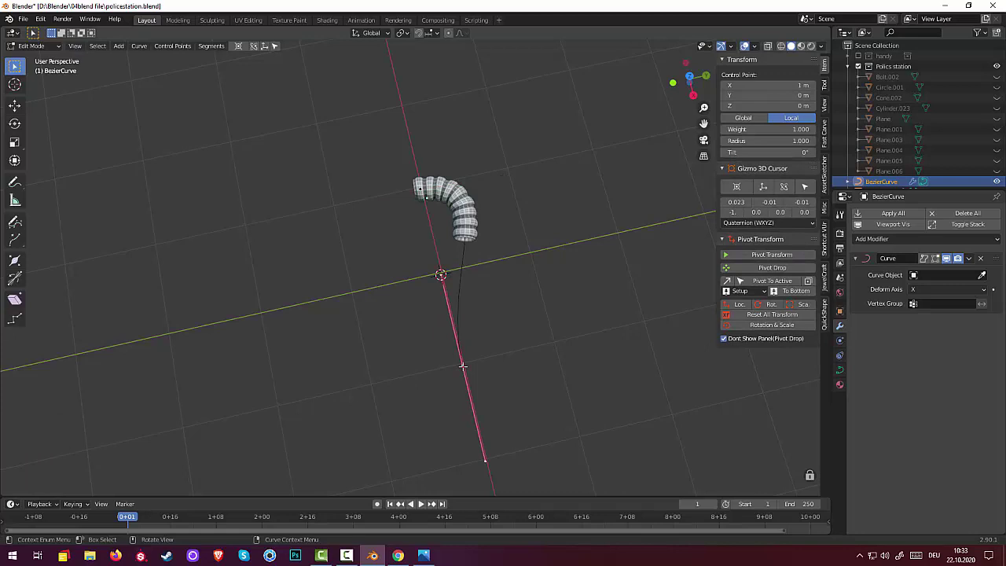
{"action": "key", "text": "g"}
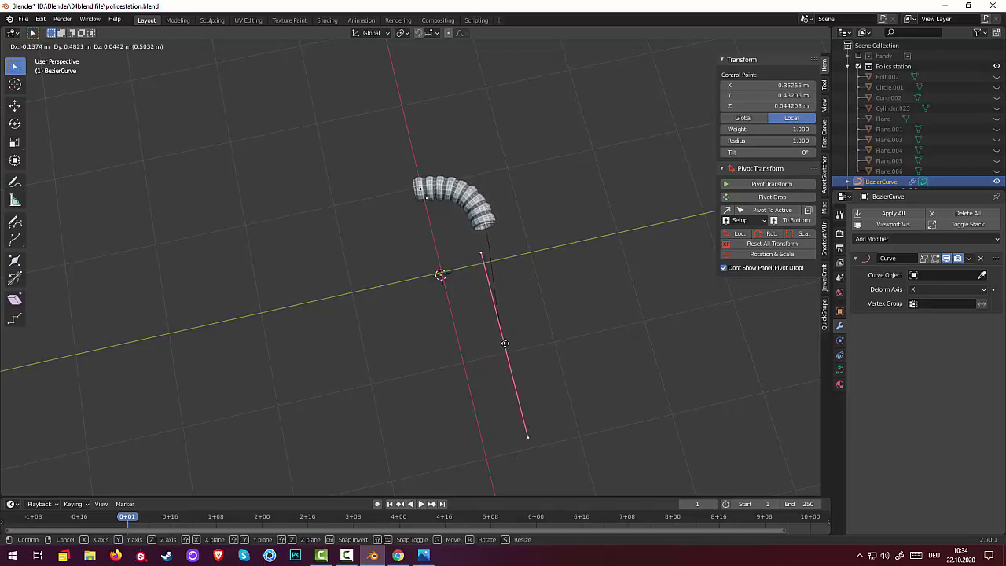
{"action": "left_click", "coordinate": [505, 343]}
{"action": "mouse_move", "coordinate": [575, 307]}
{"action": "middle_mouse_down"}
{"action": "mouse_move", "coordinate": [592, 382]}
{"action": "mouse_move", "coordinate": [637, 317]}
{"action": "mouse_move", "coordinate": [608, 312]}
{"action": "mouse_move", "coordinate": [680, 300]}
{"action": "middle_mouse_up"}
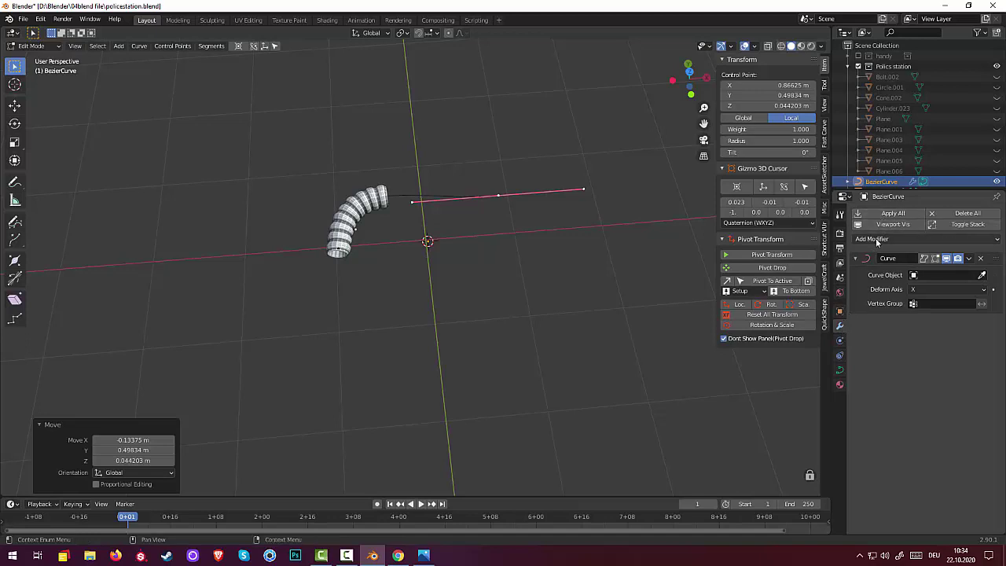
{"action": "left_click", "coordinate": [855, 259]}
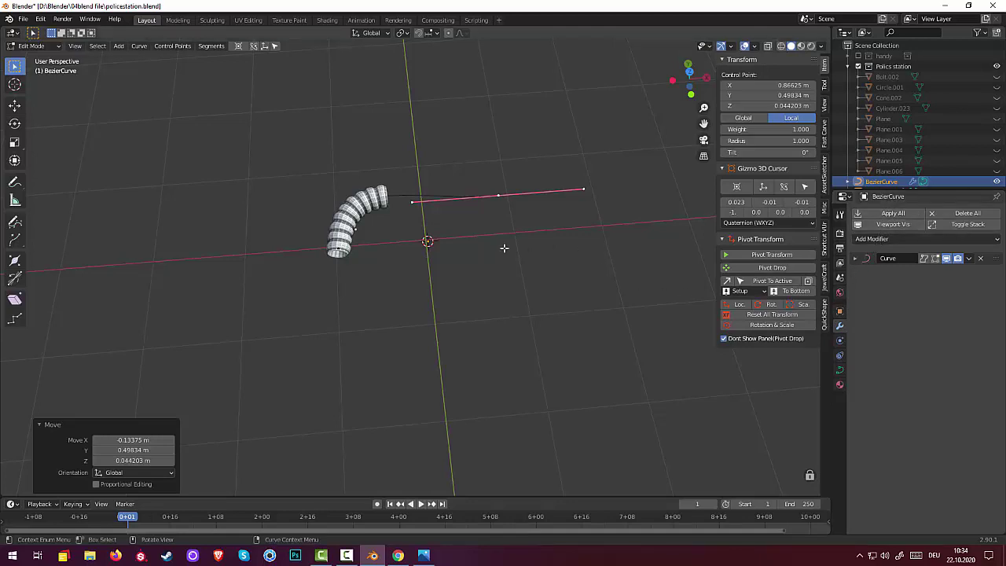
{"action": "left_click", "coordinate": [354, 209]}
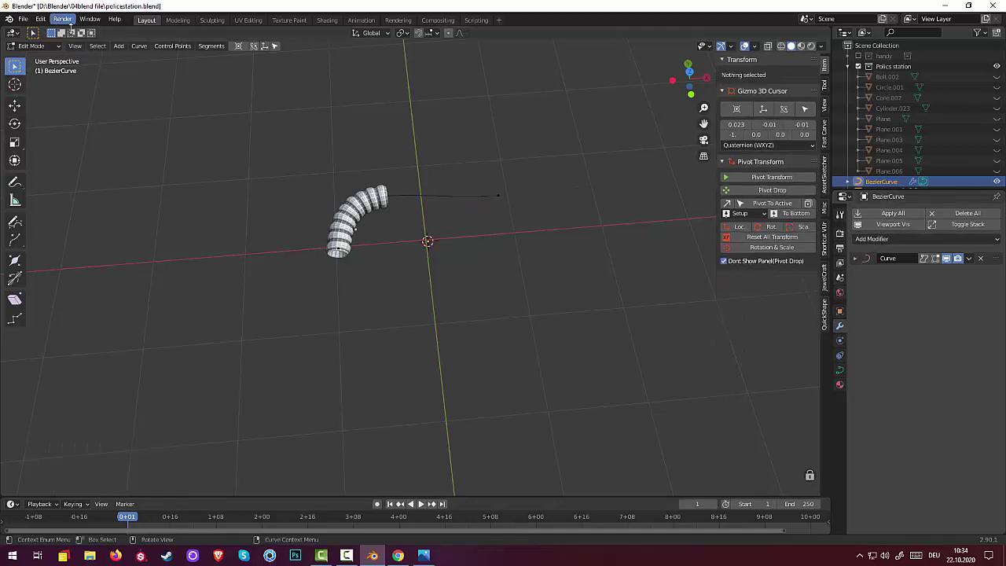
Back in Object Mode, raise the Cylinder's Array count to 17 rings
{"action": "left_click", "coordinate": [33, 47]}
{"action": "left_click", "coordinate": [35, 59]}
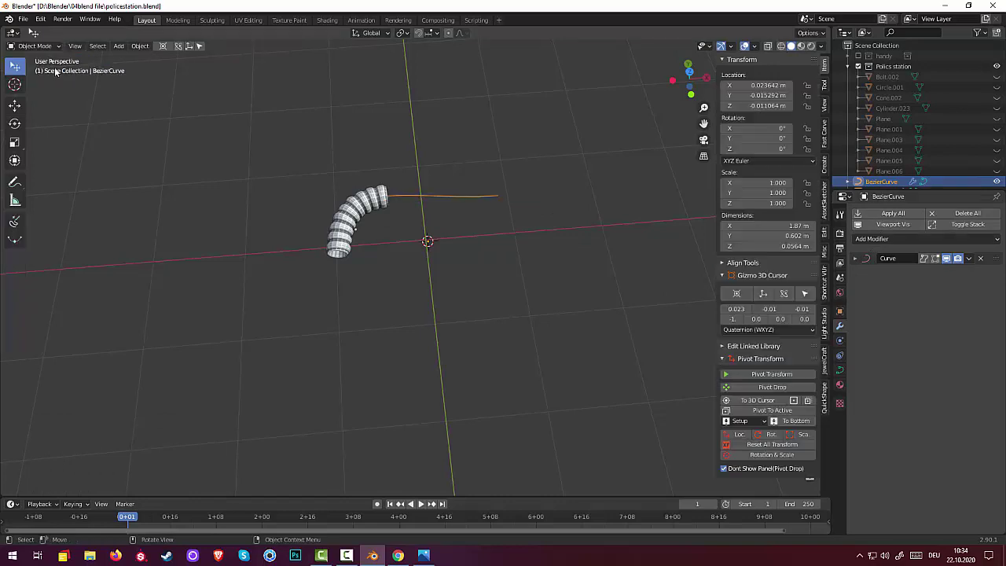
{"action": "left_click", "coordinate": [359, 222]}
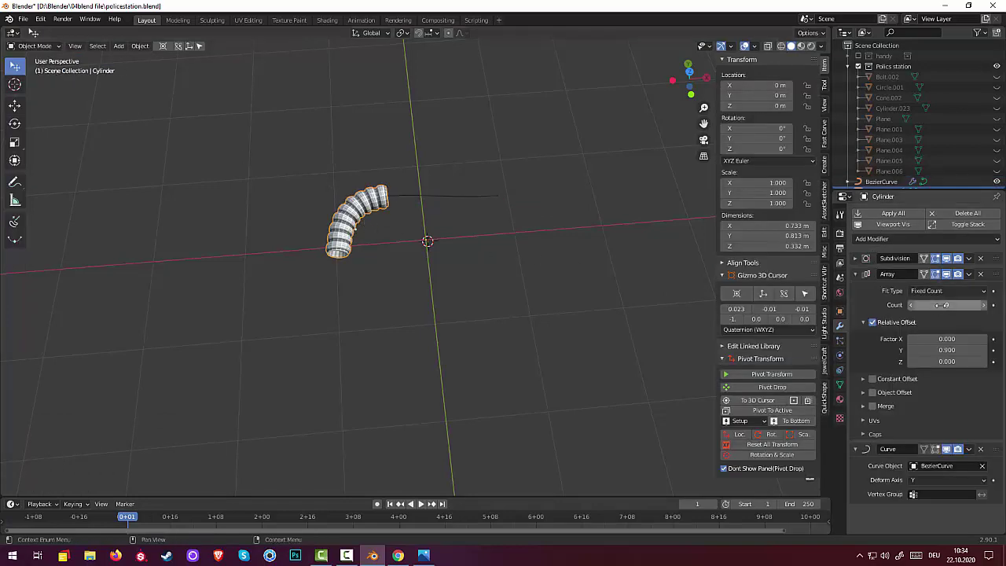
{"action": "left_click_drag", "start_coordinate": [940, 305], "coordinate": [975, 305]}
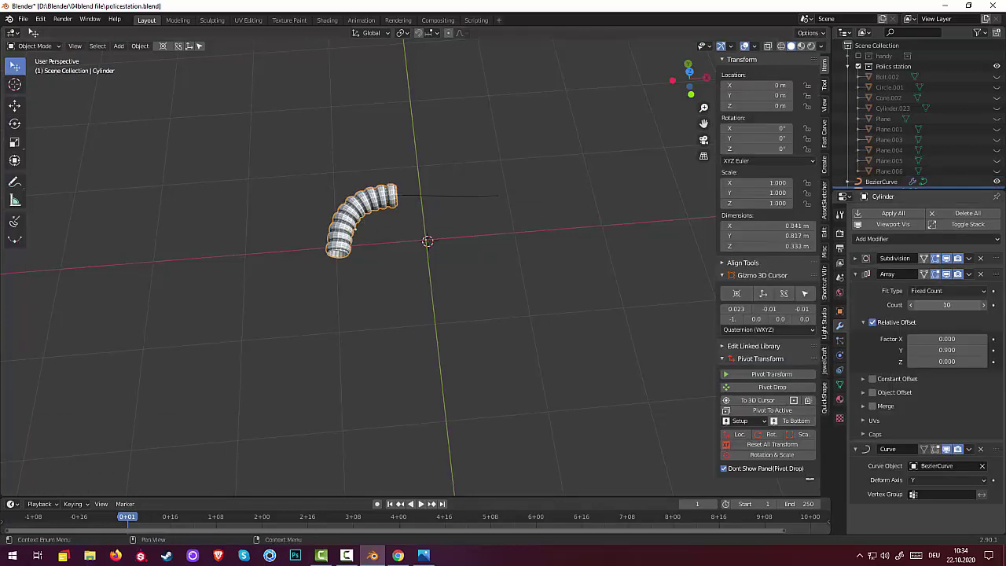
{"action": "left_click", "coordinate": [563, 338]}
{"action": "mouse_move", "coordinate": [558, 310]}
{"action": "middle_mouse_down"}
{"action": "mouse_move", "coordinate": [578, 359]}
{"action": "mouse_move", "coordinate": [578, 348]}
{"action": "middle_mouse_up"}
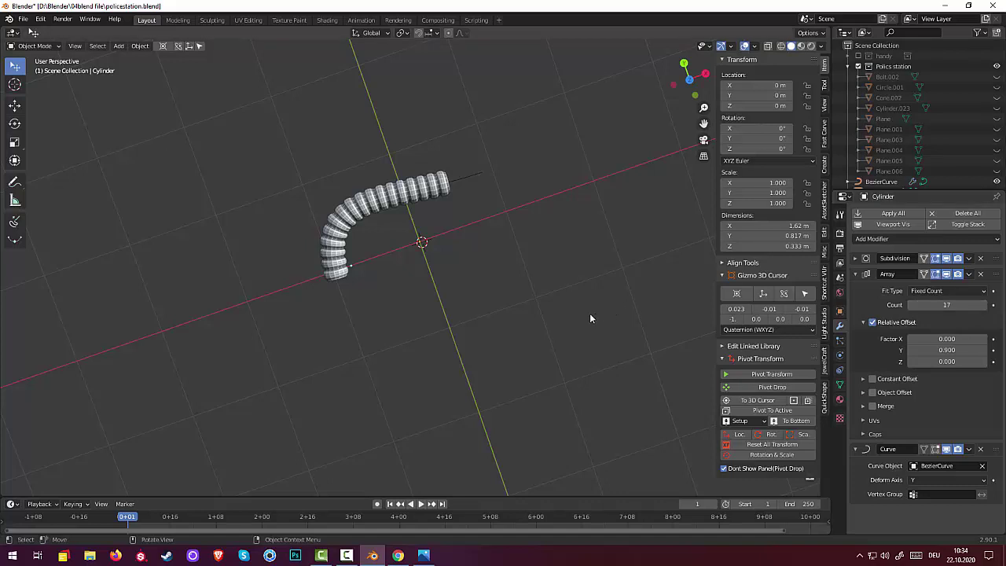
{"action": "middle_click_drag", "start_coordinate": [590, 315], "coordinate": [591, 315]}
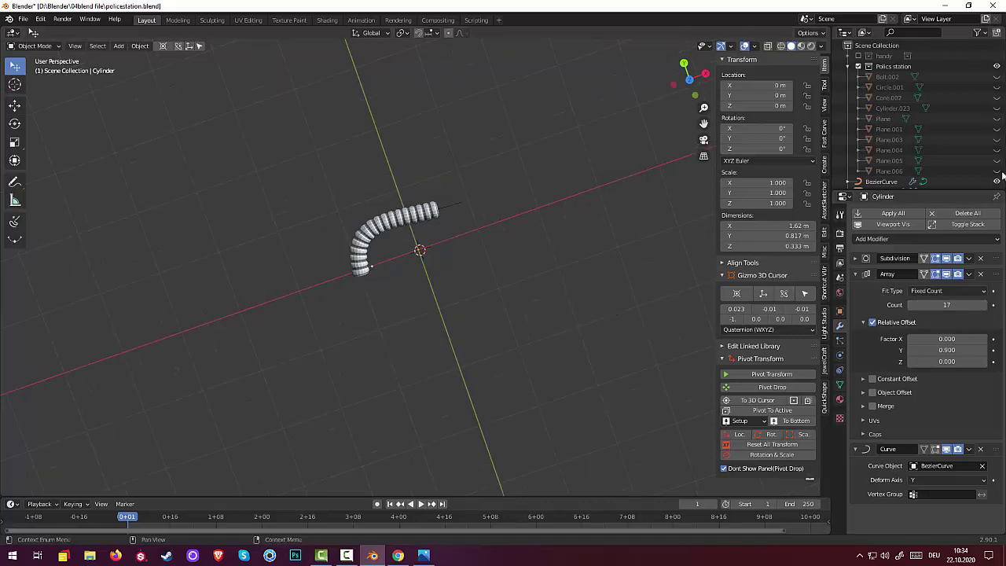
{"action": "scroll", "coordinate": [962, 152], "scroll_direction": "down", "scroll_amount": 1}
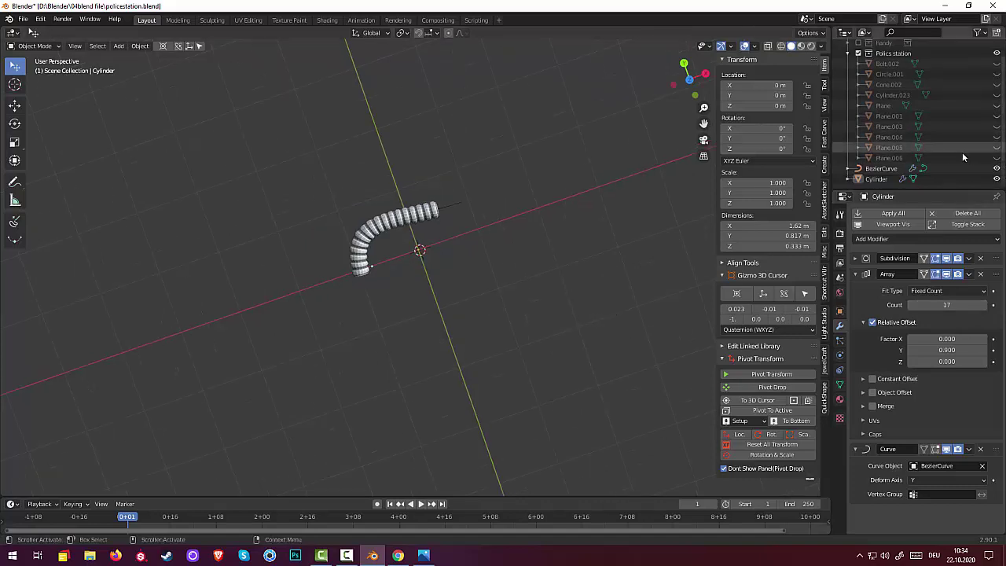
Try applying BezierCurve's Curve modifier, then reselect Cylinder for its Subdivision modifier
{"action": "left_click", "coordinate": [912, 170]}
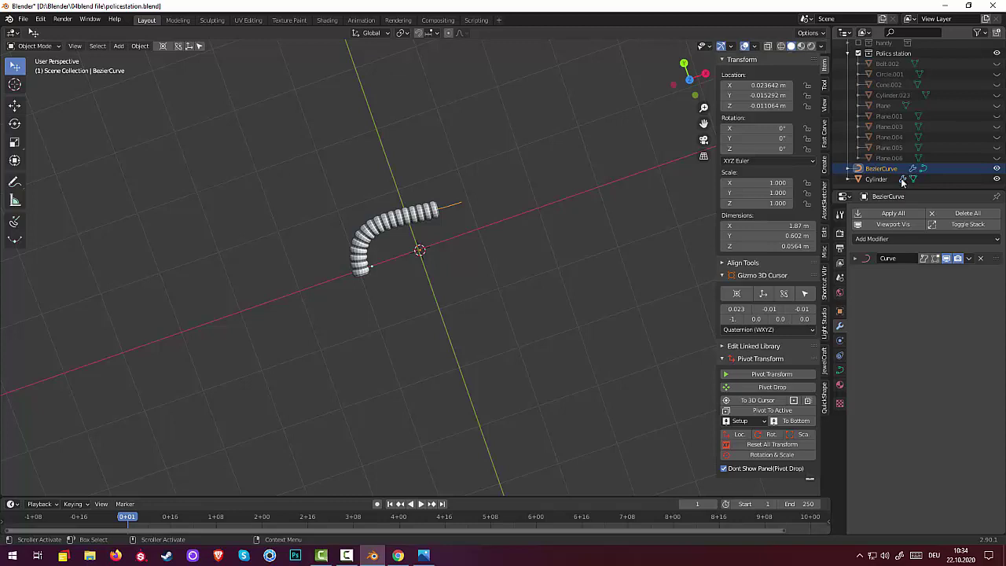
{"action": "left_click", "coordinate": [968, 258]}
{"action": "left_click", "coordinate": [918, 272]}
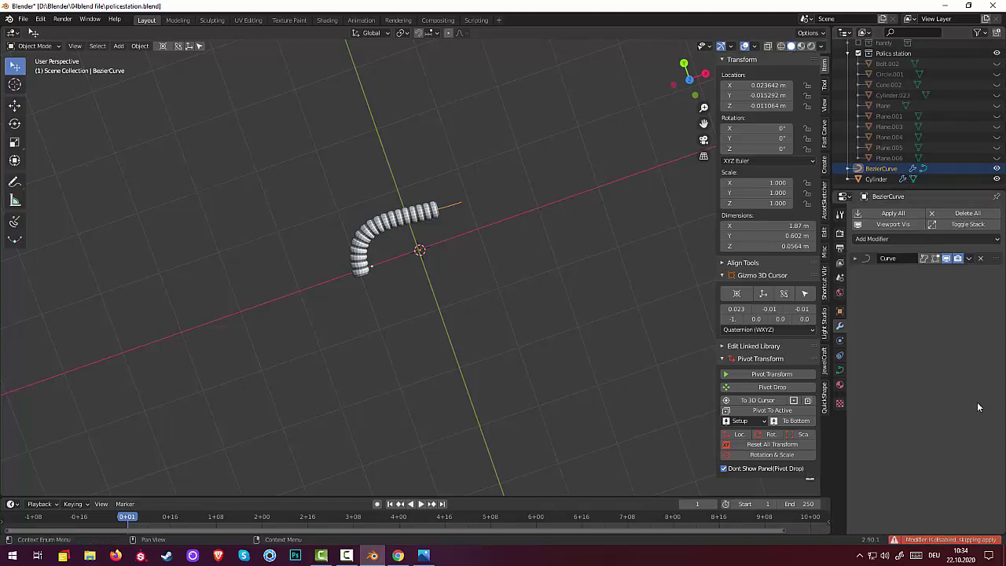
{"action": "left_click", "coordinate": [379, 231]}
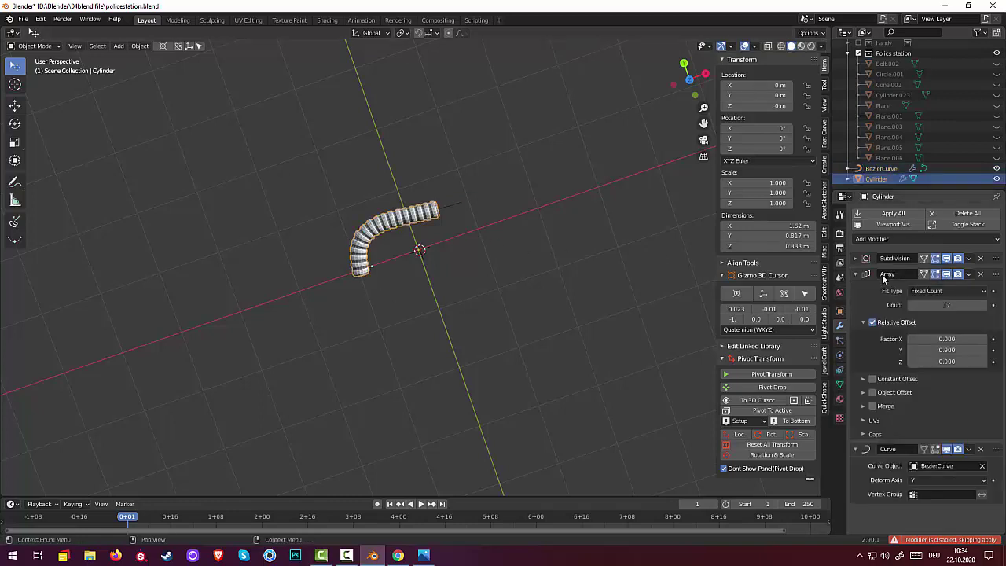
{"action": "left_click", "coordinate": [968, 258]}
Apply the Cylinder's Subdivision, Array and Curve modifiers so the bent 17-ring hose becomes plain mesh
{"action": "left_click", "coordinate": [932, 272]}
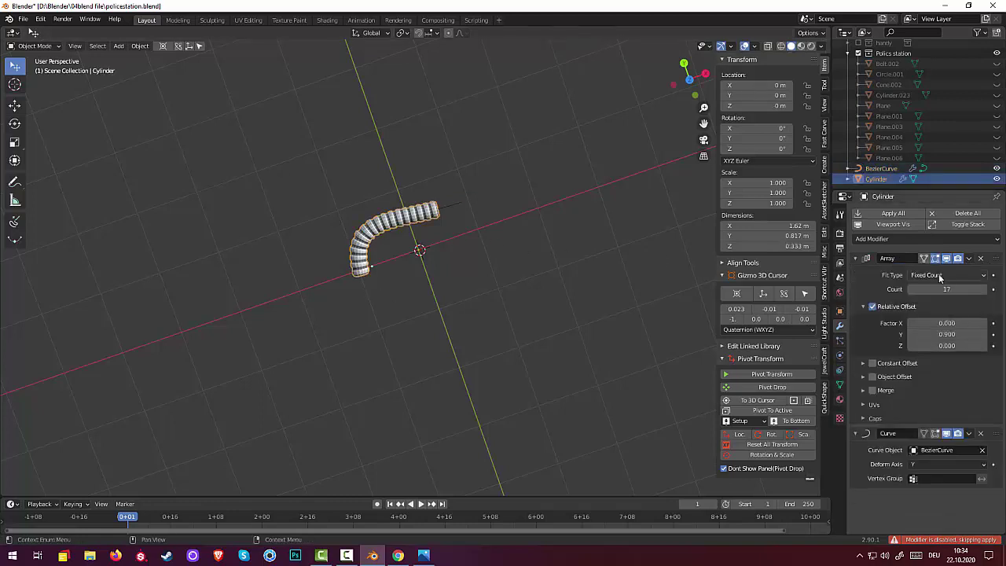
{"action": "left_click", "coordinate": [967, 260]}
{"action": "left_click", "coordinate": [933, 275]}
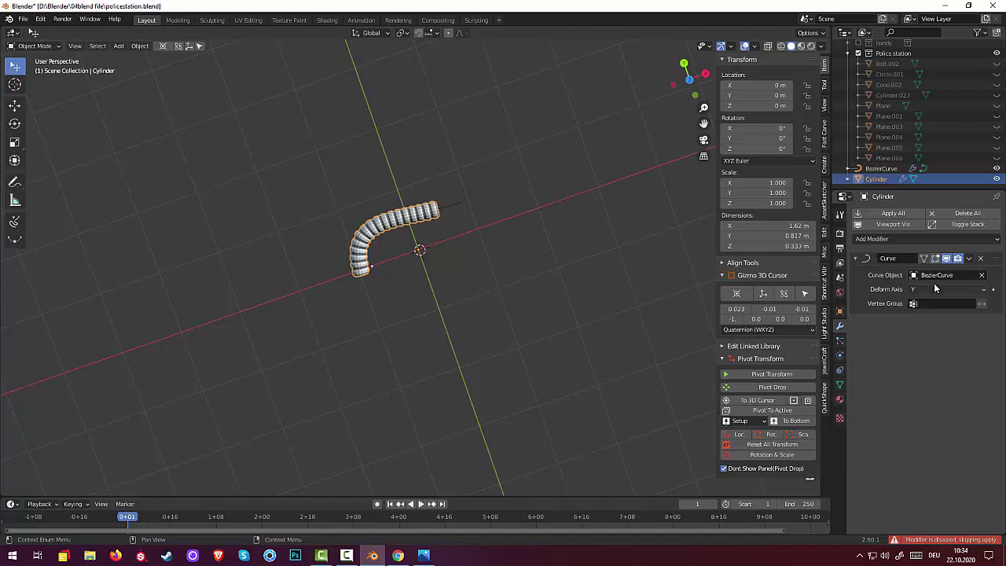
{"action": "left_click", "coordinate": [969, 258]}
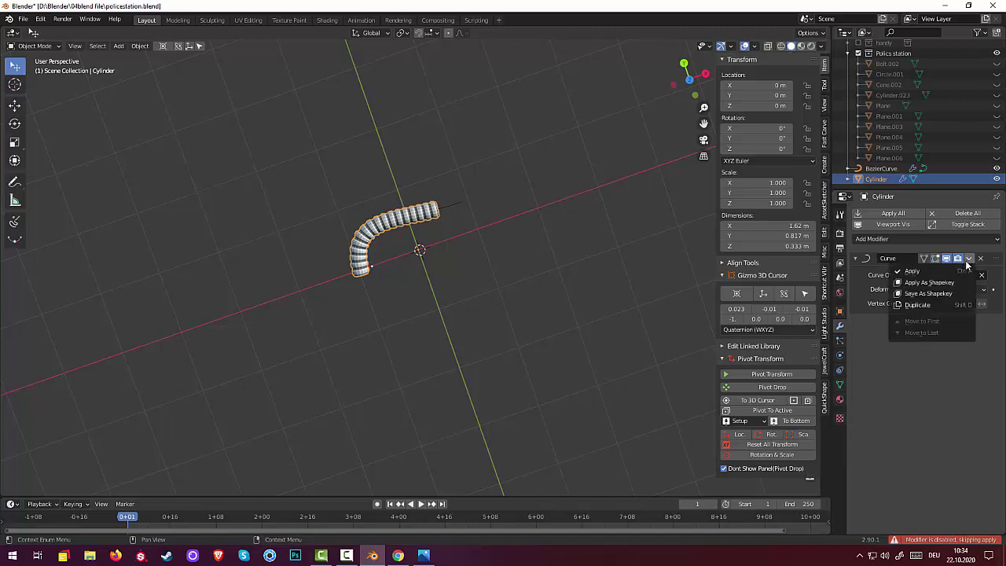
{"action": "left_click", "coordinate": [918, 273]}
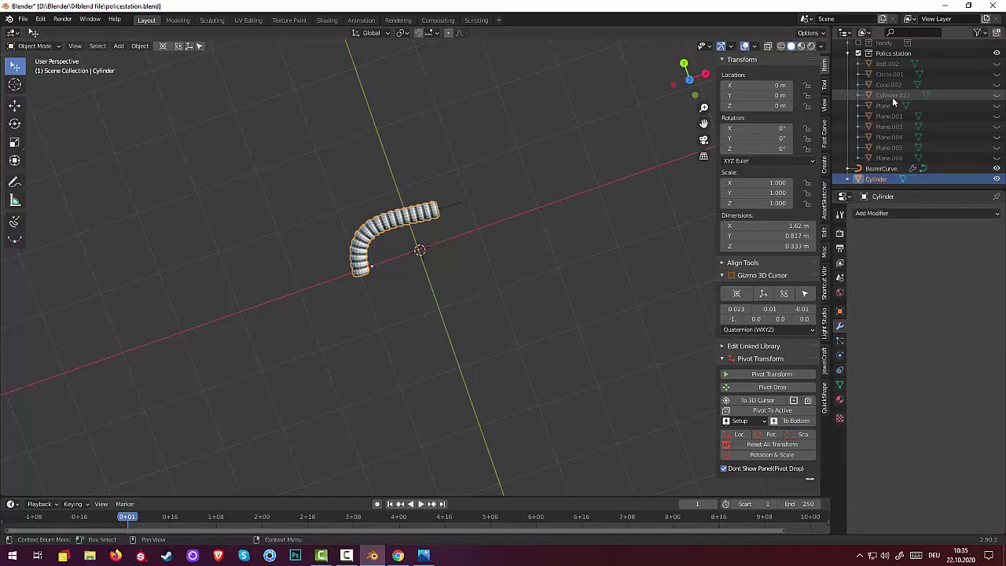
{"action": "left_click", "coordinate": [889, 159]}
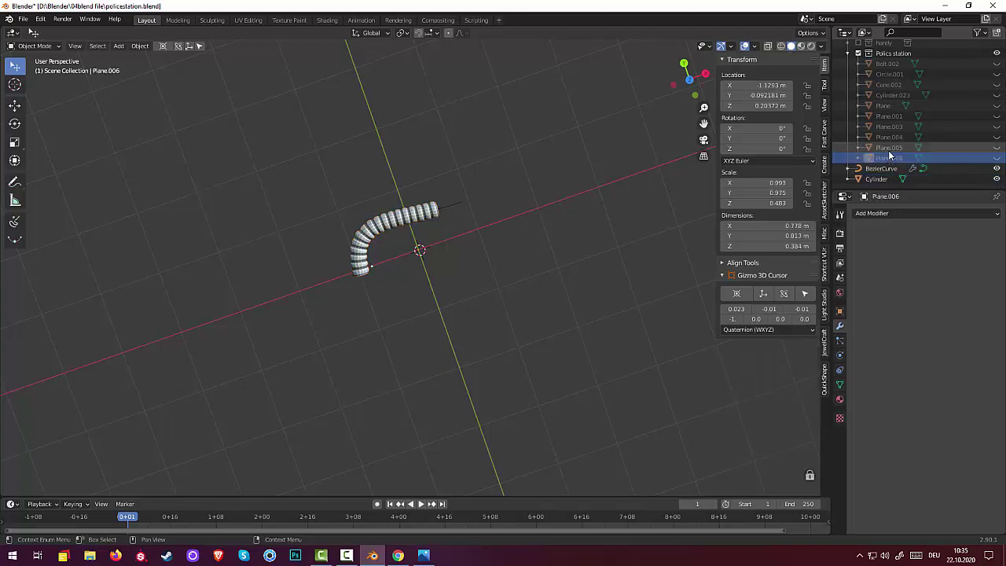
Unhide Plane.003–.006, the base Plane, Cylinder.023, Cone.002, Circle.001 and Bolt.002 to inspect the hose
{"action": "left_click", "coordinate": [997, 158]}
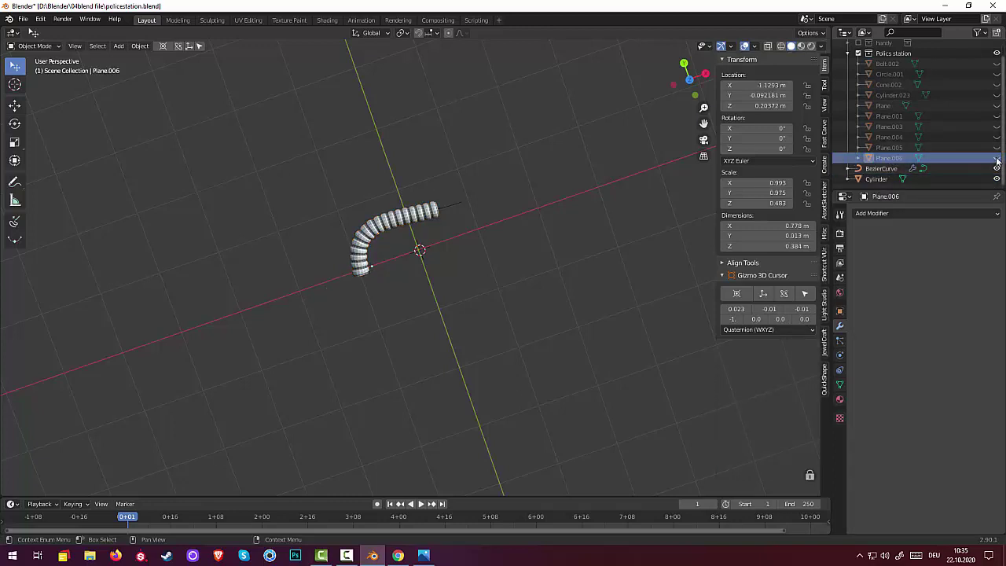
{"action": "left_click", "coordinate": [996, 147]}
{"action": "left_click", "coordinate": [997, 137]}
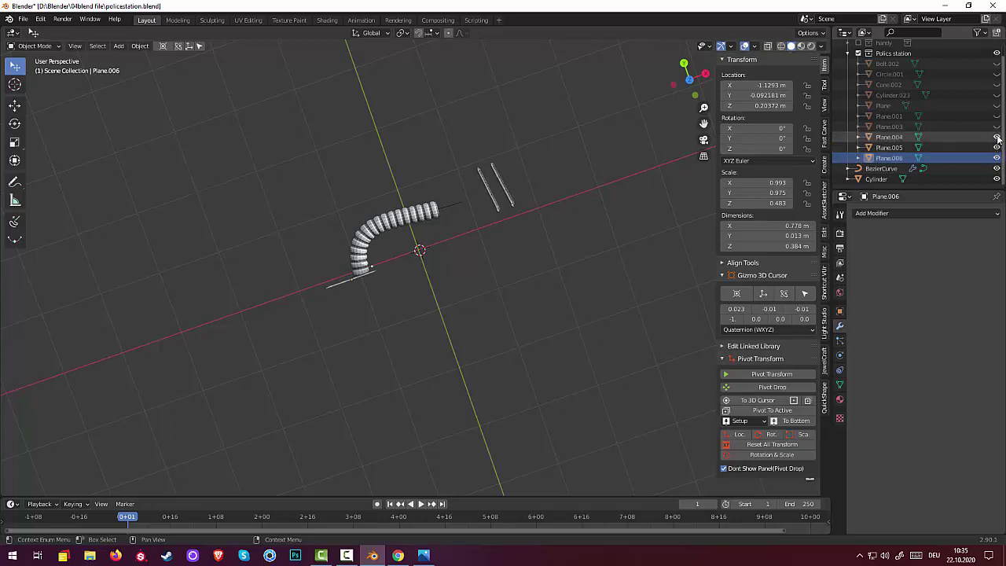
{"action": "left_click", "coordinate": [997, 126]}
{"action": "left_click", "coordinate": [996, 106]}
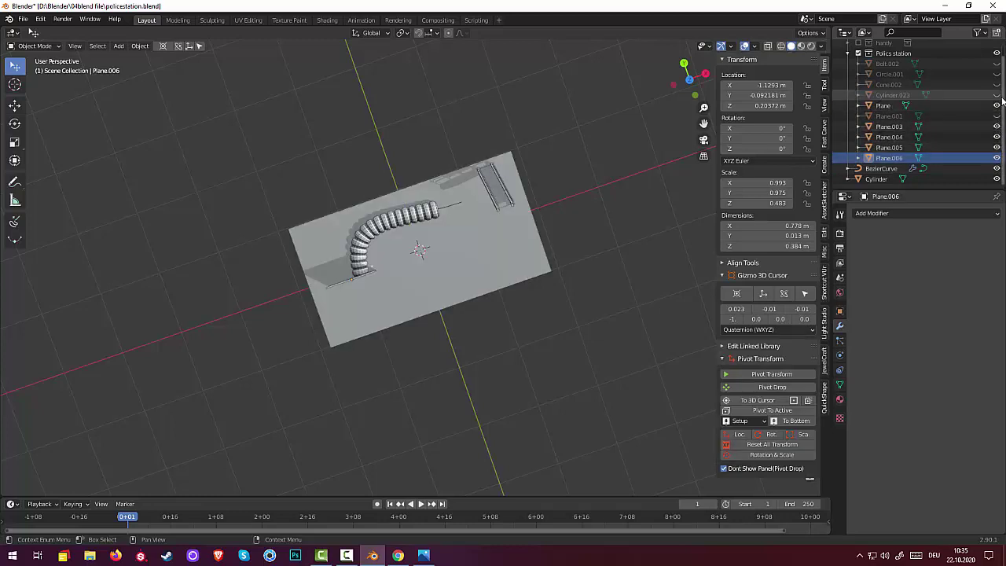
{"action": "left_click", "coordinate": [996, 94]}
{"action": "left_click", "coordinate": [996, 84]}
{"action": "left_click", "coordinate": [996, 74]}
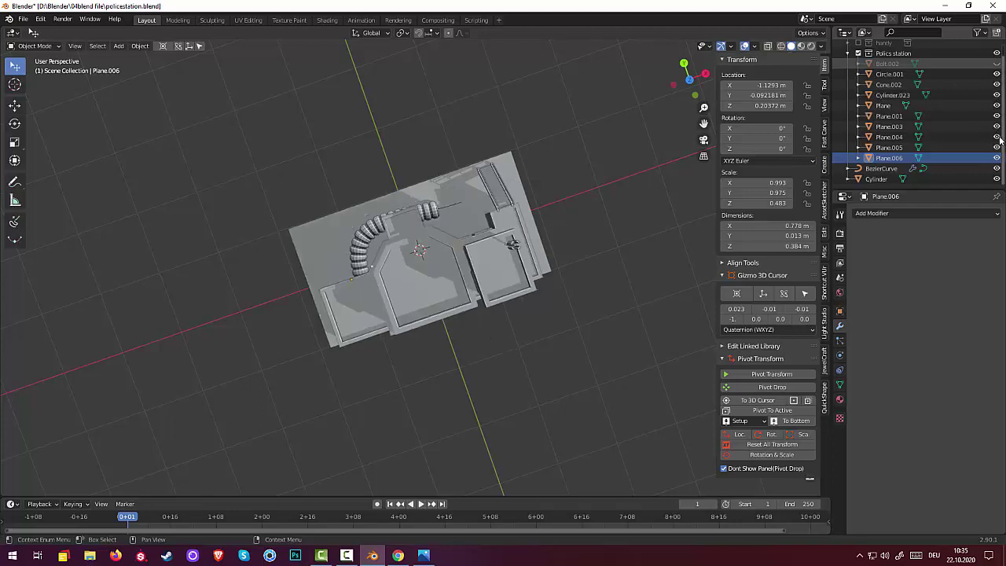
{"action": "mouse_move", "coordinate": [589, 307]}
{"action": "middle_mouse_down"}
{"action": "mouse_move", "coordinate": [680, 265]}
{"action": "mouse_move", "coordinate": [824, 242]}
{"action": "middle_mouse_up"}
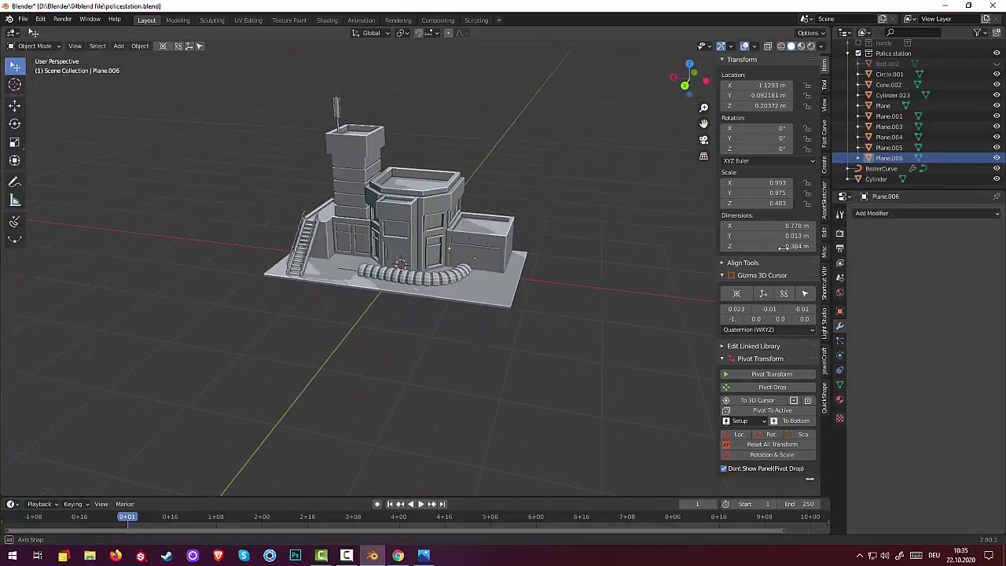
{"action": "scroll", "coordinate": [682, 291], "scroll_direction": "up", "scroll_amount": 1}
{"action": "scroll", "coordinate": [682, 291], "scroll_direction": "up", "scroll_amount": 1}
{"action": "scroll", "coordinate": [682, 287], "scroll_direction": "up", "scroll_amount": 2}
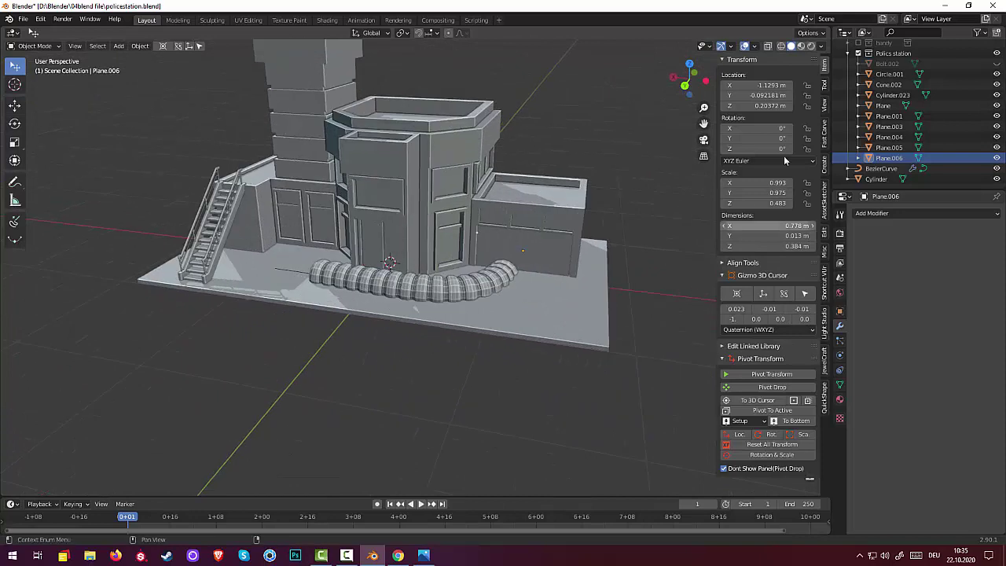
{"action": "left_click", "coordinate": [996, 63]}
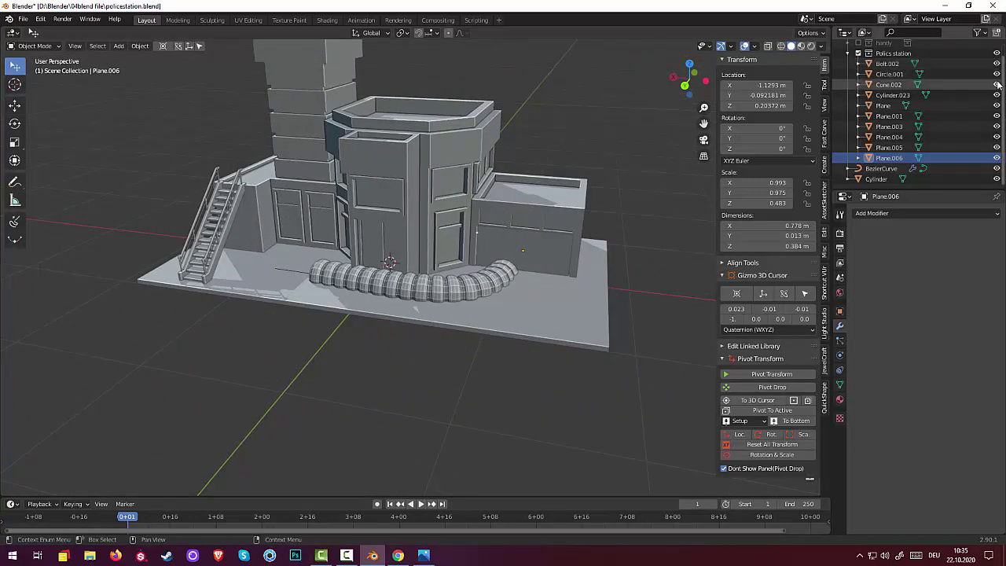
Hide the building objects and BezierCurve, keeping the Cylinder hose visible
{"action": "left_click_drag", "start_coordinate": [997, 94], "coordinate": [1001, 195]}
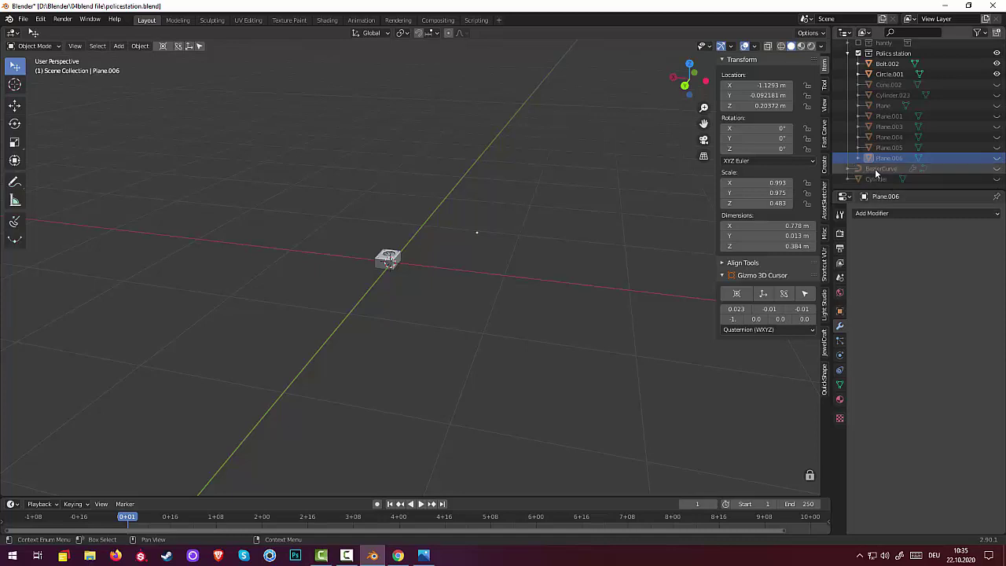
{"action": "left_click", "coordinate": [967, 169]}
{"action": "left_click", "coordinate": [997, 169]}
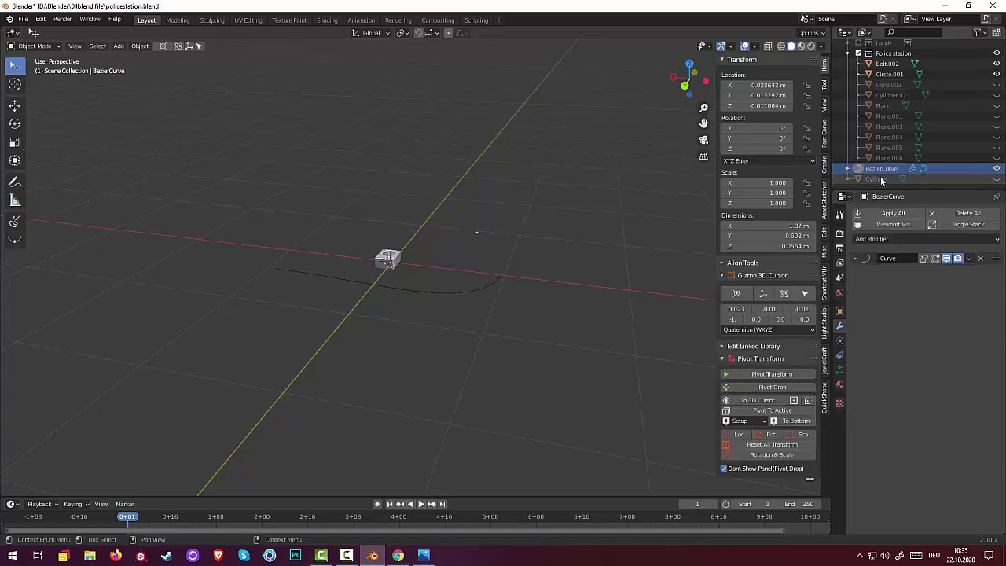
{"action": "left_click", "coordinate": [879, 179]}
{"action": "left_click", "coordinate": [997, 180]}
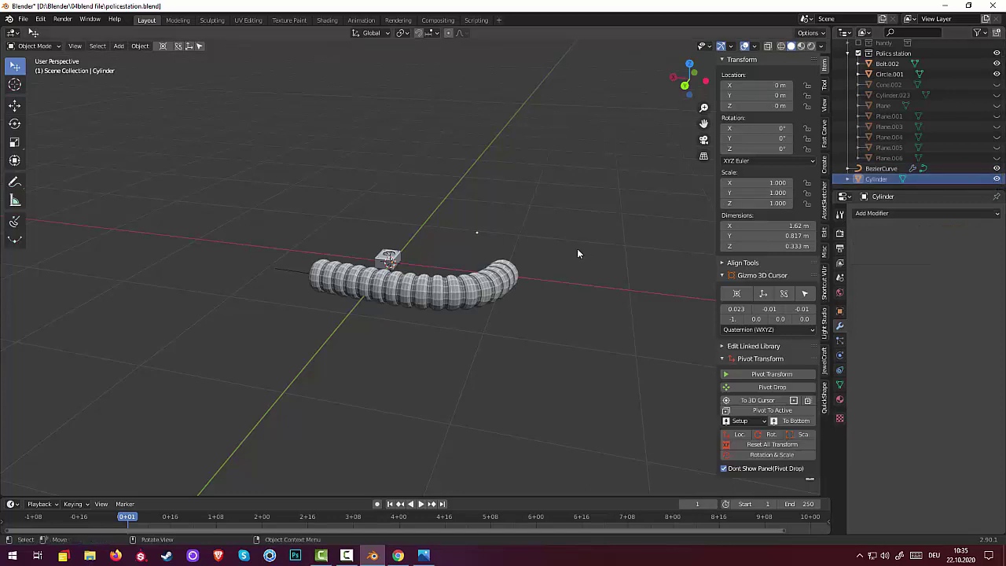
{"action": "middle_click_drag", "start_coordinate": [577, 253], "coordinate": [555, 254]}
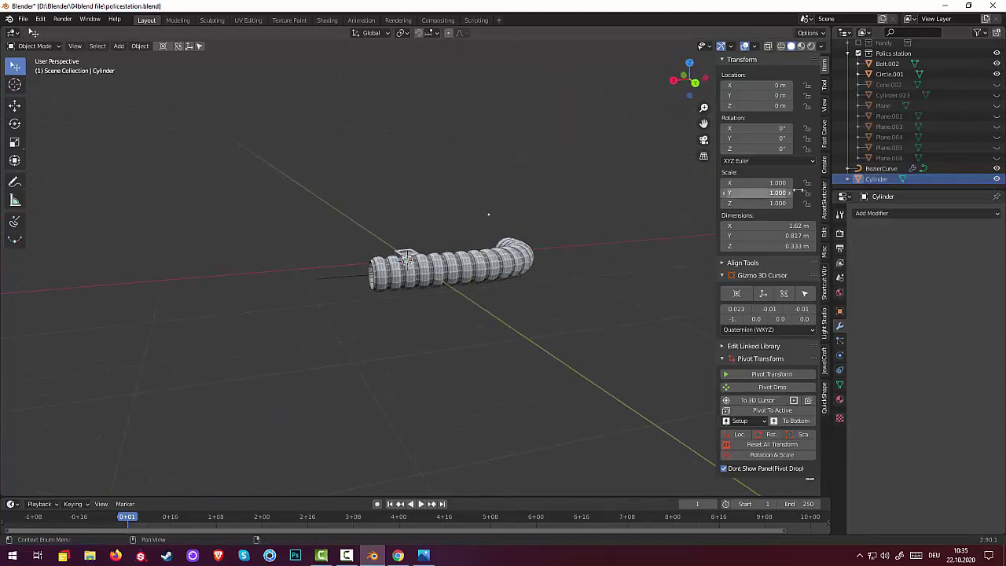
{"action": "left_click", "coordinate": [893, 169]}
{"action": "left_click", "coordinate": [997, 169]}
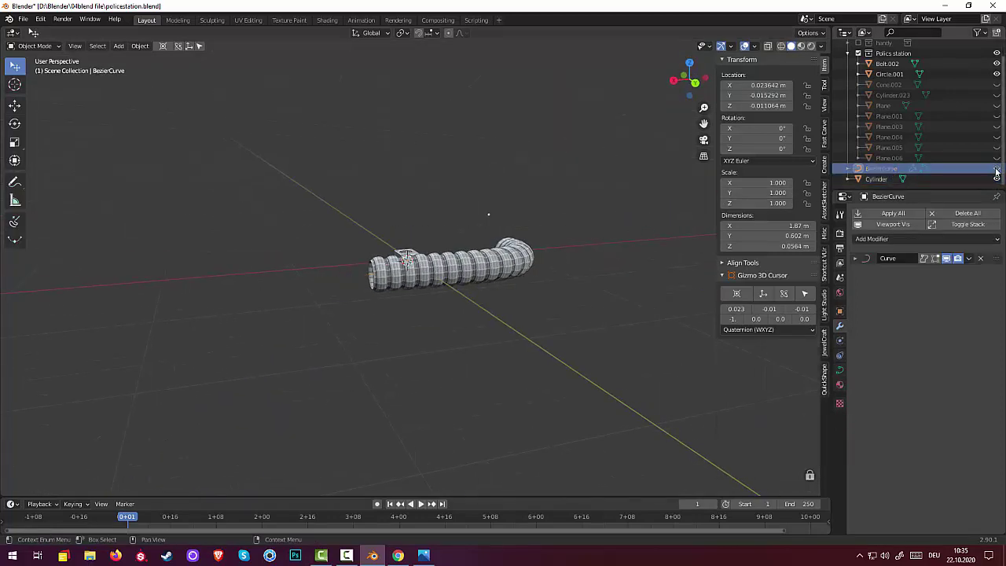
{"action": "left_click", "coordinate": [463, 269]}
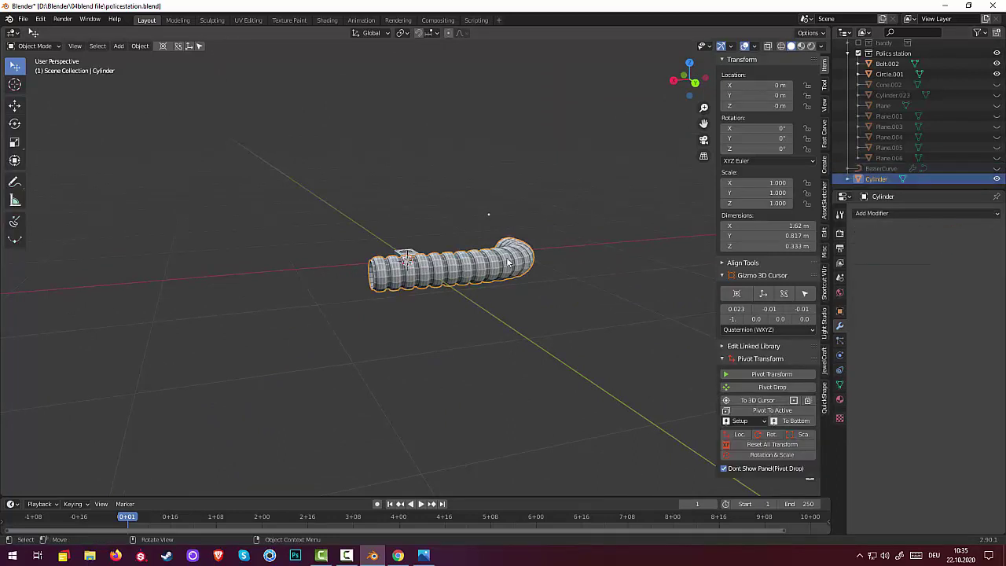
{"action": "middle_click_drag", "start_coordinate": [509, 261], "coordinate": [575, 224]}
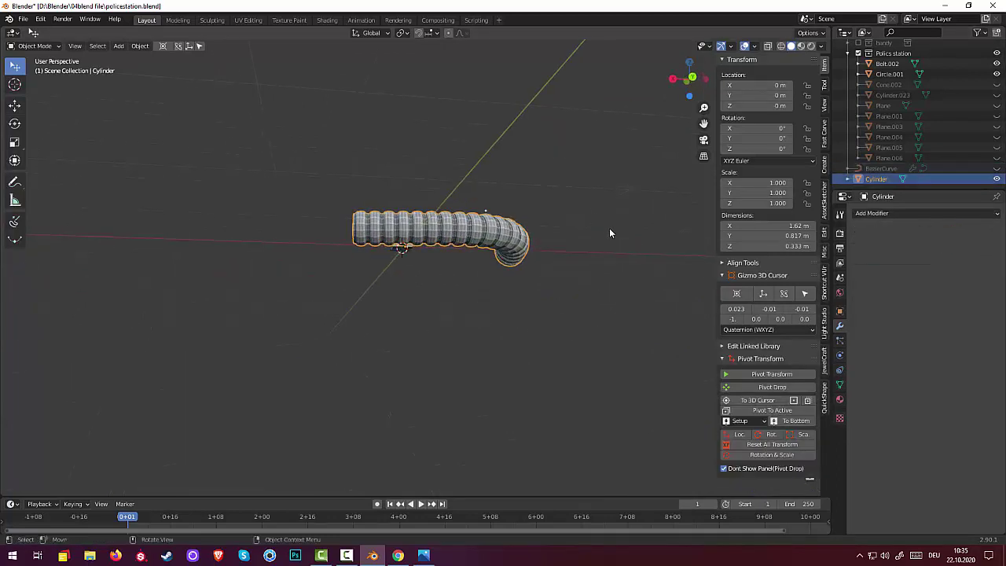
Scale the hose down to 0.155
{"action": "key", "text": "s"}
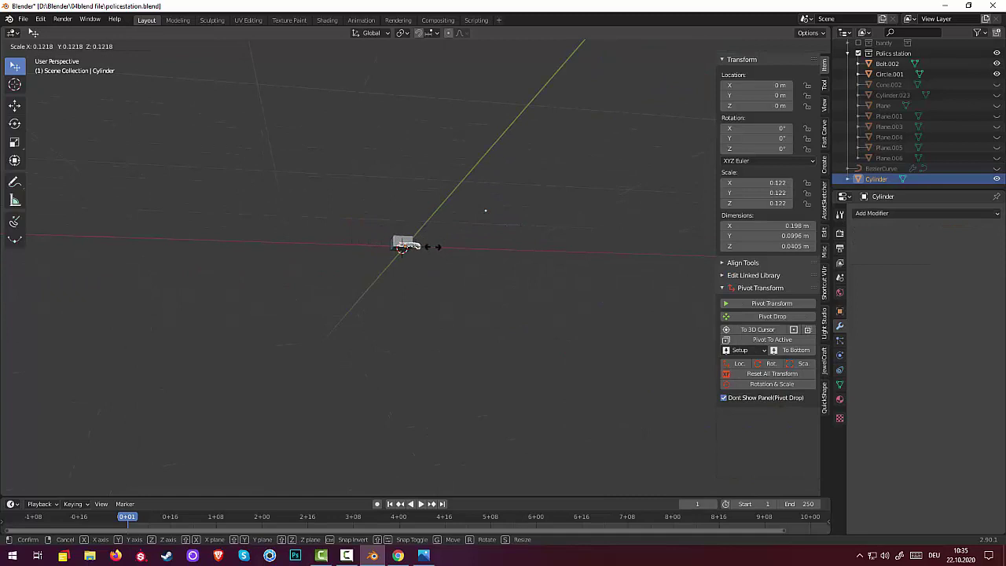
{"action": "left_click", "coordinate": [437, 253]}
{"action": "middle_click_drag", "start_coordinate": [442, 265], "coordinate": [415, 325]}
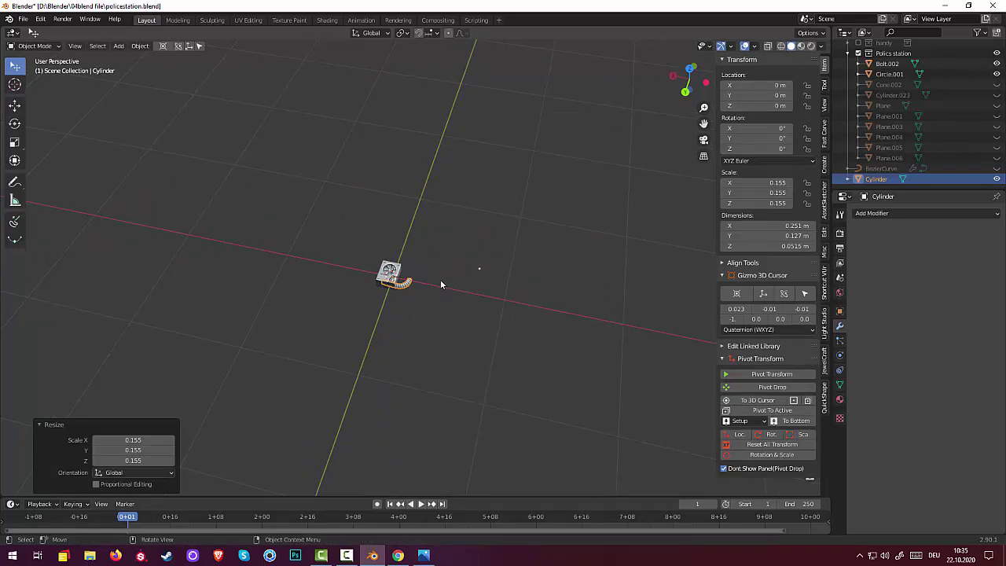
{"action": "middle_click_drag", "start_coordinate": [440, 284], "coordinate": [482, 315]}
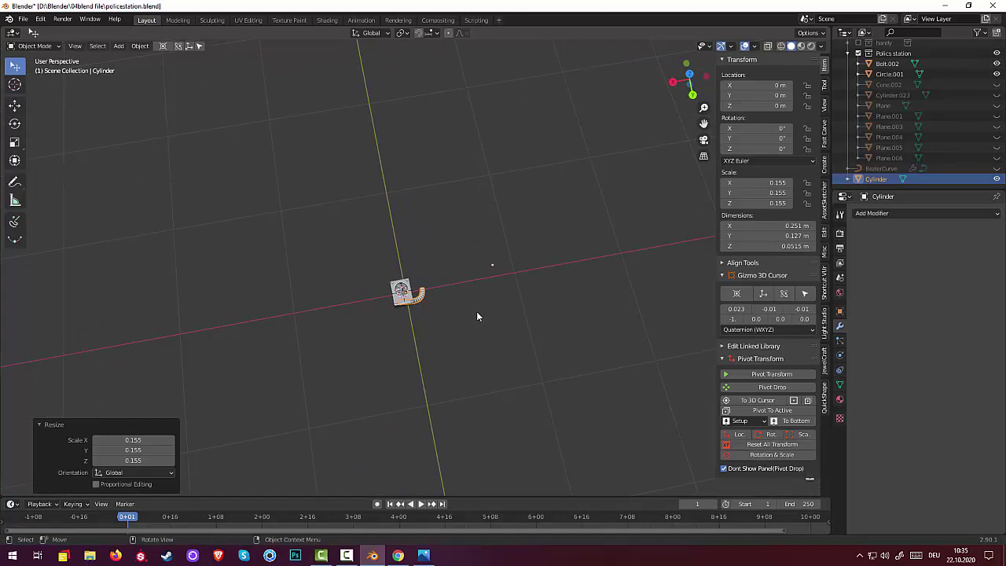
Rotate the hose about the Z axis
{"action": "key", "text": "r"}
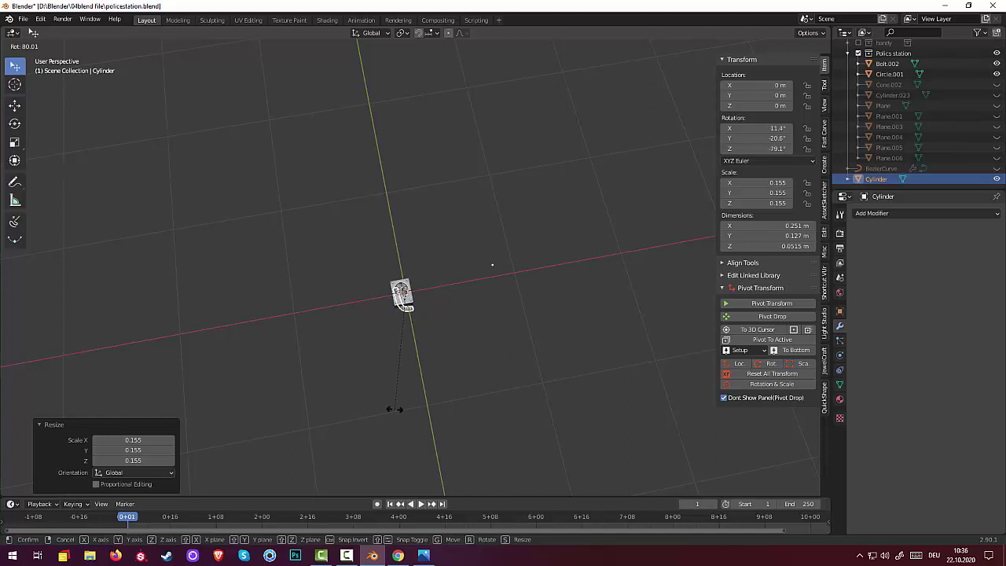
{"action": "key", "text": "z"}
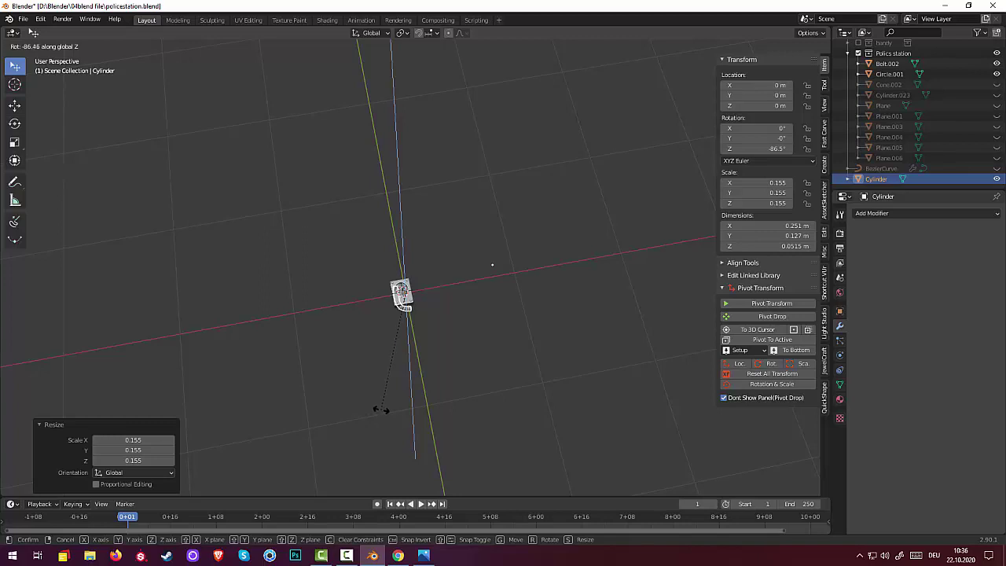
{"action": "type", "text": "90"}
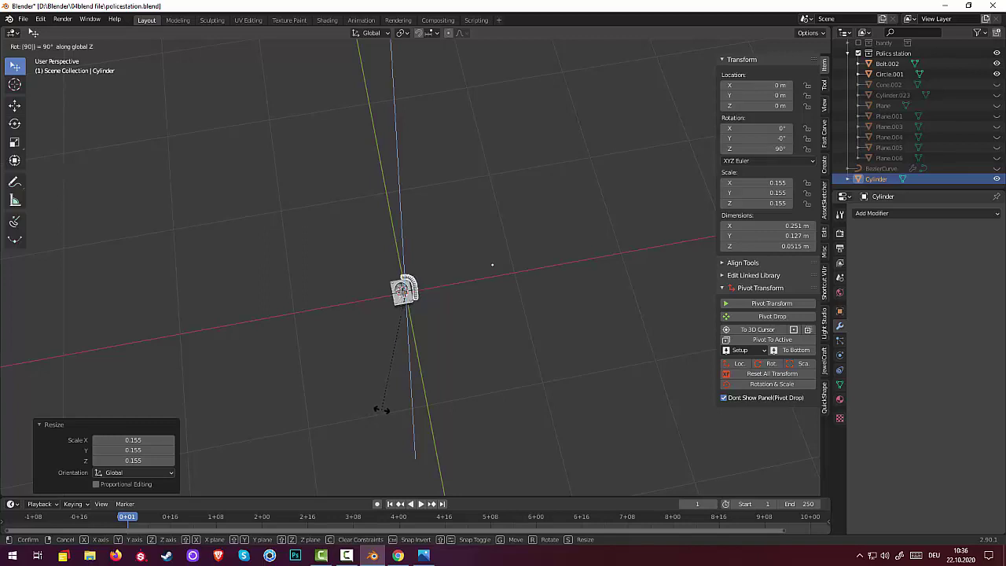
{"action": "type", "text": "-9"}
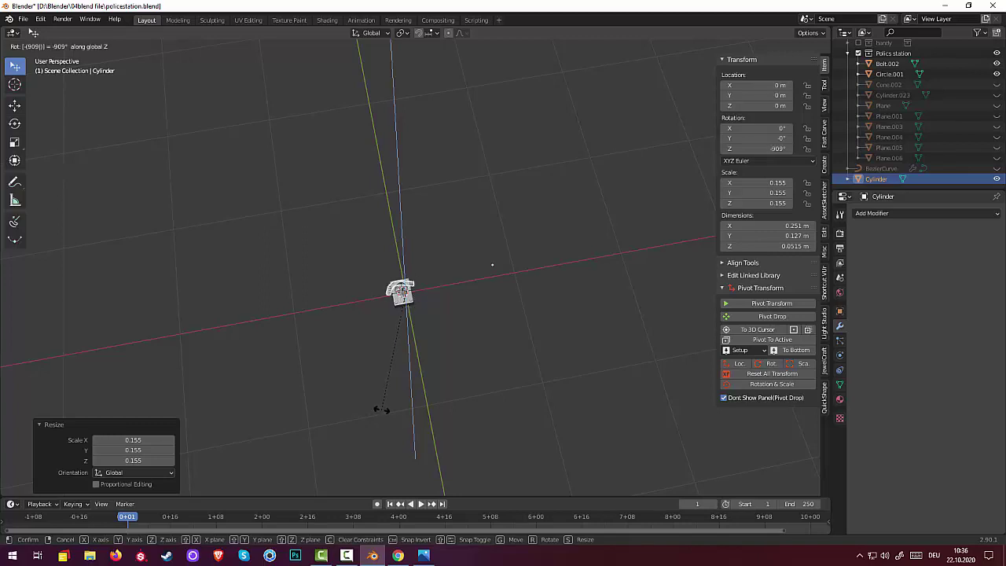
{"action": "type", "text": "0"}
{"action": "key", "text": "Return"}
{"action": "mouse_move", "coordinate": [382, 414]}
{"action": "middle_mouse_down"}
{"action": "mouse_move", "coordinate": [449, 382]}
{"action": "mouse_move", "coordinate": [496, 314]}
{"action": "mouse_move", "coordinate": [483, 371]}
{"action": "mouse_move", "coordinate": [433, 357]}
{"action": "mouse_move", "coordinate": [407, 307]}
{"action": "middle_mouse_up"}
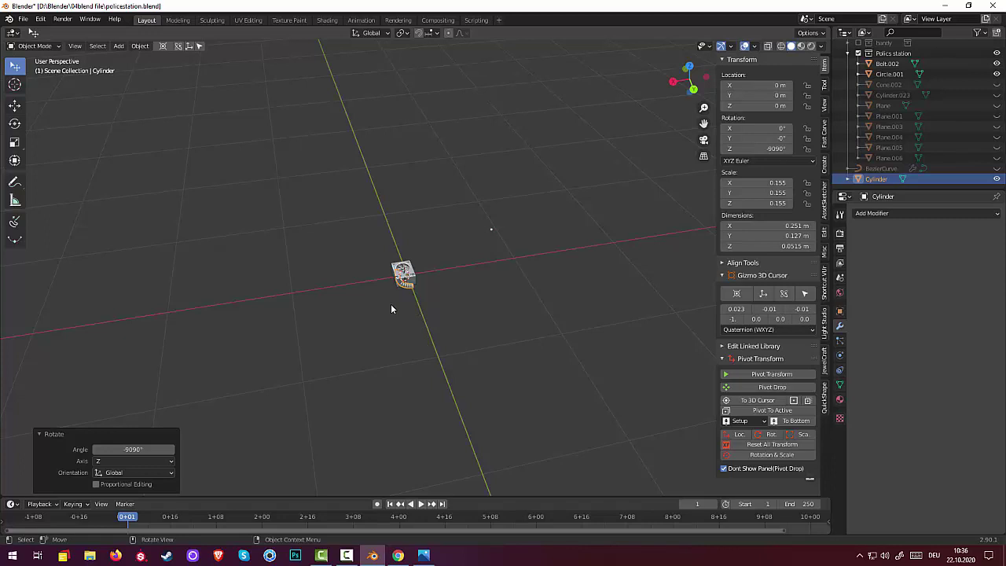
Turn the hose 90° about the Y axis, then another 90° about Y
{"action": "type", "text": "ry"}
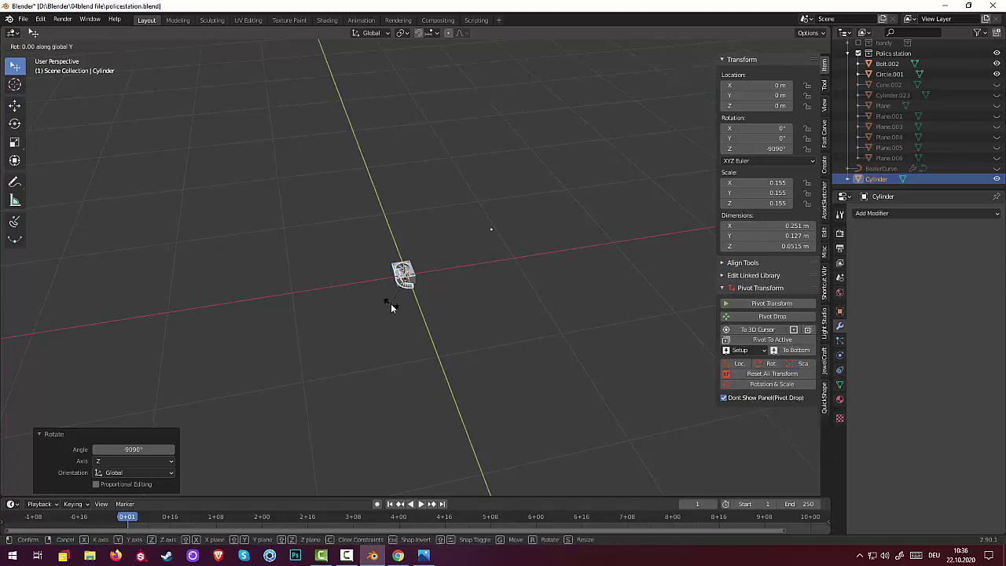
{"action": "type", "text": "90"}
{"action": "key", "text": "Return"}
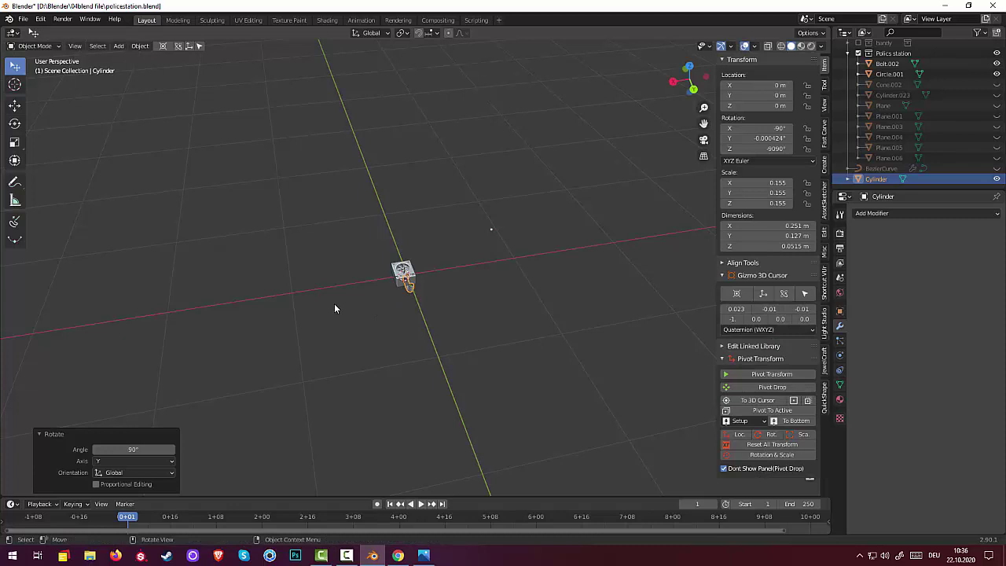
{"action": "left_click", "coordinate": [333, 349]}
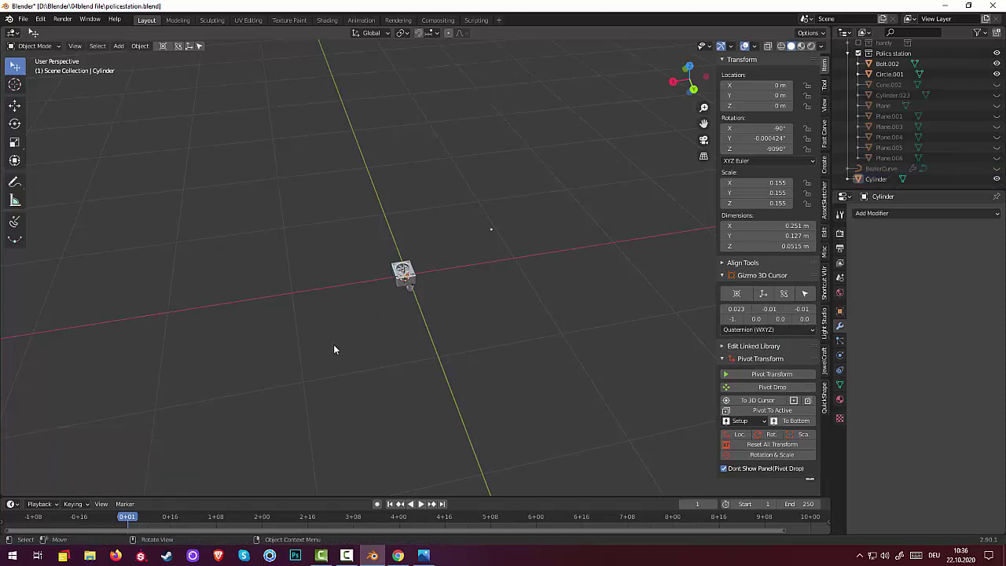
{"action": "left_click", "coordinate": [407, 288]}
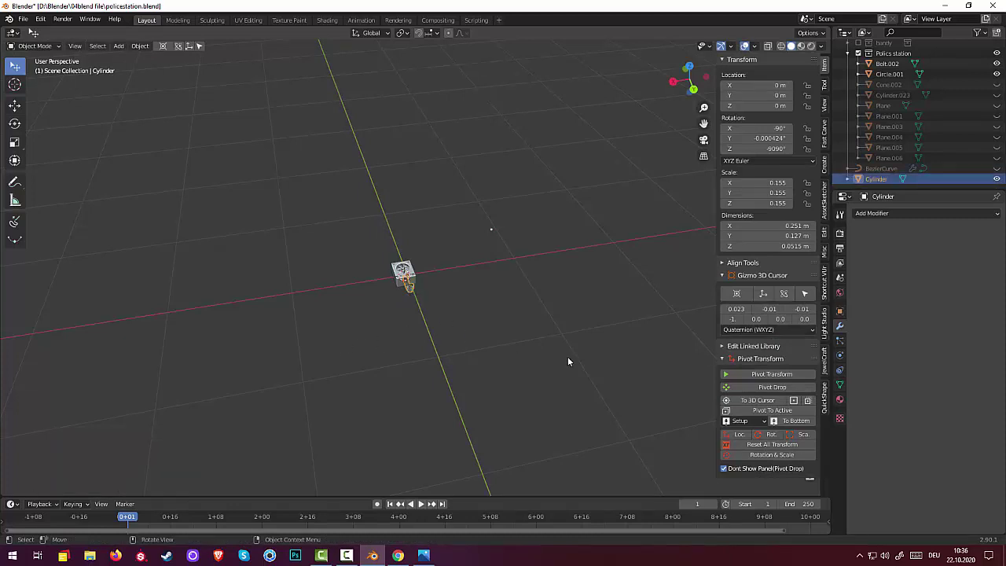
{"action": "key", "text": "r"}
{"action": "key", "text": "y"}
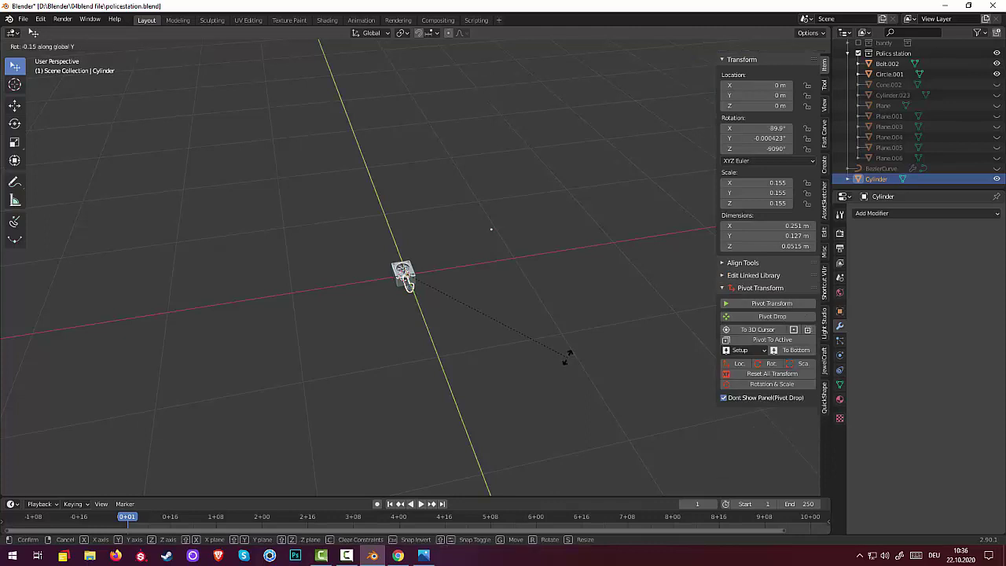
{"action": "type", "text": "90"}
{"action": "key", "text": "Return"}
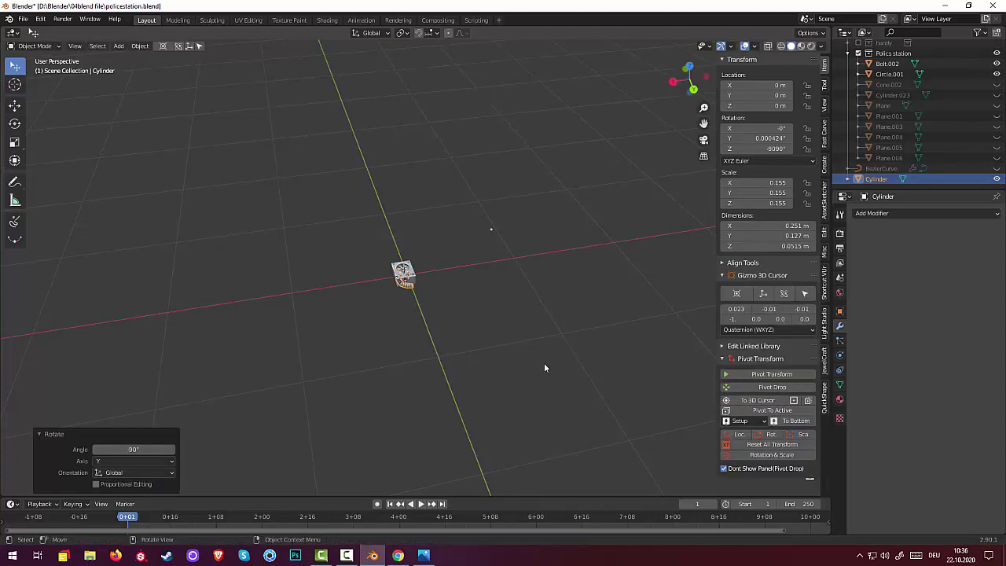
Inspect the hose around the fan box, starting and cancelling one more rotation
{"action": "scroll", "coordinate": [420, 352], "scroll_direction": "up", "scroll_amount": 4}
{"action": "middle_click_drag", "start_coordinate": [420, 353], "coordinate": [429, 291]}
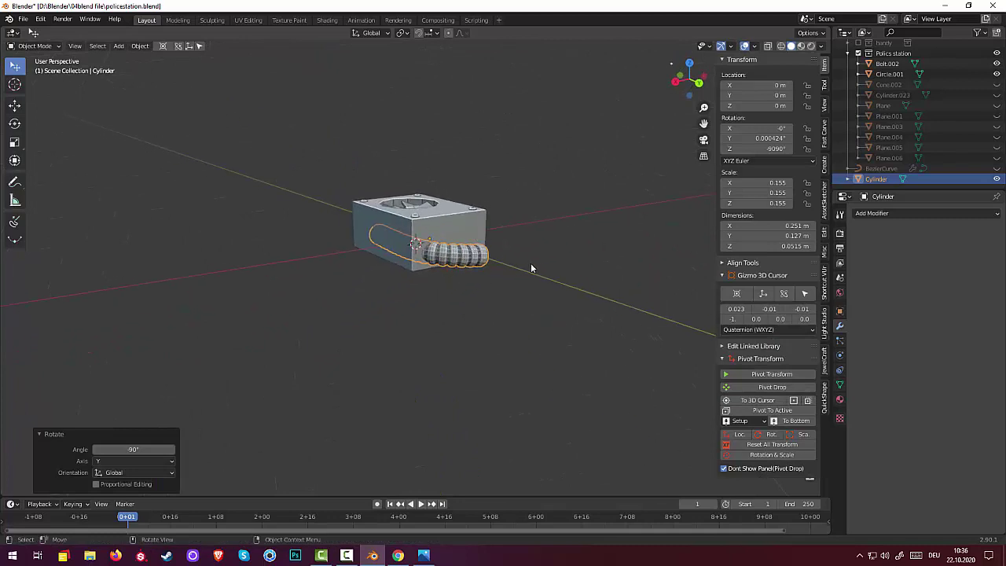
{"action": "mouse_move", "coordinate": [530, 262]}
{"action": "middle_mouse_down"}
{"action": "mouse_move", "coordinate": [501, 279]}
{"action": "mouse_move", "coordinate": [363, 290]}
{"action": "middle_mouse_up"}
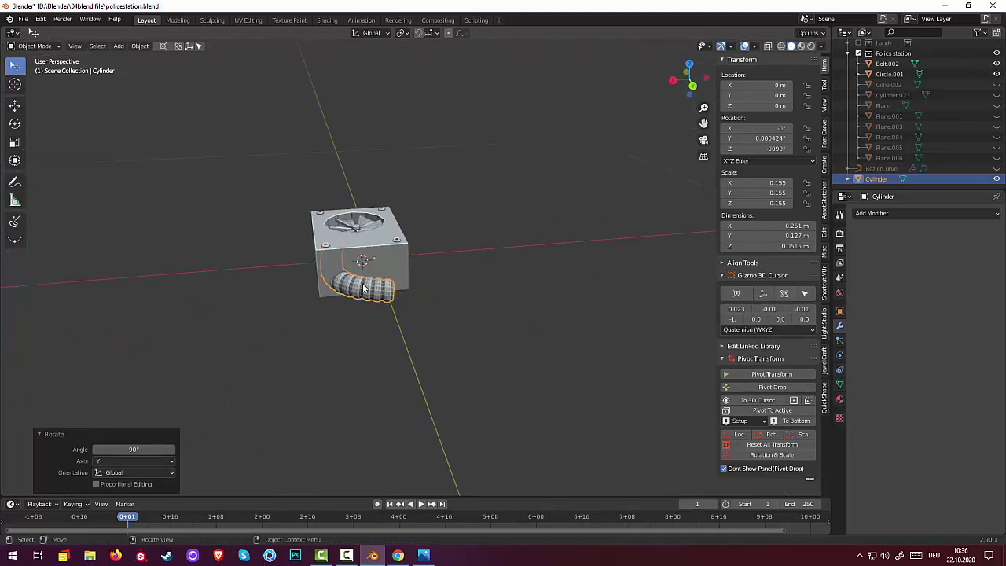
{"action": "key", "text": "r"}
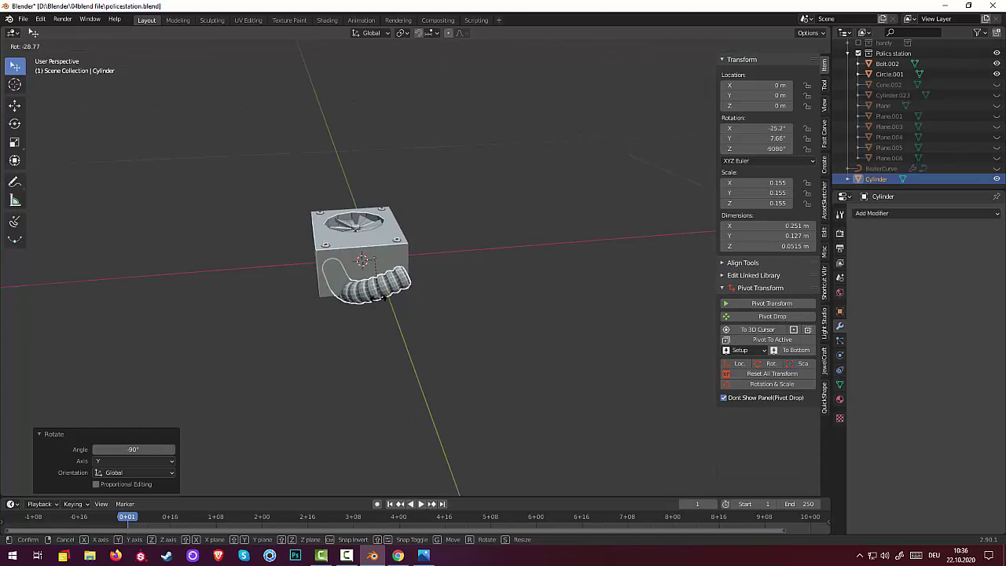
{"action": "right_click", "coordinate": [292, 269]}
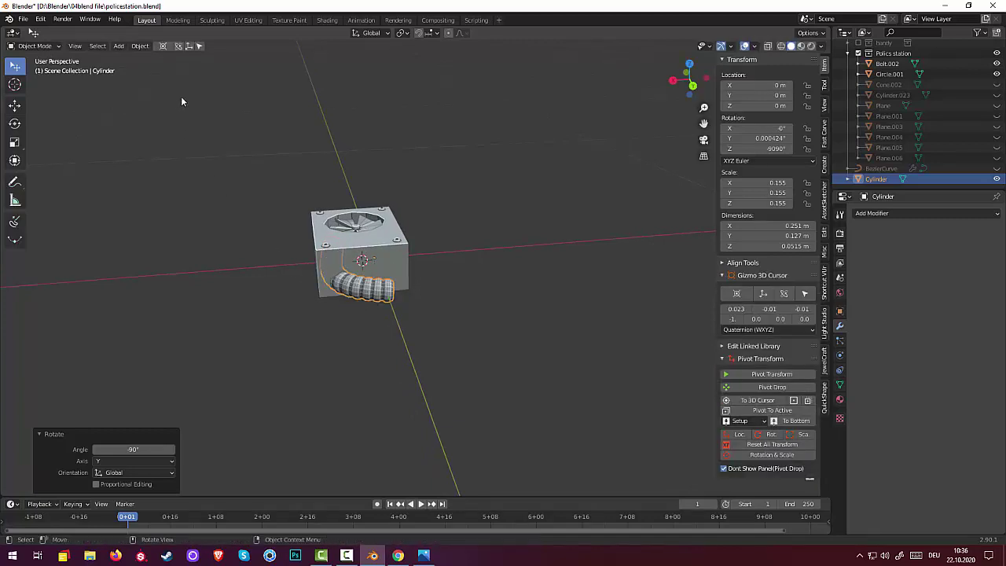
Set the hose's origin to its geometry centre
{"action": "left_click", "coordinate": [140, 46]}
{"action": "mouse_move", "coordinate": [156, 68]}
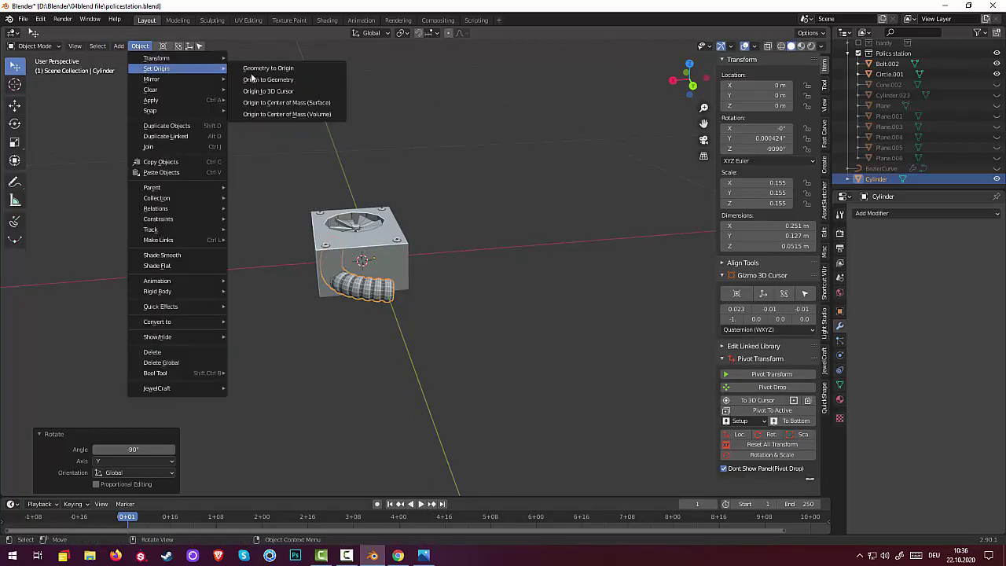
{"action": "left_click", "coordinate": [270, 81]}
{"action": "middle_click_drag", "start_coordinate": [442, 238], "coordinate": [433, 238]}
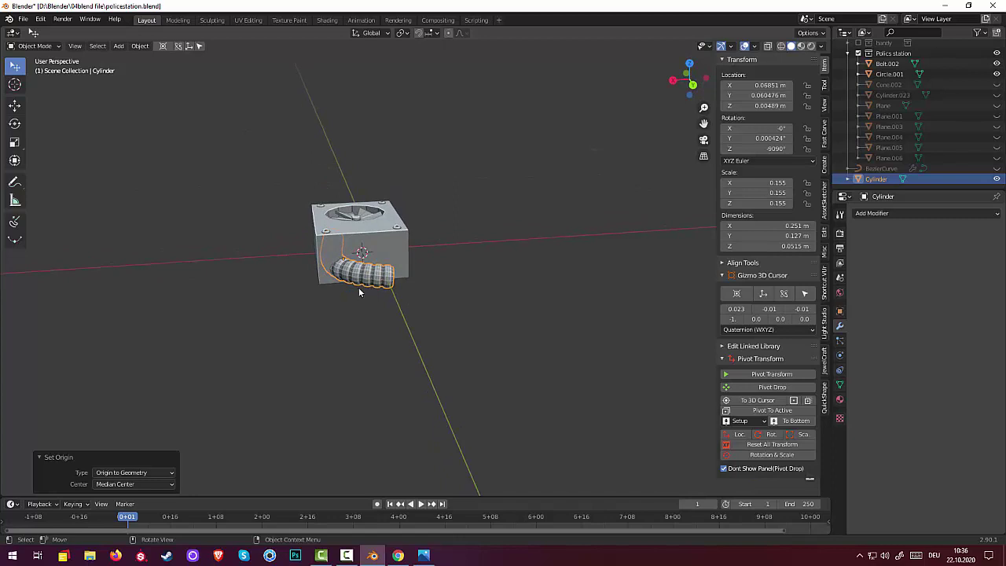
Tilt the hose -83.7° about the global Y axis
{"action": "key", "text": "r"}
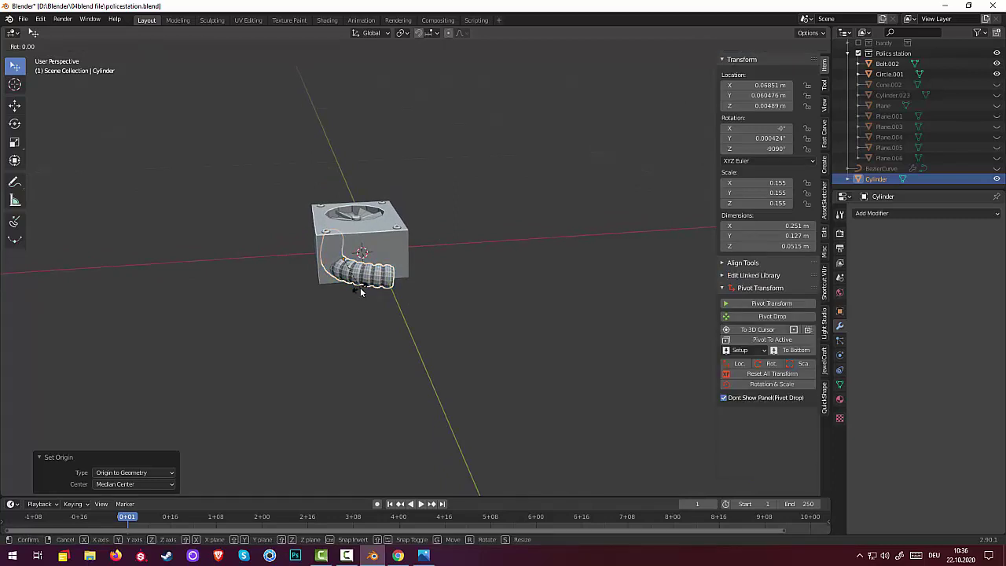
{"action": "key", "text": "y"}
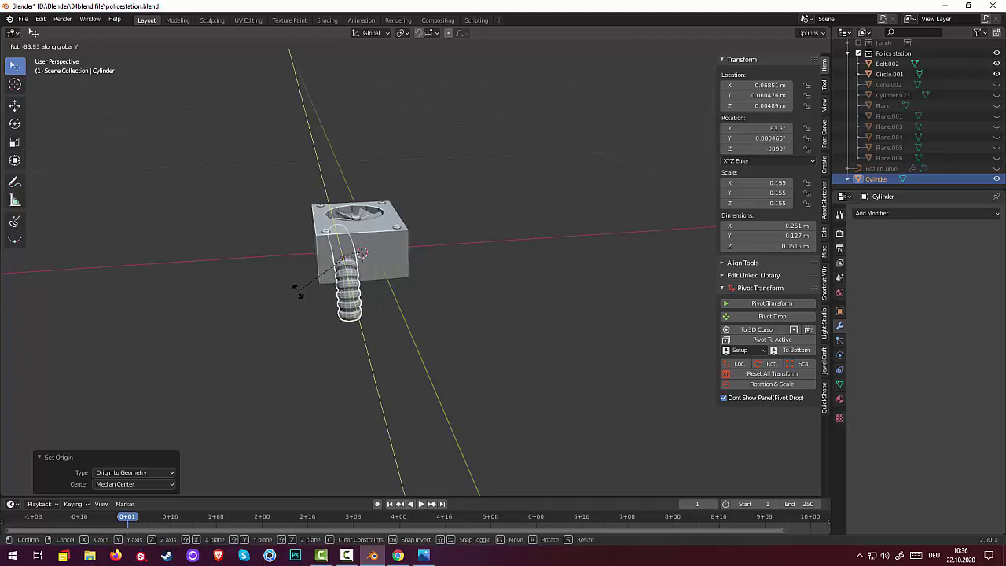
{"action": "left_click", "coordinate": [297, 290]}
{"action": "mouse_move", "coordinate": [543, 332]}
{"action": "middle_mouse_down"}
{"action": "mouse_move", "coordinate": [629, 321]}
{"action": "mouse_move", "coordinate": [614, 319]}
{"action": "middle_mouse_up"}
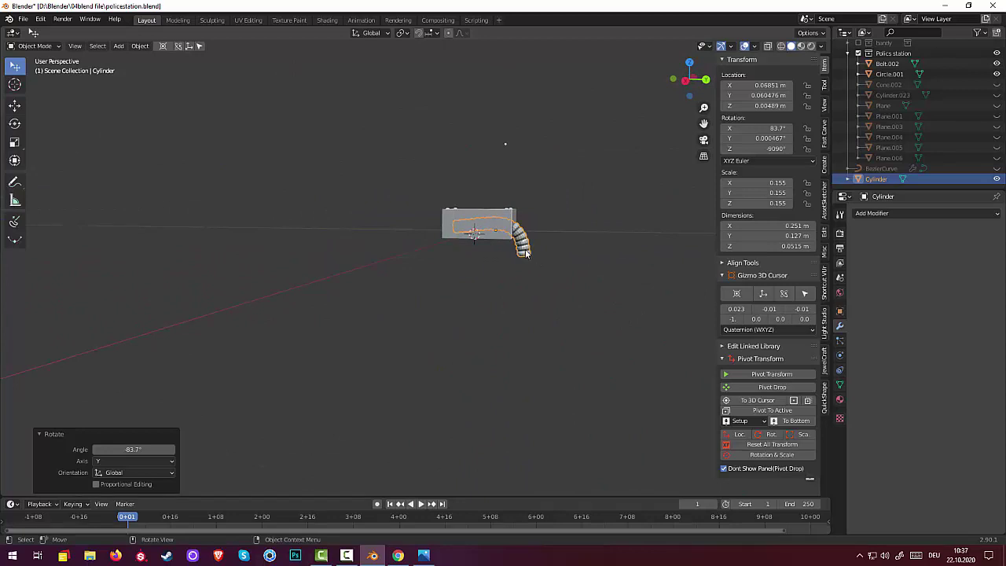
Reposition the hose, rotate it slightly and scale it to 0.758
{"action": "key", "text": "g"}
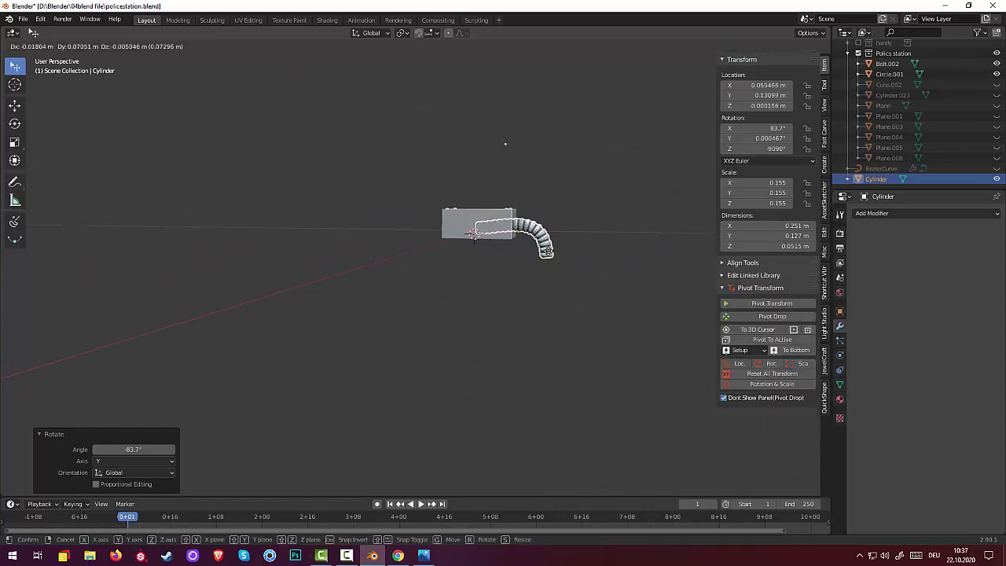
{"action": "left_click", "coordinate": [603, 258]}
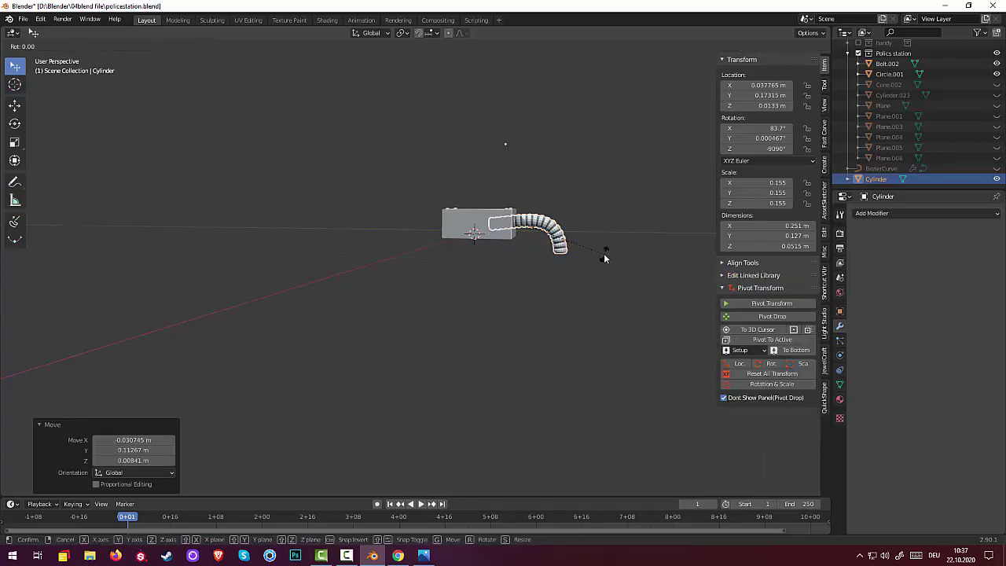
{"action": "key", "text": "r"}
{"action": "left_click", "coordinate": [595, 263]}
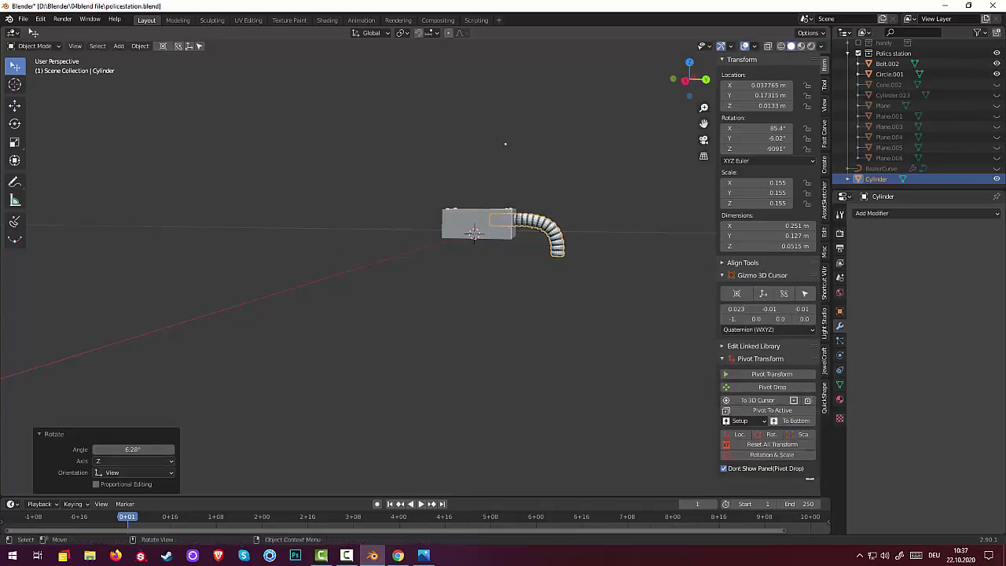
{"action": "mouse_move", "coordinate": [596, 264]}
{"action": "middle_mouse_down"}
{"action": "mouse_move", "coordinate": [479, 288]}
{"action": "mouse_move", "coordinate": [395, 283]}
{"action": "mouse_move", "coordinate": [386, 272]}
{"action": "middle_mouse_up"}
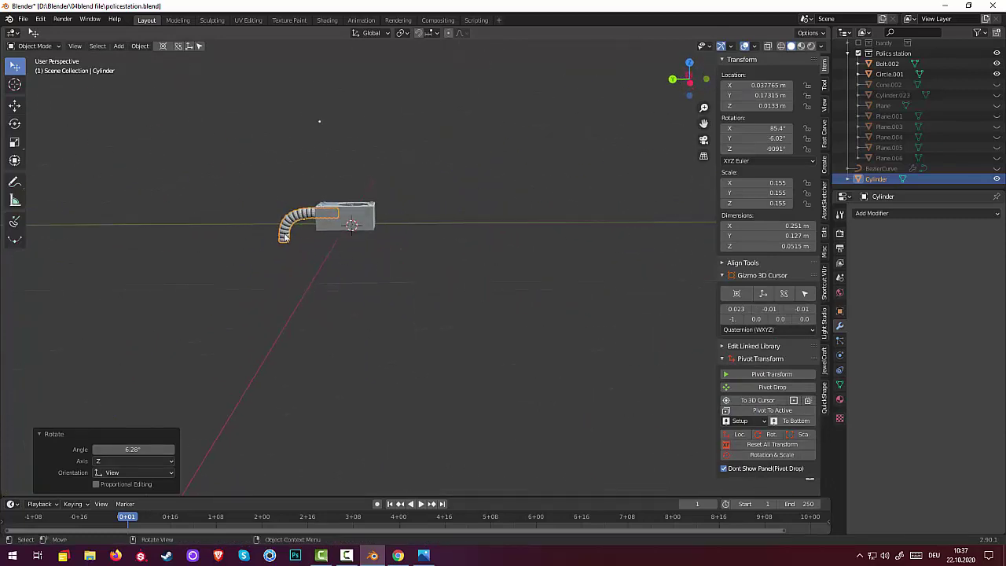
{"action": "key", "text": "s"}
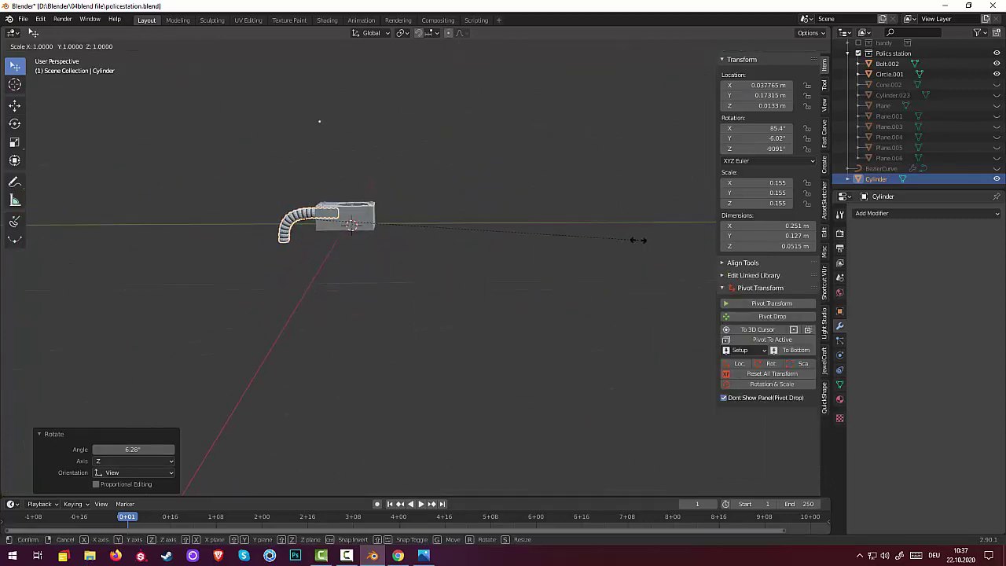
{"action": "left_click", "coordinate": [558, 243]}
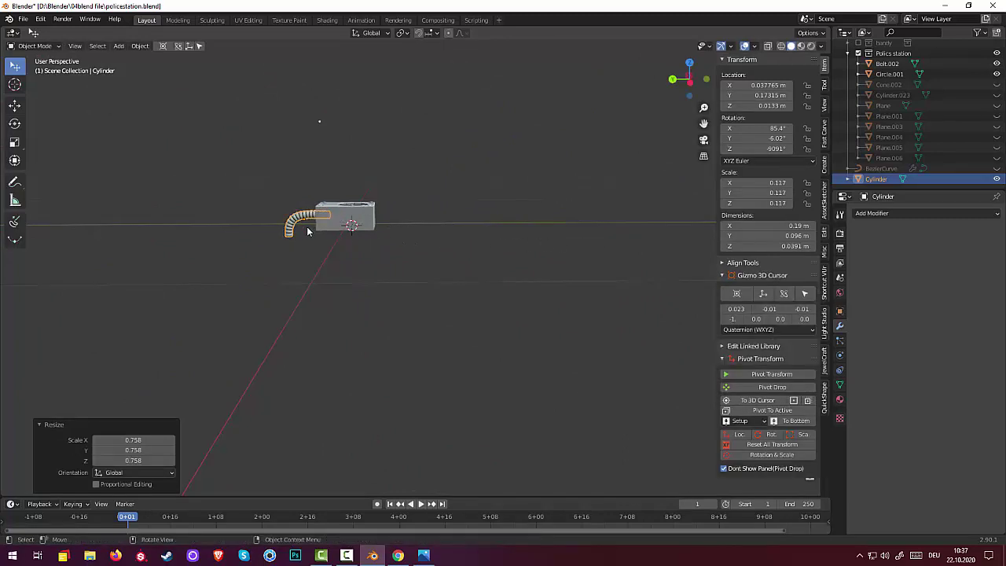
Slide the hose along Y and X to X -0.00781, Y 0.12972 m over the box's front edge
{"action": "key", "text": "g"}
{"action": "key", "text": "y"}
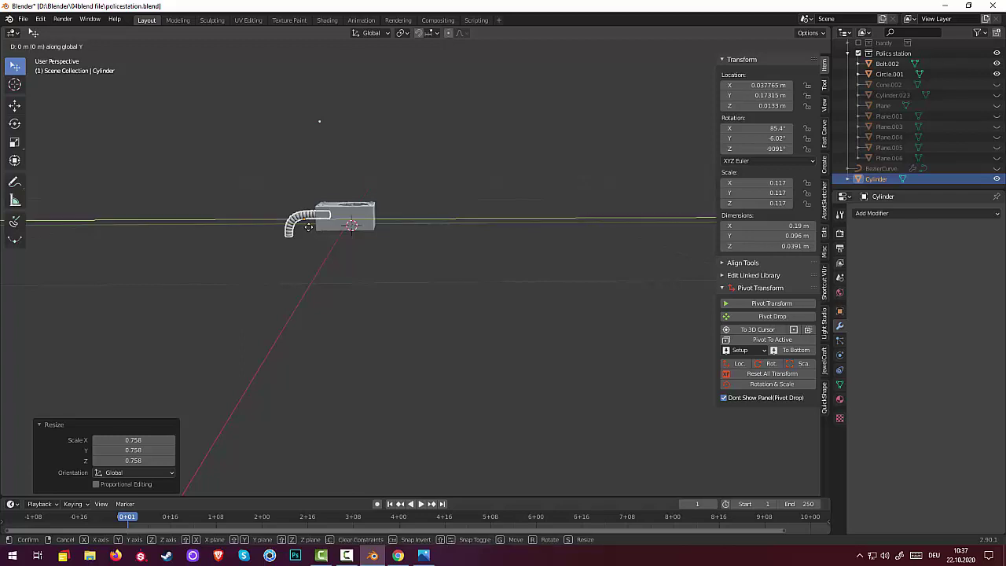
{"action": "left_click", "coordinate": [318, 226]}
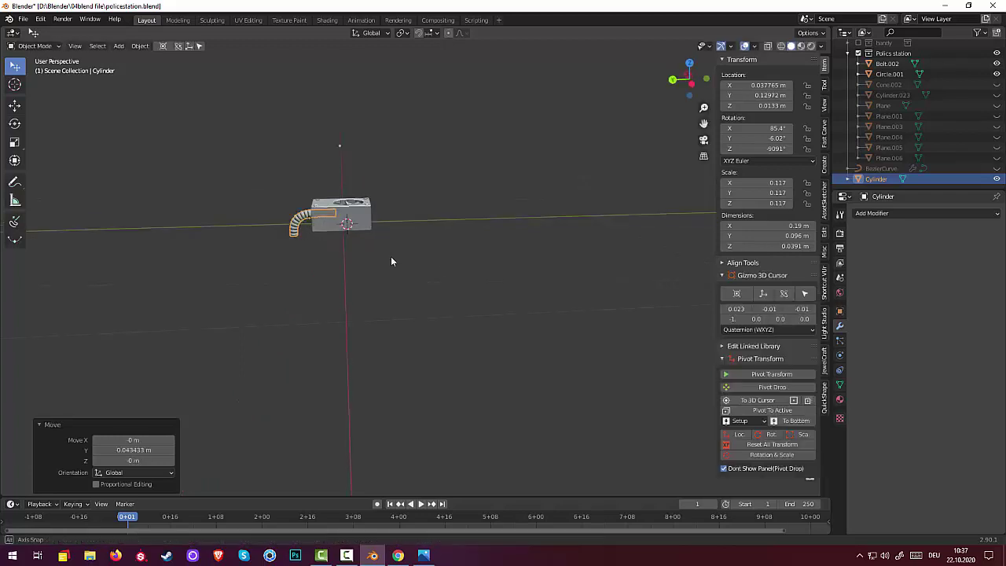
{"action": "mouse_move", "coordinate": [391, 256]}
{"action": "middle_mouse_down"}
{"action": "mouse_move", "coordinate": [503, 274]}
{"action": "mouse_move", "coordinate": [466, 332]}
{"action": "mouse_move", "coordinate": [440, 341]}
{"action": "mouse_move", "coordinate": [476, 281]}
{"action": "mouse_move", "coordinate": [453, 296]}
{"action": "mouse_move", "coordinate": [458, 261]}
{"action": "mouse_move", "coordinate": [452, 270]}
{"action": "middle_mouse_up"}
{"action": "scroll", "coordinate": [432, 347], "scroll_direction": "up", "scroll_amount": 2}
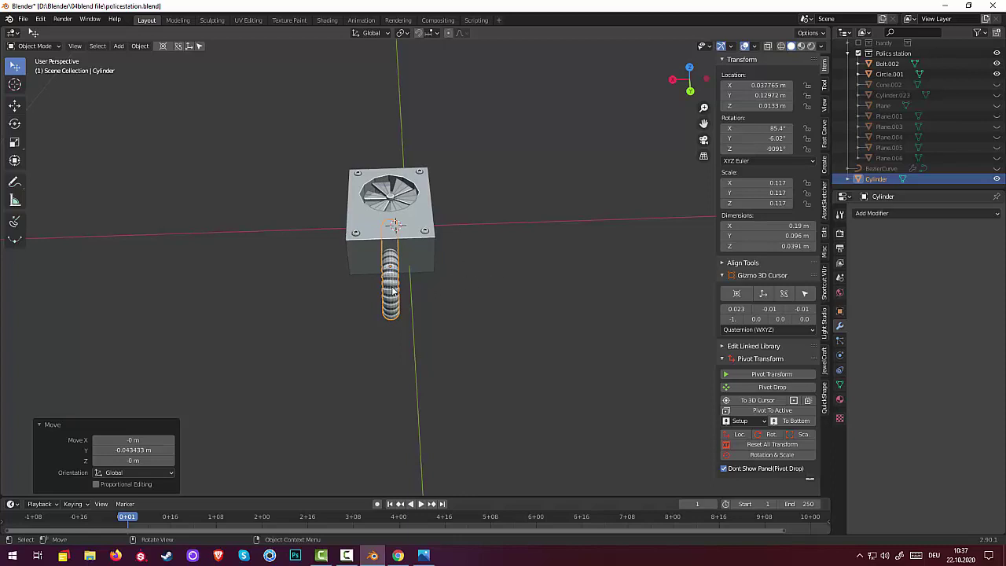
{"action": "key", "text": "g"}
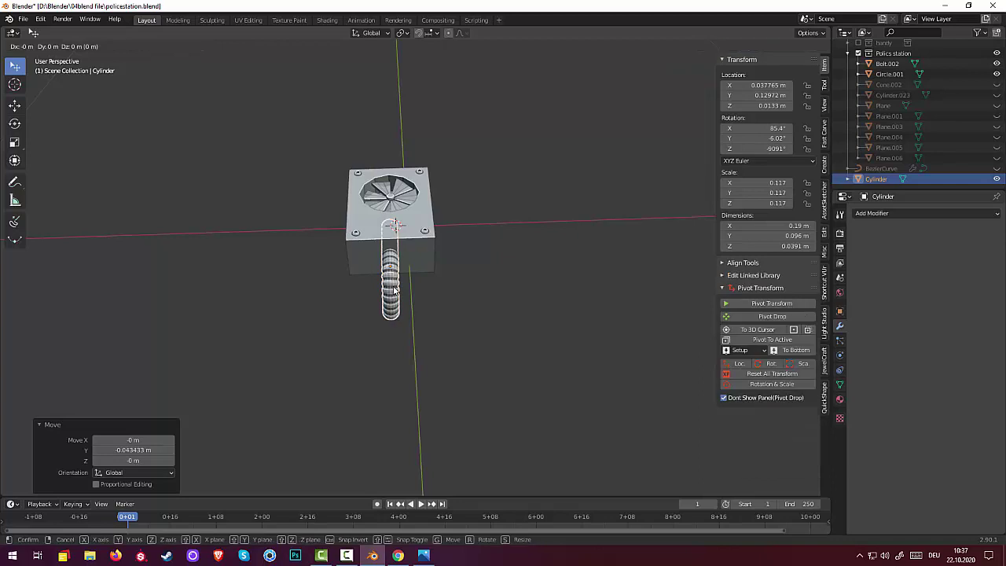
{"action": "key", "text": "x"}
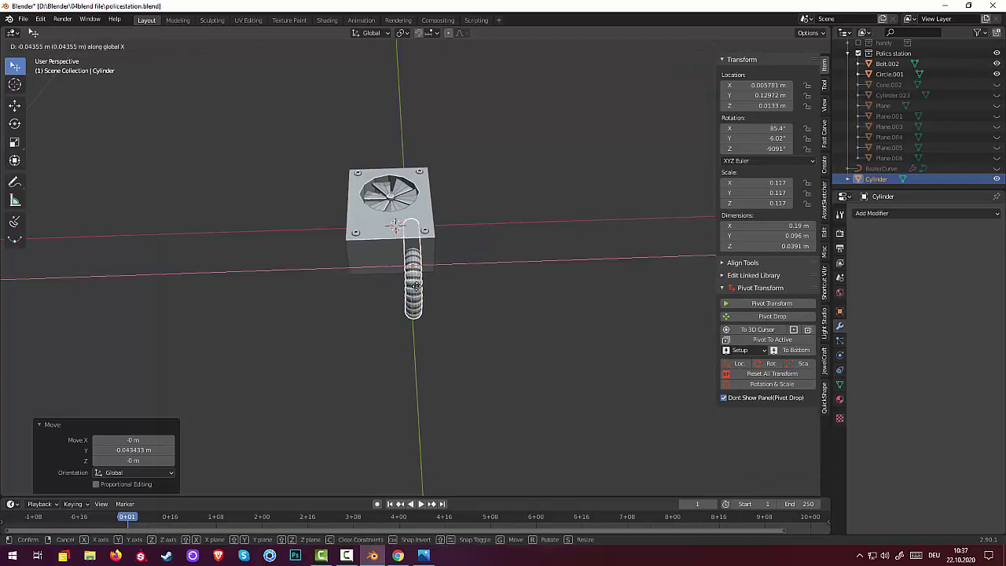
{"action": "left_click", "coordinate": [419, 291]}
{"action": "mouse_move", "coordinate": [593, 305]}
{"action": "middle_mouse_down"}
{"action": "mouse_move", "coordinate": [592, 257]}
{"action": "mouse_move", "coordinate": [584, 312]}
{"action": "mouse_move", "coordinate": [454, 347]}
{"action": "middle_mouse_up"}
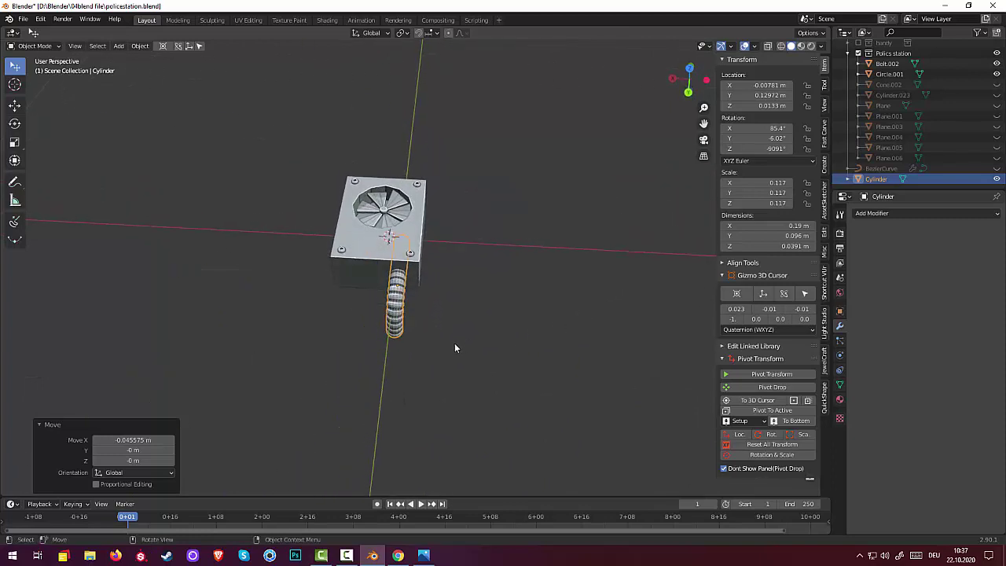
{"action": "left_click", "coordinate": [394, 315]}
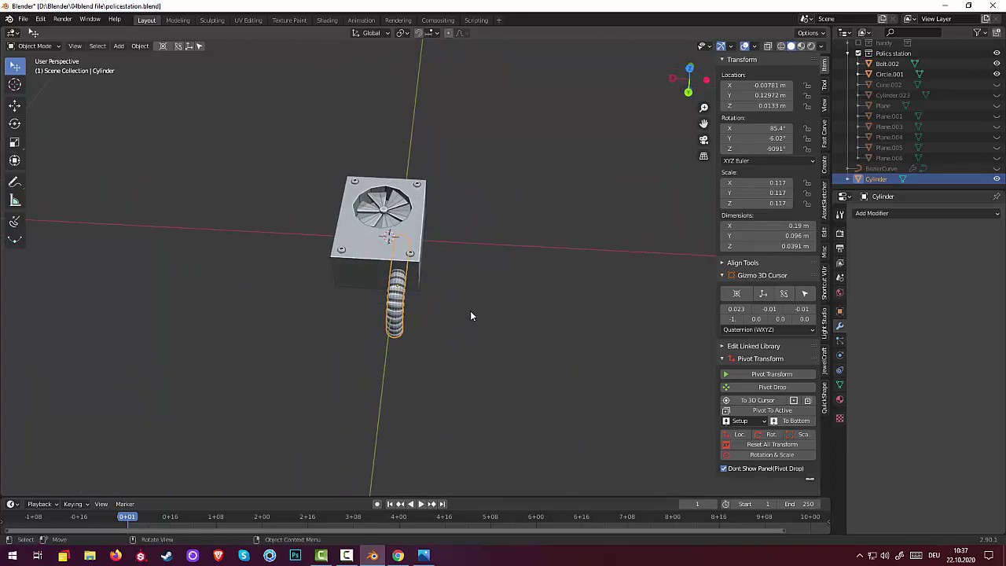
{"action": "mouse_move", "coordinate": [471, 312]}
{"action": "middle_mouse_down"}
{"action": "mouse_move", "coordinate": [486, 271]}
{"action": "mouse_move", "coordinate": [479, 267]}
{"action": "middle_mouse_up"}
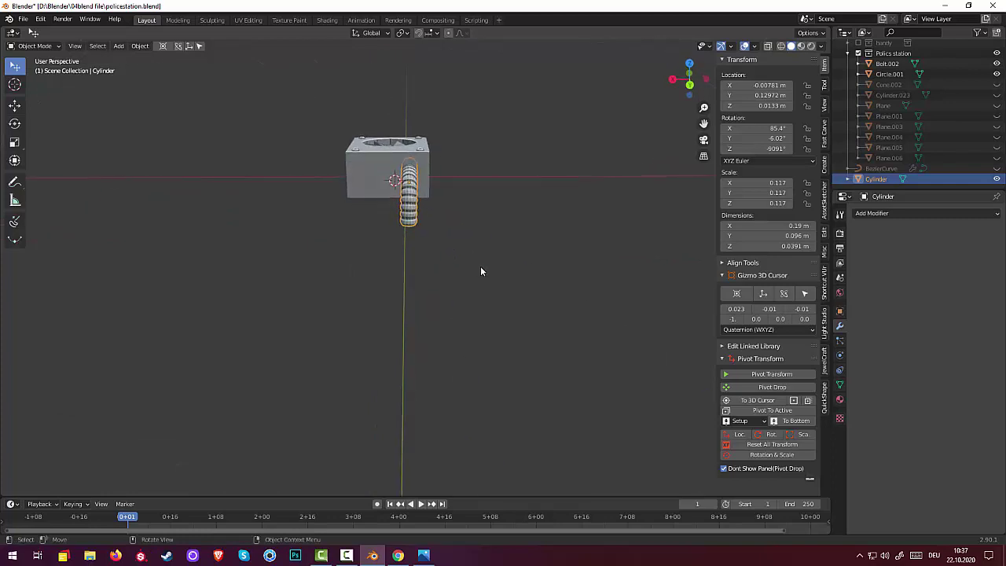
In front orthographic view, rotate the hose 1.13° to straighten it
{"action": "key", "text": "KP_3"}
{"action": "key", "text": "KP_1"}
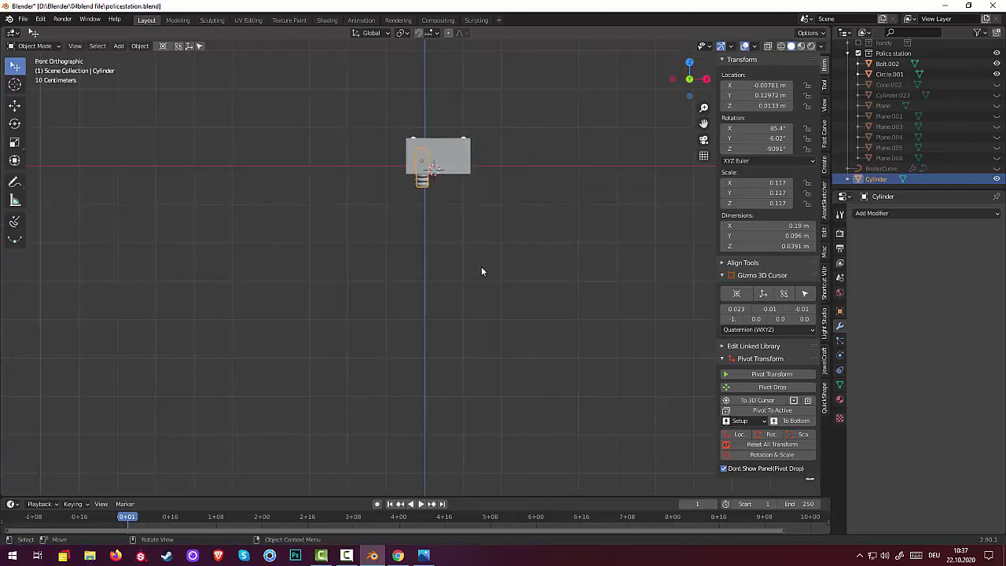
{"action": "scroll", "coordinate": [455, 224], "scroll_direction": "up", "scroll_amount": 2}
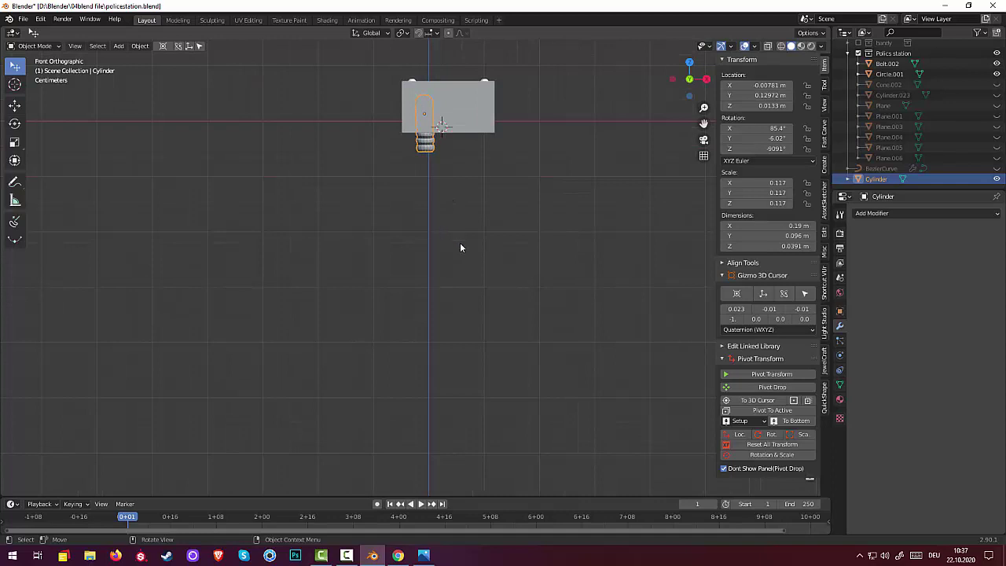
{"action": "key", "text": "r"}
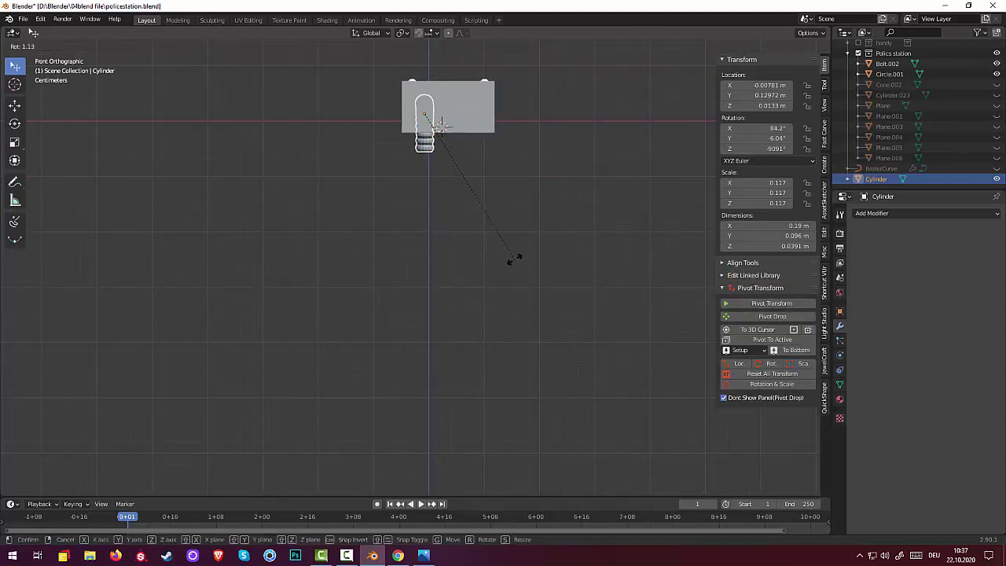
{"action": "left_click", "coordinate": [500, 264]}
Duplicate the hose as Cylinder.001 and slide it along X to 0.081233 m beside the original
{"action": "key", "text": "shift+d"}
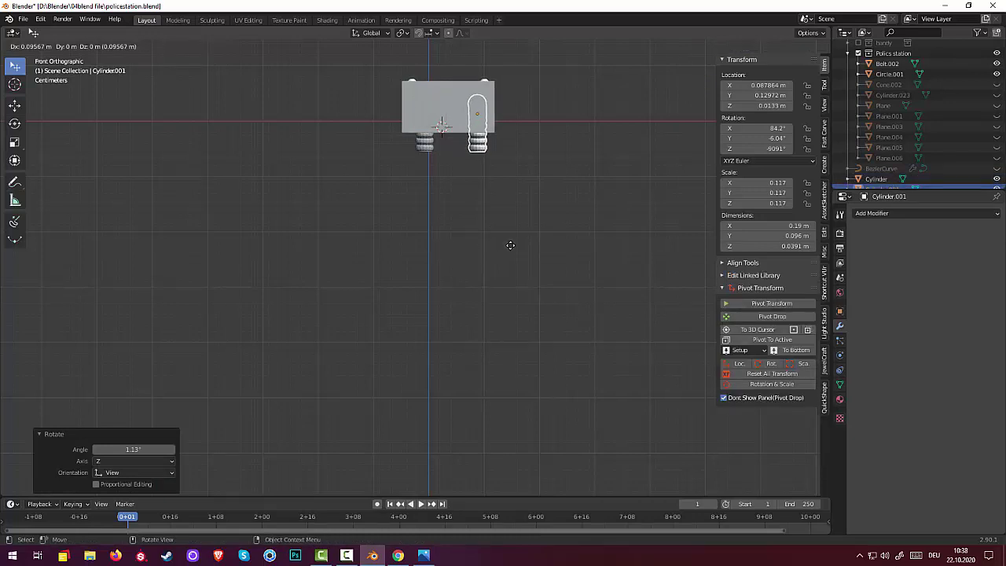
{"action": "key", "text": "x"}
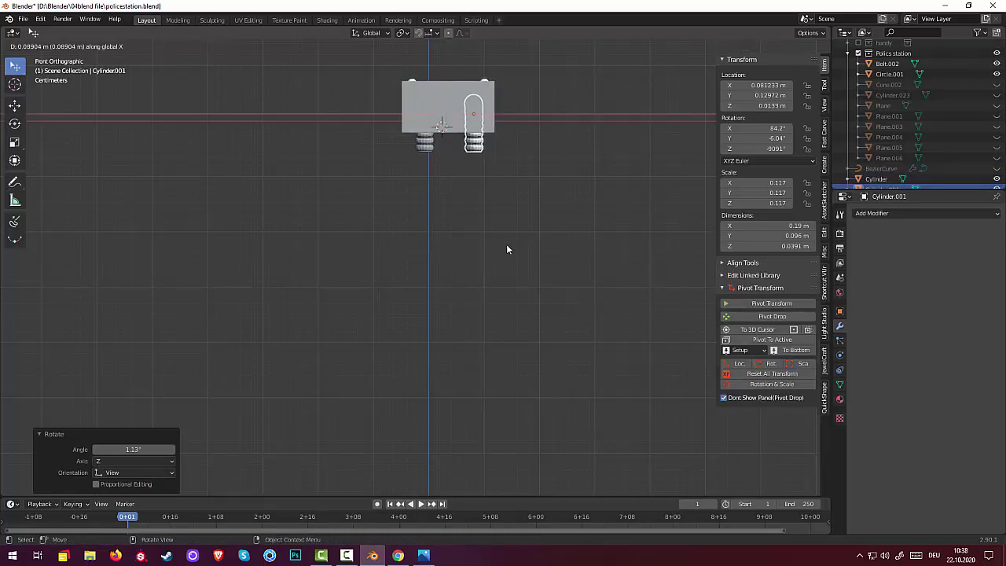
{"action": "left_click", "coordinate": [493, 257]}
{"action": "mouse_move", "coordinate": [493, 256]}
{"action": "middle_mouse_down"}
{"action": "mouse_move", "coordinate": [556, 246]}
{"action": "mouse_move", "coordinate": [704, 285]}
{"action": "mouse_move", "coordinate": [711, 295]}
{"action": "mouse_move", "coordinate": [651, 345]}
{"action": "middle_mouse_up"}
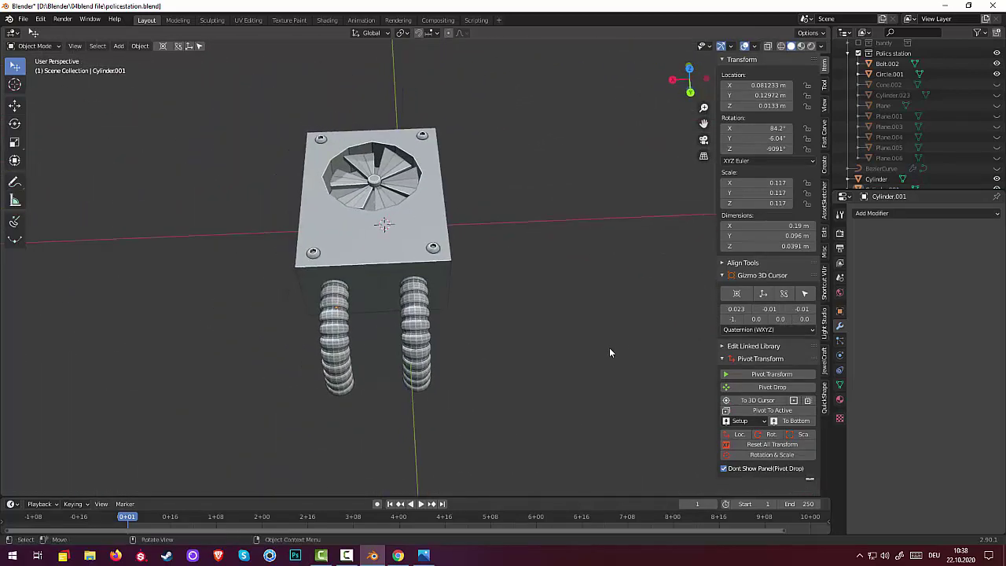
{"action": "scroll", "coordinate": [609, 352], "scroll_direction": "down", "scroll_amount": 6}
Select the fan box and hoses, undoing an accidental hose nudge
{"action": "scroll", "coordinate": [608, 351], "scroll_direction": "up", "scroll_amount": 3}
{"action": "left_click", "coordinate": [399, 287]}
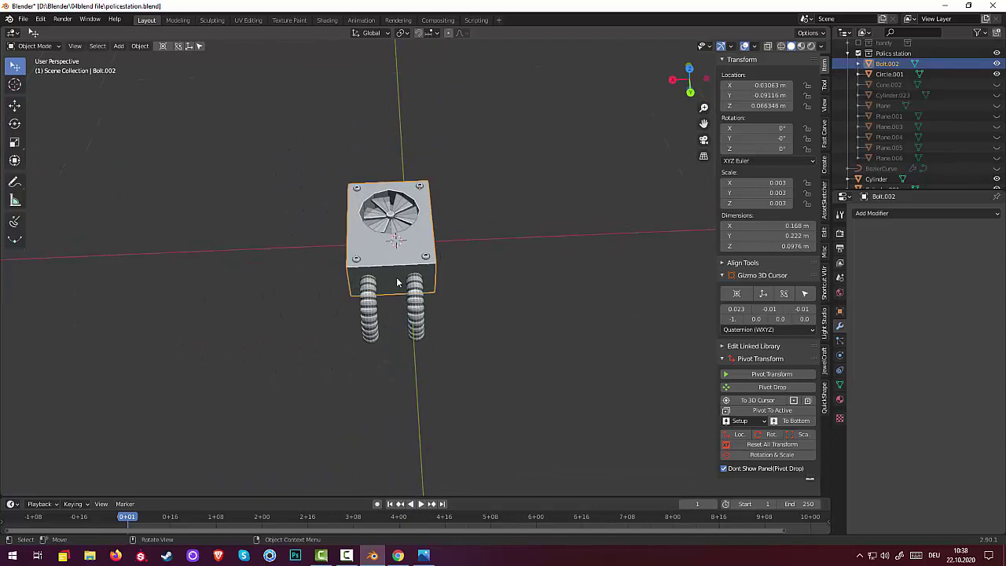
{"action": "left_click", "coordinate": [416, 295], "text": "shift"}
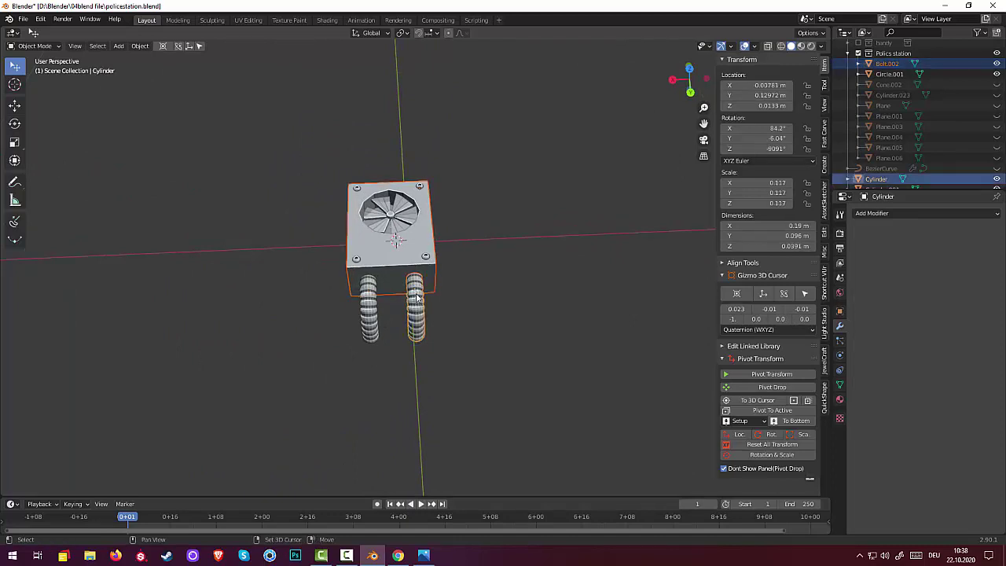
{"action": "left_click", "coordinate": [371, 295], "text": "shift"}
{"action": "left_click_drag", "start_coordinate": [419, 308], "coordinate": [399, 319]}
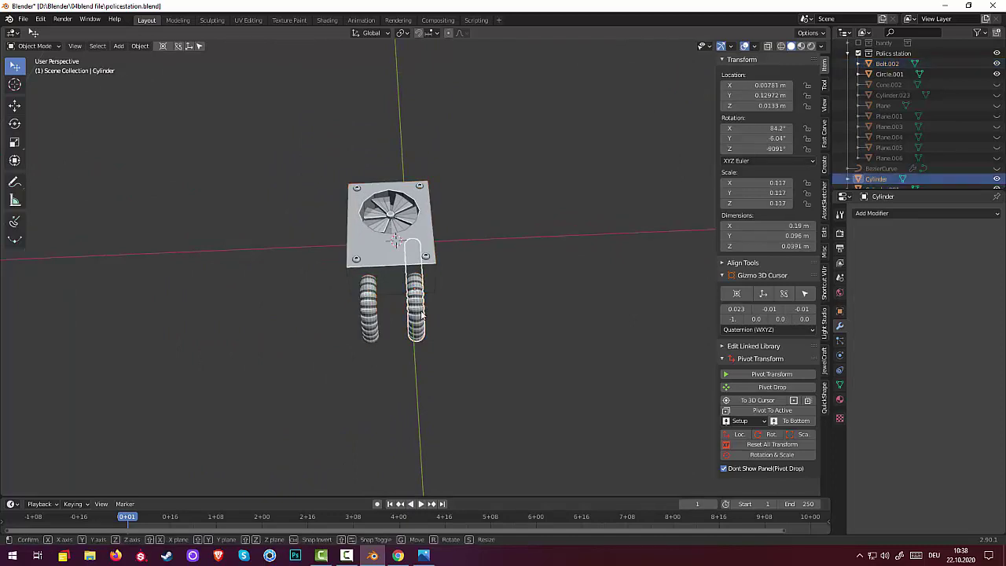
{"action": "key", "text": "ctrl+z"}
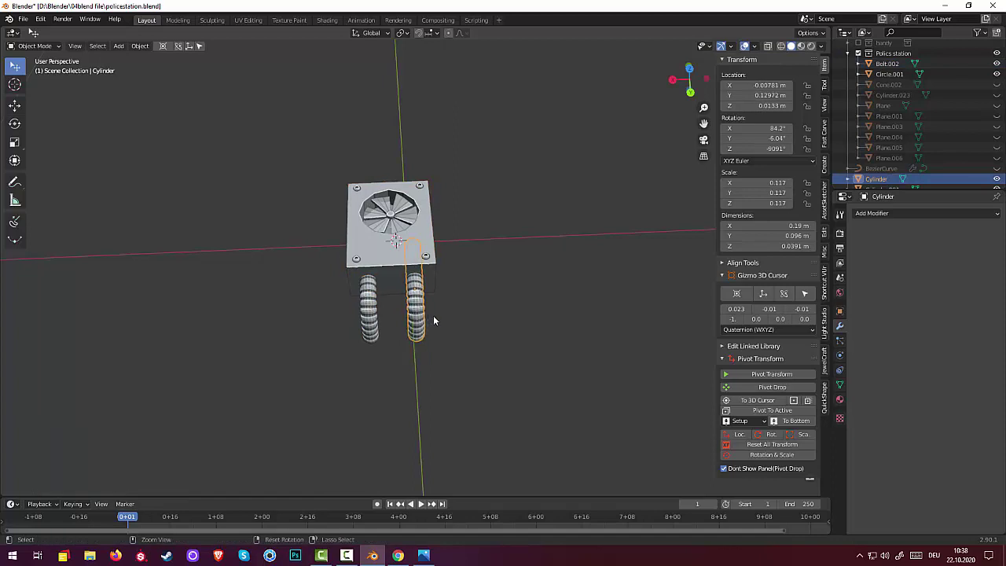
Add the left hose, fan box and fan to the selection and zoom out
{"action": "left_click", "coordinate": [373, 317], "text": "shift"}
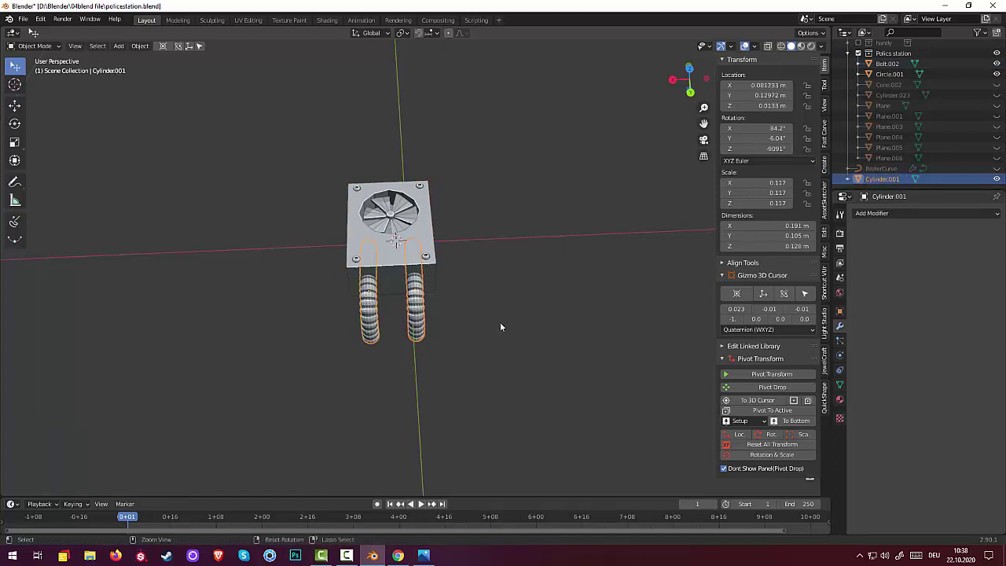
{"action": "left_click", "coordinate": [387, 260], "text": "shift"}
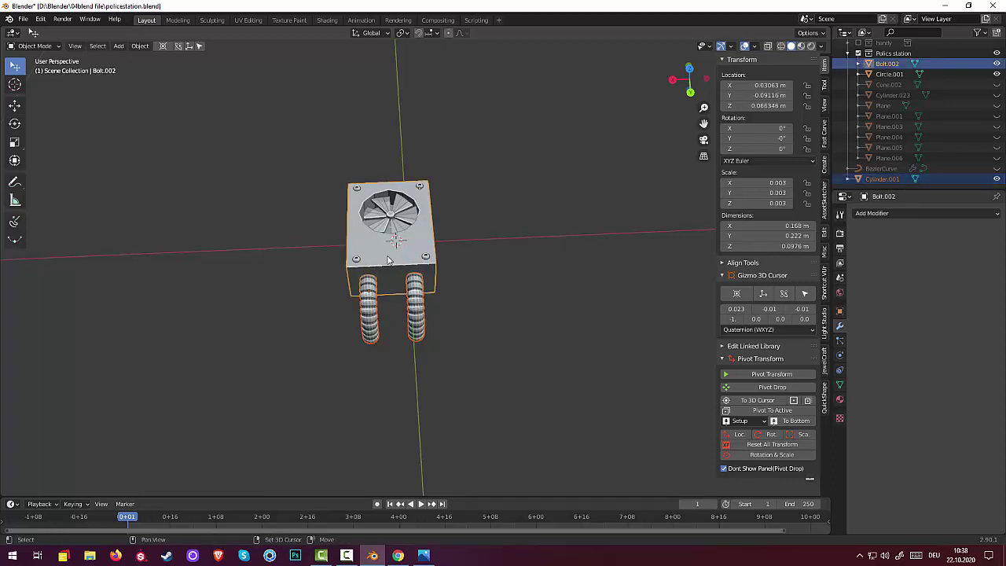
{"action": "left_click", "coordinate": [388, 212], "text": "shift"}
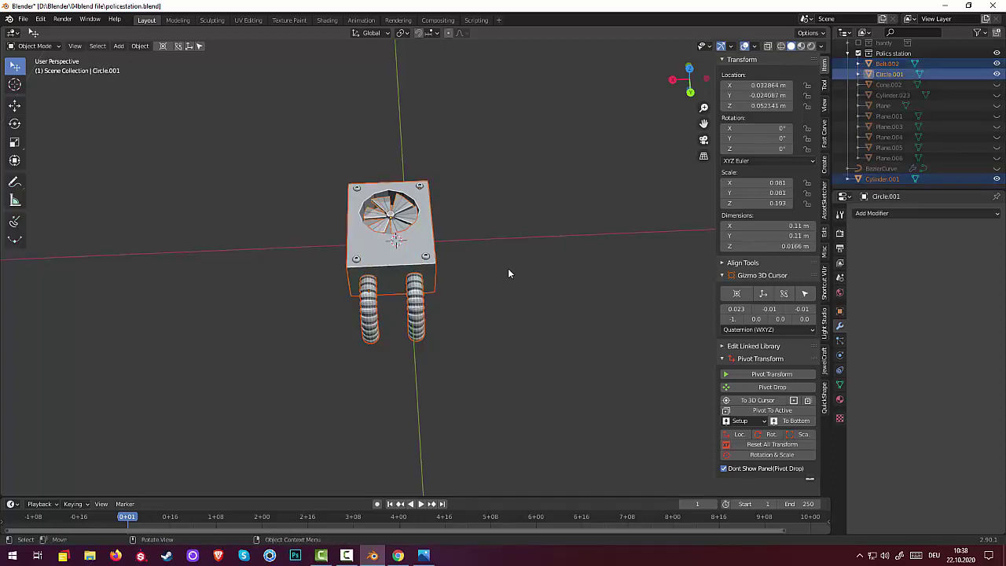
{"action": "scroll", "coordinate": [508, 270], "scroll_direction": "down", "scroll_amount": 4}
{"action": "mouse_move", "coordinate": [511, 271]}
{"action": "middle_mouse_down"}
{"action": "mouse_move", "coordinate": [524, 257]}
{"action": "mouse_move", "coordinate": [504, 251]}
{"action": "middle_mouse_up"}
{"action": "scroll", "coordinate": [503, 252], "scroll_direction": "down", "scroll_amount": 2}
{"action": "scroll", "coordinate": [498, 260], "scroll_direction": "down", "scroll_amount": 2}
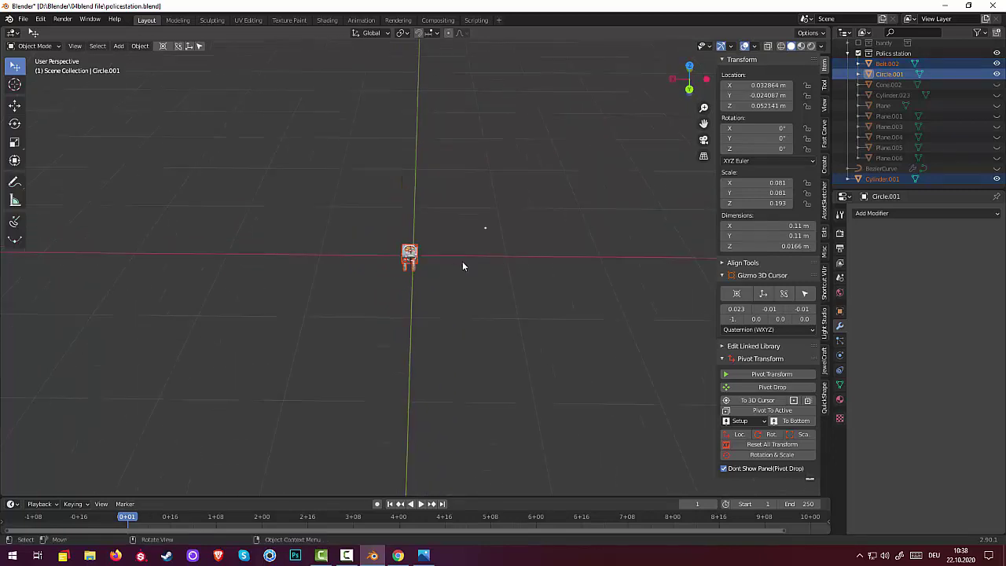
Raise the AC unit along Z and unhide the police station objects in the Outliner
{"action": "key", "text": "g"}
{"action": "key", "text": "z"}
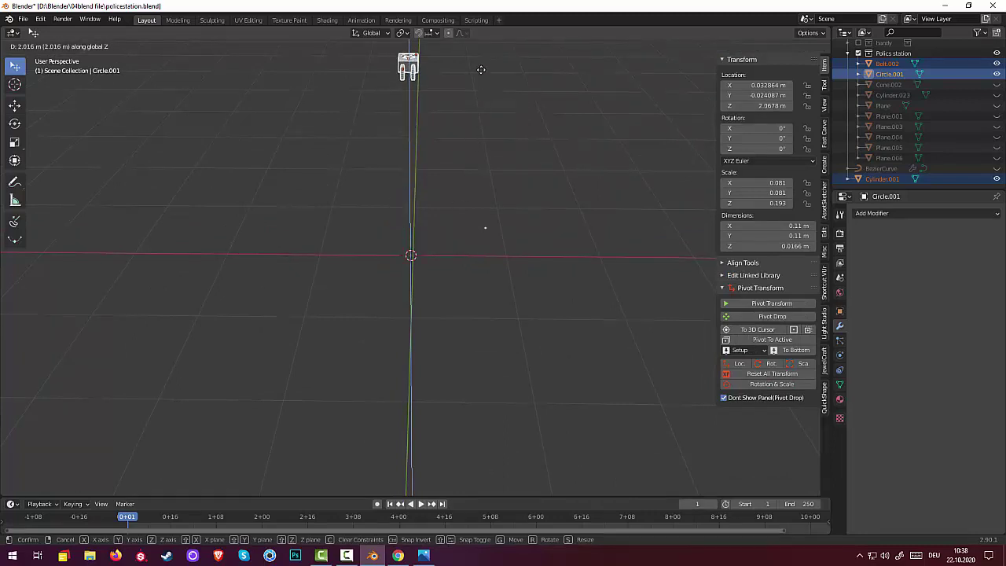
{"action": "left_click", "coordinate": [484, 74]}
{"action": "left_click_drag", "start_coordinate": [997, 84], "coordinate": [1000, 188]}
{"action": "scroll", "coordinate": [500, 227], "scroll_direction": "down", "scroll_amount": 3}
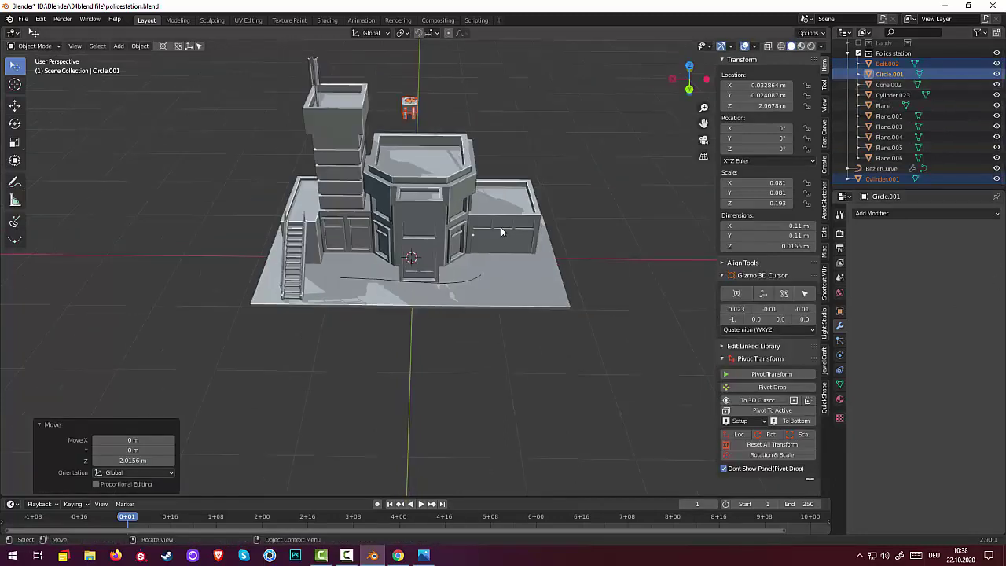
{"action": "scroll", "coordinate": [501, 226], "scroll_direction": "down", "scroll_amount": 2}
{"action": "middle_click_drag", "start_coordinate": [511, 228], "coordinate": [479, 226]}
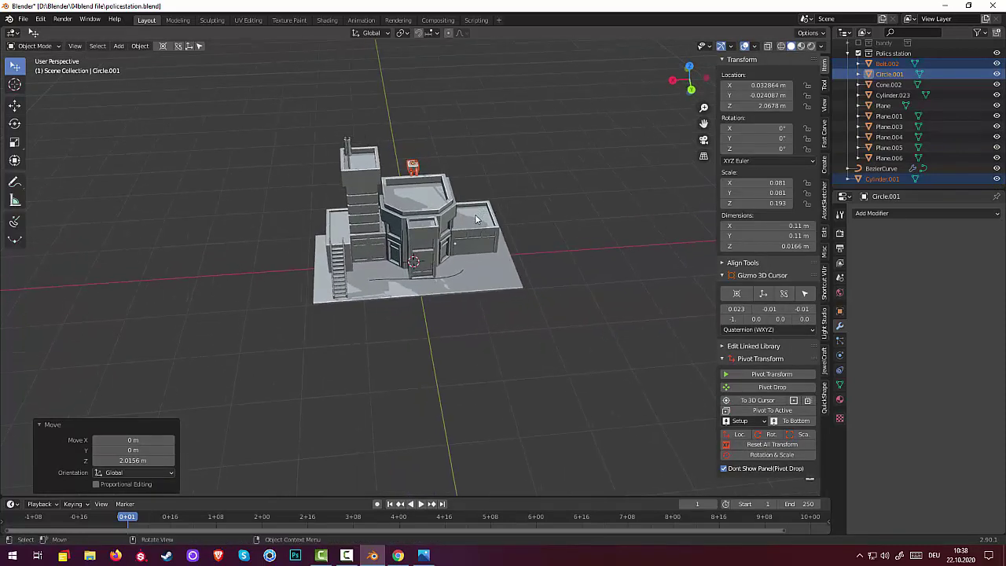
In top view, move the AC unit over the station's side-wing roof
{"action": "key", "text": "KP_7"}
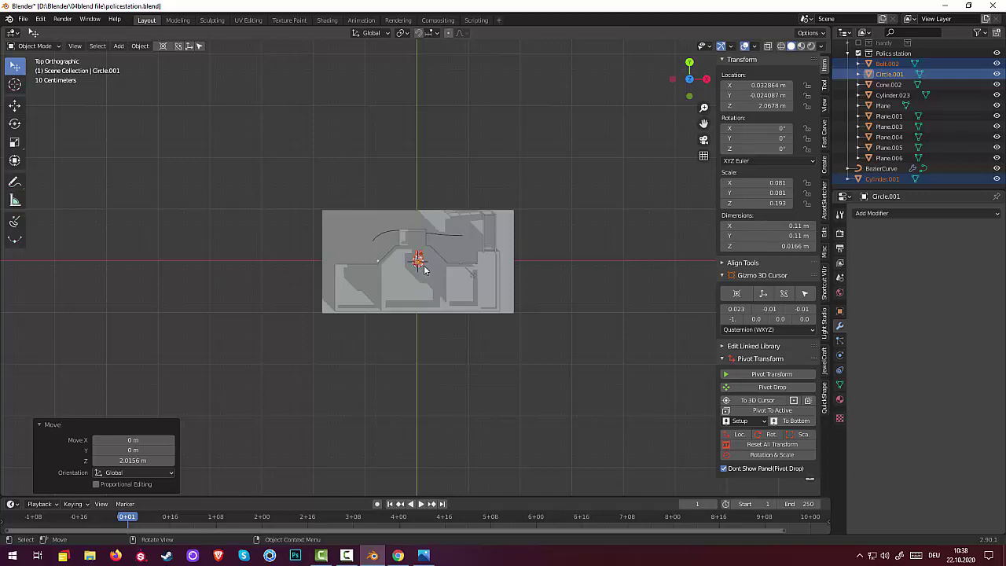
{"action": "key", "text": "g"}
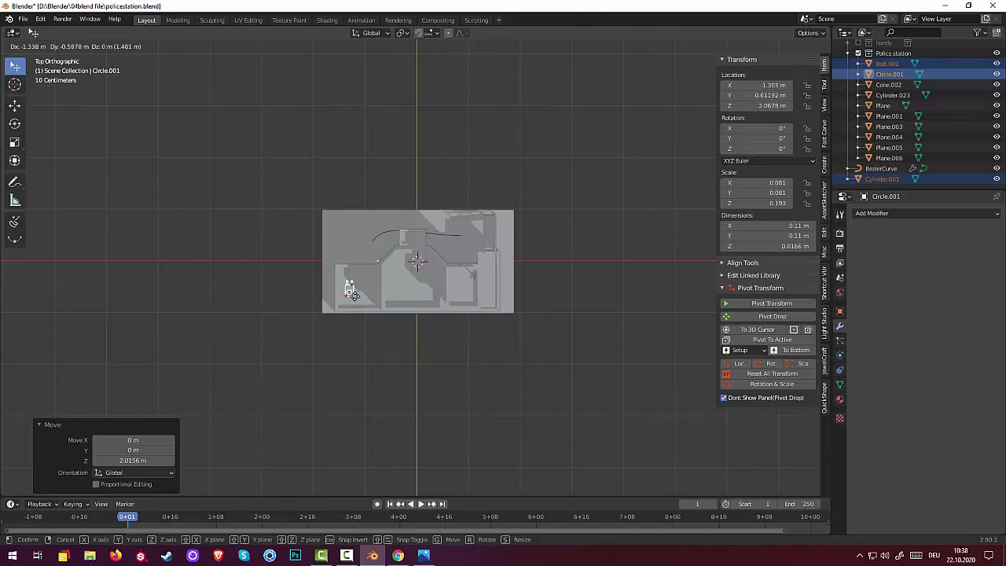
{"action": "left_click", "coordinate": [353, 295]}
{"action": "mouse_move", "coordinate": [448, 329]}
{"action": "middle_mouse_down"}
{"action": "mouse_move", "coordinate": [274, 273]}
{"action": "mouse_move", "coordinate": [194, 217]}
{"action": "middle_mouse_up"}
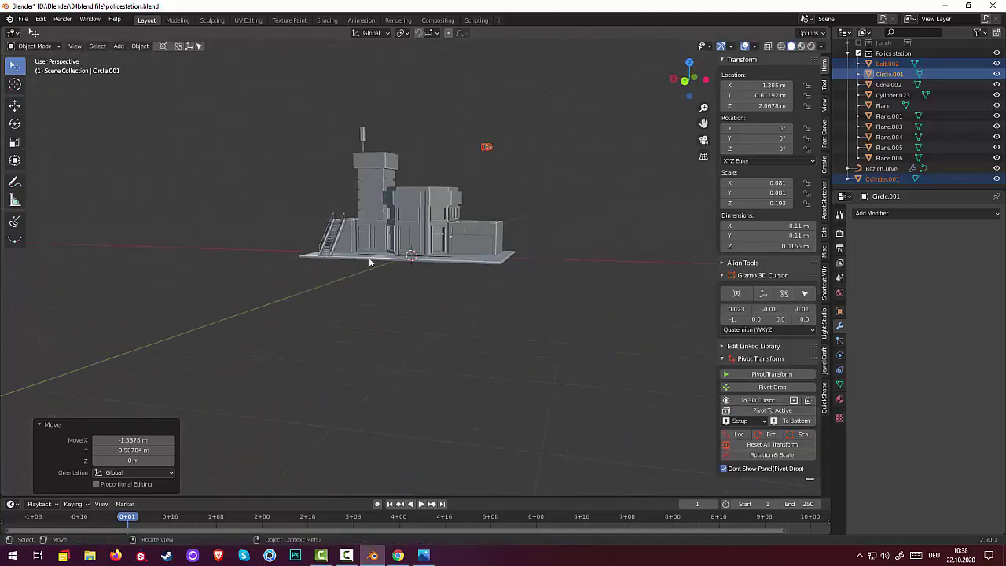
{"action": "mouse_move", "coordinate": [368, 257]}
{"action": "middle_mouse_down"}
{"action": "mouse_move", "coordinate": [401, 283]}
{"action": "mouse_move", "coordinate": [441, 272]}
{"action": "middle_mouse_up"}
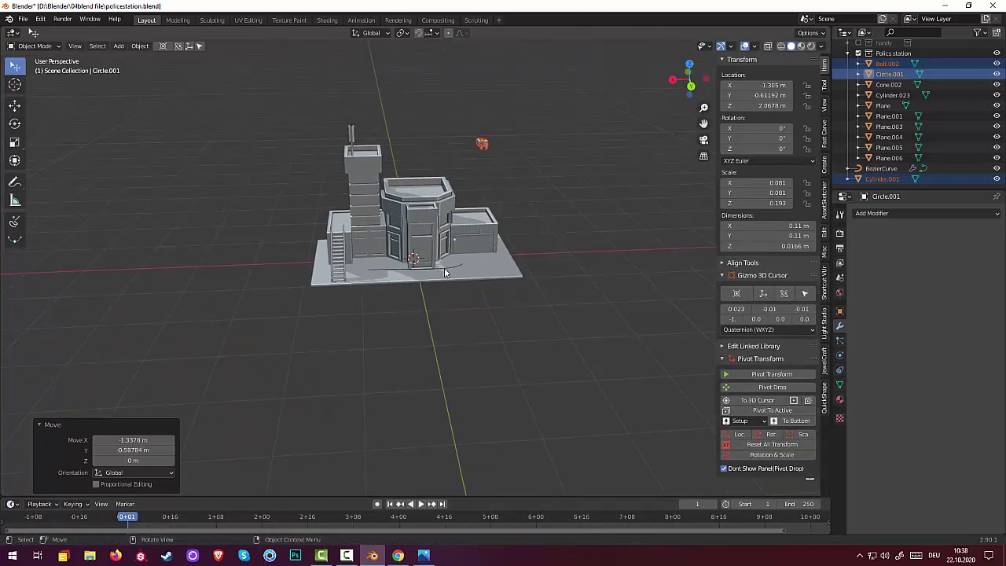
Lower the AC unit along Z toward the side-wing roof, fan at Z 0.51189 m
{"action": "key", "text": "g"}
{"action": "key", "text": "z"}
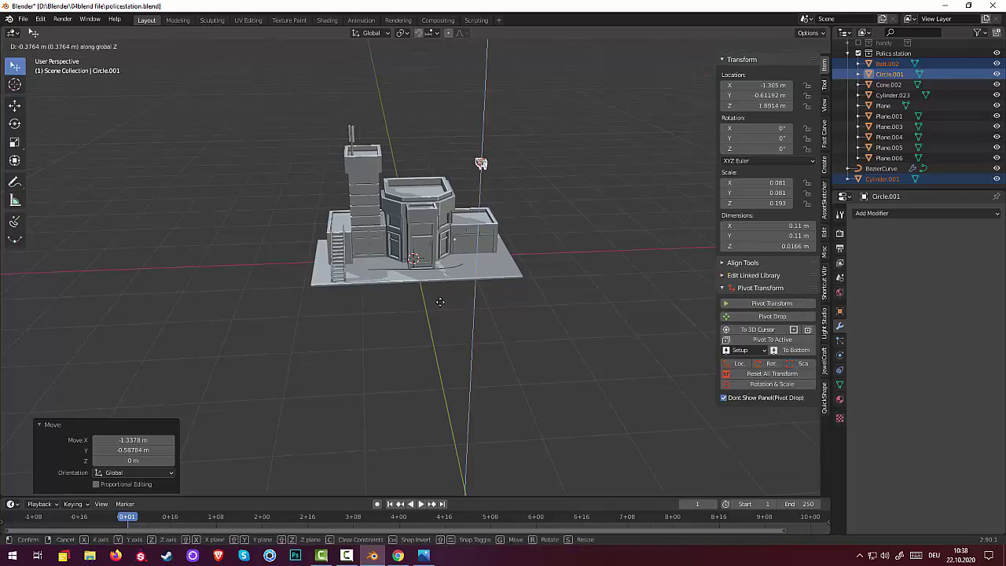
{"action": "left_click", "coordinate": [445, 347]}
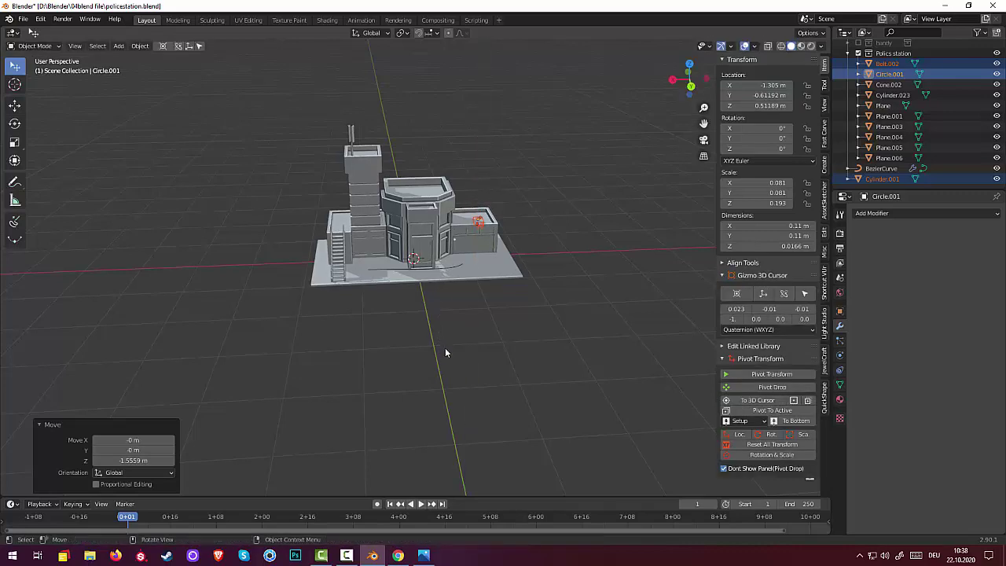
{"action": "mouse_move", "coordinate": [445, 347]}
{"action": "middle_mouse_down"}
{"action": "mouse_move", "coordinate": [537, 377]}
{"action": "mouse_move", "coordinate": [500, 393]}
{"action": "middle_mouse_up"}
{"action": "scroll", "coordinate": [499, 390], "scroll_direction": "up", "scroll_amount": 3}
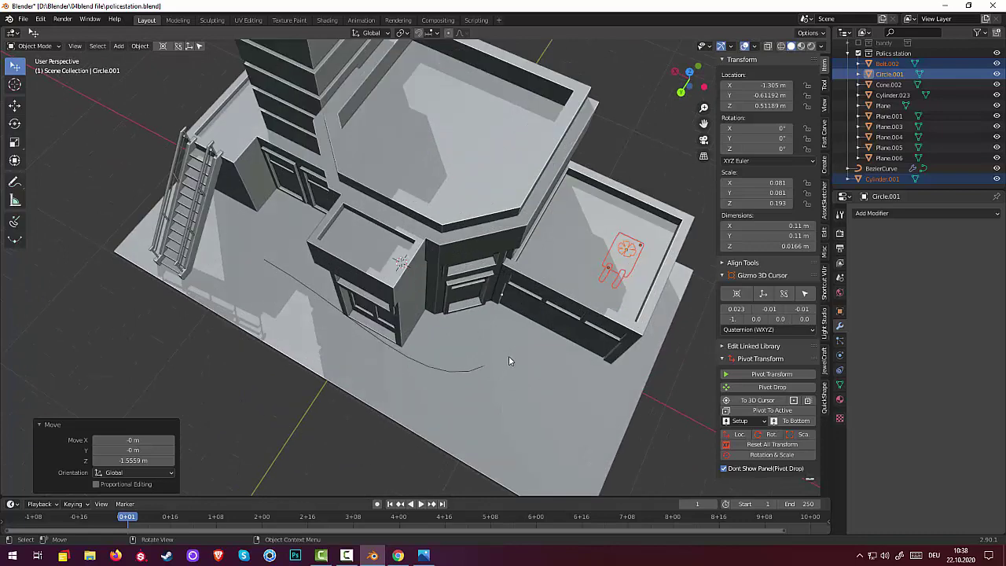
Adjust the AC unit's height so it rests on the roof, fan at Z 0.60986 m
{"action": "scroll", "coordinate": [509, 355], "scroll_direction": "up", "scroll_amount": 2}
{"action": "mouse_move", "coordinate": [527, 345]}
{"action": "middle_mouse_down"}
{"action": "mouse_move", "coordinate": [475, 328]}
{"action": "mouse_move", "coordinate": [598, 363]}
{"action": "middle_mouse_up"}
{"action": "key", "text": "g"}
{"action": "key", "text": "z"}
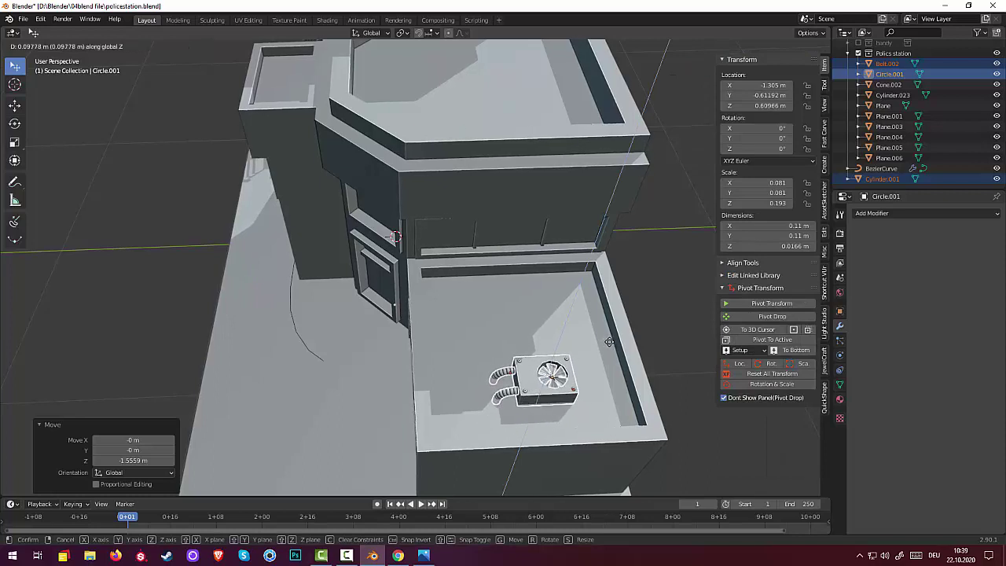
{"action": "left_click", "coordinate": [610, 345]}
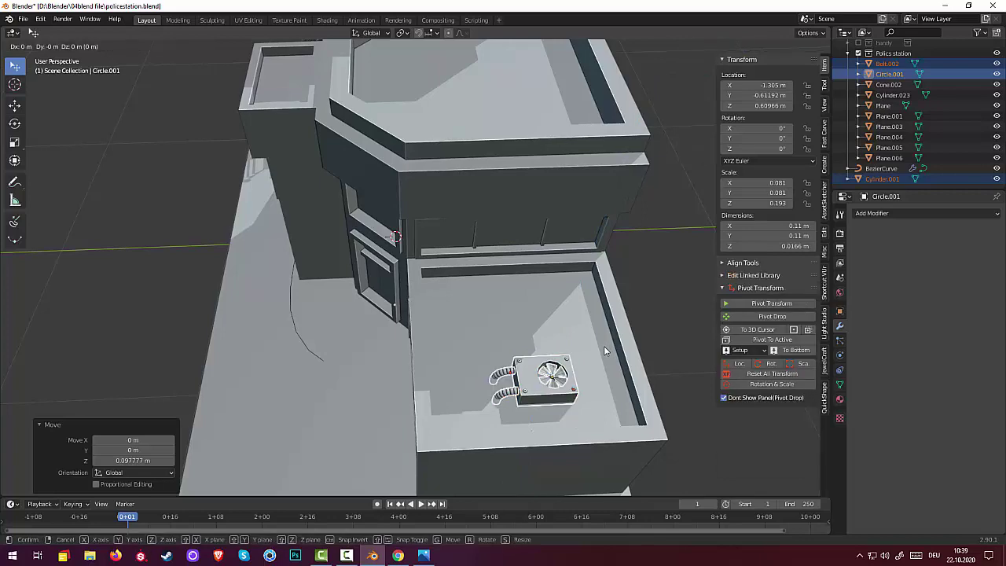
Nudge the AC unit -0.11 m along Y, fan ending at Y -0.72212 m
{"action": "key", "text": "g"}
{"action": "key", "text": "y"}
{"action": "left_click", "coordinate": [632, 351]}
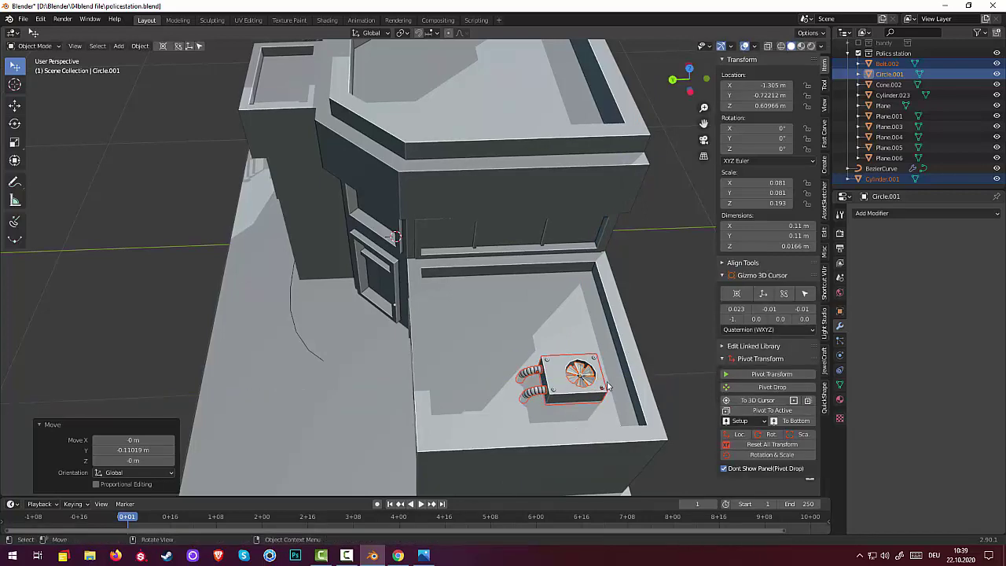
{"action": "mouse_move", "coordinate": [633, 352]}
{"action": "middle_mouse_down"}
{"action": "mouse_move", "coordinate": [651, 410]}
{"action": "mouse_move", "coordinate": [654, 386]}
{"action": "middle_mouse_up"}
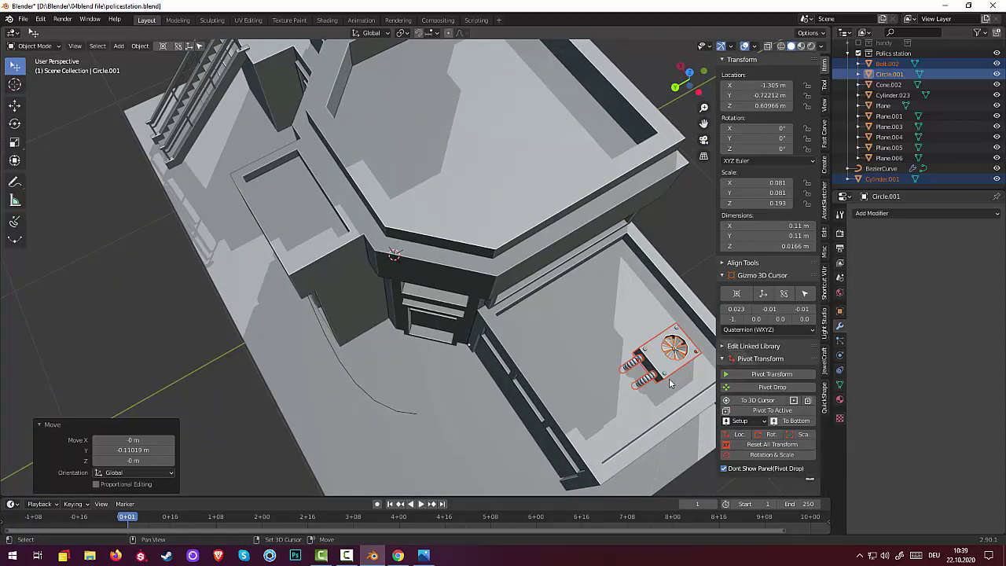
Duplicate the AC unit and slide the copy along X beside the first, fan at X -1.0882 m
{"action": "key", "text": "shift+d"}
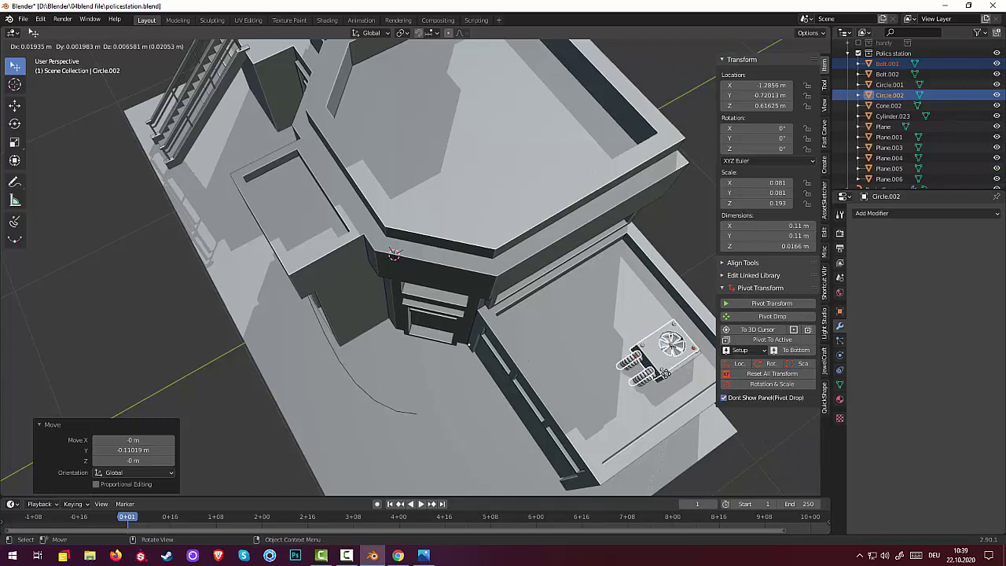
{"action": "key", "text": "x"}
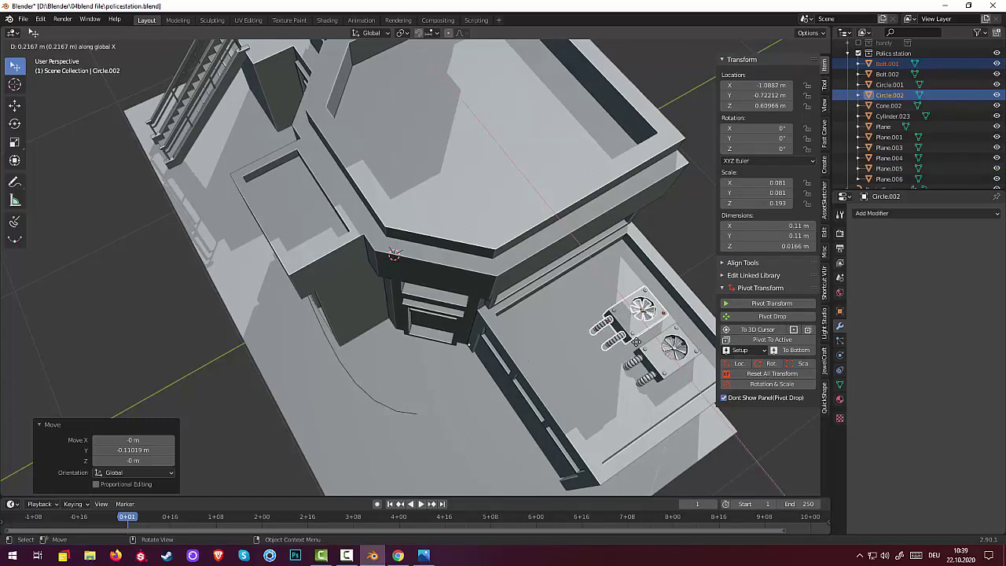
{"action": "left_click", "coordinate": [637, 344]}
Orbit around the building to inspect both AC units on the side-wing roof
{"action": "scroll", "coordinate": [680, 246], "scroll_direction": "down", "scroll_amount": 4}
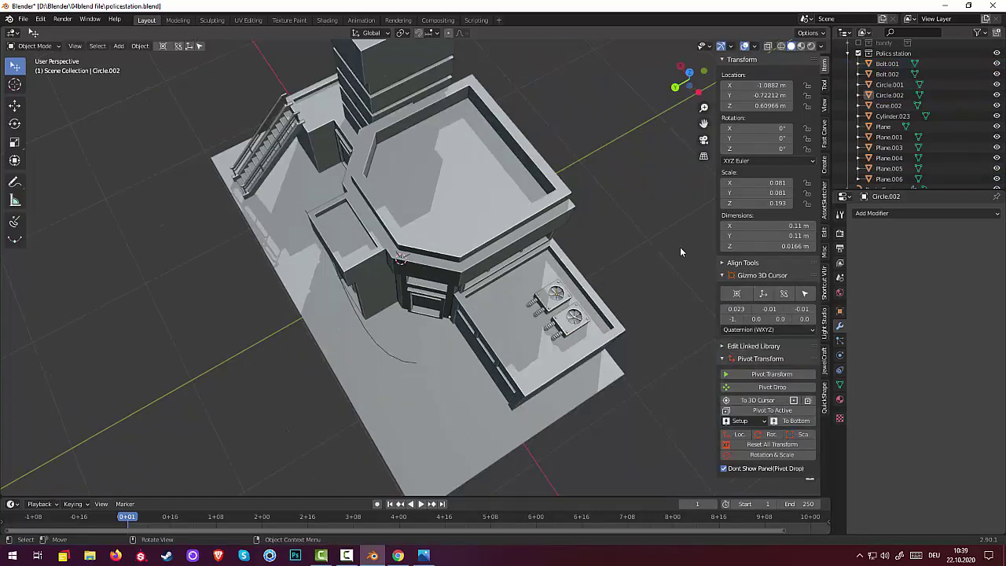
{"action": "scroll", "coordinate": [612, 314], "scroll_direction": "down", "scroll_amount": 2}
{"action": "middle_click_drag", "start_coordinate": [611, 314], "coordinate": [703, 292]}
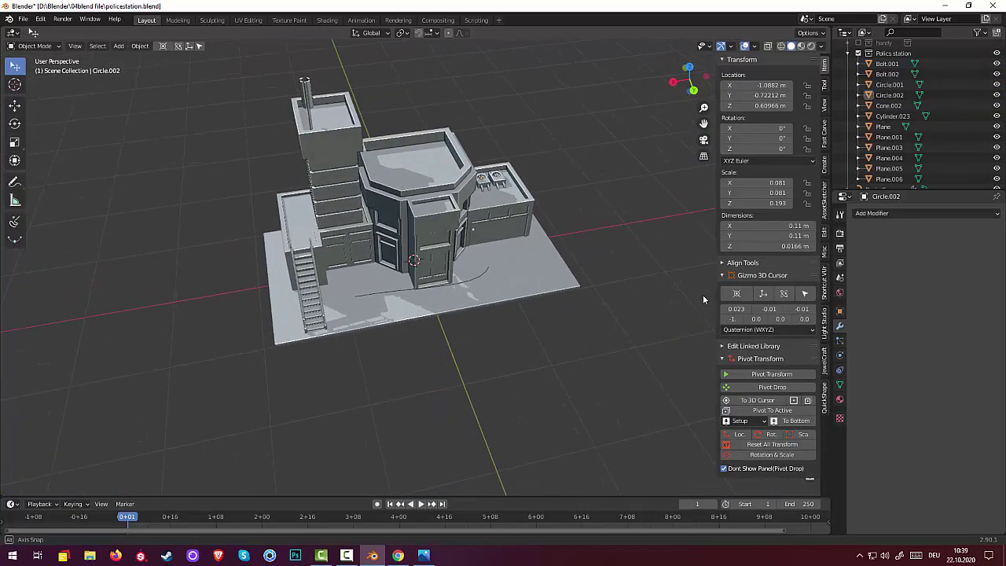
{"action": "middle_click_drag", "start_coordinate": [703, 292], "coordinate": [694, 290]}
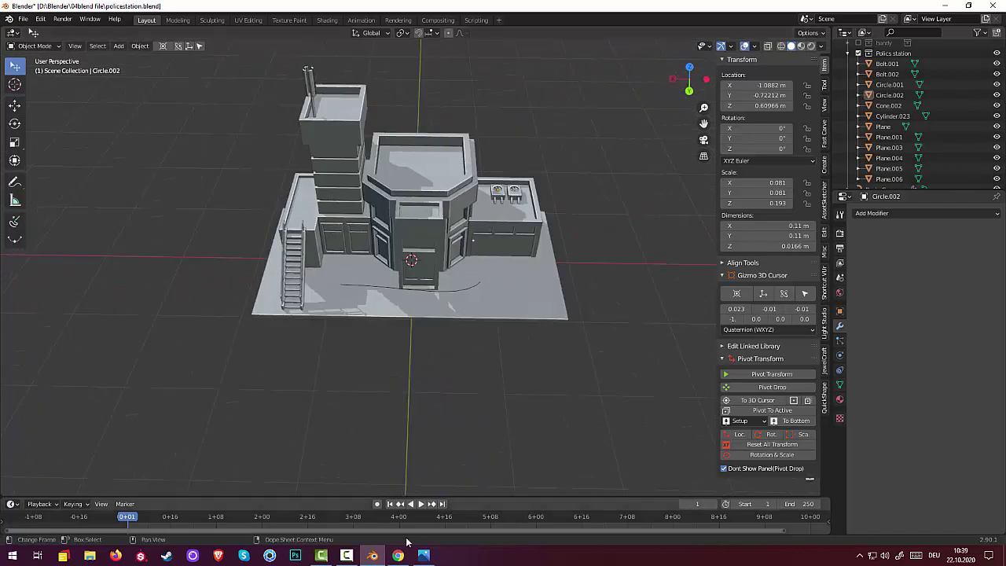
{"action": "left_click", "coordinate": [346, 557]}
{"action": "left_click", "coordinate": [346, 558]}
{"action": "middle_click_drag", "start_coordinate": [444, 359], "coordinate": [539, 344]}
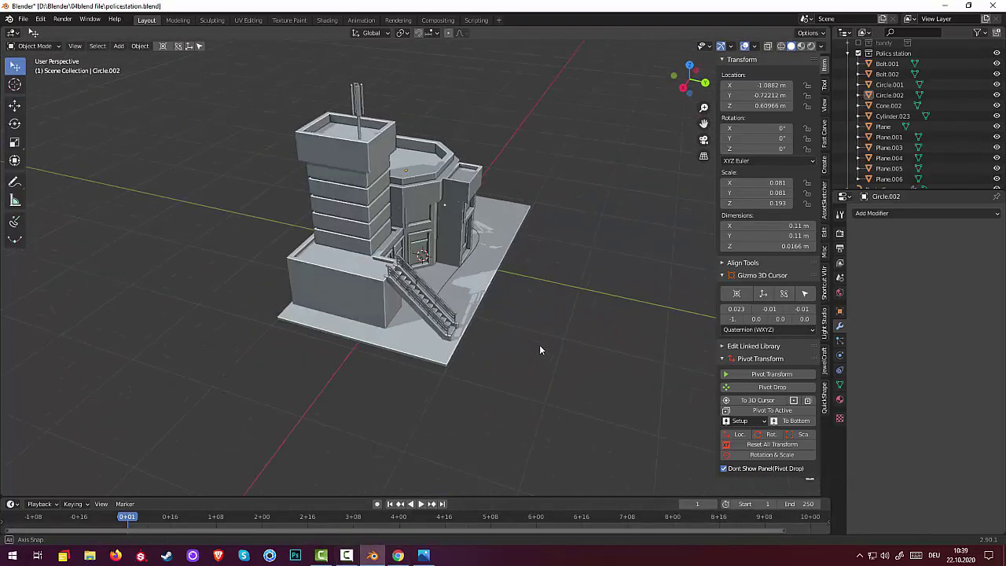
{"action": "scroll", "coordinate": [417, 338], "scroll_direction": "up", "scroll_amount": 5}
{"action": "middle_click_drag", "start_coordinate": [417, 338], "coordinate": [447, 329]}
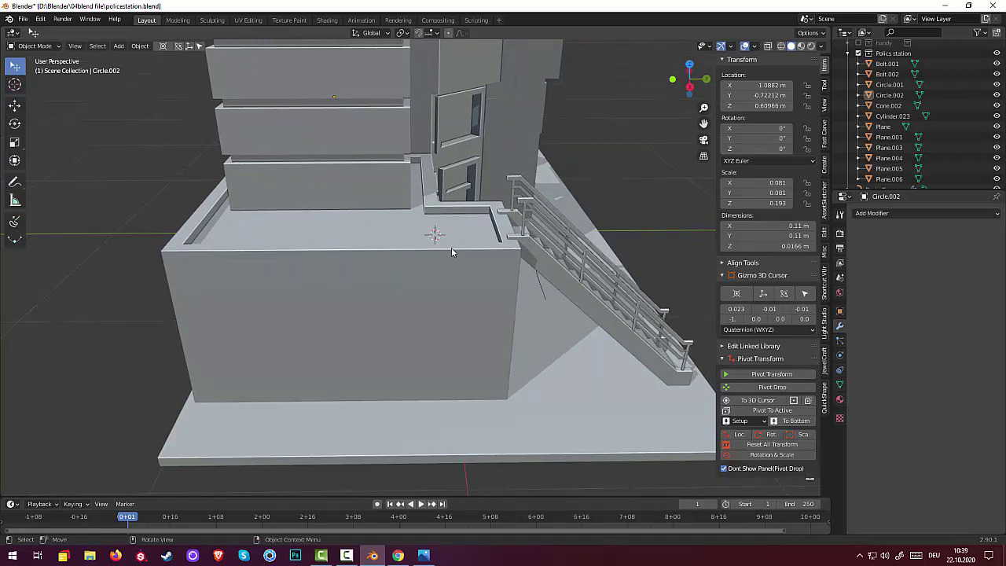
Add a cube and move it along X to the side of the police station model
{"action": "key", "text": "shift+a"}
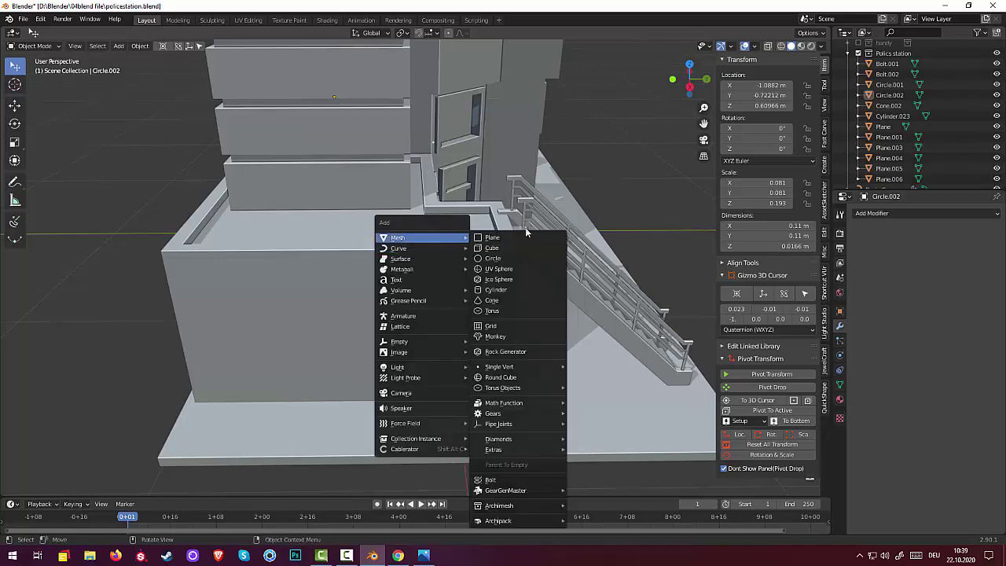
{"action": "left_click", "coordinate": [500, 247]}
{"action": "scroll", "coordinate": [500, 248], "scroll_direction": "down", "scroll_amount": 3}
{"action": "scroll", "coordinate": [490, 255], "scroll_direction": "down", "scroll_amount": 3}
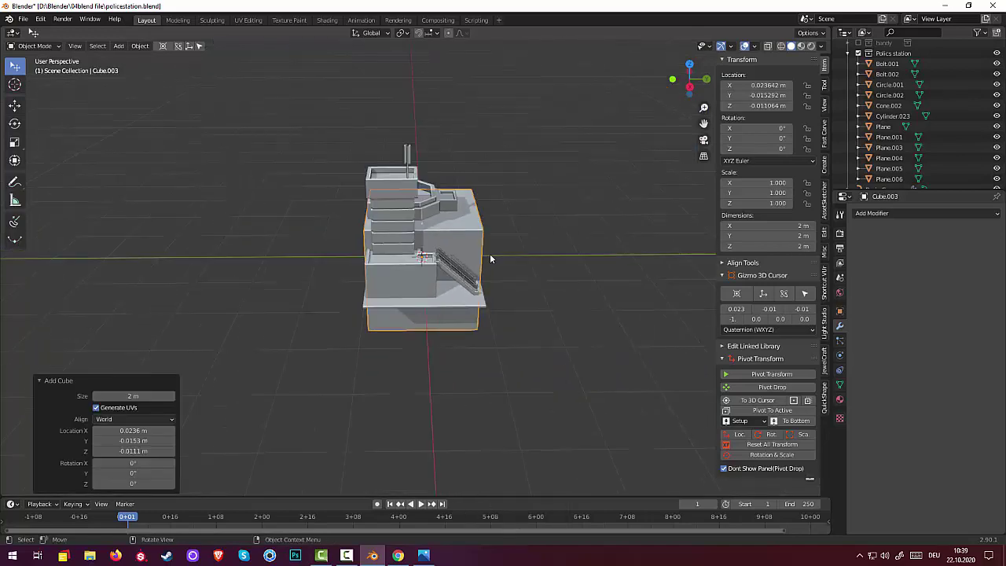
{"action": "middle_click_drag", "start_coordinate": [490, 255], "coordinate": [438, 272]}
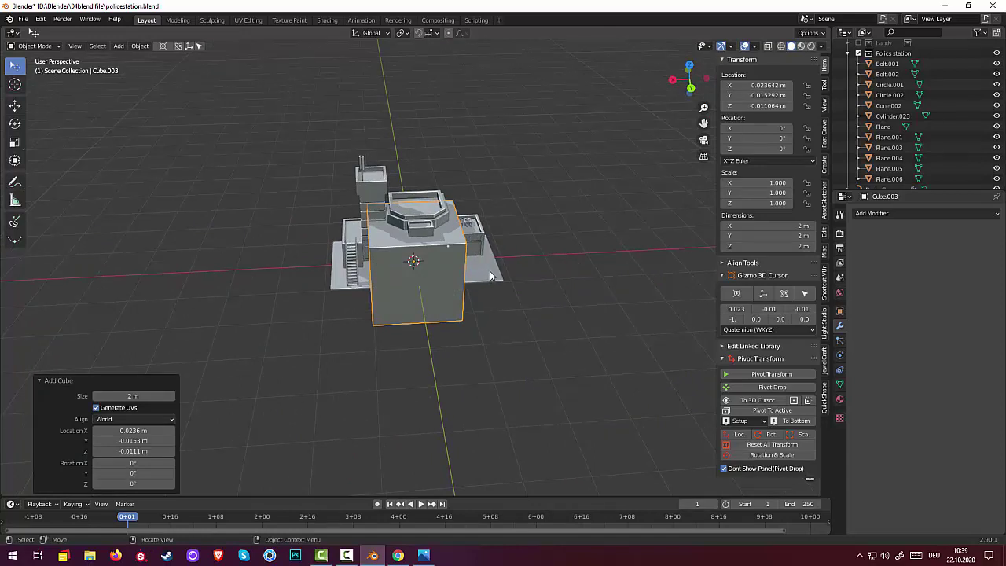
{"action": "key", "text": "g"}
{"action": "key", "text": "x"}
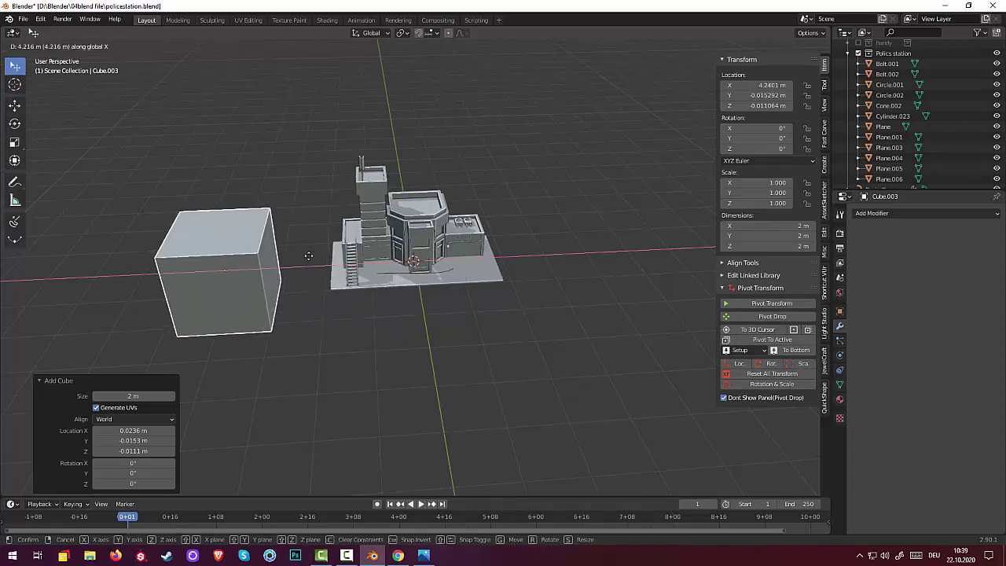
{"action": "left_click", "coordinate": [394, 268]}
Shrink the cube to 0.117 scale
{"action": "key", "text": "s"}
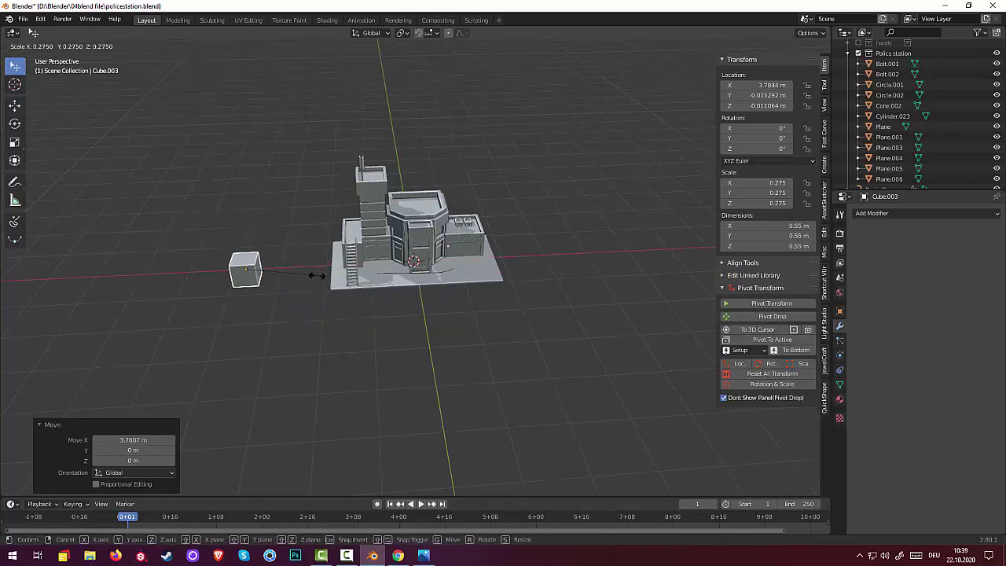
{"action": "left_click", "coordinate": [272, 286]}
{"action": "scroll", "coordinate": [258, 288], "scroll_direction": "up", "scroll_amount": 2}
{"action": "scroll", "coordinate": [258, 287], "scroll_direction": "up", "scroll_amount": 2}
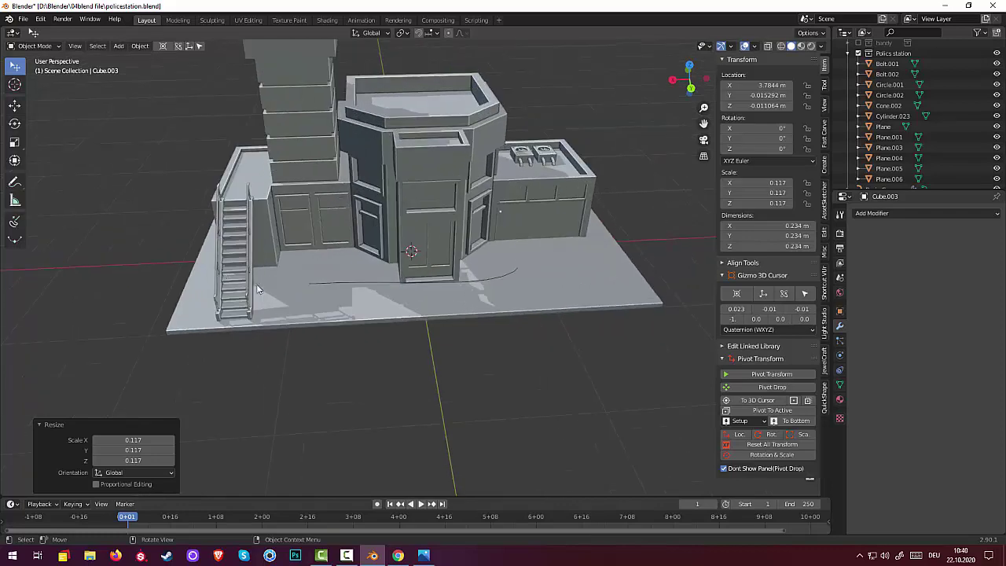
{"action": "mouse_move", "coordinate": [184, 260]}
{"action": "middle_mouse_down", "text": "shift"}
{"action": "mouse_move", "coordinate": [364, 248]}
{"action": "mouse_move", "coordinate": [519, 264]}
{"action": "mouse_move", "coordinate": [527, 290]}
{"action": "middle_mouse_up", "text": "shift"}
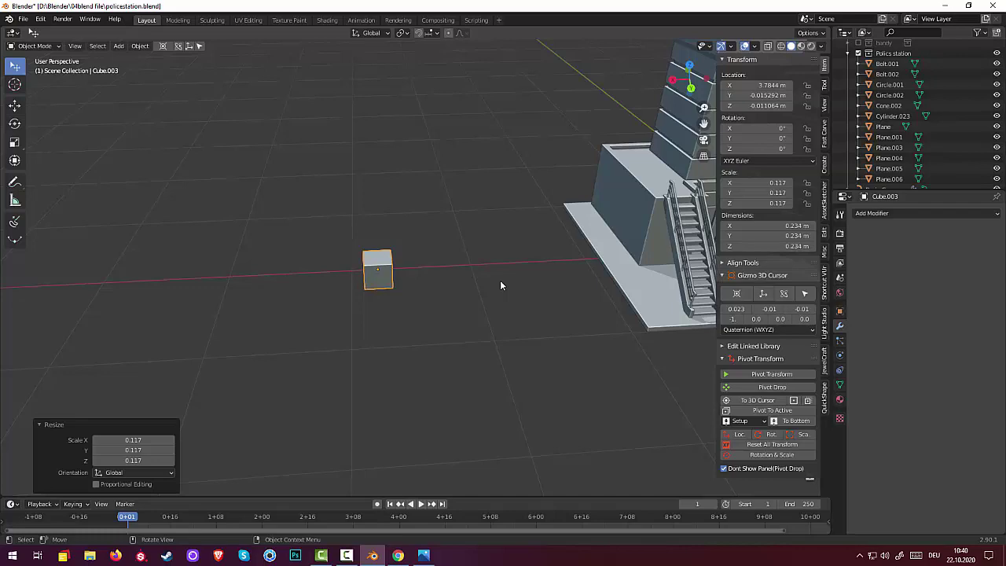
Squash the cube thin along X and widen it along Y into a panel
{"action": "key", "text": "s"}
{"action": "key", "text": "x"}
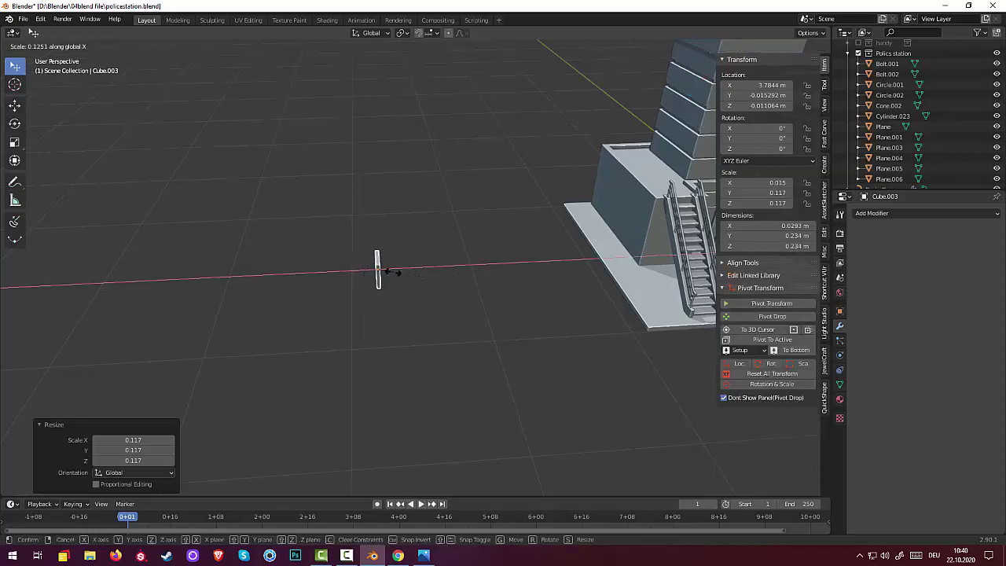
{"action": "left_click", "coordinate": [385, 272]}
{"action": "middle_click_drag", "start_coordinate": [392, 276], "coordinate": [483, 258]}
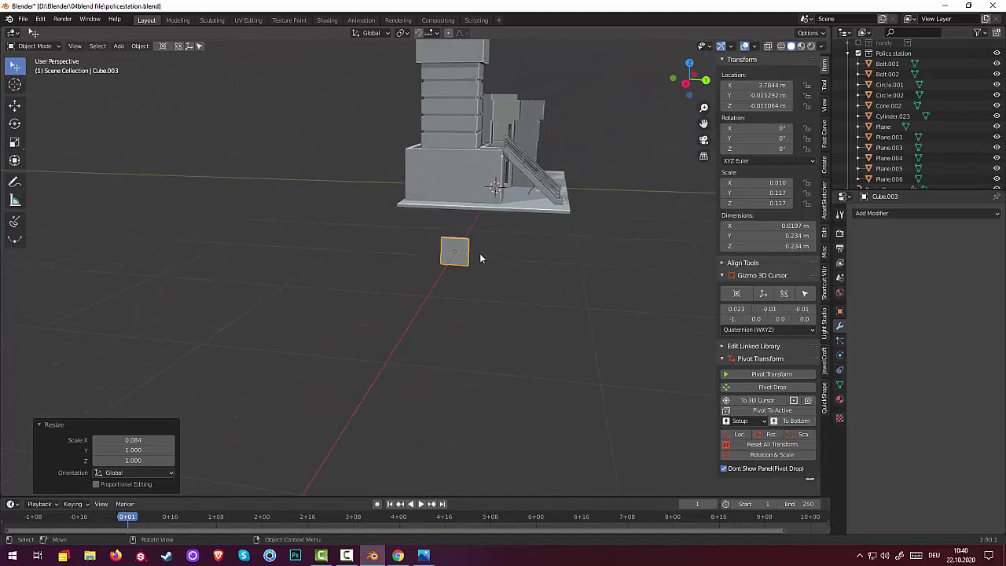
{"action": "key", "text": "s"}
{"action": "key", "text": "y"}
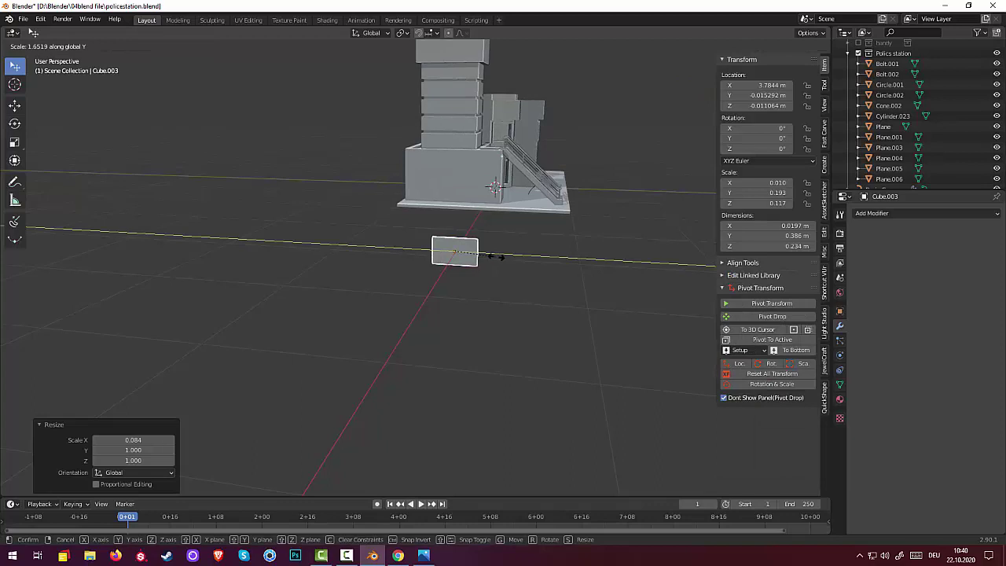
{"action": "left_click", "coordinate": [496, 261]}
Apply the panel's transforms with Reset All Transform so its scale reads 1.000
{"action": "scroll", "coordinate": [487, 273], "scroll_direction": "up", "scroll_amount": 2}
{"action": "scroll", "coordinate": [487, 273], "scroll_direction": "up", "scroll_amount": 2}
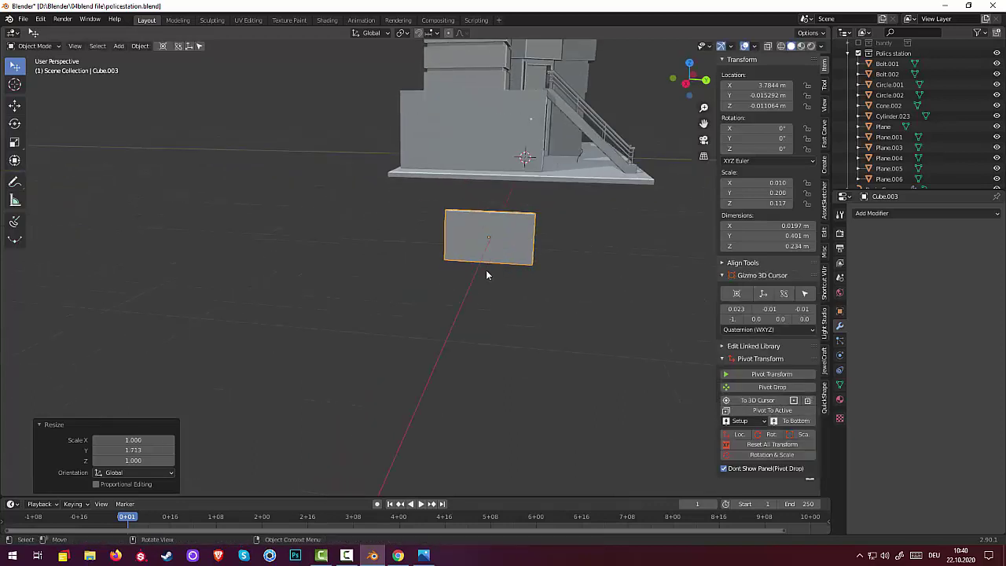
{"action": "scroll", "coordinate": [487, 272], "scroll_direction": "up", "scroll_amount": 2}
{"action": "middle_click_drag", "start_coordinate": [490, 268], "coordinate": [482, 283]}
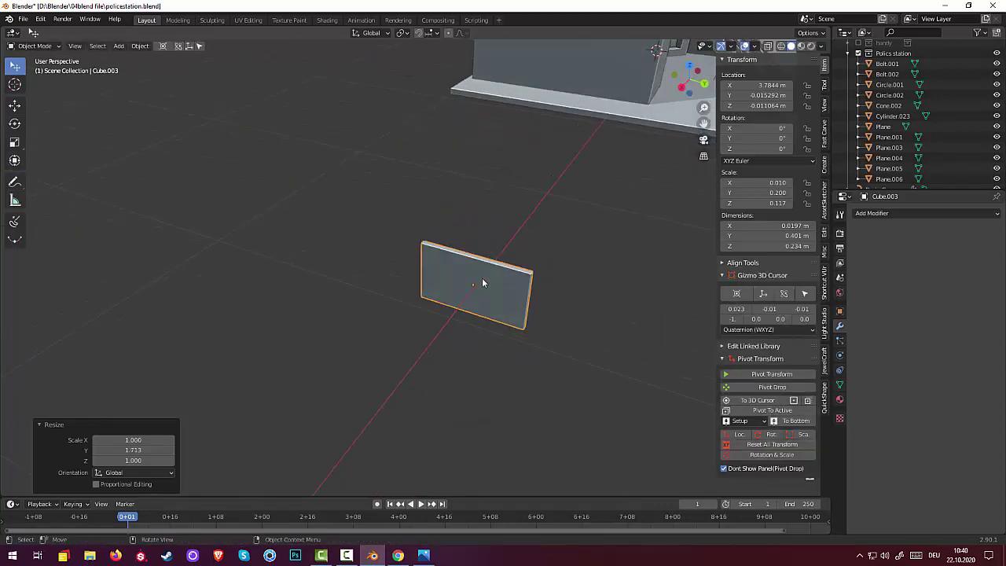
{"action": "left_click", "coordinate": [774, 445]}
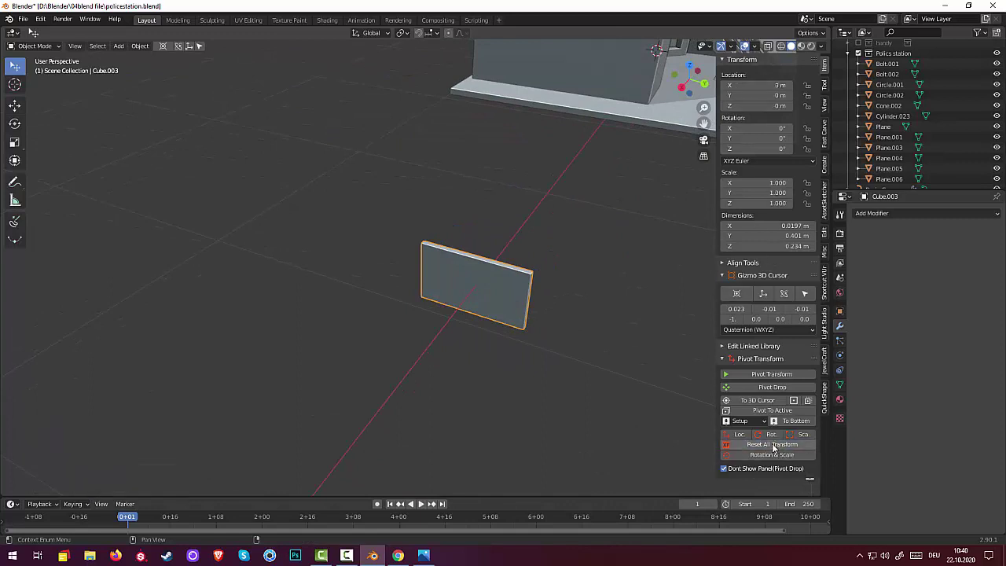
Enter Edit Mode on the panel and select all its geometry with select linked
{"action": "left_click", "coordinate": [41, 47]}
{"action": "left_click", "coordinate": [45, 68]}
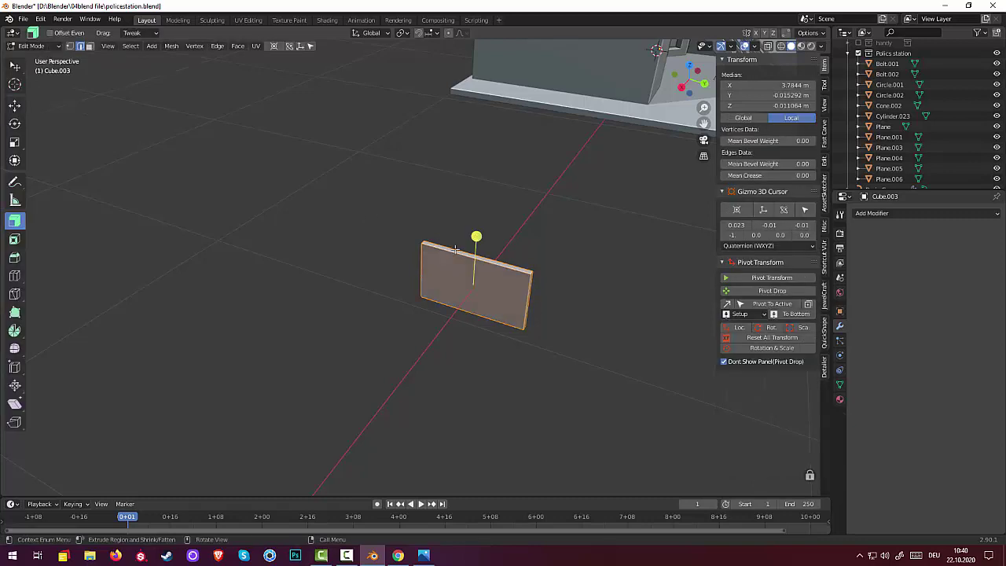
{"action": "left_click", "coordinate": [533, 272]}
{"action": "middle_click_drag", "start_coordinate": [533, 272], "coordinate": [600, 319]}
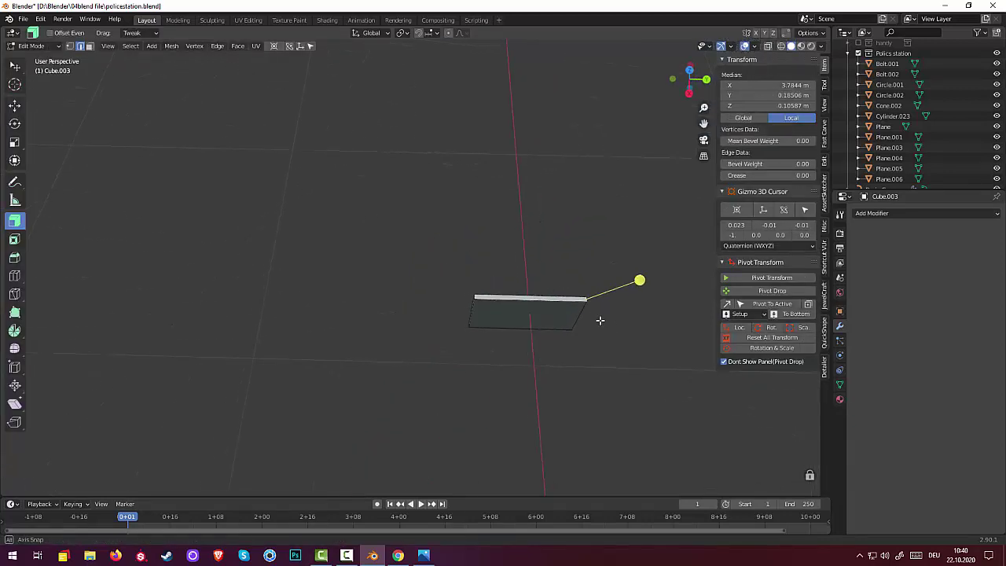
{"action": "key", "text": "ctrl+l"}
{"action": "mouse_move", "coordinate": [494, 315]}
{"action": "middle_mouse_down"}
{"action": "mouse_move", "coordinate": [519, 265]}
{"action": "mouse_move", "coordinate": [451, 222]}
{"action": "mouse_move", "coordinate": [389, 212]}
{"action": "mouse_move", "coordinate": [413, 220]}
{"action": "mouse_move", "coordinate": [463, 281]}
{"action": "mouse_move", "coordinate": [406, 280]}
{"action": "mouse_move", "coordinate": [429, 310]}
{"action": "mouse_move", "coordinate": [530, 336]}
{"action": "middle_mouse_up"}
Select individual panel edges and orbit to view the panel face-on
{"action": "left_click", "coordinate": [393, 205]}
{"action": "left_click", "coordinate": [389, 288]}
{"action": "middle_click_drag", "start_coordinate": [551, 323], "coordinate": [546, 314]}
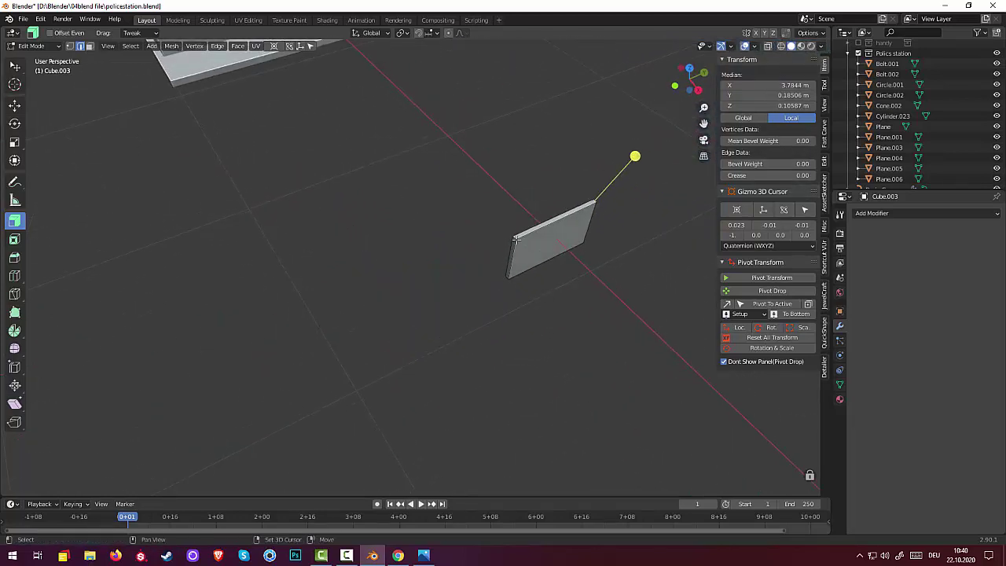
{"action": "mouse_move", "coordinate": [561, 281]}
{"action": "middle_mouse_down"}
{"action": "mouse_move", "coordinate": [407, 260]}
{"action": "mouse_move", "coordinate": [525, 258]}
{"action": "middle_mouse_up"}
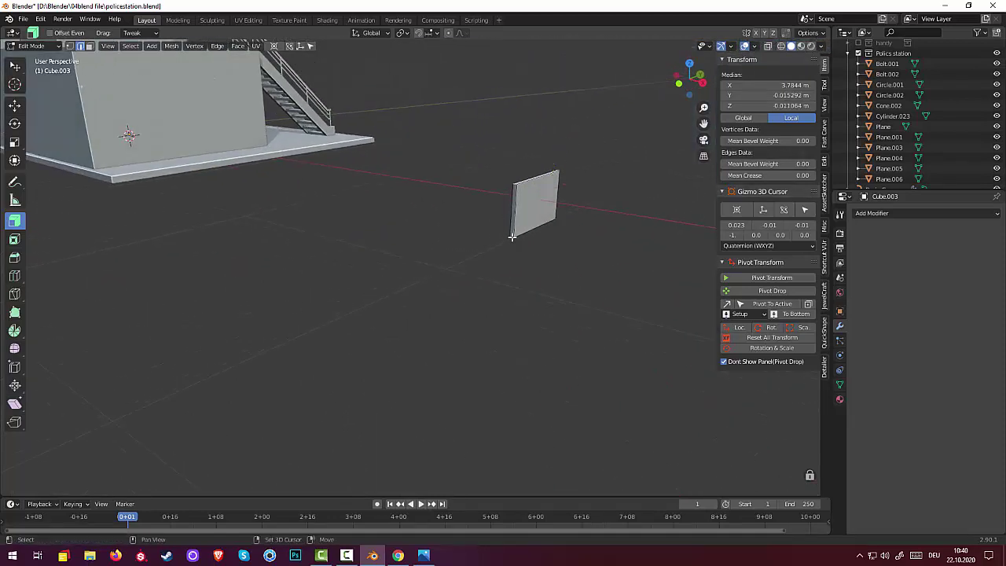
{"action": "mouse_move", "coordinate": [543, 254]}
{"action": "middle_mouse_down"}
{"action": "mouse_move", "coordinate": [463, 249]}
{"action": "mouse_move", "coordinate": [638, 276]}
{"action": "middle_mouse_up"}
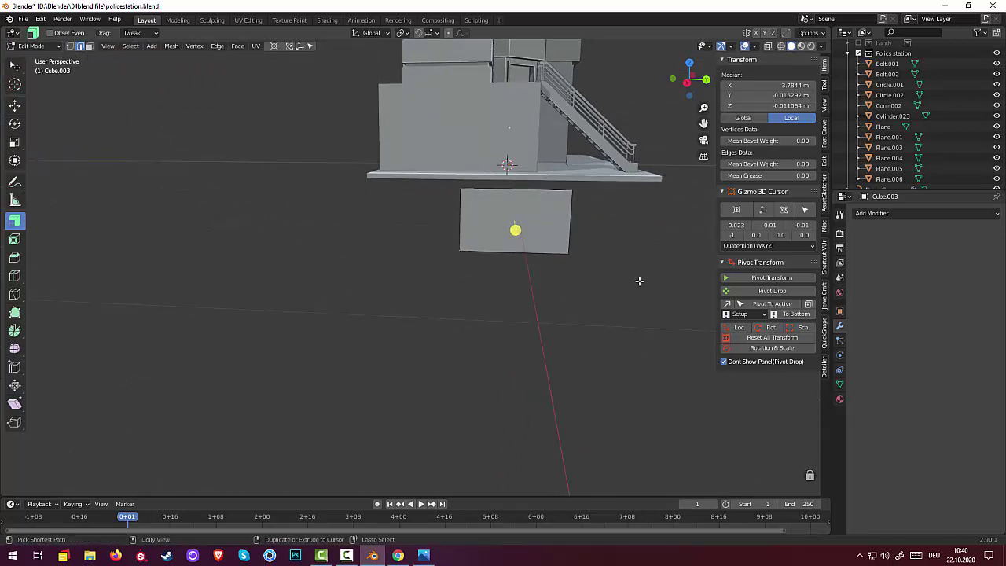
Bevel the panel's corners with Ctrl+B
{"action": "key", "text": "ctrl+shift+b"}
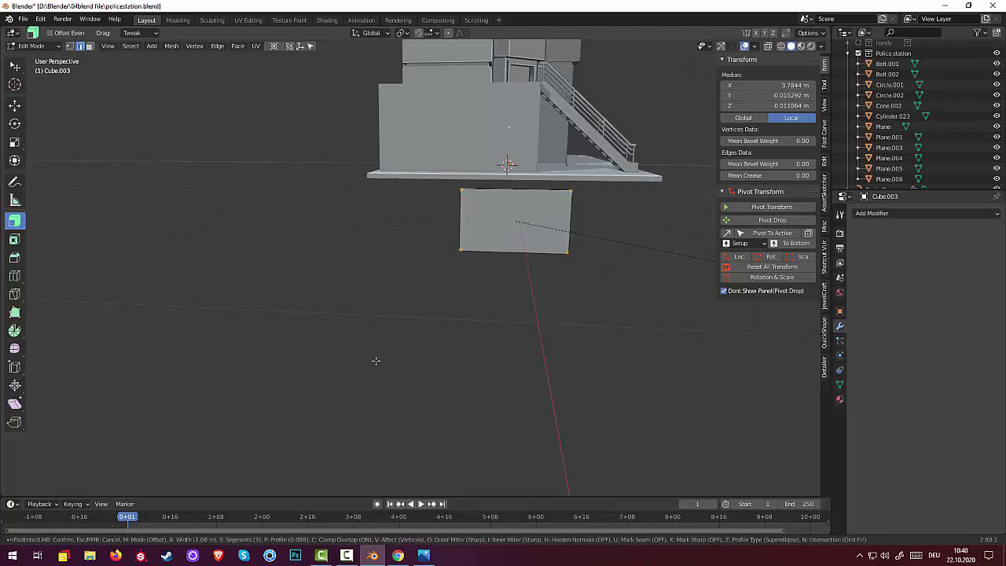
{"action": "key", "text": "Escape"}
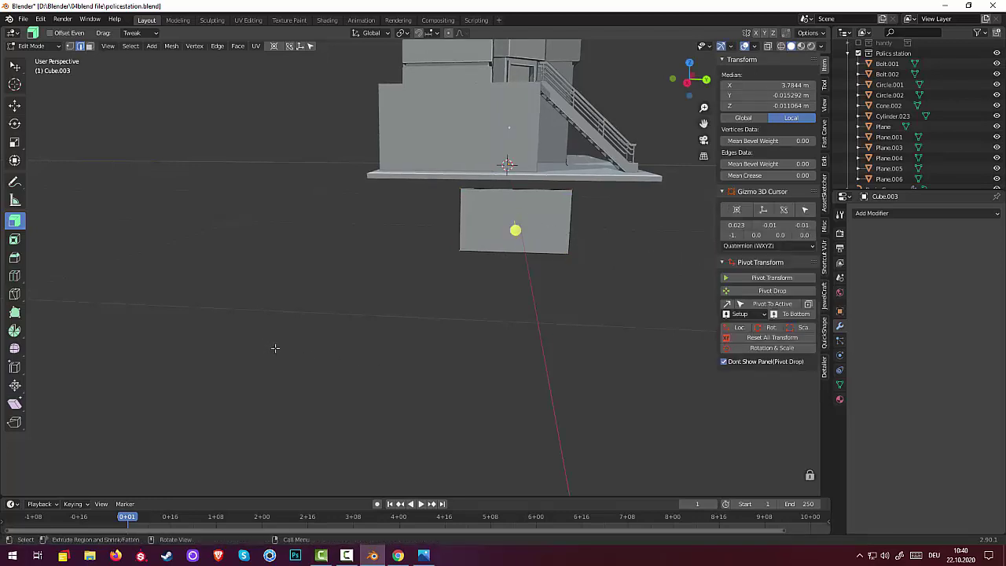
{"action": "key", "text": "ctrl+b"}
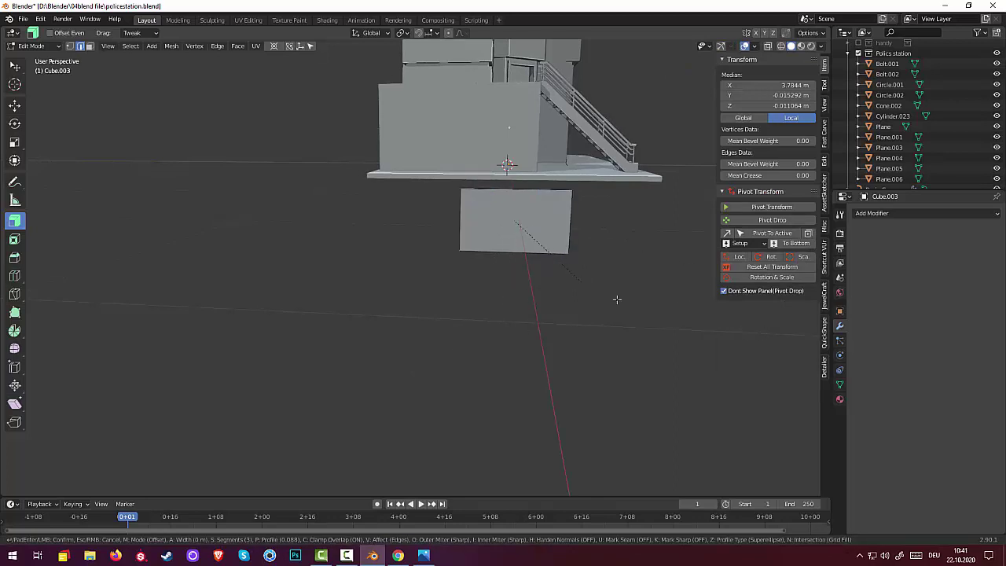
{"action": "left_click", "coordinate": [676, 310]}
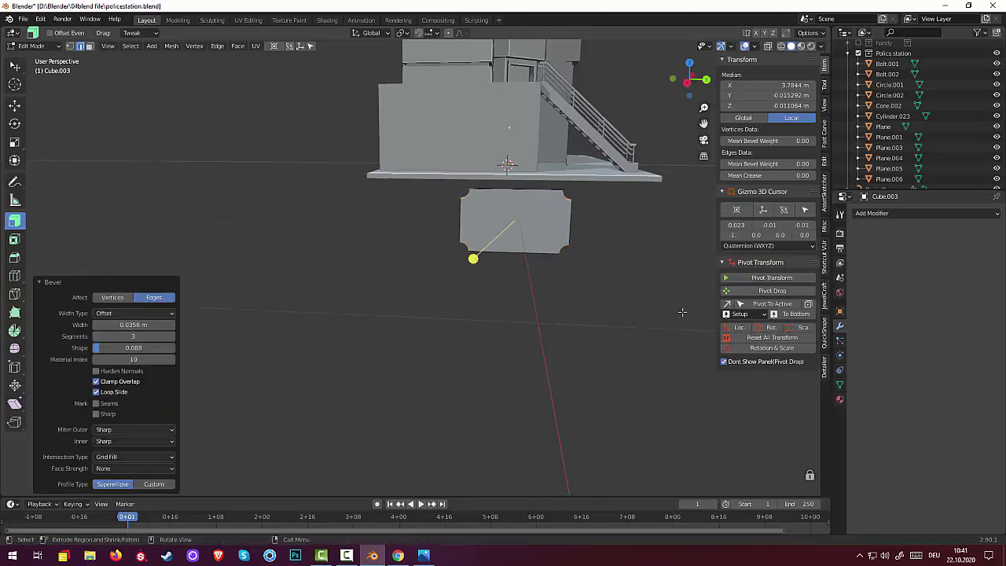
Adjust the bevel Shape and lower its Segments so the corners become flat chamfers
{"action": "left_click", "coordinate": [132, 349]}
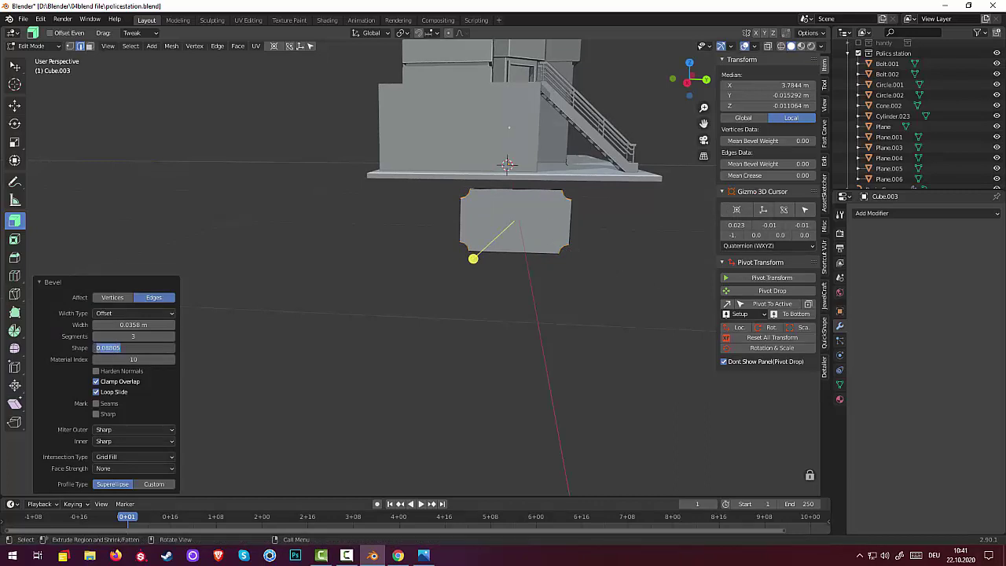
{"action": "type", "text": "0"}
{"action": "key", "text": "Return"}
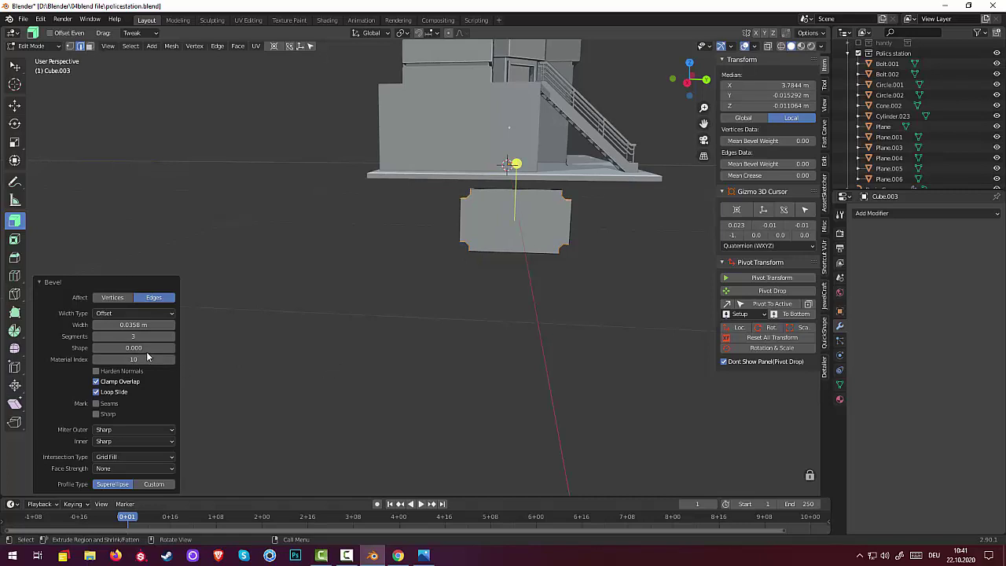
{"action": "left_click_drag", "start_coordinate": [135, 347], "coordinate": [152, 348]}
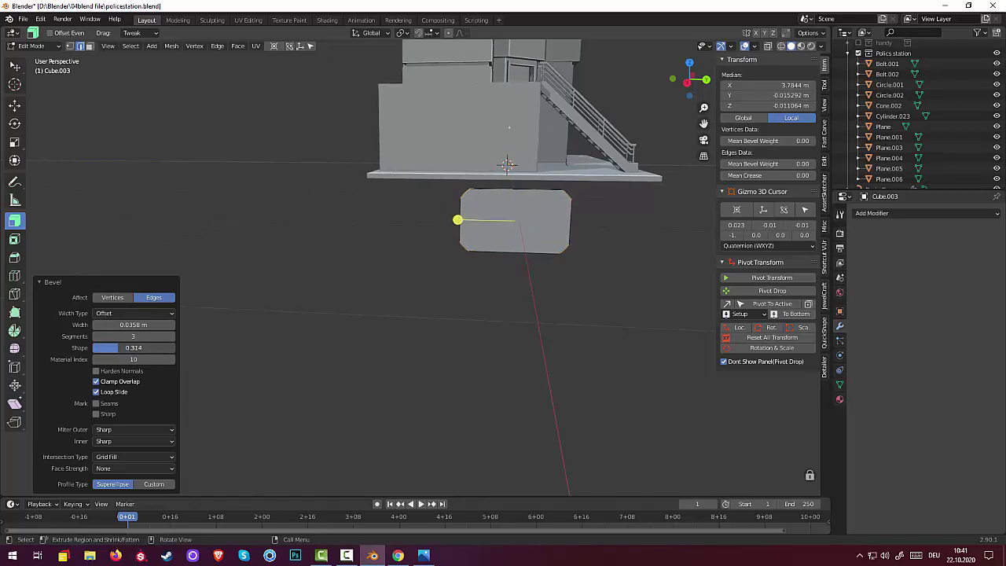
{"action": "left_click", "coordinate": [130, 348]}
{"action": "type", "text": "0"}
{"action": "key", "text": "Return"}
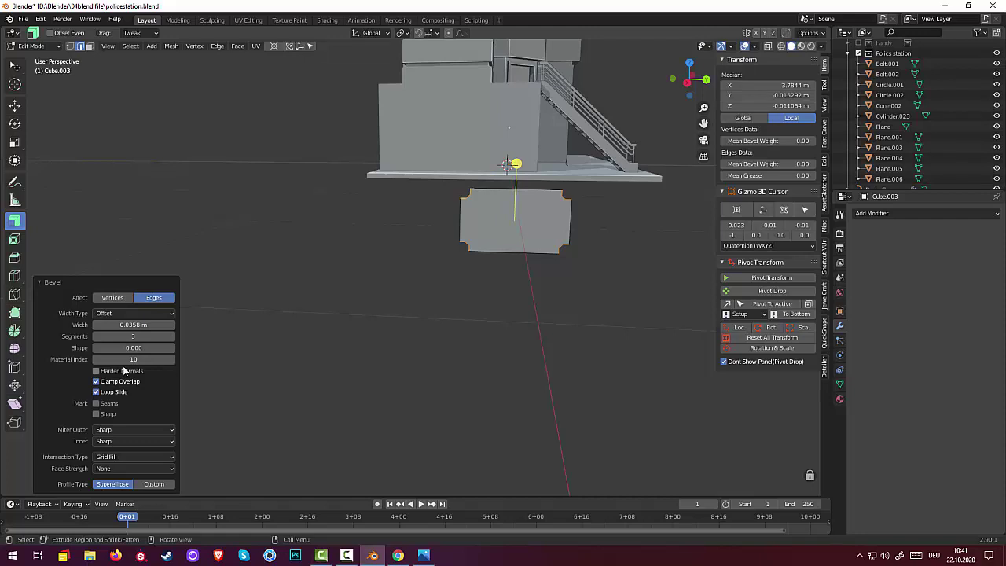
{"action": "left_click", "coordinate": [136, 348]}
{"action": "type", "text": "1.000"}
{"action": "key", "text": "Return"}
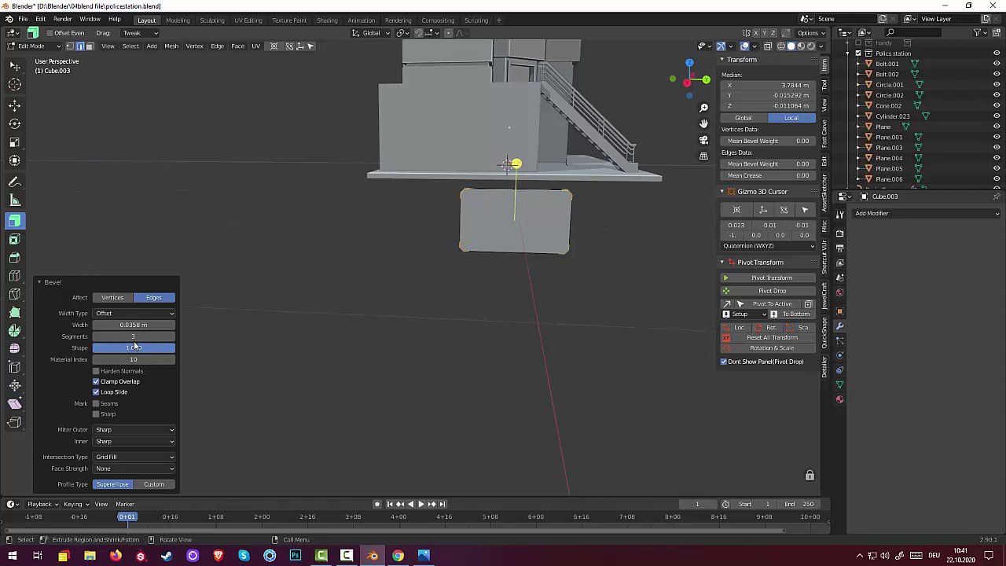
{"action": "left_click_drag", "start_coordinate": [133, 337], "coordinate": [114, 336]}
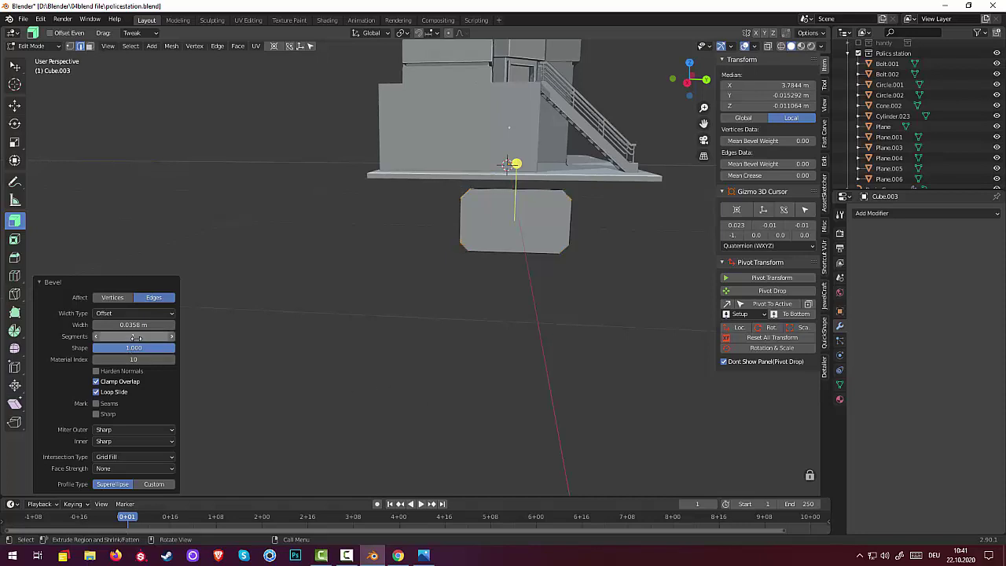
Deselect everything, view the panel at an angle, and switch to Face select
{"action": "left_click", "coordinate": [369, 434]}
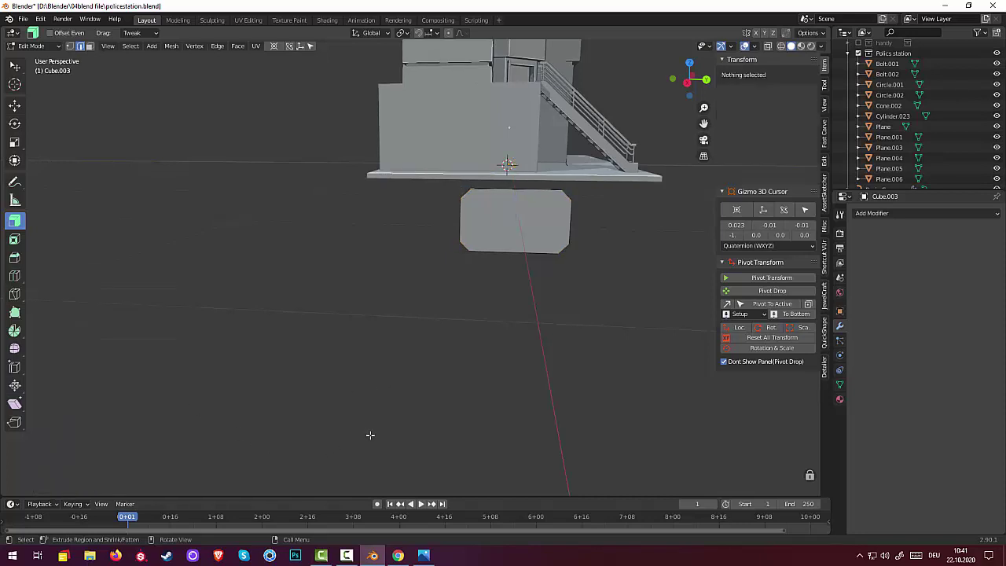
{"action": "mouse_move", "coordinate": [482, 415]}
{"action": "middle_mouse_down"}
{"action": "mouse_move", "coordinate": [404, 451]}
{"action": "mouse_move", "coordinate": [443, 422]}
{"action": "mouse_move", "coordinate": [436, 433]}
{"action": "mouse_move", "coordinate": [415, 384]}
{"action": "middle_mouse_up"}
{"action": "scroll", "coordinate": [422, 439], "scroll_direction": "down", "scroll_amount": 3}
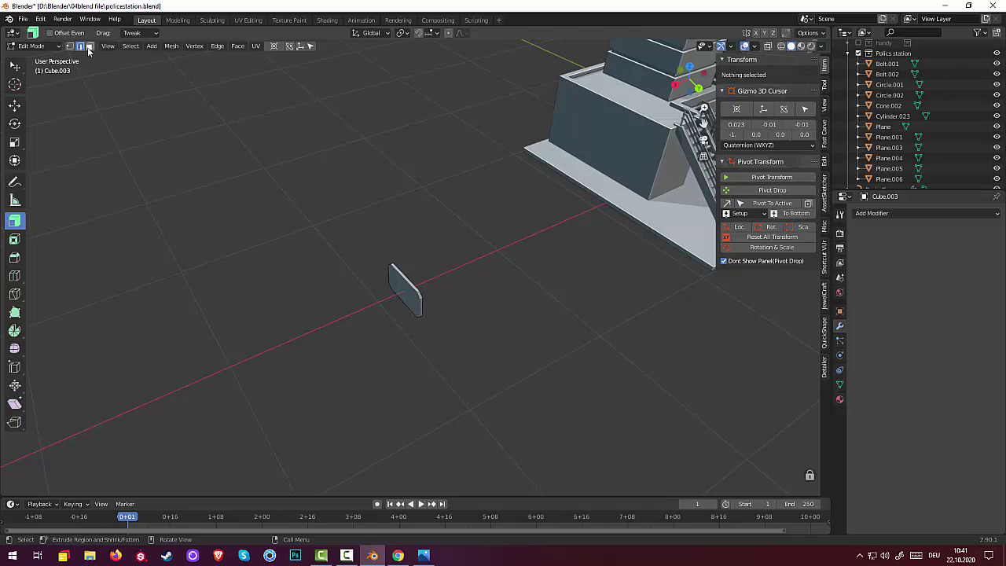
{"action": "left_click", "coordinate": [90, 46]}
Return to Object Mode and switch to a straight front view of the panel
{"action": "left_click", "coordinate": [57, 45]}
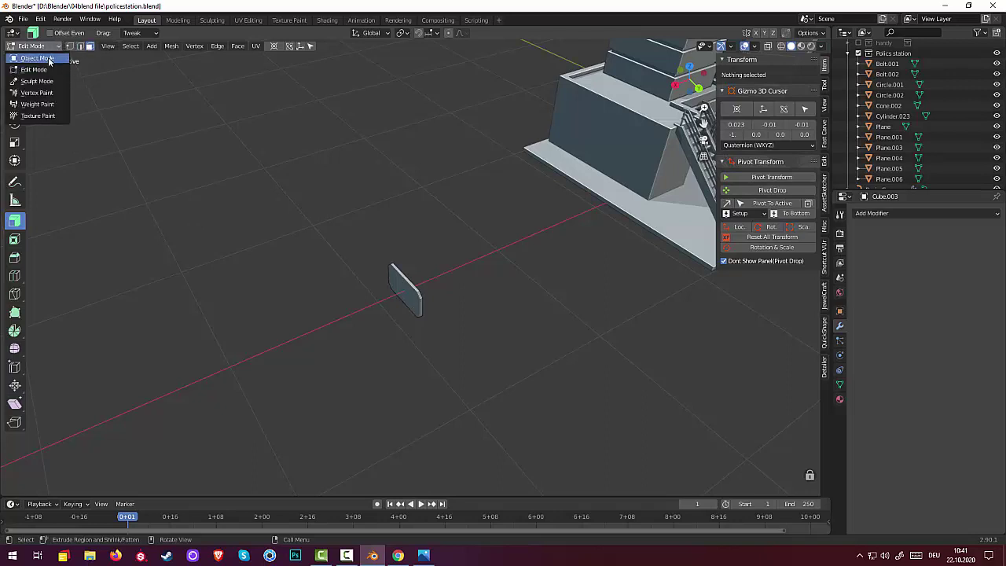
{"action": "left_click", "coordinate": [51, 59]}
{"action": "middle_click_drag", "start_coordinate": [534, 256], "coordinate": [462, 270]}
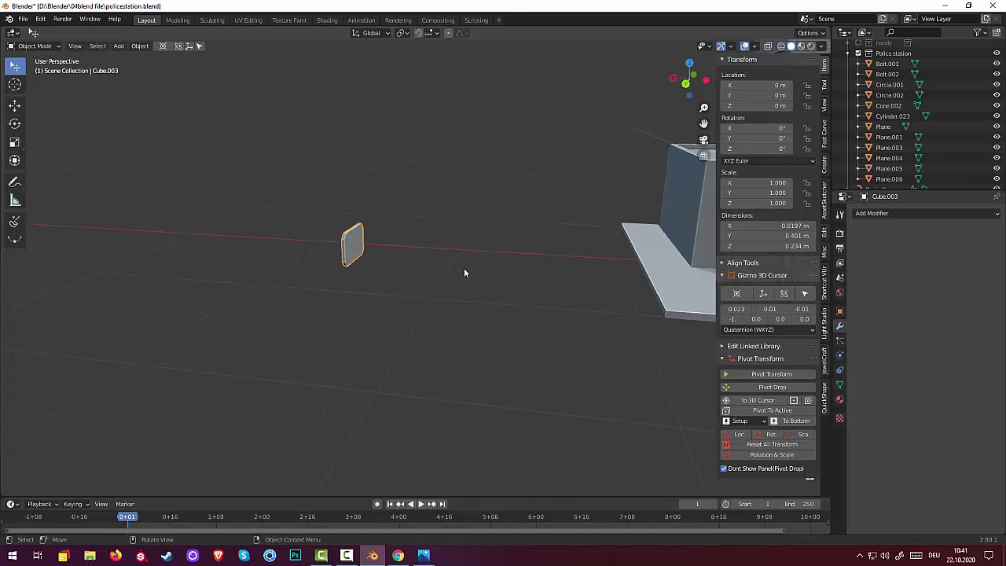
{"action": "key", "text": "KP_6"}
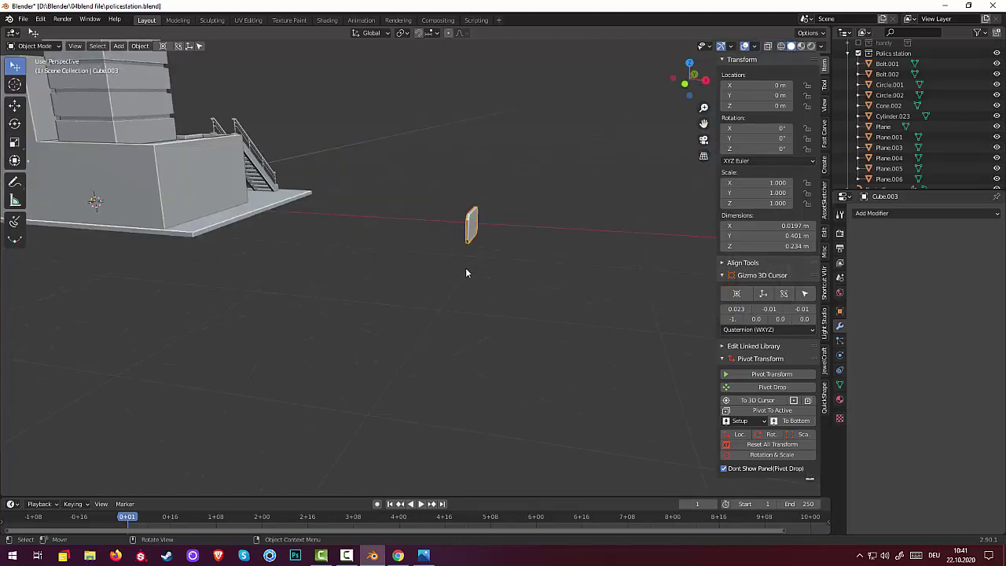
{"action": "key", "text": "KP_3"}
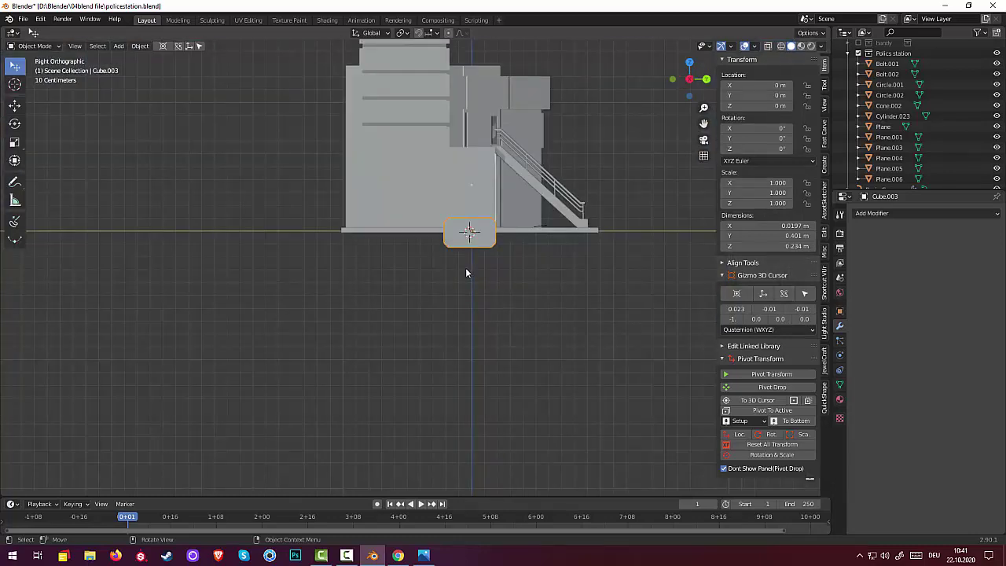
{"action": "key", "text": "KP_1"}
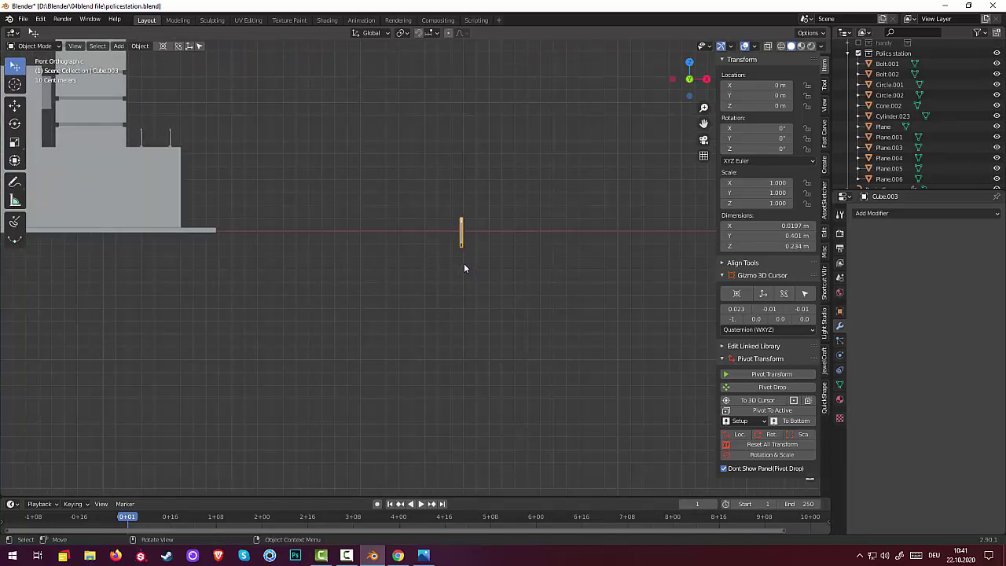
Move the panel onto the building's ledge and shrink it slightly
{"action": "key", "text": "g"}
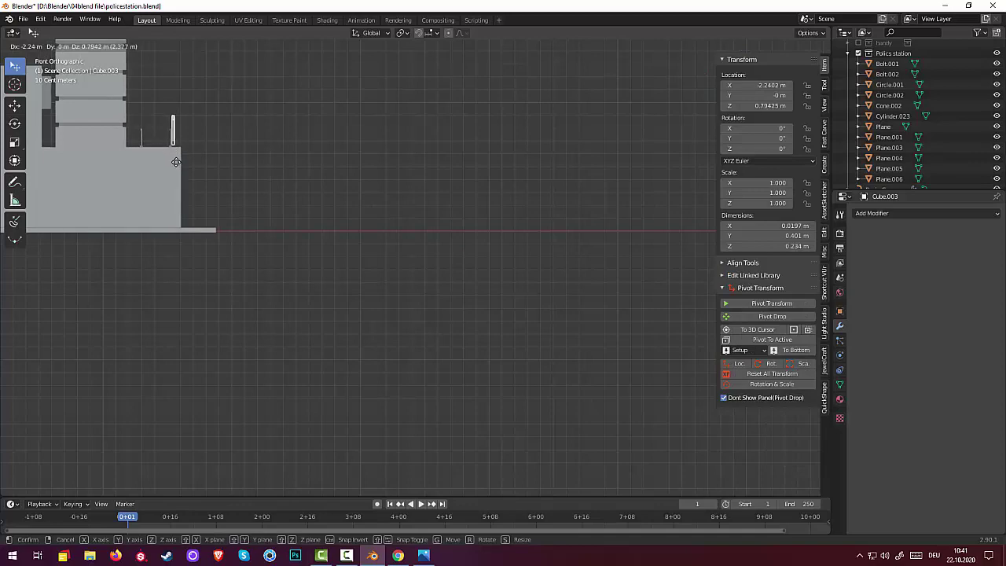
{"action": "left_click", "coordinate": [203, 168]}
{"action": "mouse_move", "coordinate": [204, 167]}
{"action": "middle_mouse_down"}
{"action": "mouse_move", "coordinate": [155, 154]}
{"action": "mouse_move", "coordinate": [137, 171]}
{"action": "middle_mouse_up"}
{"action": "mouse_move", "coordinate": [472, 189]}
{"action": "middle_mouse_down"}
{"action": "mouse_move", "coordinate": [449, 220]}
{"action": "mouse_move", "coordinate": [494, 181]}
{"action": "mouse_move", "coordinate": [426, 404]}
{"action": "mouse_move", "coordinate": [565, 353]}
{"action": "middle_mouse_up"}
{"action": "scroll", "coordinate": [470, 194], "scroll_direction": "up", "scroll_amount": 2}
{"action": "key", "text": "s"}
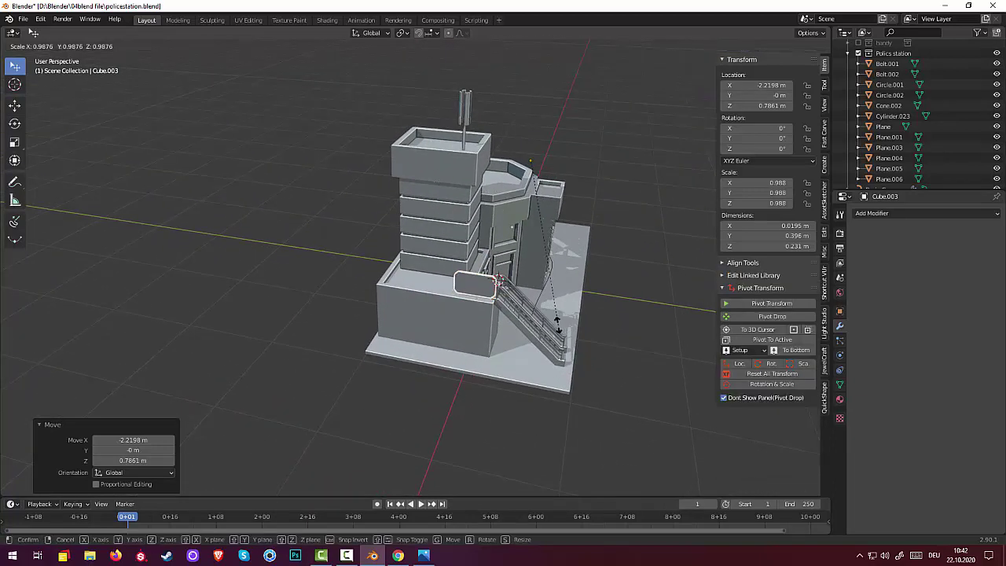
{"action": "left_click", "coordinate": [496, 280]}
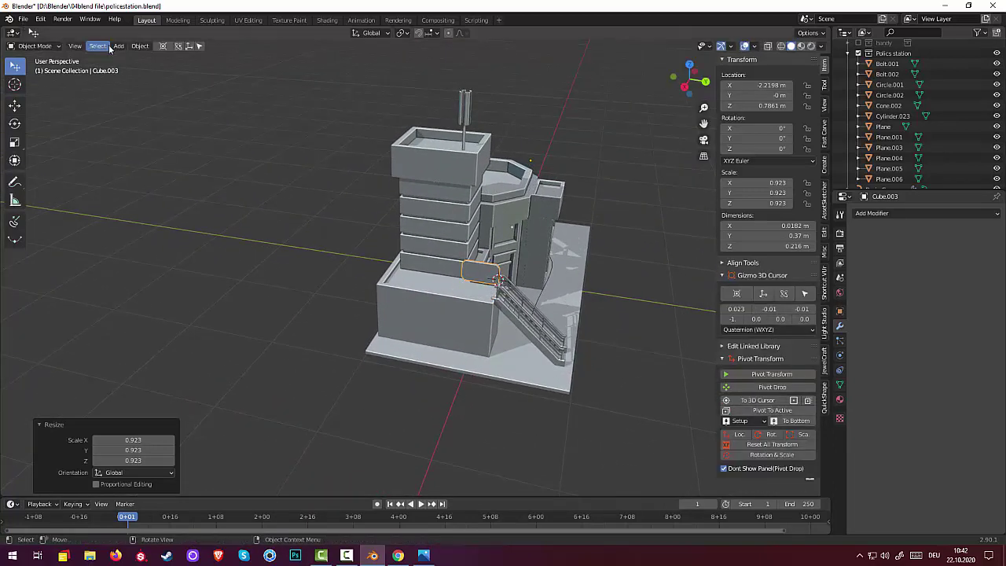
Set the panel's origin to its geometry centre and scale it smaller
{"action": "left_click", "coordinate": [140, 46]}
{"action": "mouse_move", "coordinate": [156, 69]}
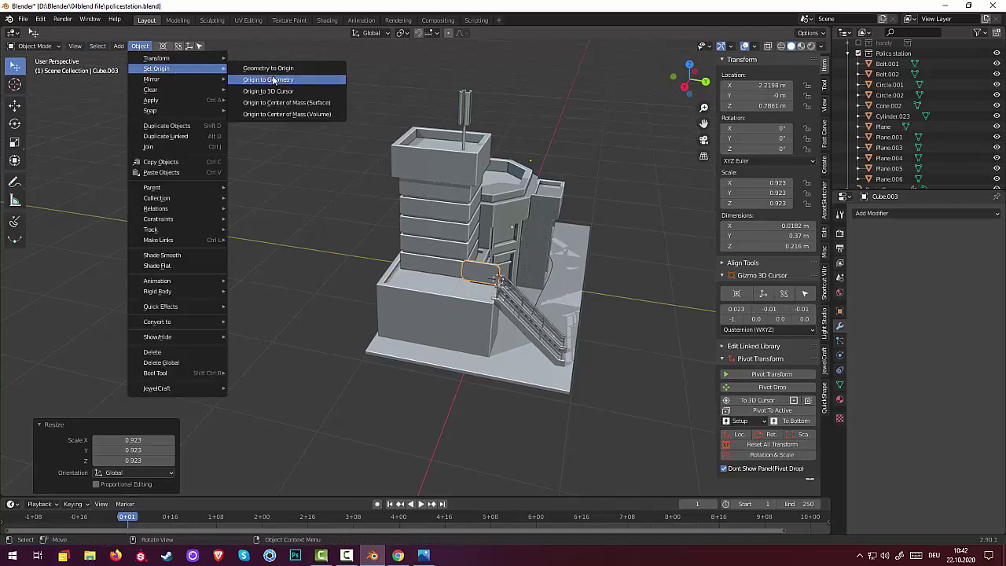
{"action": "left_click", "coordinate": [279, 82]}
{"action": "middle_click_drag", "start_coordinate": [557, 236], "coordinate": [537, 289]}
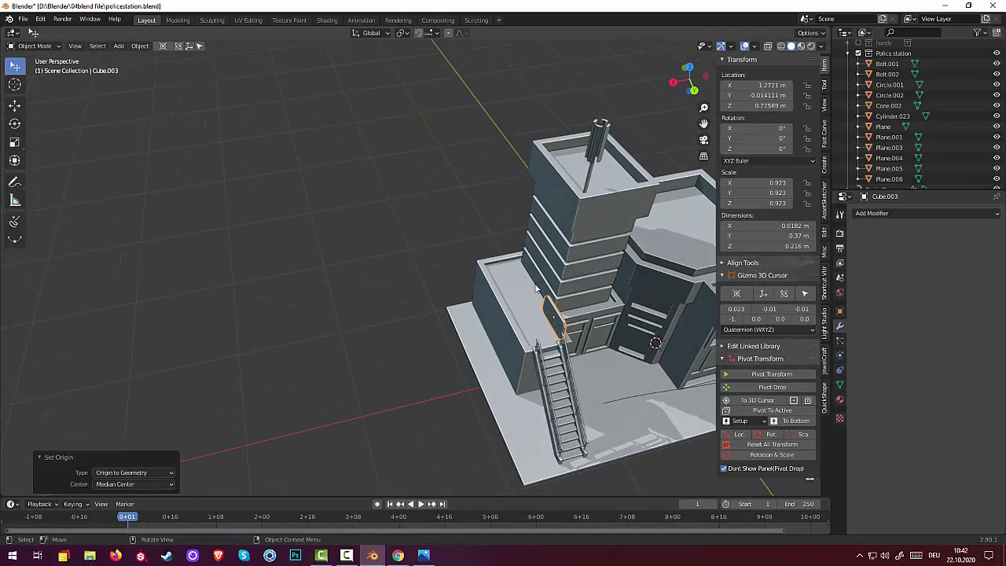
{"action": "key", "text": "s"}
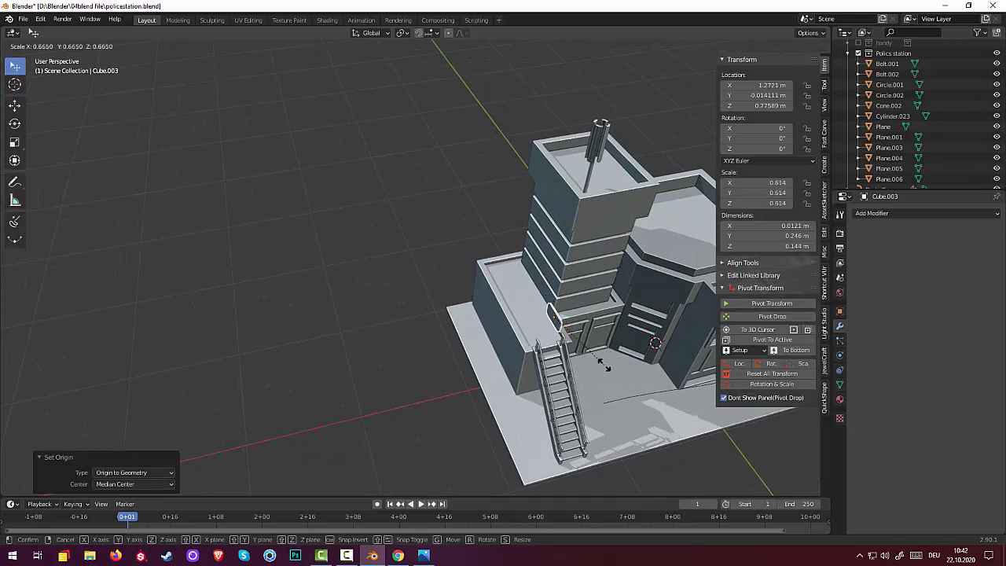
{"action": "left_click", "coordinate": [612, 362]}
Shift the panel along the X axis
{"action": "scroll", "coordinate": [684, 332], "scroll_direction": "down", "scroll_amount": 3}
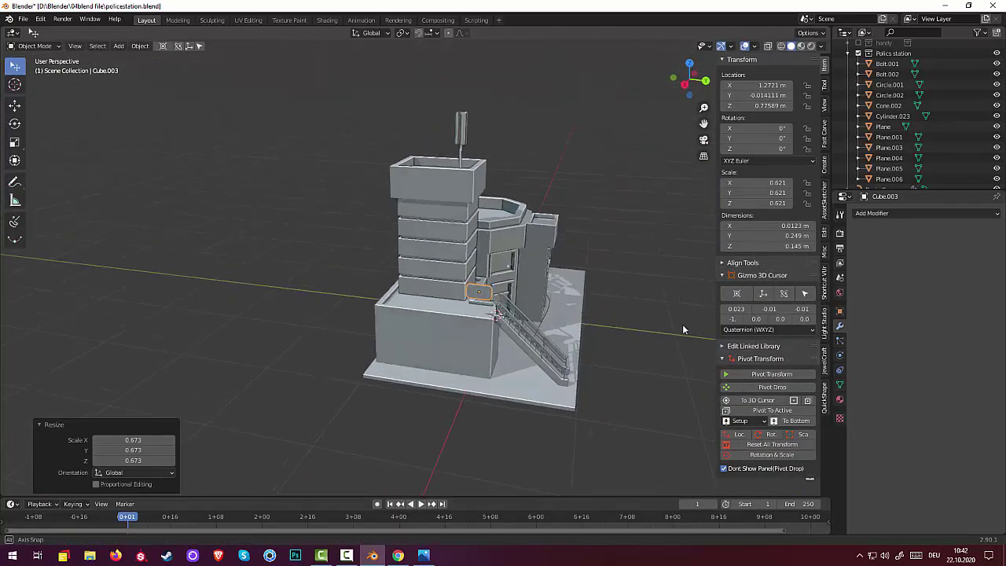
{"action": "middle_click_drag", "start_coordinate": [685, 332], "coordinate": [573, 344]}
{"action": "scroll", "coordinate": [569, 338], "scroll_direction": "up", "scroll_amount": 3}
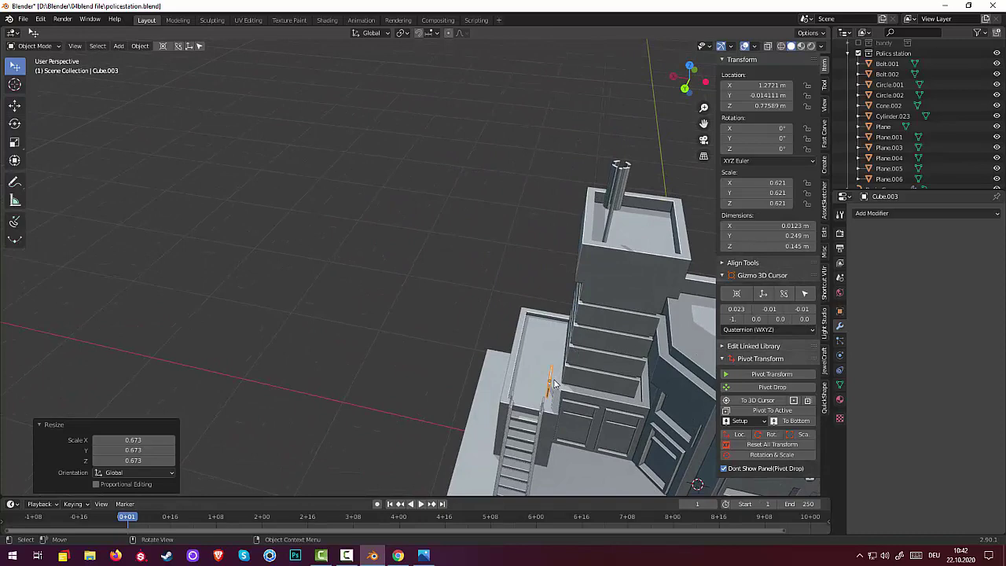
{"action": "key", "text": "g"}
{"action": "key", "text": "x"}
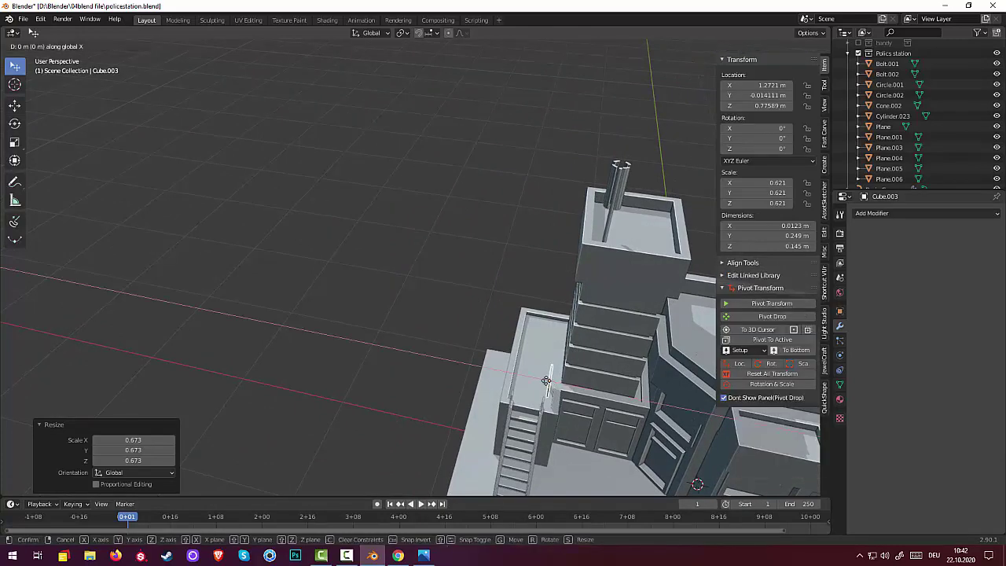
{"action": "left_click", "coordinate": [511, 383]}
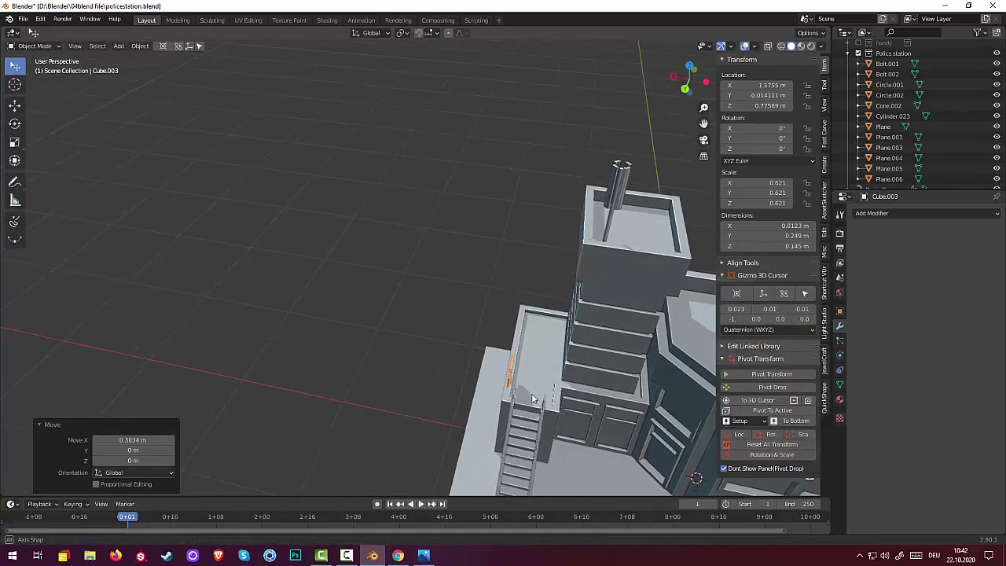
Shrink the panel again and lower it along Z onto the tower-base ledge
{"action": "middle_click_drag", "start_coordinate": [511, 383], "coordinate": [642, 351]}
{"action": "scroll", "coordinate": [641, 351], "scroll_direction": "down", "scroll_amount": 3}
{"action": "scroll", "coordinate": [526, 404], "scroll_direction": "up", "scroll_amount": 2}
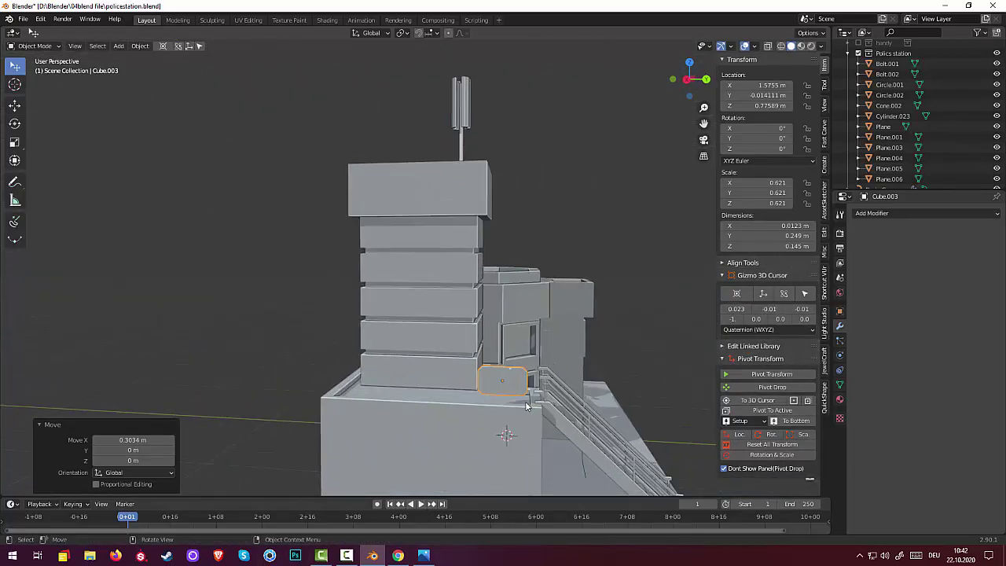
{"action": "middle_click_drag", "start_coordinate": [525, 401], "coordinate": [532, 385]}
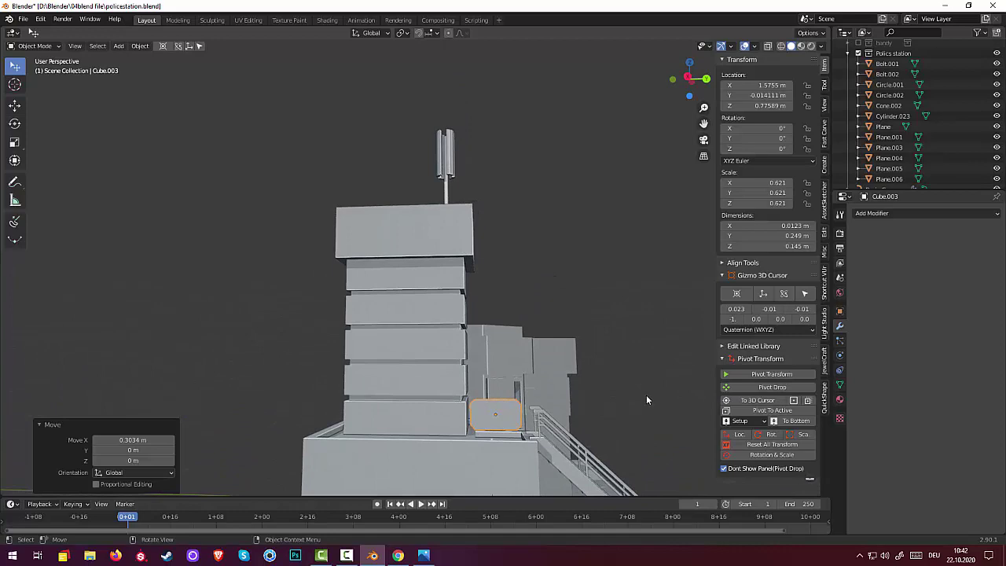
{"action": "key", "text": "s"}
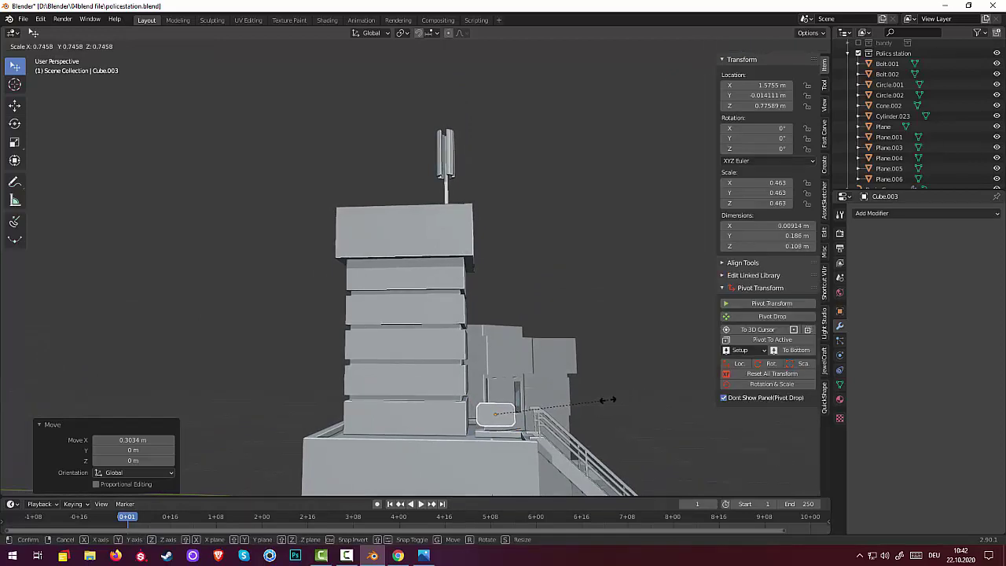
{"action": "left_click", "coordinate": [603, 401]}
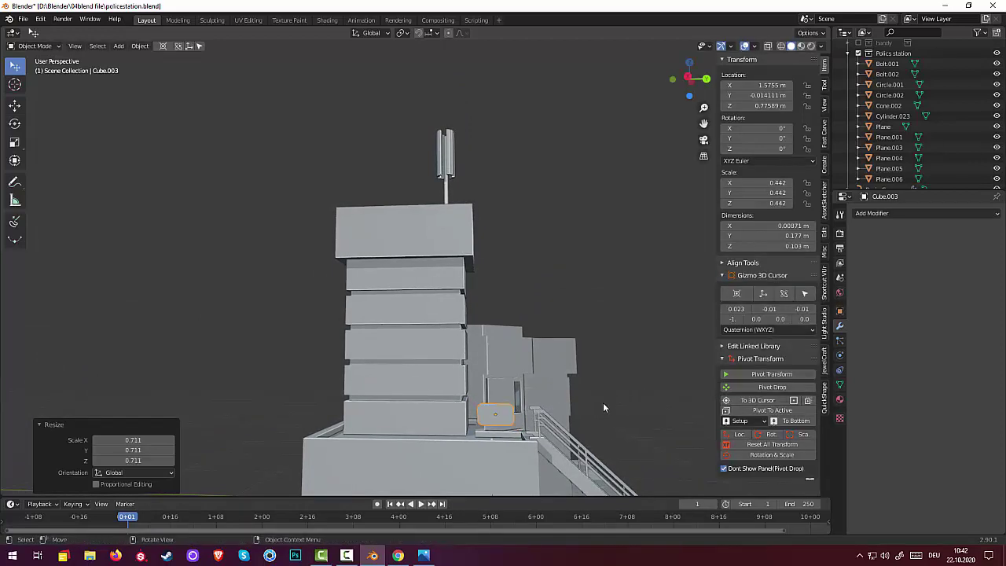
{"action": "mouse_move", "coordinate": [602, 403]}
{"action": "middle_mouse_down"}
{"action": "mouse_move", "coordinate": [586, 427]}
{"action": "mouse_move", "coordinate": [557, 410]}
{"action": "middle_mouse_up"}
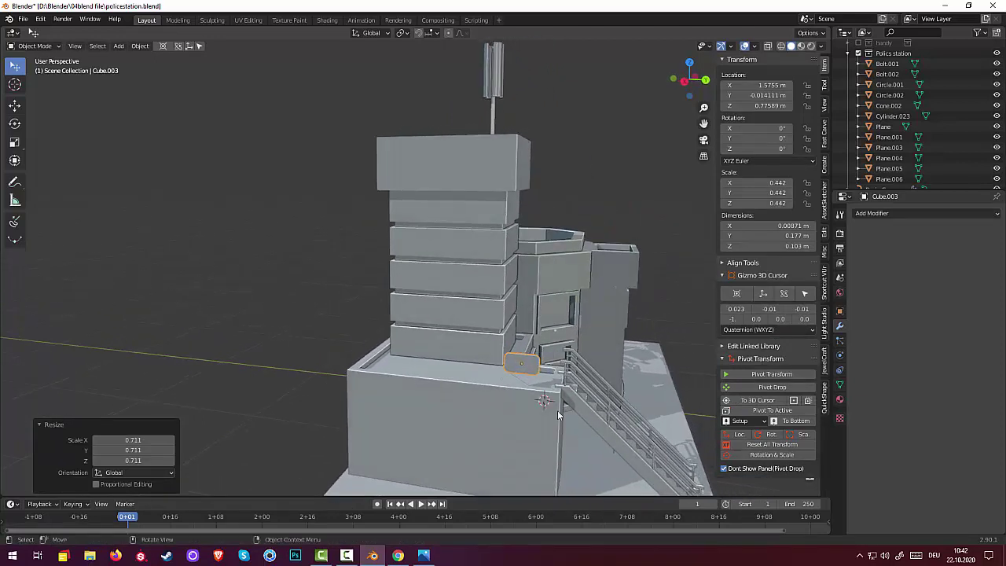
{"action": "key", "text": "g"}
{"action": "key", "text": "z"}
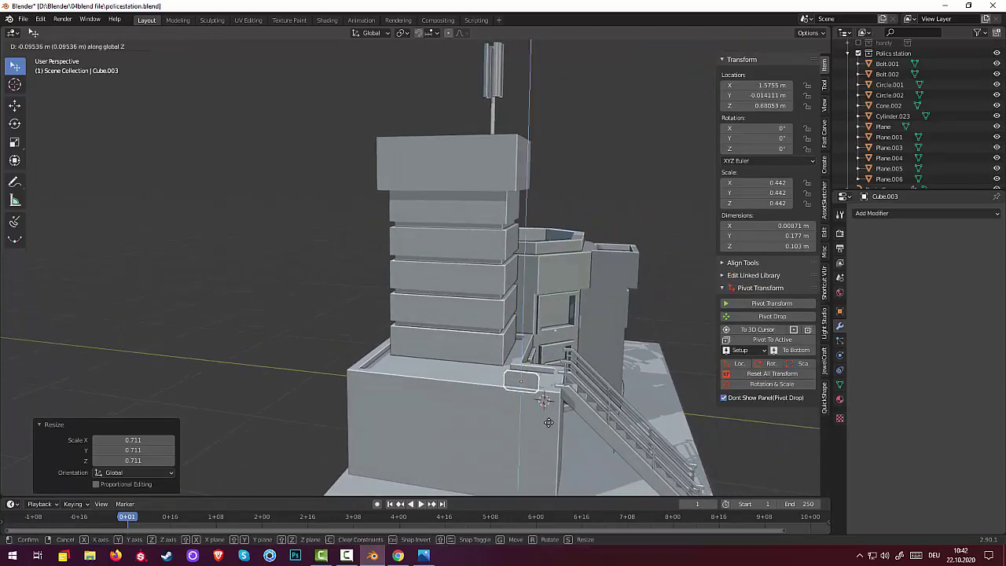
{"action": "left_click", "coordinate": [547, 417]}
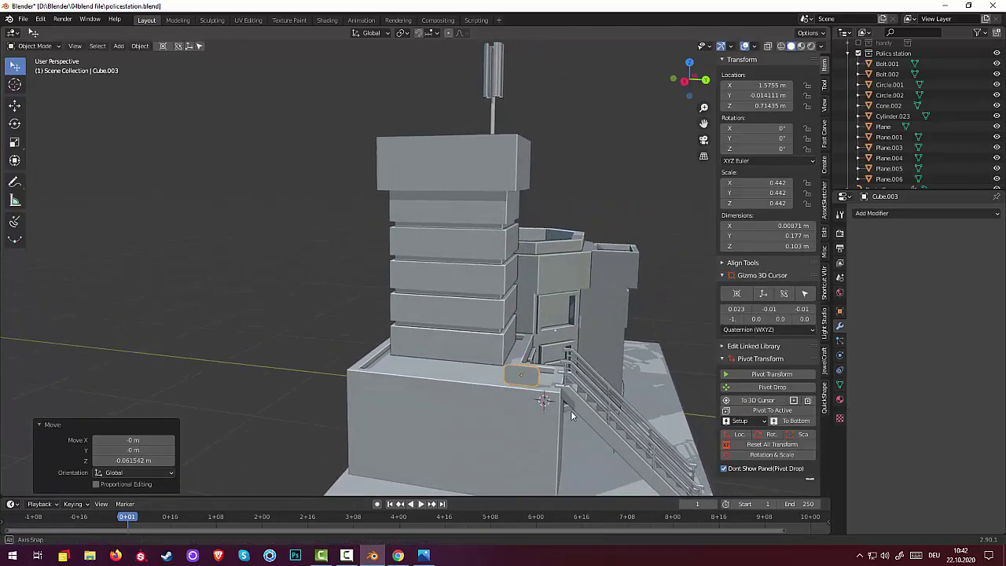
Reselect the small railing panel and bring up the Add menu of mesh primitives
{"action": "mouse_move", "coordinate": [571, 410]}
{"action": "middle_mouse_down"}
{"action": "mouse_move", "coordinate": [474, 412]}
{"action": "mouse_move", "coordinate": [596, 412]}
{"action": "mouse_move", "coordinate": [486, 373]}
{"action": "middle_mouse_up"}
{"action": "scroll", "coordinate": [483, 369], "scroll_direction": "up", "scroll_amount": 5}
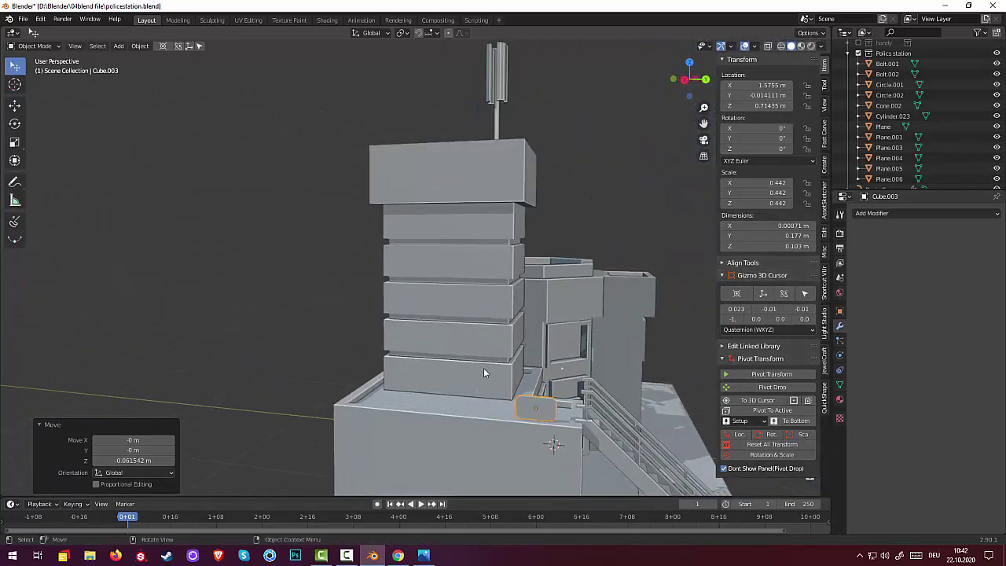
{"action": "left_click", "coordinate": [578, 444]}
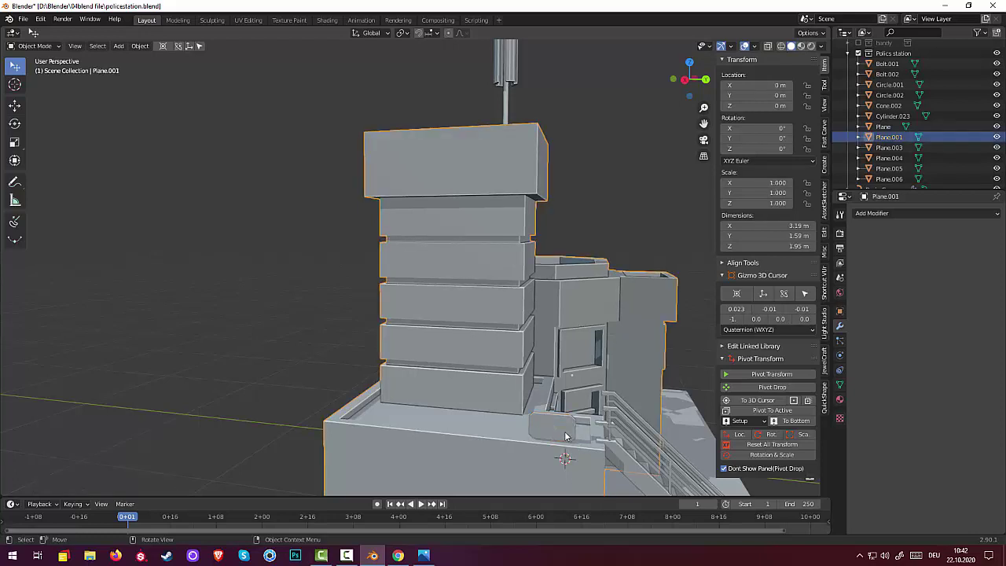
{"action": "left_click", "coordinate": [564, 436]}
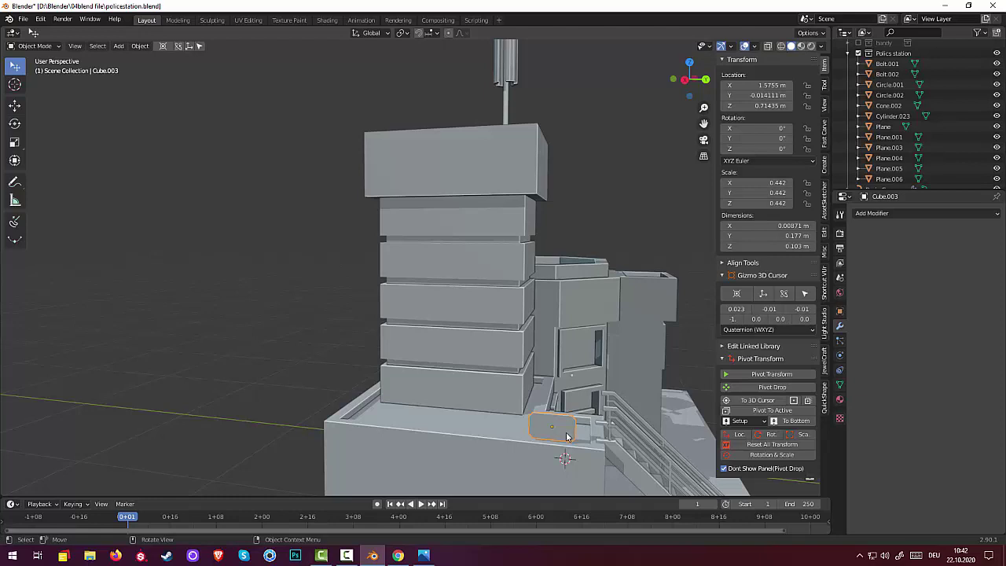
{"action": "left_click", "coordinate": [566, 436]}
{"action": "left_click", "coordinate": [566, 436]}
{"action": "key", "text": "shift+a"}
{"action": "key", "text": "shift+a"}
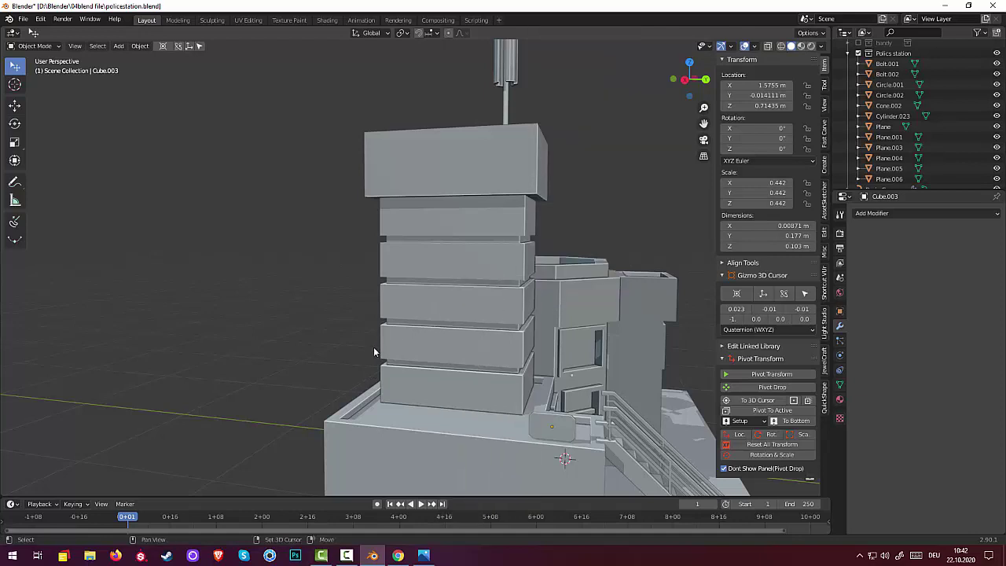
{"action": "key", "text": "shift+a"}
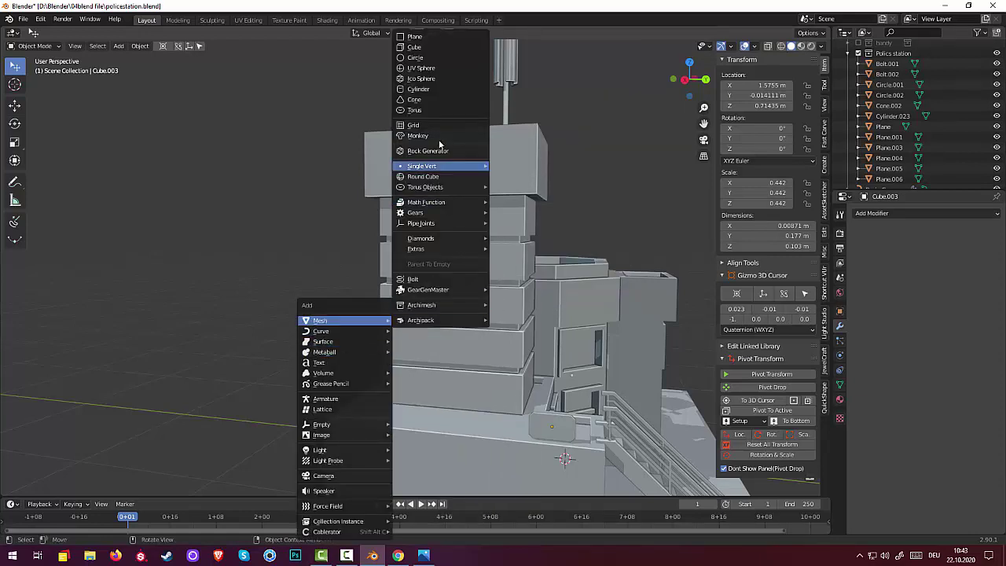
{"action": "mouse_move", "coordinate": [344, 321]}
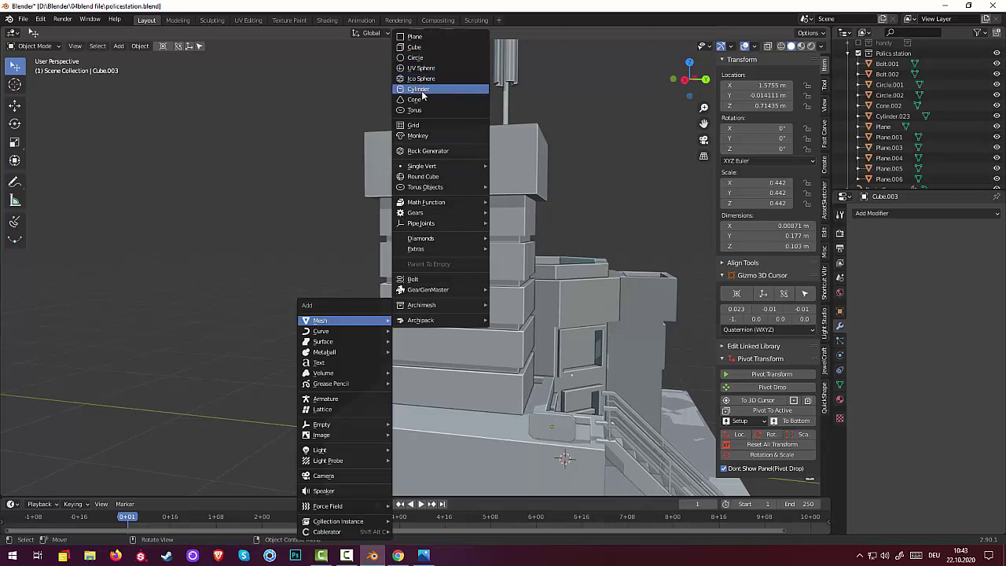
Add a cylinder and raise it along Z above the building
{"action": "left_click", "coordinate": [422, 90]}
{"action": "scroll", "coordinate": [505, 243], "scroll_direction": "down", "scroll_amount": 3}
{"action": "scroll", "coordinate": [507, 253], "scroll_direction": "down", "scroll_amount": 3}
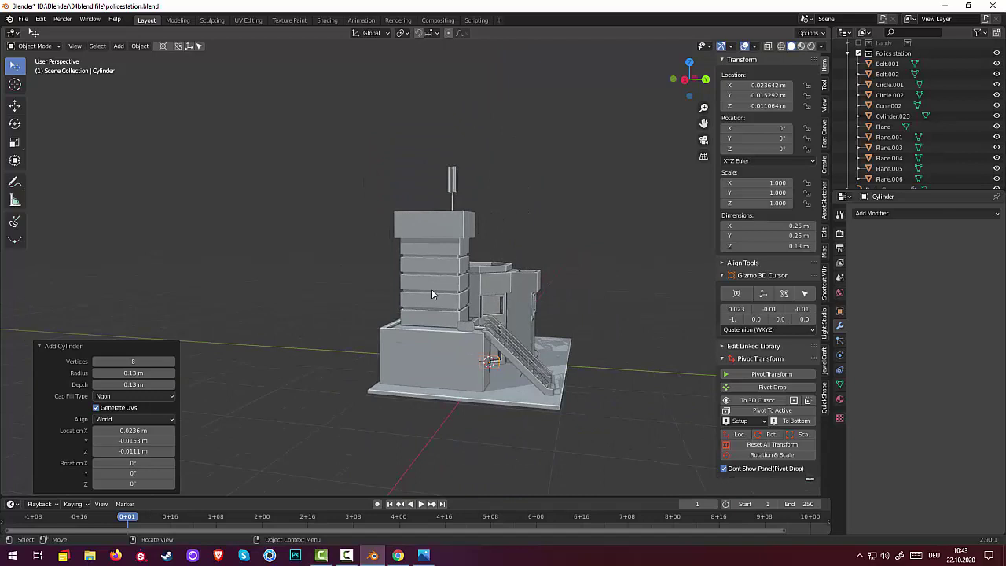
{"action": "key", "text": "g"}
{"action": "key", "text": "z"}
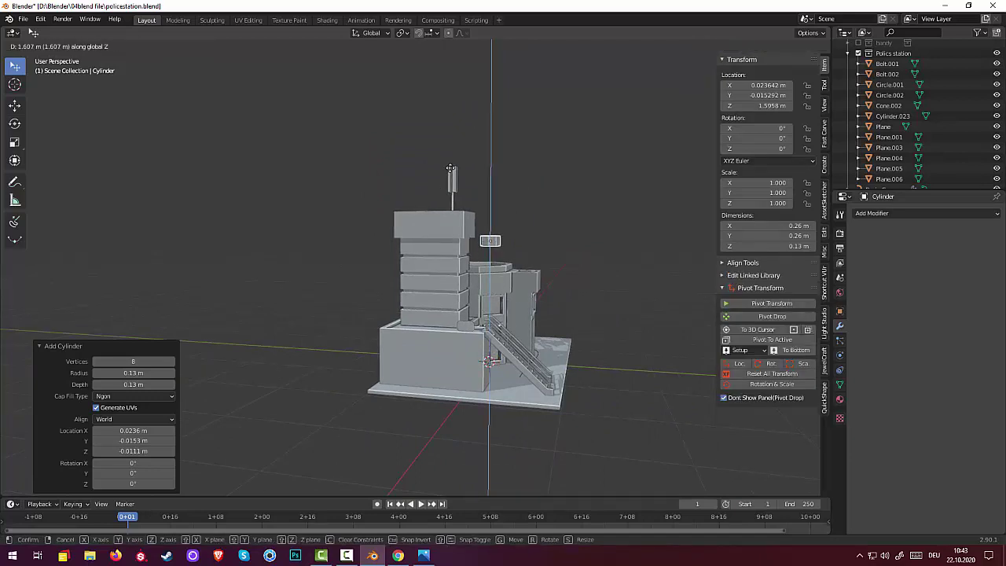
{"action": "left_click", "coordinate": [453, 169]}
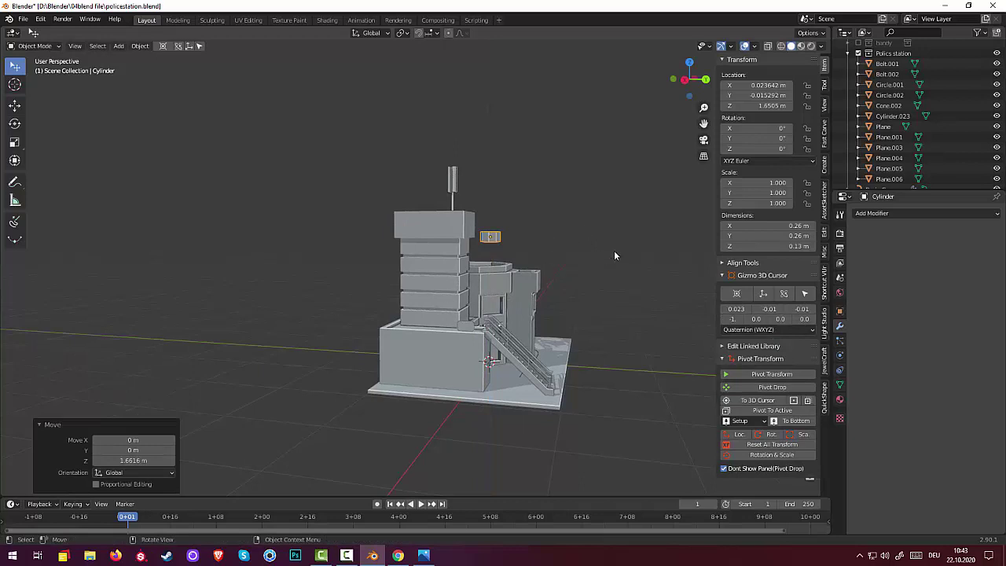
Scale the cylinder to 0.177 and stretch it along Z into a thin post about 0.26 m tall
{"action": "key", "text": "s"}
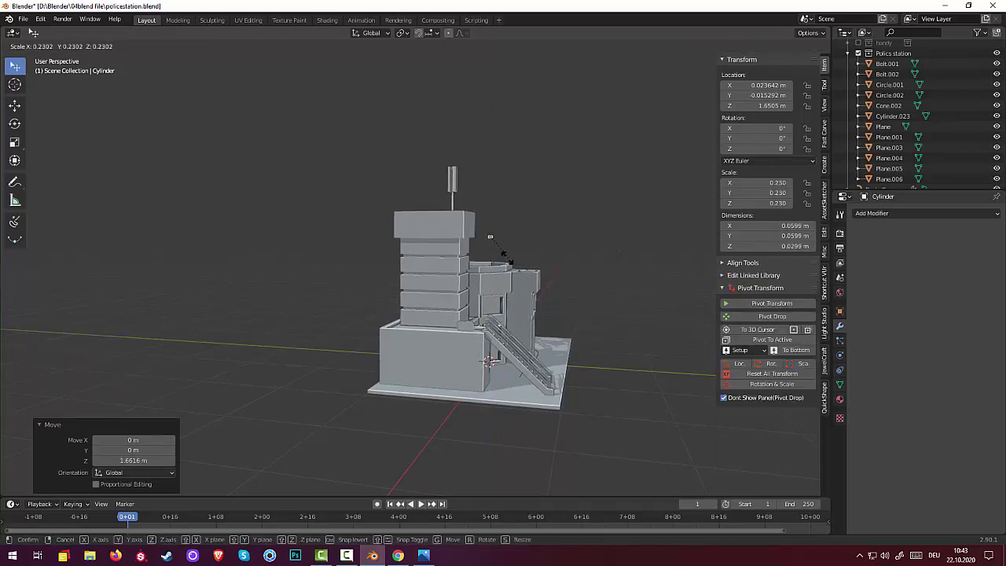
{"action": "left_click", "coordinate": [504, 260]}
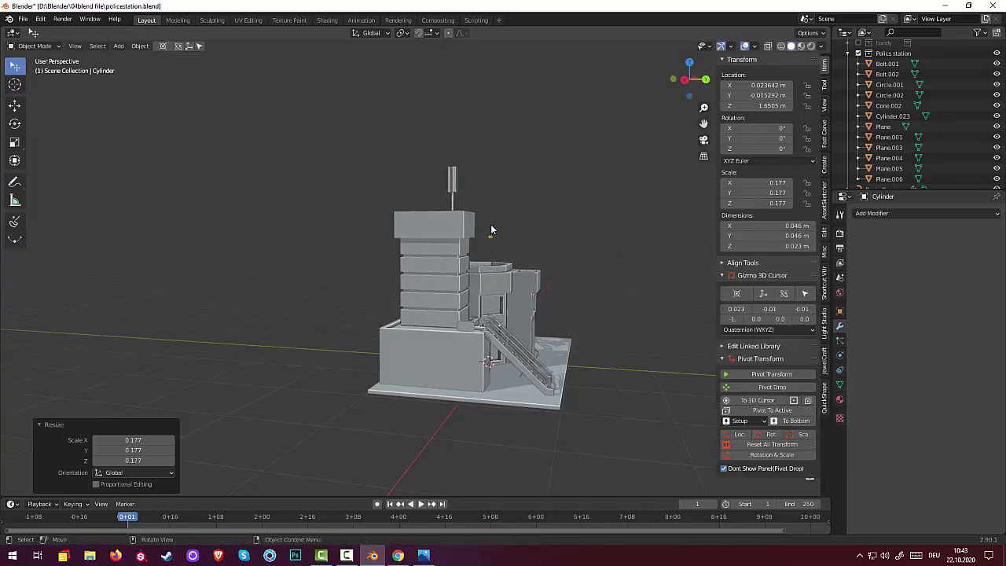
{"action": "key", "text": "s"}
{"action": "key", "text": "z"}
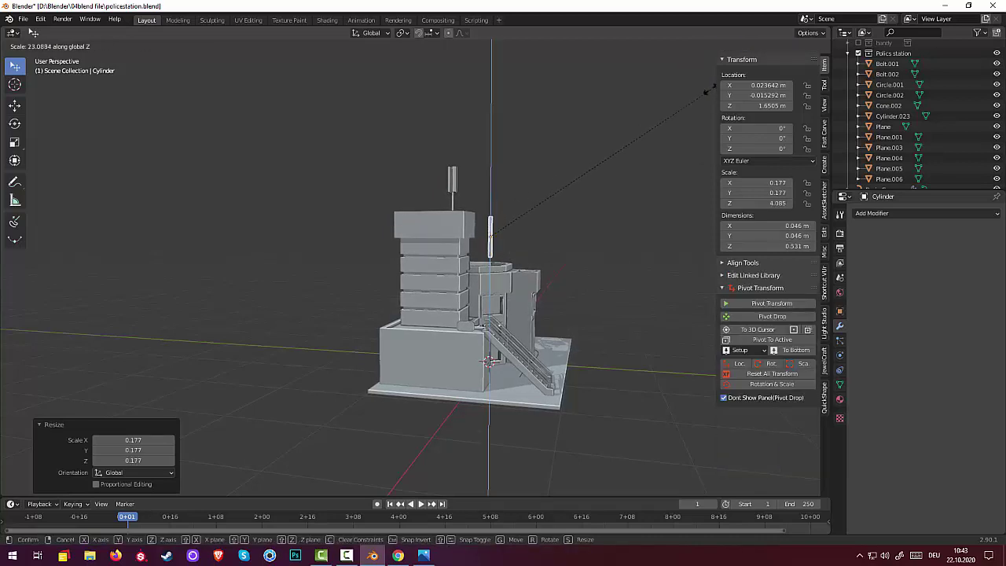
{"action": "left_click", "coordinate": [602, 167]}
{"action": "middle_click_drag", "start_coordinate": [604, 195], "coordinate": [595, 249]}
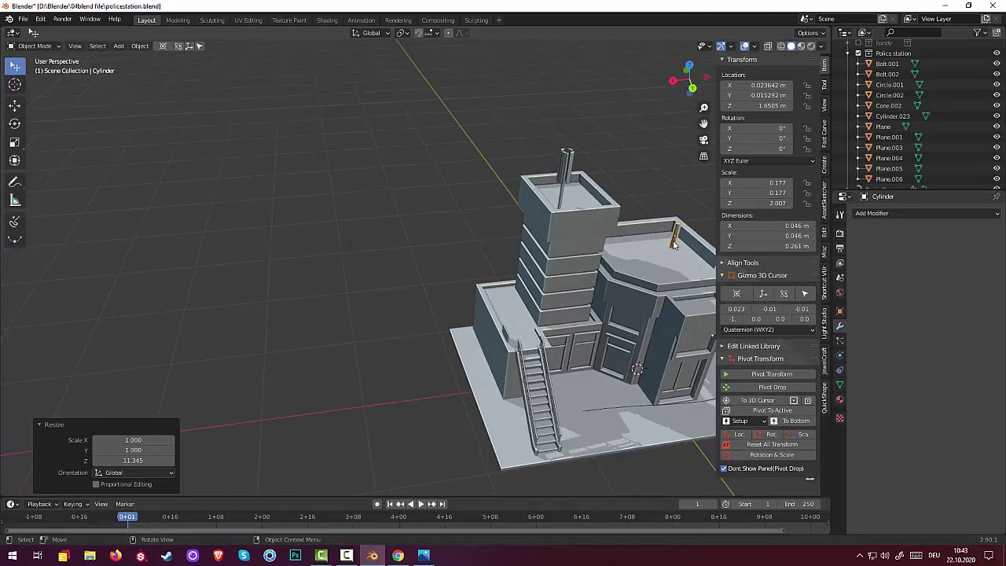
Place the post atop the stairs, aligned with the railing corner, and shrink it to about 0.6
{"action": "key", "text": "g"}
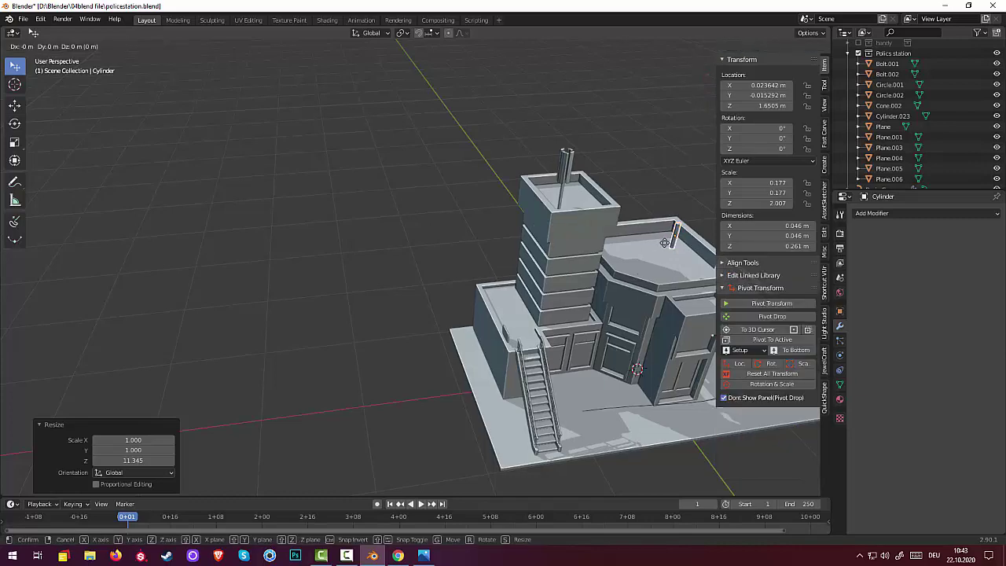
{"action": "left_click", "coordinate": [509, 340]}
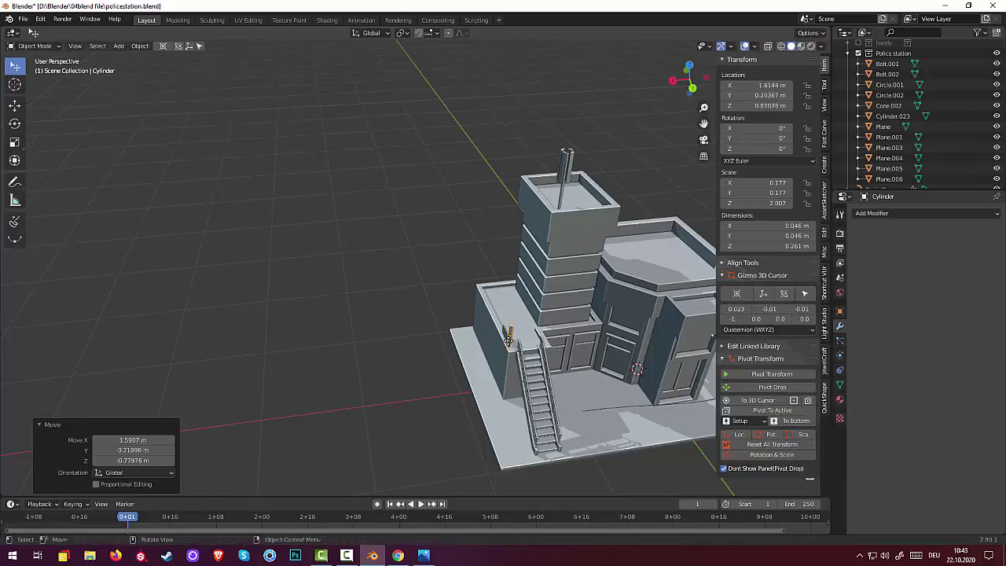
{"action": "mouse_move", "coordinate": [542, 330]}
{"action": "middle_mouse_down"}
{"action": "mouse_move", "coordinate": [613, 287]}
{"action": "mouse_move", "coordinate": [610, 378]}
{"action": "middle_mouse_up"}
{"action": "scroll", "coordinate": [572, 344], "scroll_direction": "up", "scroll_amount": 2}
{"action": "scroll", "coordinate": [569, 334], "scroll_direction": "up", "scroll_amount": 2}
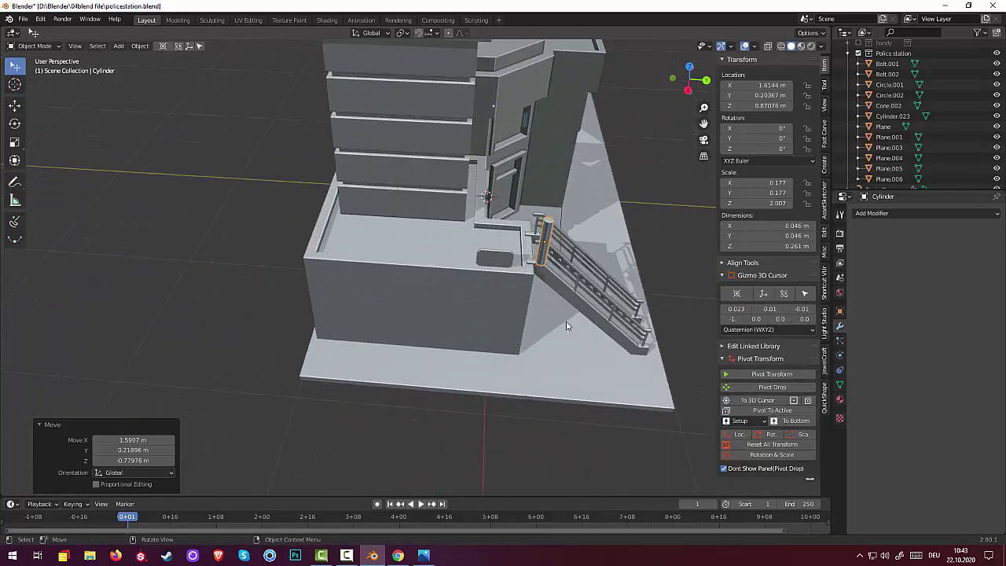
{"action": "key", "text": "KP_7"}
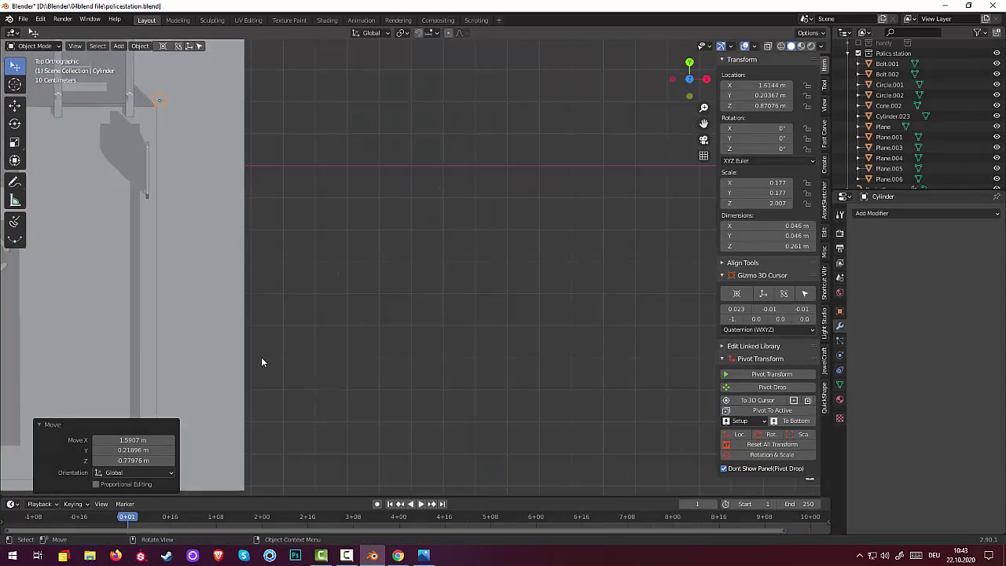
{"action": "scroll", "coordinate": [262, 361], "scroll_direction": "down", "scroll_amount": 2}
{"action": "scroll", "coordinate": [314, 113], "scroll_direction": "up", "scroll_amount": 2}
{"action": "middle_click_drag", "start_coordinate": [309, 121], "coordinate": [462, 259], "text": "shift"}
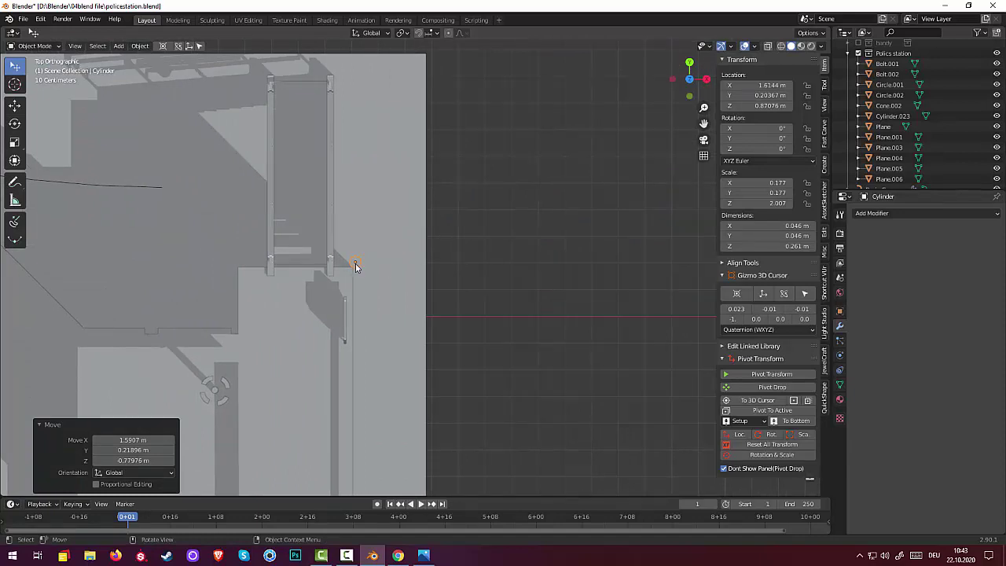
{"action": "key", "text": "g"}
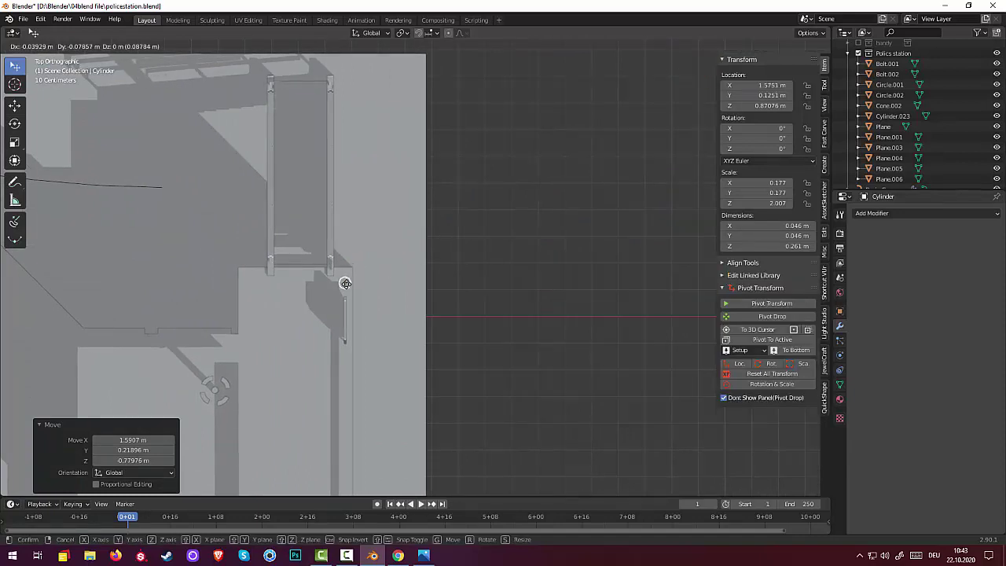
{"action": "left_click", "coordinate": [345, 292]}
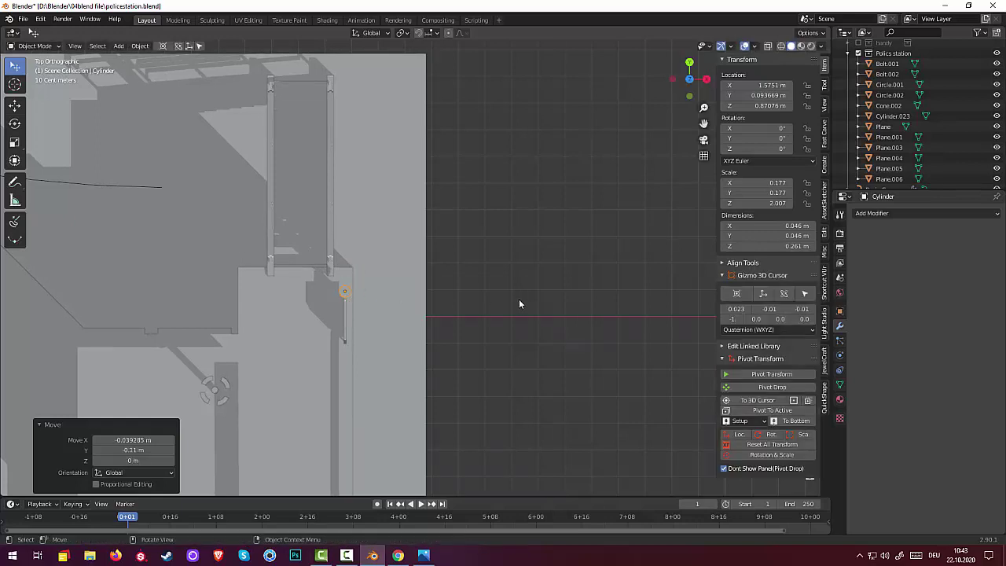
{"action": "key", "text": "s"}
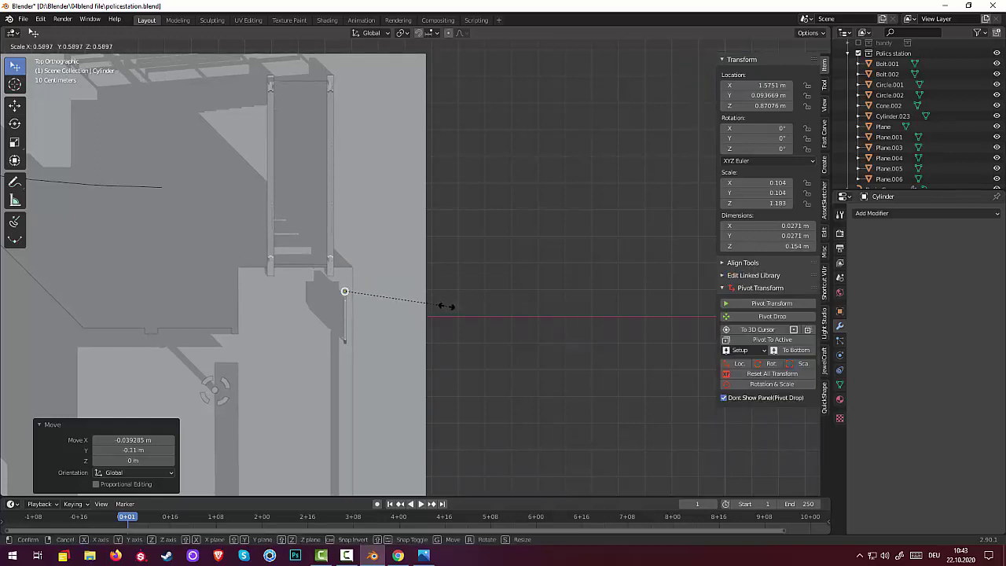
{"action": "left_click", "coordinate": [451, 307]}
Lower the post along Z onto the ledge and resize it to railing height, about 0.019 × 0.019 × 0.158 m
{"action": "mouse_move", "coordinate": [451, 307]}
{"action": "middle_mouse_down"}
{"action": "mouse_move", "coordinate": [327, 206]}
{"action": "mouse_move", "coordinate": [360, 191]}
{"action": "middle_mouse_up"}
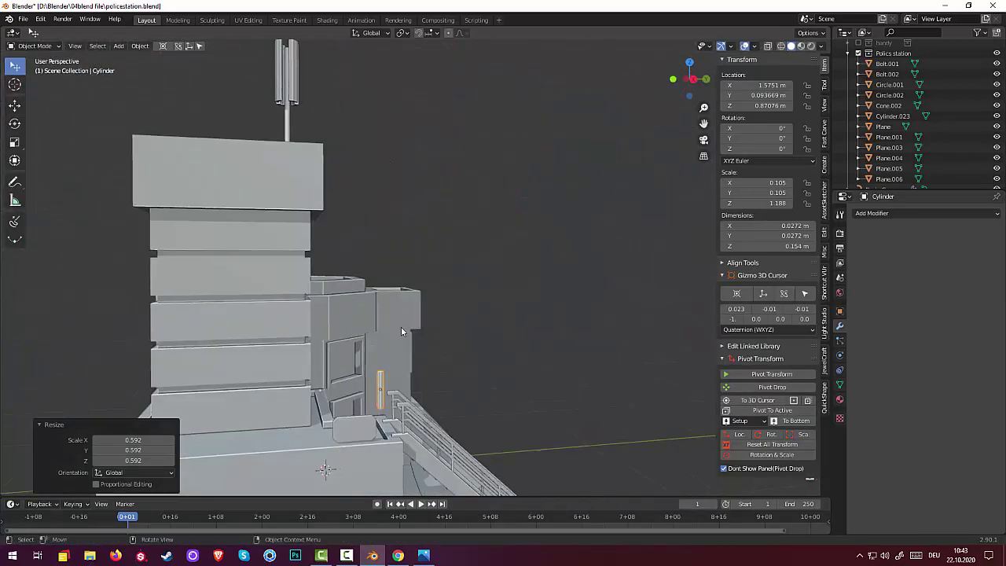
{"action": "key", "text": "g"}
{"action": "key", "text": "z"}
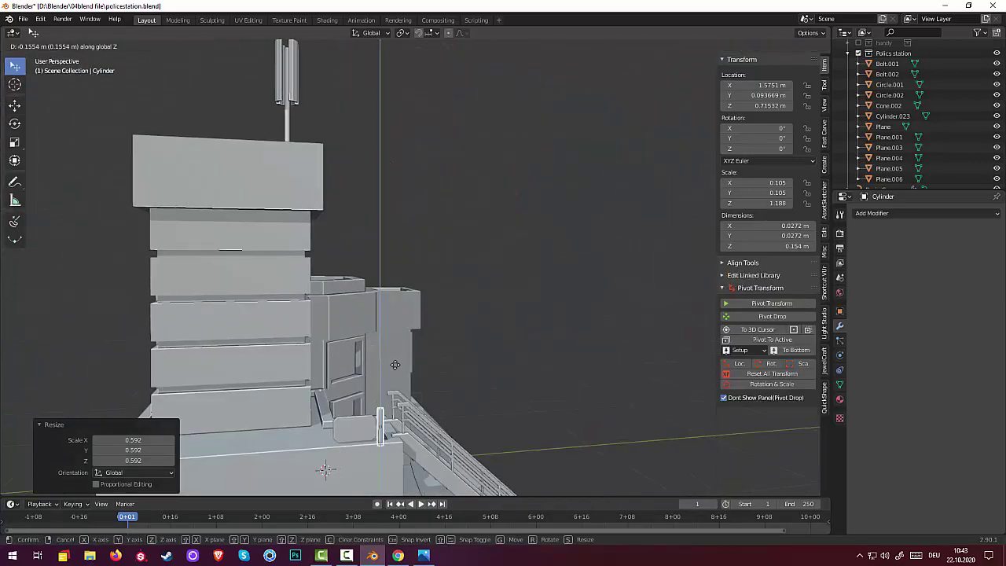
{"action": "left_click", "coordinate": [393, 370]}
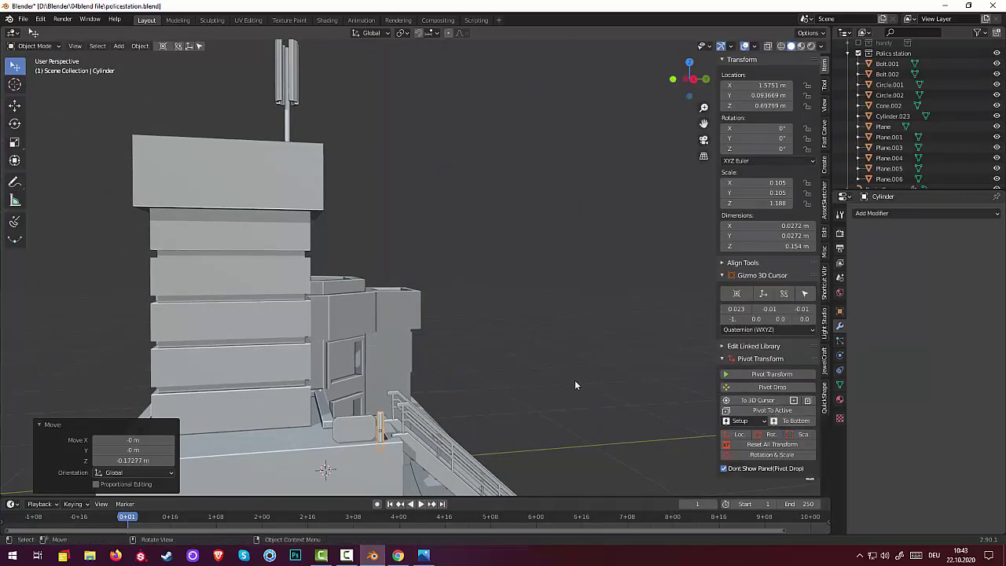
{"action": "key", "text": "s"}
{"action": "left_click", "coordinate": [511, 382]}
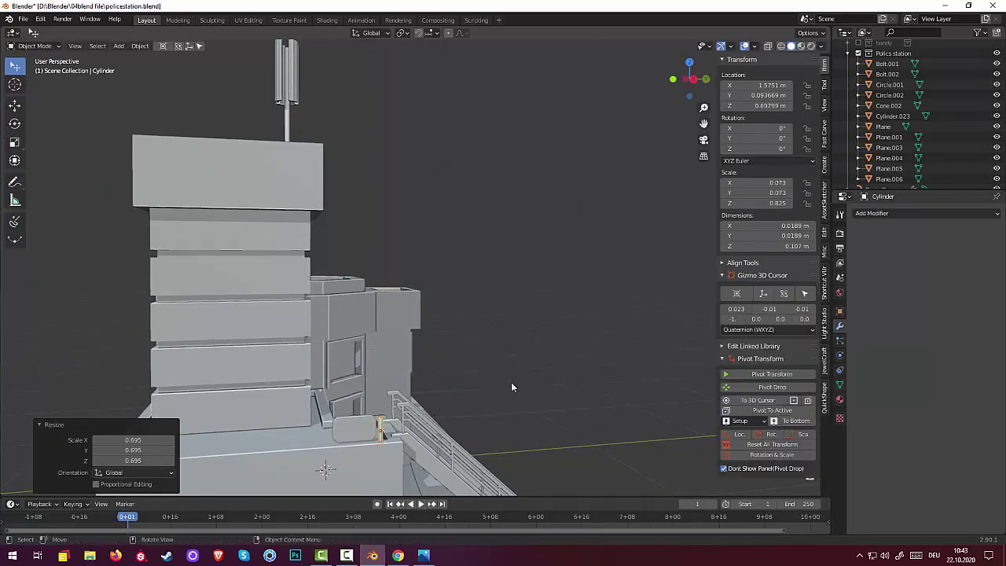
{"action": "key", "text": "s"}
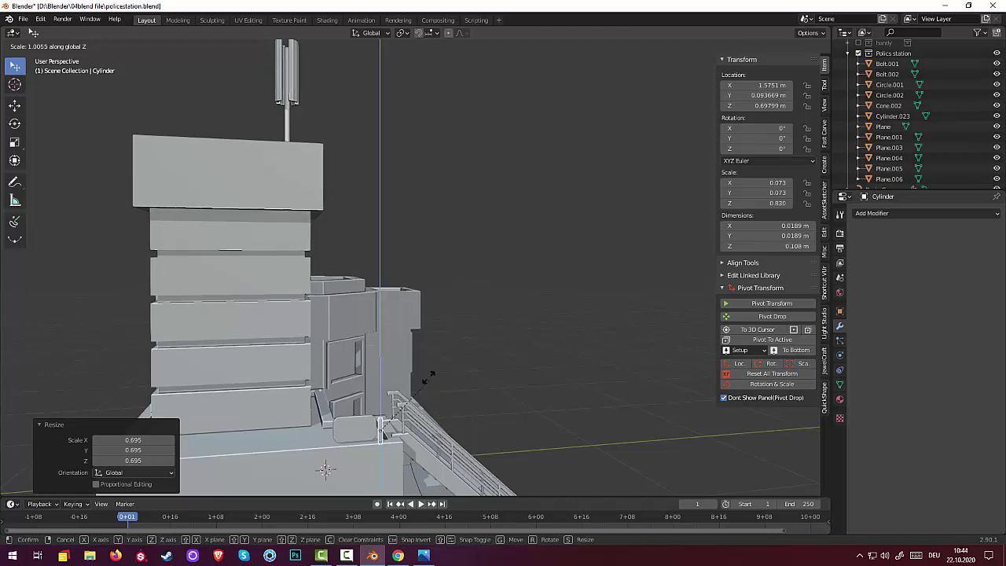
{"action": "left_click", "coordinate": [449, 365]}
{"action": "scroll", "coordinate": [448, 365], "scroll_direction": "up", "scroll_amount": 1}
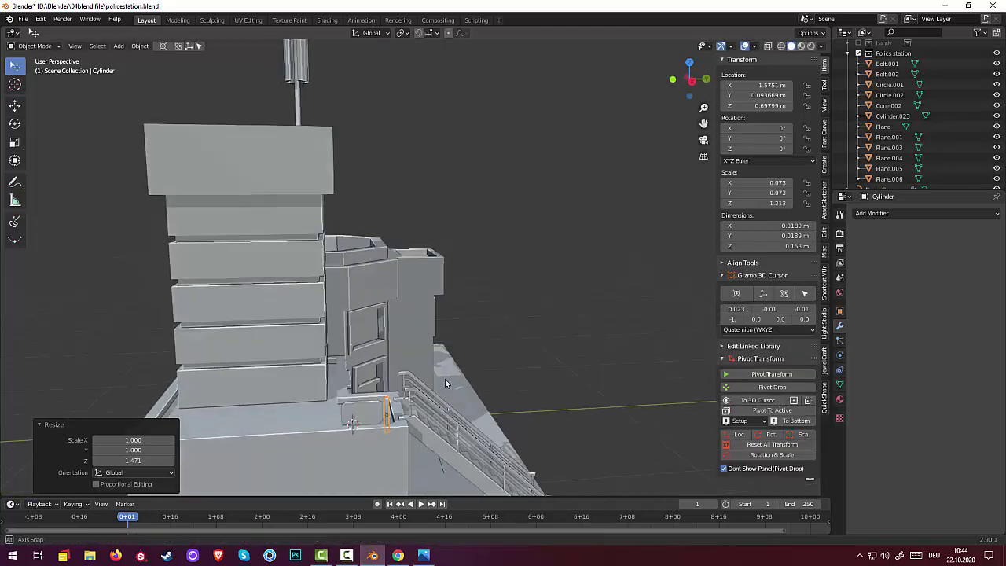
{"action": "mouse_move", "coordinate": [445, 378]}
{"action": "middle_mouse_down"}
{"action": "mouse_move", "coordinate": [415, 409]}
{"action": "mouse_move", "coordinate": [366, 363]}
{"action": "middle_mouse_up"}
{"action": "scroll", "coordinate": [415, 409], "scroll_direction": "up", "scroll_amount": 3}
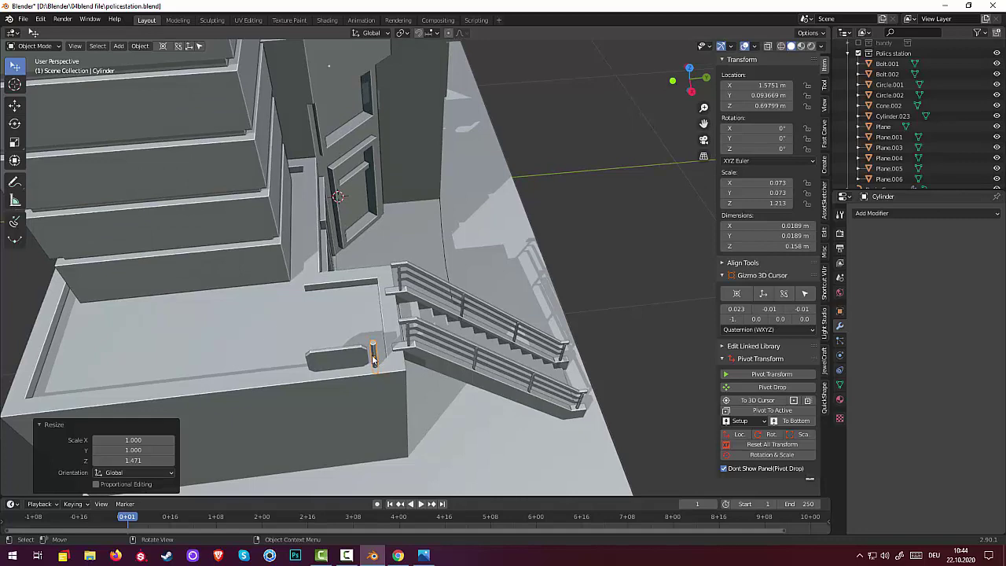
Nudge the post into line with the railing at the landing corner, checking it in top view
{"action": "key", "text": "g"}
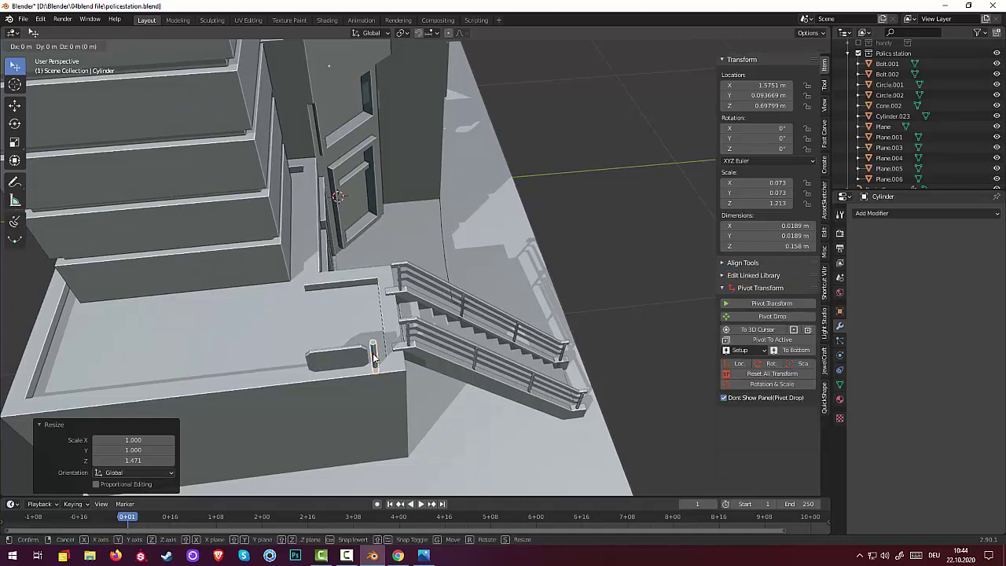
{"action": "left_click", "coordinate": [369, 352]}
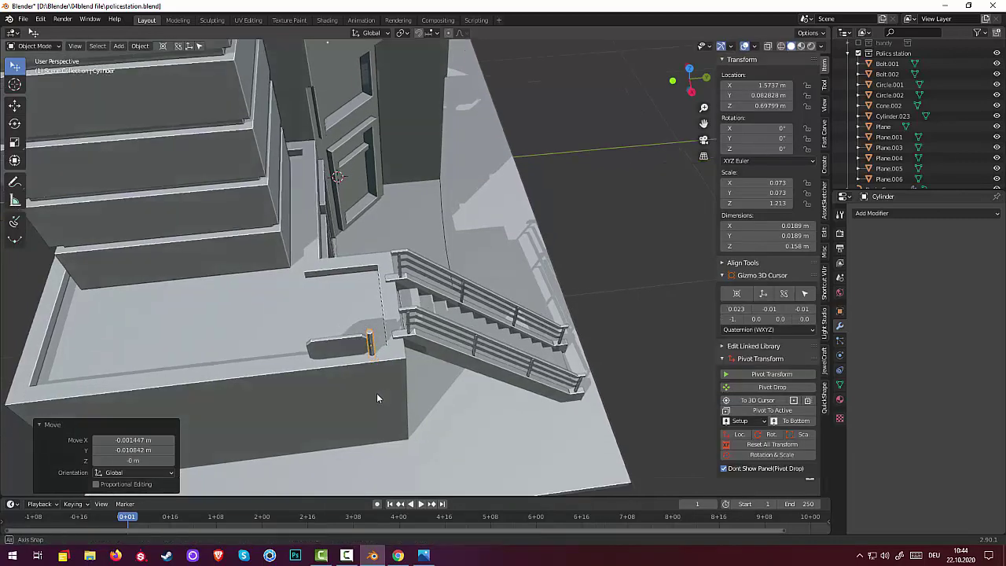
{"action": "mouse_move", "coordinate": [377, 393]}
{"action": "middle_mouse_down"}
{"action": "mouse_move", "coordinate": [396, 419]}
{"action": "mouse_move", "coordinate": [524, 404]}
{"action": "mouse_move", "coordinate": [475, 409]}
{"action": "mouse_move", "coordinate": [388, 349]}
{"action": "mouse_move", "coordinate": [376, 355]}
{"action": "mouse_move", "coordinate": [525, 417]}
{"action": "middle_mouse_up"}
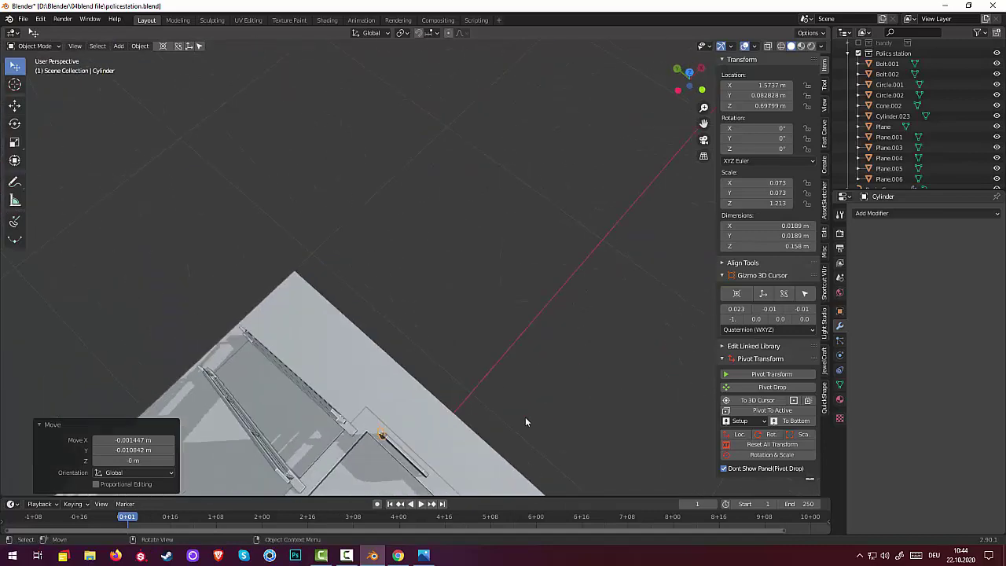
{"action": "scroll", "coordinate": [523, 416], "scroll_direction": "up", "scroll_amount": 3}
{"action": "key", "text": "KP_7"}
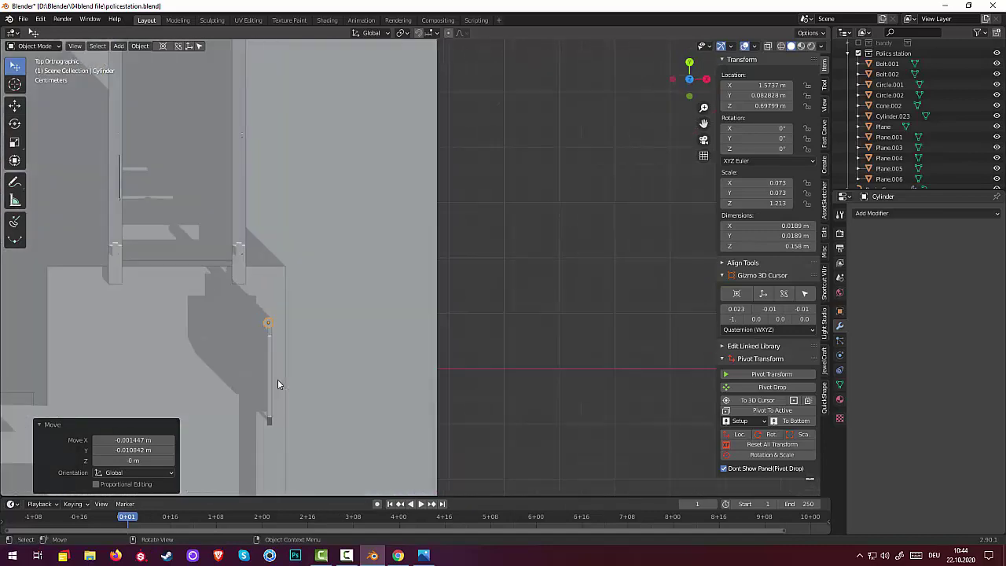
{"action": "scroll", "coordinate": [277, 379], "scroll_direction": "up", "scroll_amount": 4}
{"action": "mouse_move", "coordinate": [277, 374]}
{"action": "middle_mouse_down", "text": "shift"}
{"action": "mouse_move", "coordinate": [484, 303]}
{"action": "mouse_move", "coordinate": [497, 279]}
{"action": "middle_mouse_up", "text": "shift"}
{"action": "key", "text": "g"}
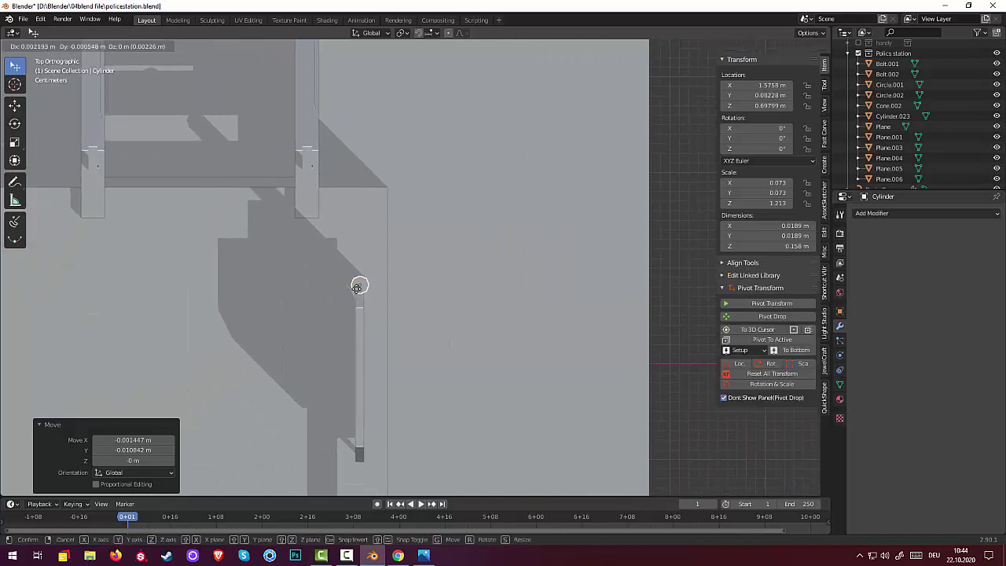
{"action": "left_click", "coordinate": [431, 332]}
{"action": "left_click", "coordinate": [431, 331]}
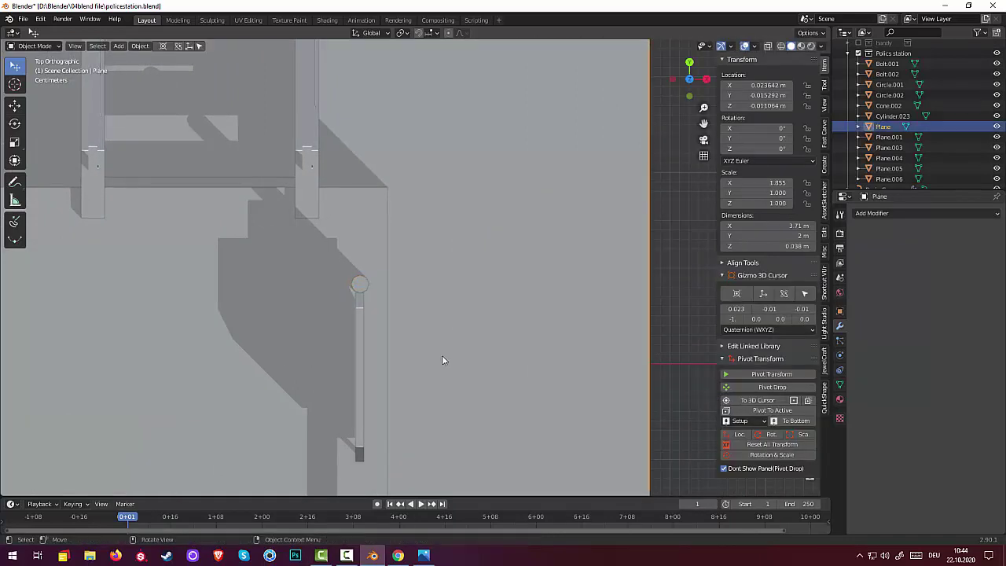
{"action": "mouse_move", "coordinate": [445, 362]}
{"action": "middle_mouse_down"}
{"action": "mouse_move", "coordinate": [386, 344]}
{"action": "mouse_move", "coordinate": [319, 300]}
{"action": "mouse_move", "coordinate": [346, 312]}
{"action": "middle_mouse_up"}
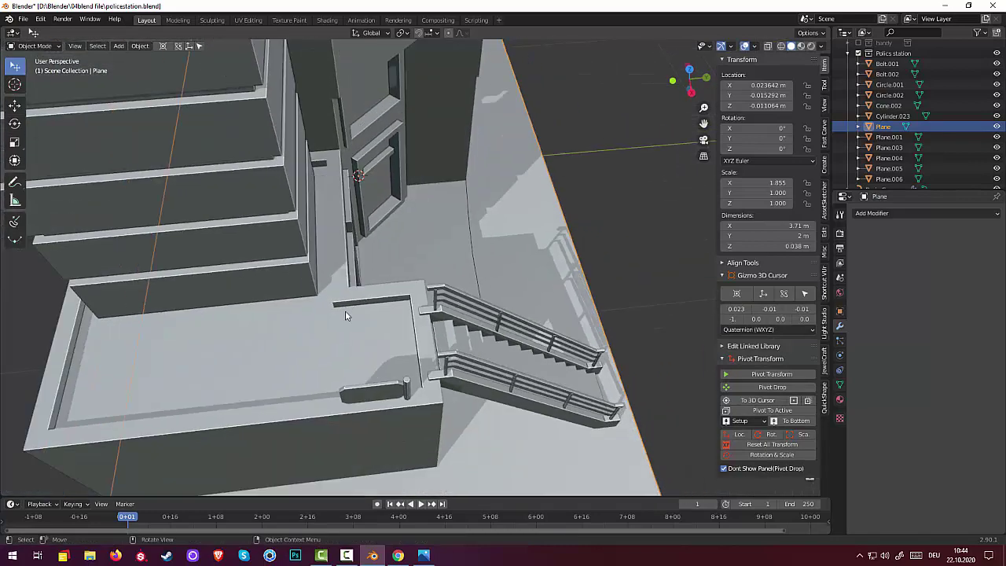
Join the cylinder post and the flat bar Cube.003 into one object
{"action": "left_click", "coordinate": [406, 391]}
{"action": "left_click", "coordinate": [372, 392], "text": "shift"}
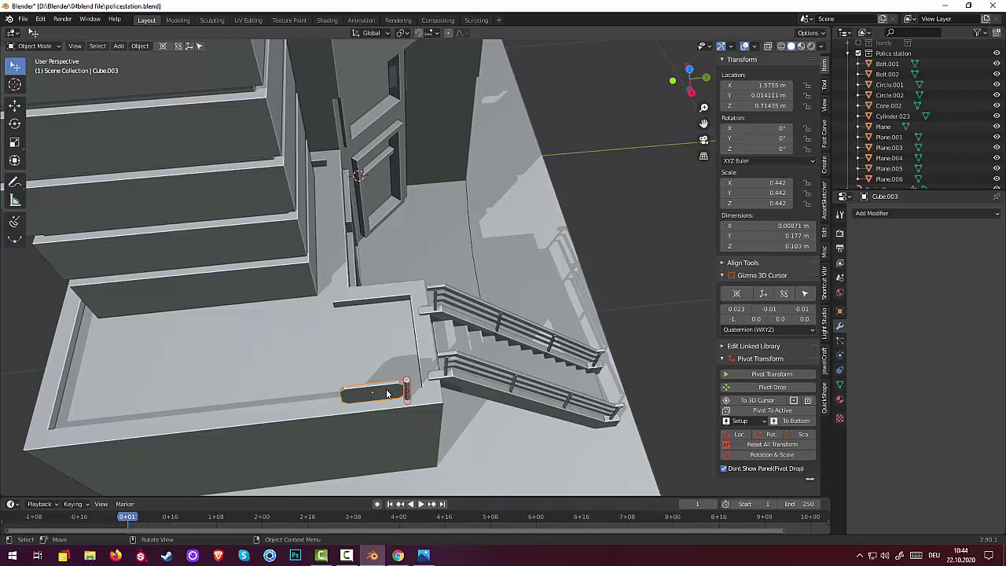
{"action": "key", "text": "shift"}
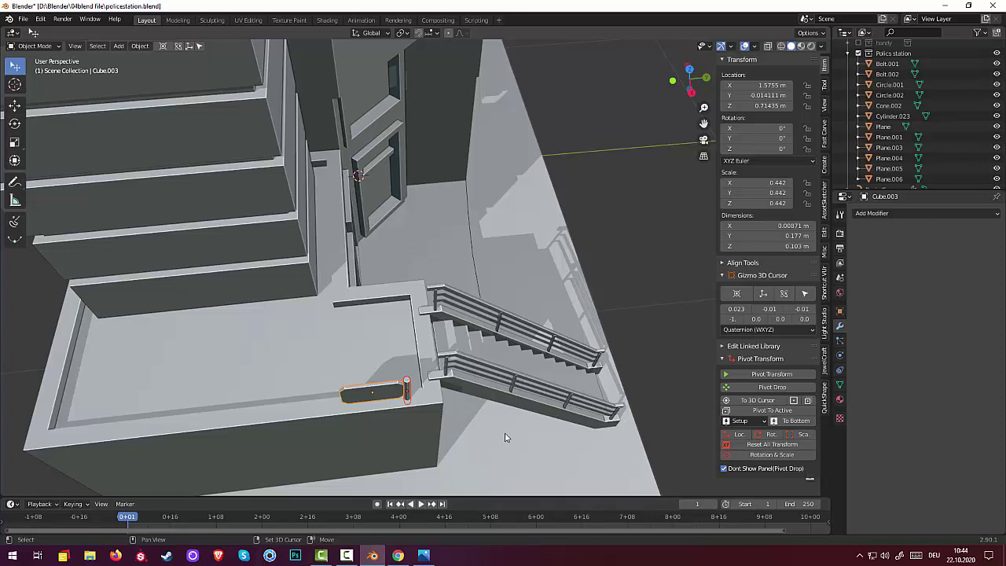
{"action": "left_click", "coordinate": [141, 45]}
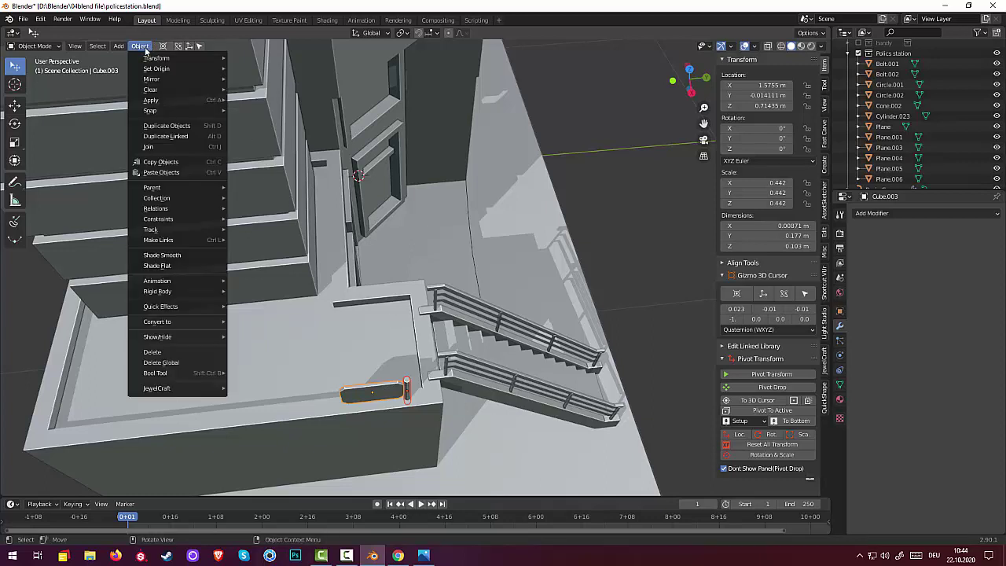
{"action": "left_click", "coordinate": [165, 147]}
{"action": "middle_click_drag", "start_coordinate": [169, 149], "coordinate": [554, 331]}
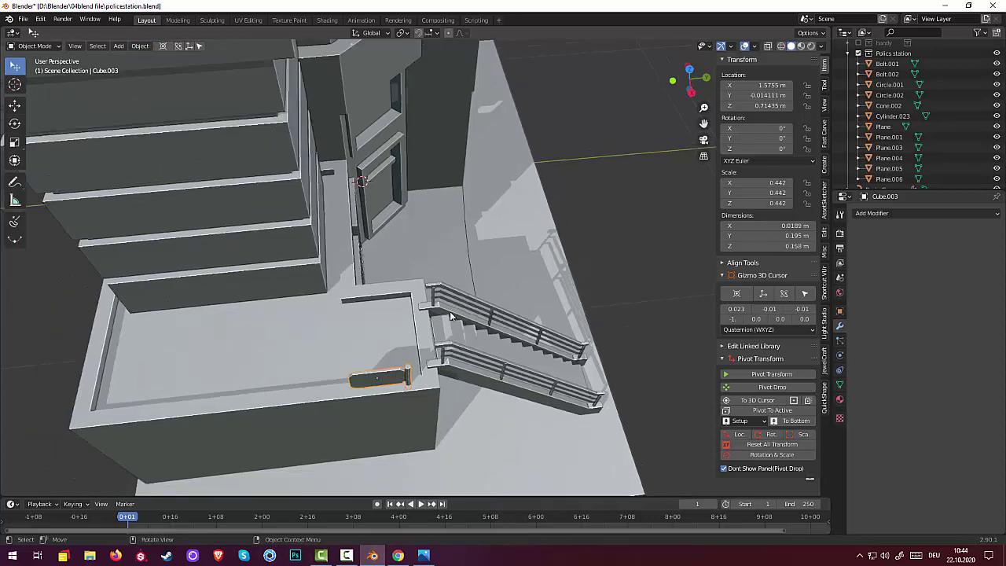
{"action": "middle_click_drag", "start_coordinate": [469, 375], "coordinate": [465, 357]}
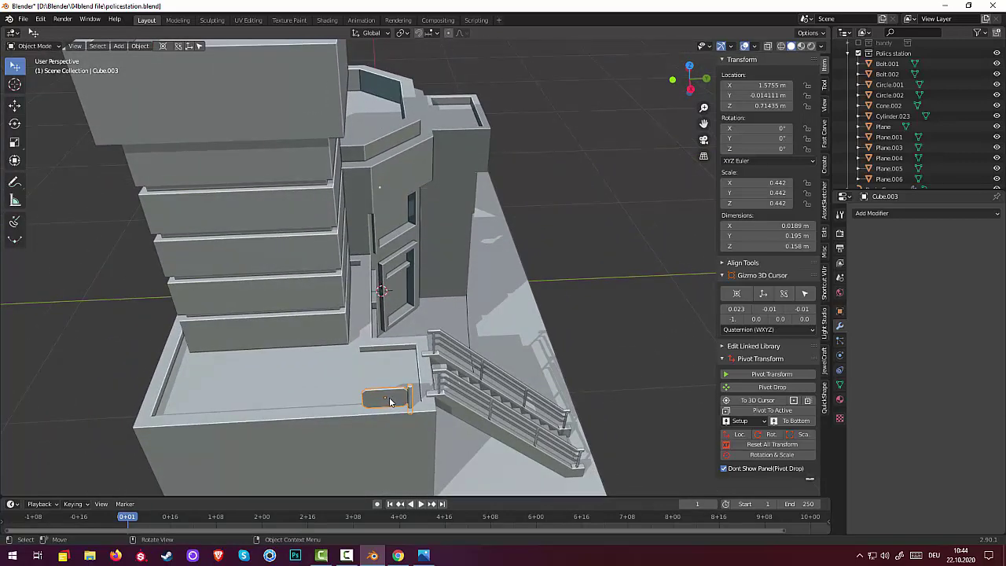
Slide the joined railing segment 0.0708 m along Y to the ledge edge by the stairs
{"action": "key", "text": "g"}
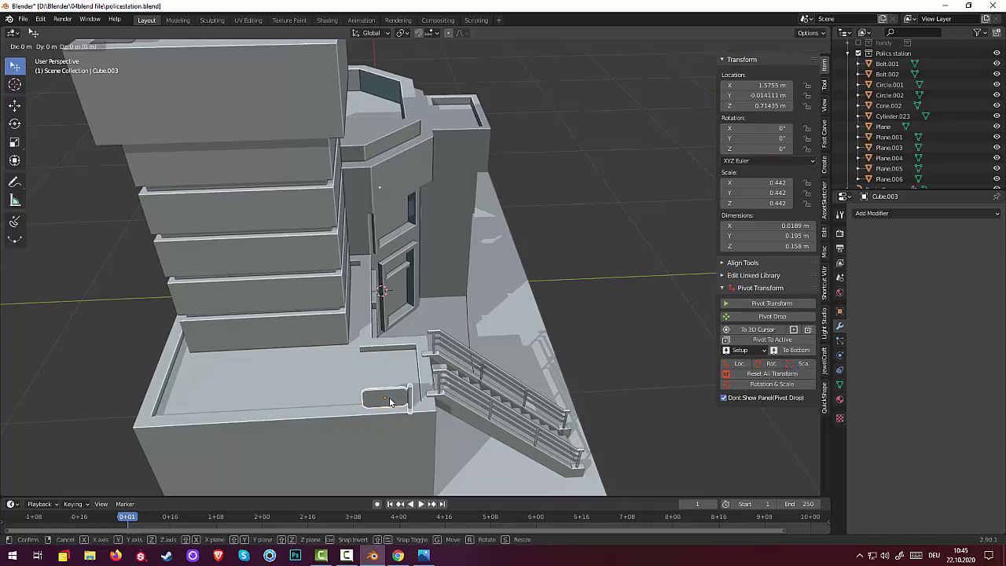
{"action": "key", "text": "y"}
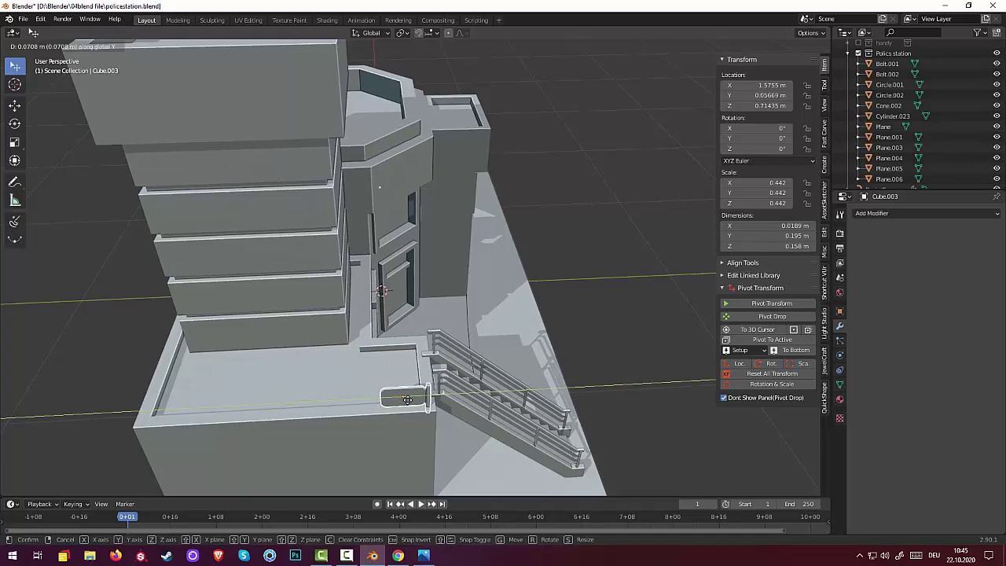
{"action": "left_click", "coordinate": [408, 399]}
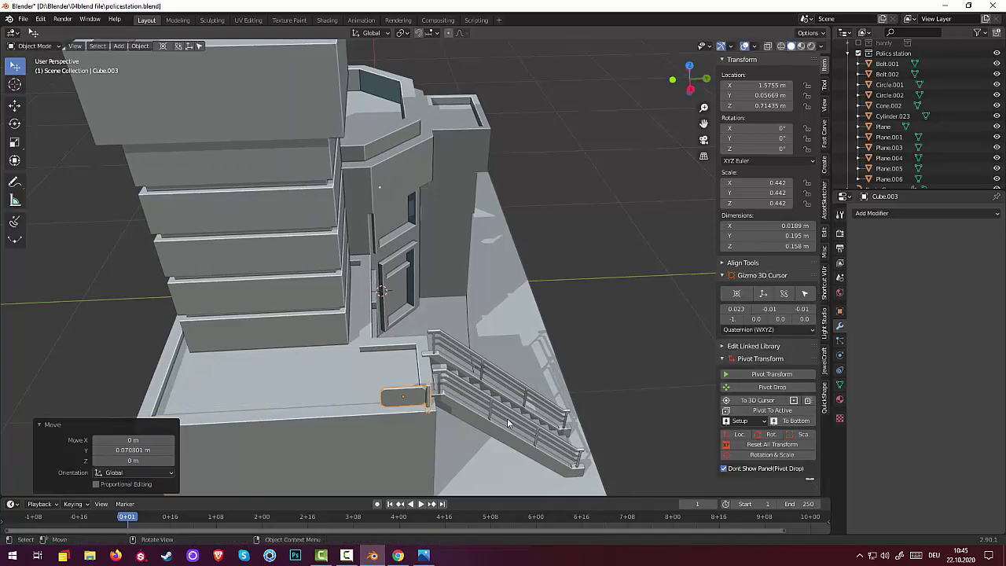
{"action": "mouse_move", "coordinate": [507, 419]}
{"action": "middle_mouse_down"}
{"action": "mouse_move", "coordinate": [468, 434]}
{"action": "mouse_move", "coordinate": [419, 421]}
{"action": "middle_mouse_up"}
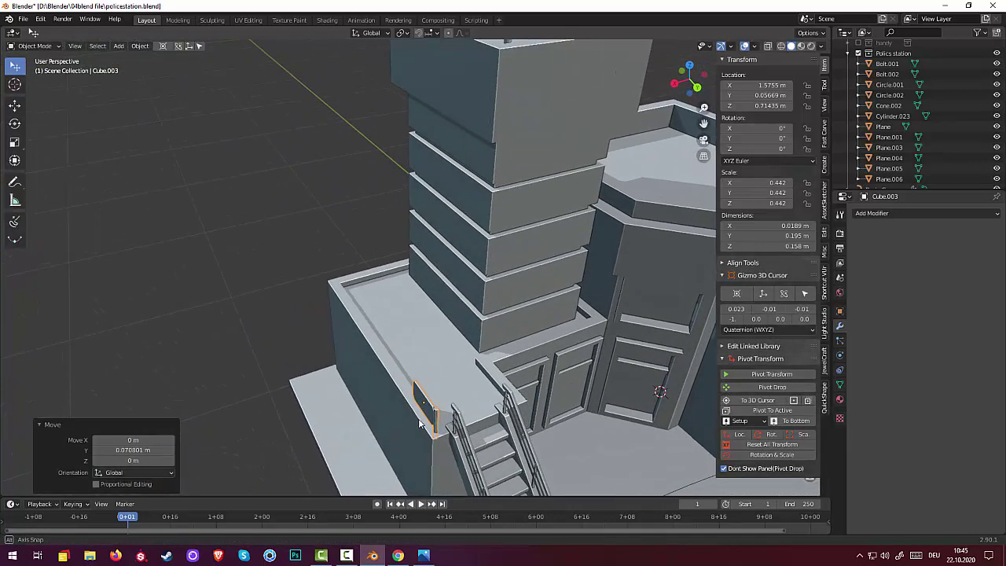
{"action": "scroll", "coordinate": [418, 422], "scroll_direction": "down", "scroll_amount": 3}
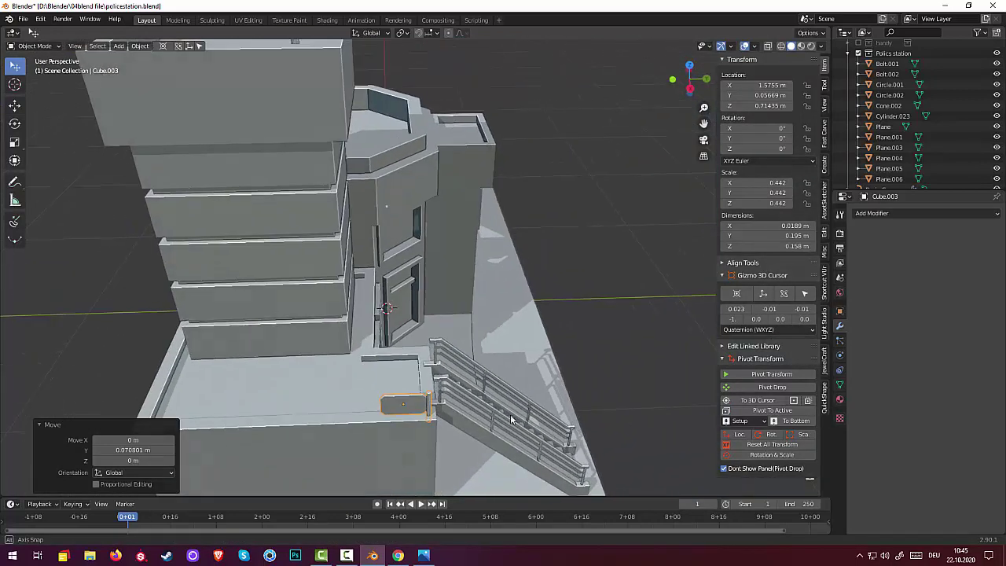
{"action": "middle_click_drag", "start_coordinate": [419, 422], "coordinate": [519, 407]}
Reset the segment's location and scale, and add an Array modifier
{"action": "left_click", "coordinate": [874, 214]}
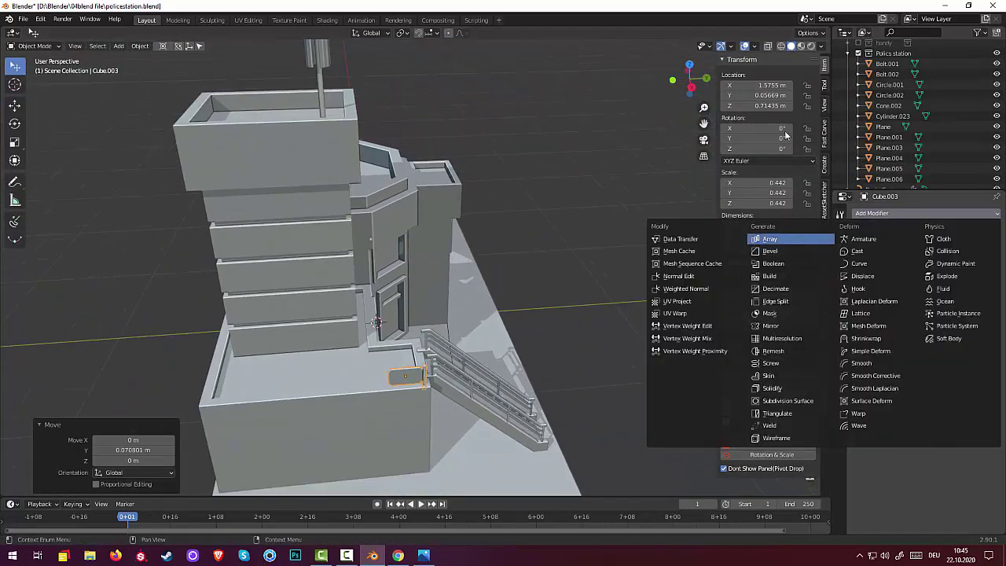
{"action": "left_click", "coordinate": [786, 445]}
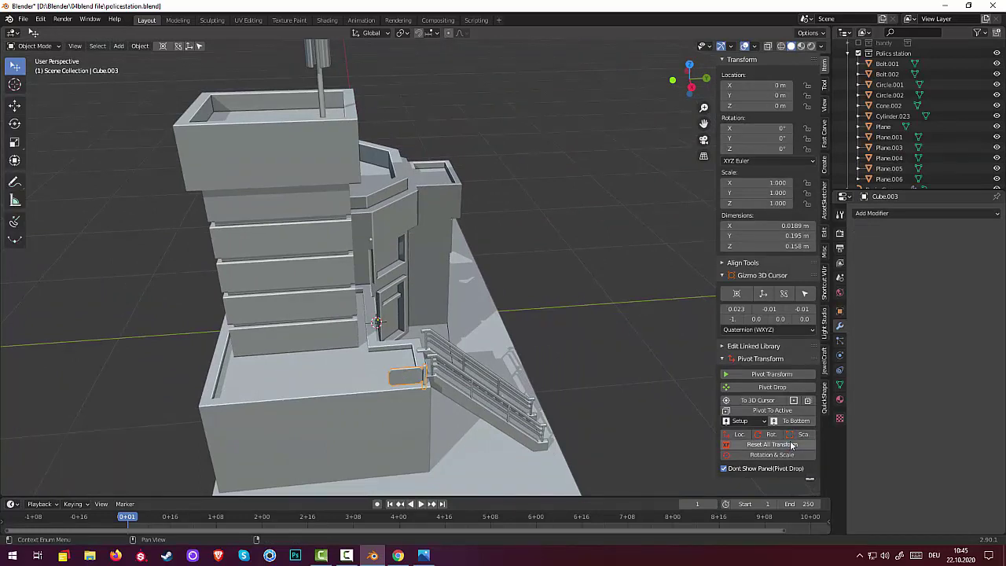
{"action": "left_click", "coordinate": [865, 214]}
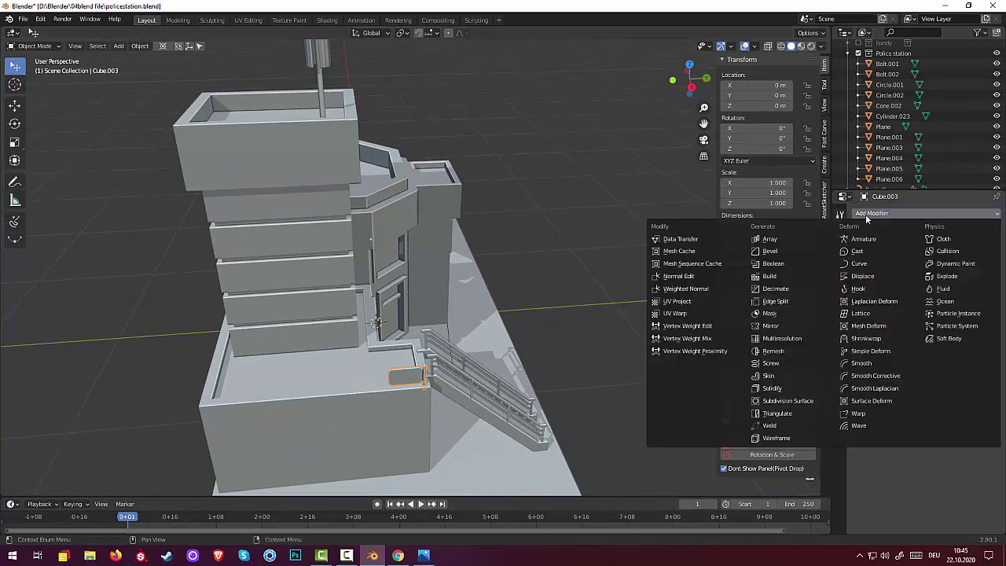
{"action": "left_click", "coordinate": [786, 240]}
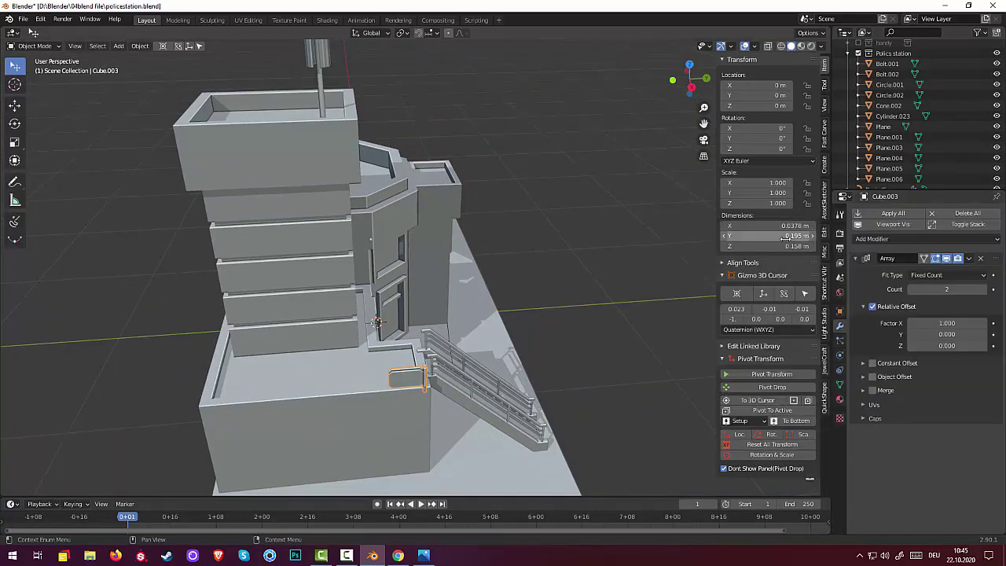
Set the Array relative offset to X 0, Y -1, and raise the count for a 1.17 m row
{"action": "left_click", "coordinate": [940, 334]}
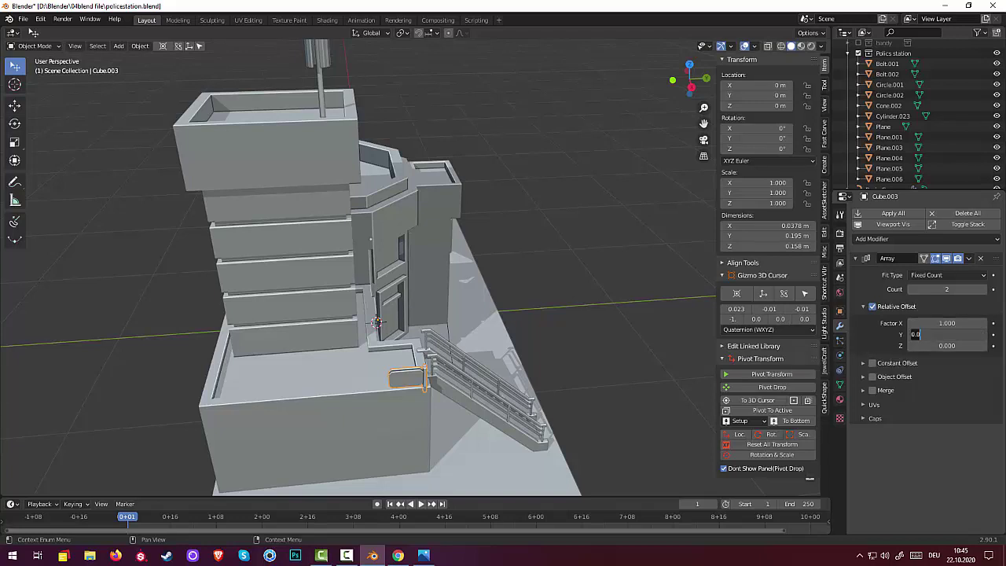
{"action": "type", "text": "1"}
{"action": "key", "text": "Return"}
{"action": "left_click", "coordinate": [954, 323]}
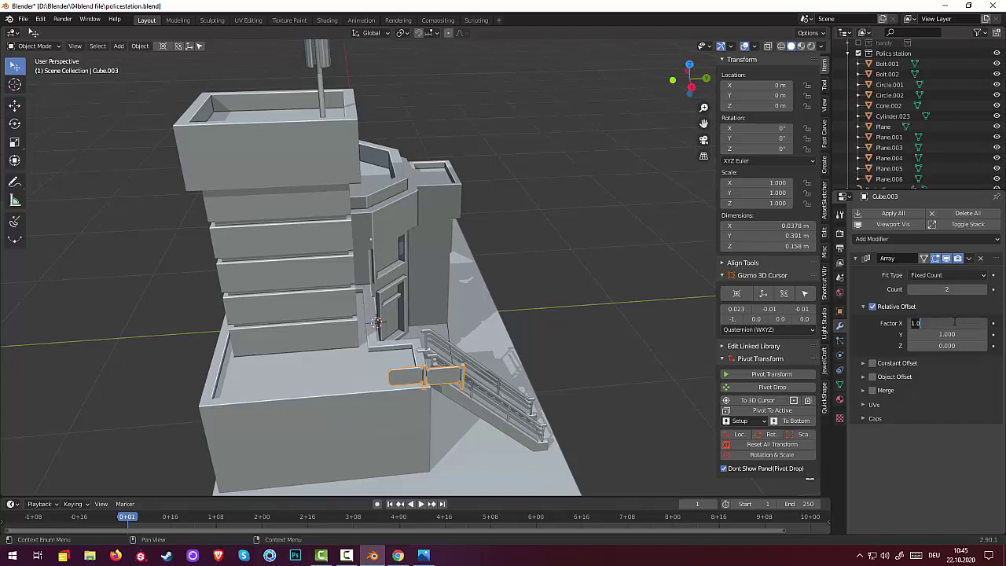
{"action": "type", "text": "0"}
{"action": "key", "text": "Return"}
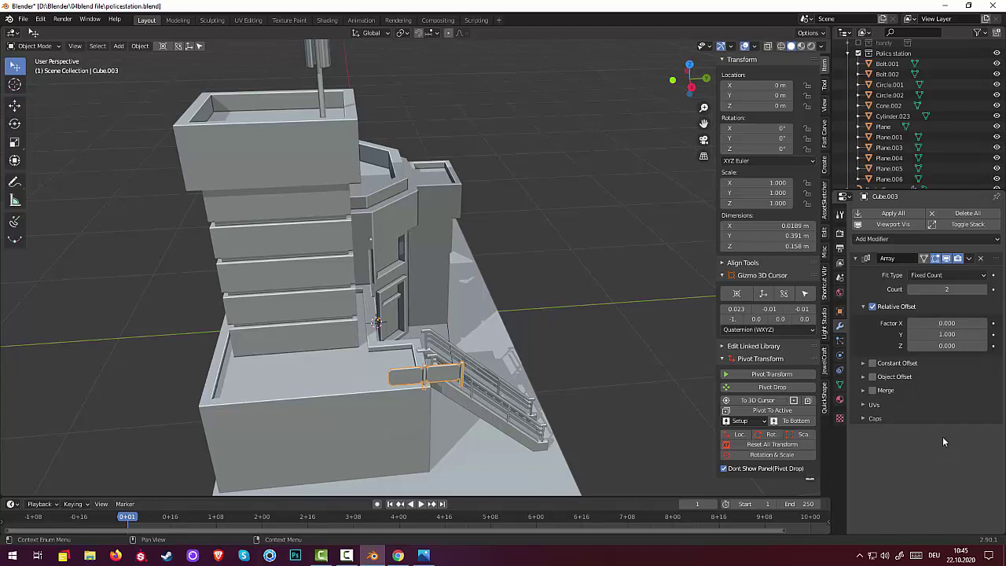
{"action": "left_click", "coordinate": [929, 334]}
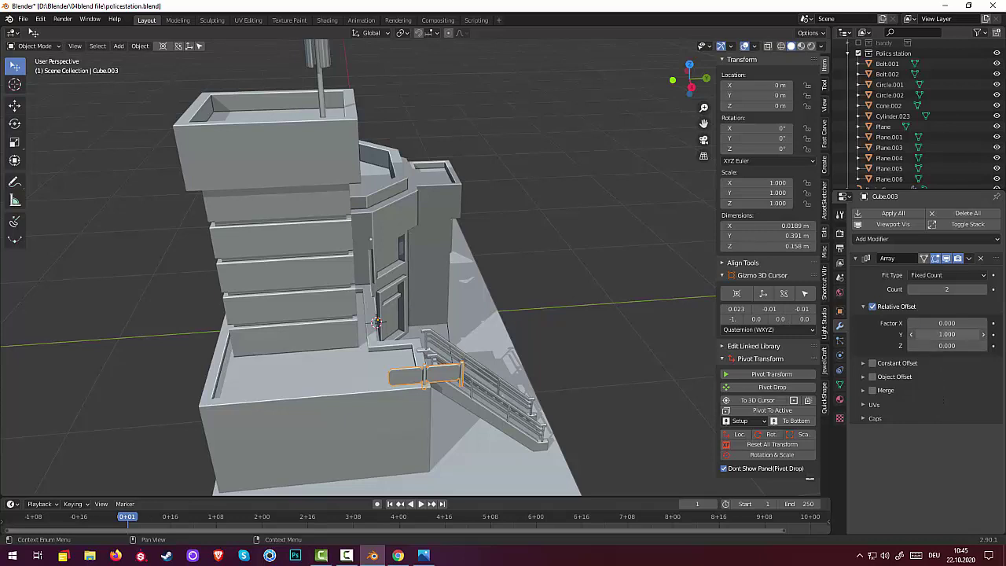
{"action": "left_click", "coordinate": [912, 334]}
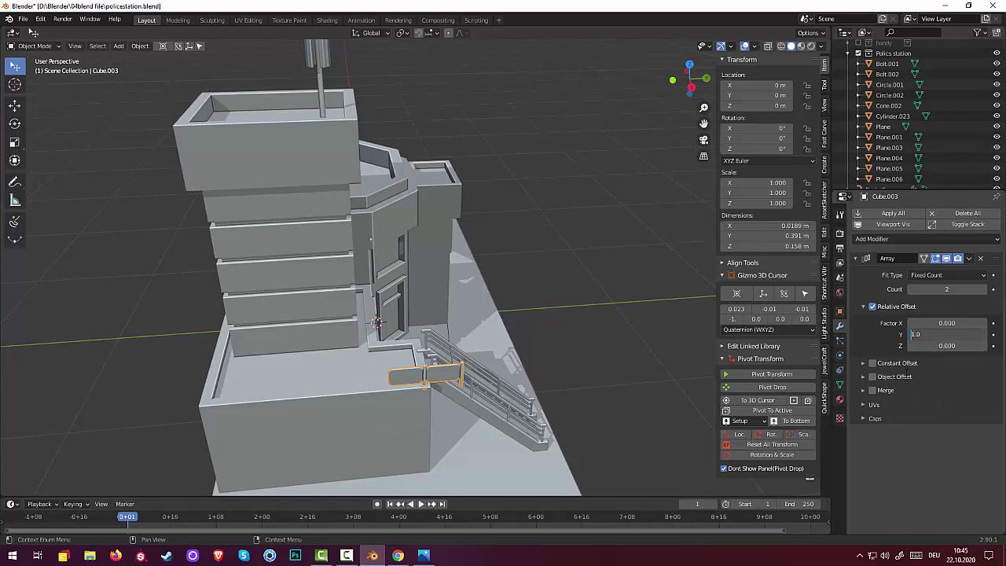
{"action": "type", "text": "-"}
{"action": "key", "text": "Return"}
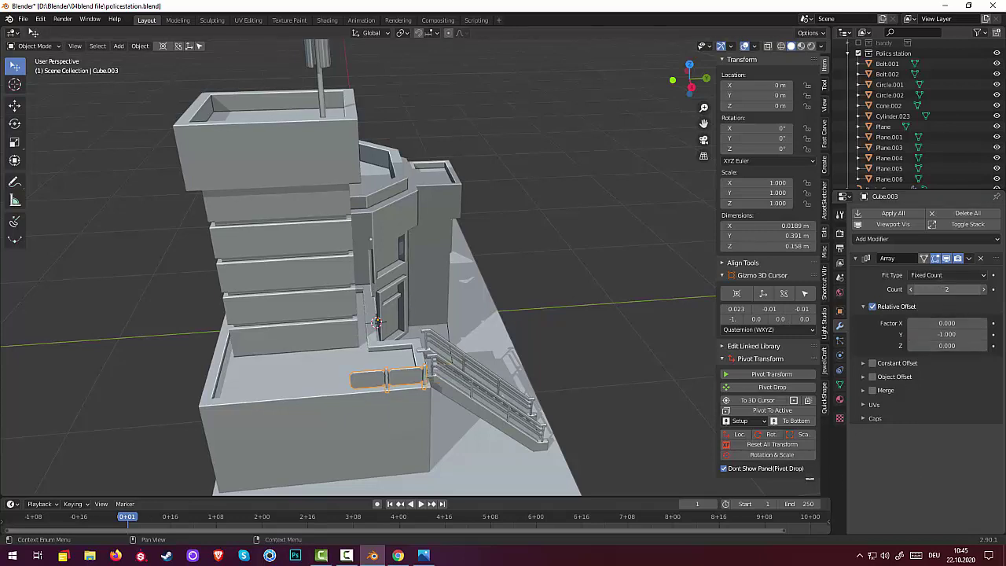
{"action": "left_click_drag", "start_coordinate": [946, 289], "coordinate": [982, 289]}
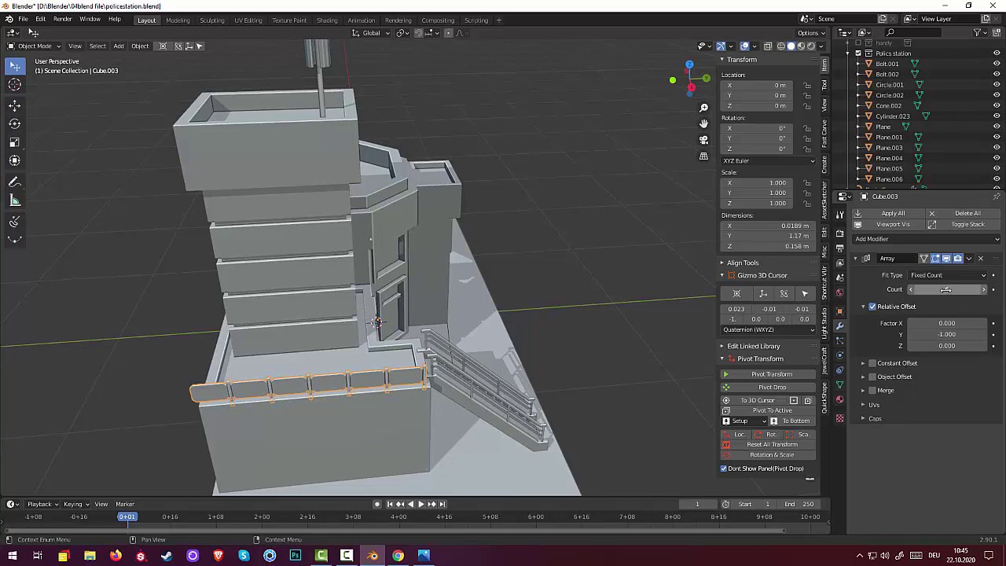
Scale the arrayed railing to 0.966 and raise it 0.0358 m along Z onto the ledge
{"action": "mouse_move", "coordinate": [582, 330]}
{"action": "middle_mouse_down"}
{"action": "mouse_move", "coordinate": [553, 292]}
{"action": "mouse_move", "coordinate": [553, 305]}
{"action": "middle_mouse_up"}
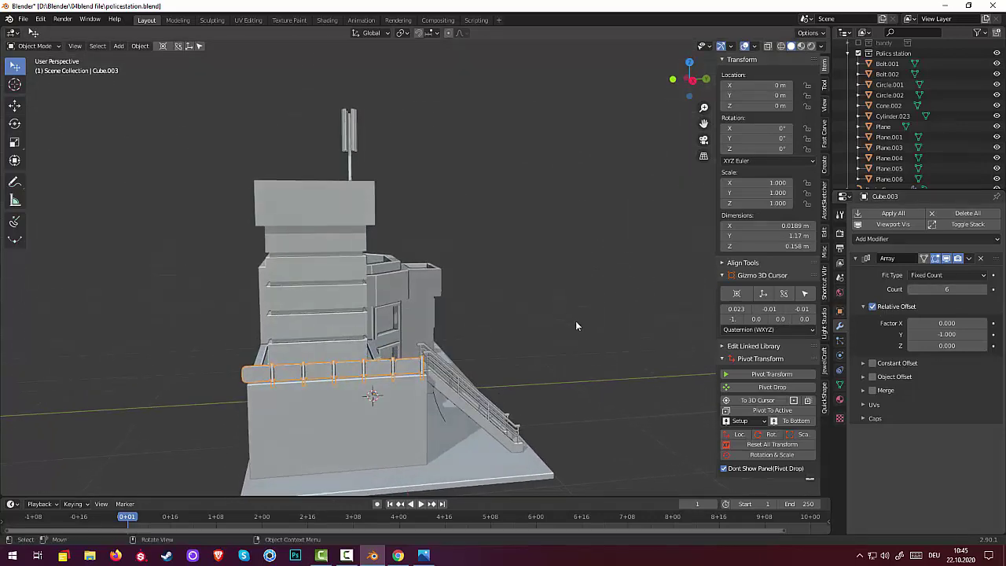
{"action": "key", "text": "s"}
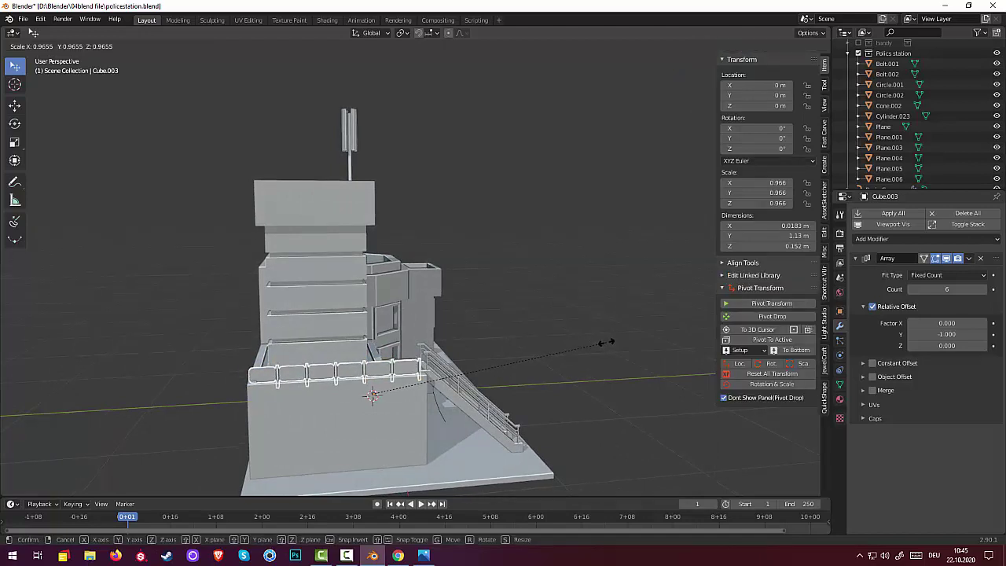
{"action": "left_click", "coordinate": [606, 342]}
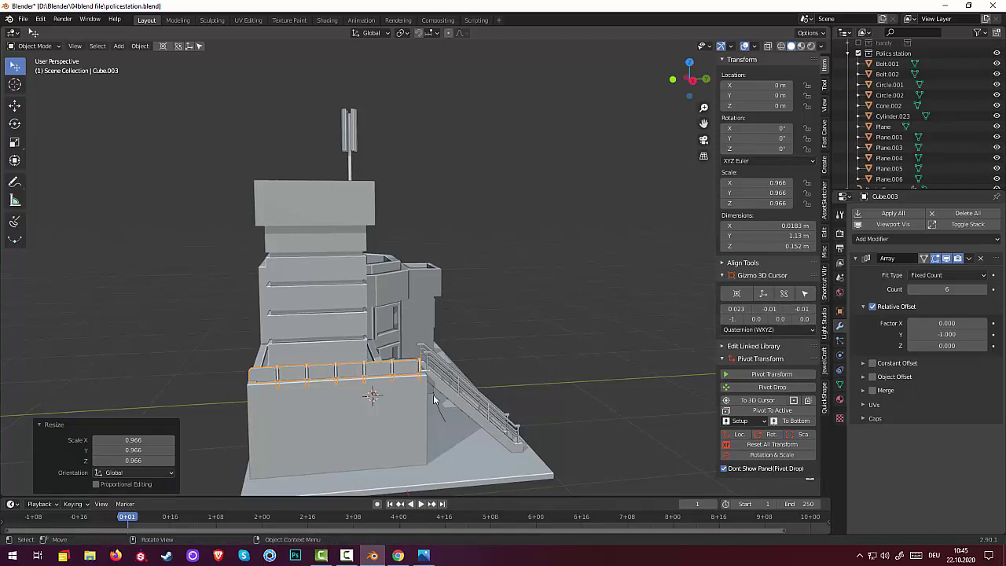
{"action": "key", "text": "g"}
{"action": "key", "text": "z"}
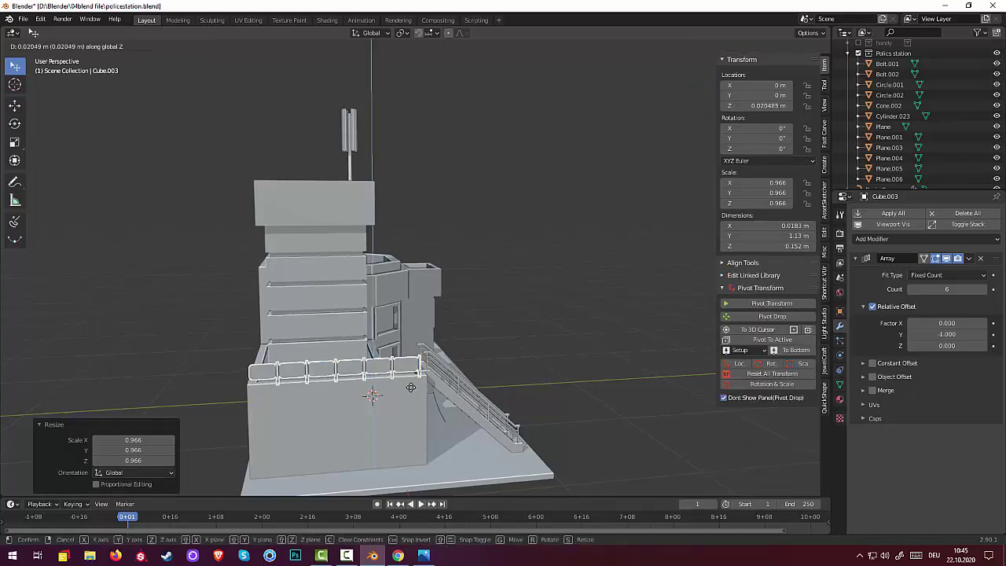
{"action": "left_click", "coordinate": [411, 386]}
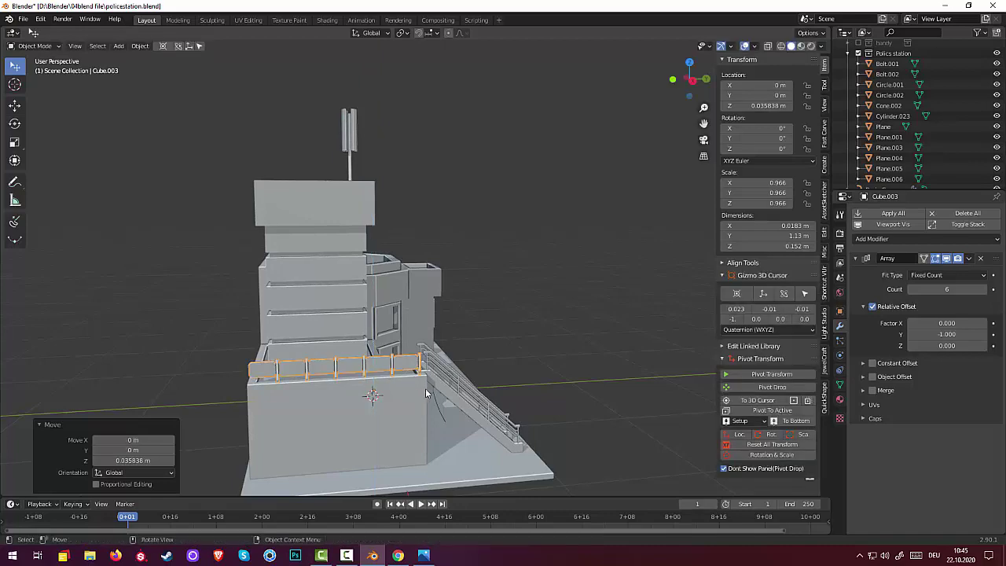
{"action": "mouse_move", "coordinate": [426, 388]}
{"action": "middle_mouse_down"}
{"action": "mouse_move", "coordinate": [549, 392]}
{"action": "mouse_move", "coordinate": [532, 447]}
{"action": "middle_mouse_up"}
{"action": "scroll", "coordinate": [540, 389], "scroll_direction": "up", "scroll_amount": 2}
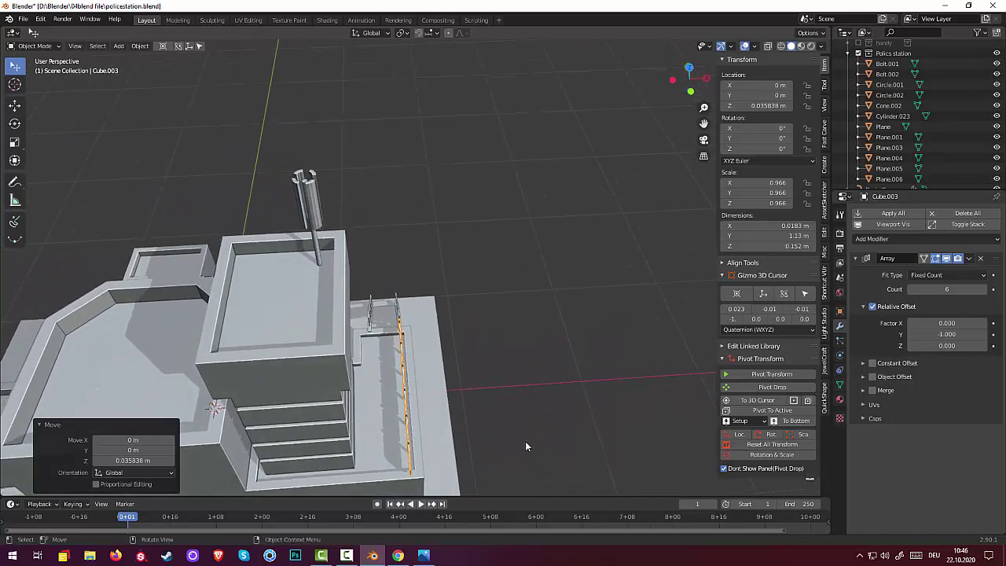
Nudge the stair railing 0.0655 m along X
{"action": "key", "text": "g"}
{"action": "key", "text": "x"}
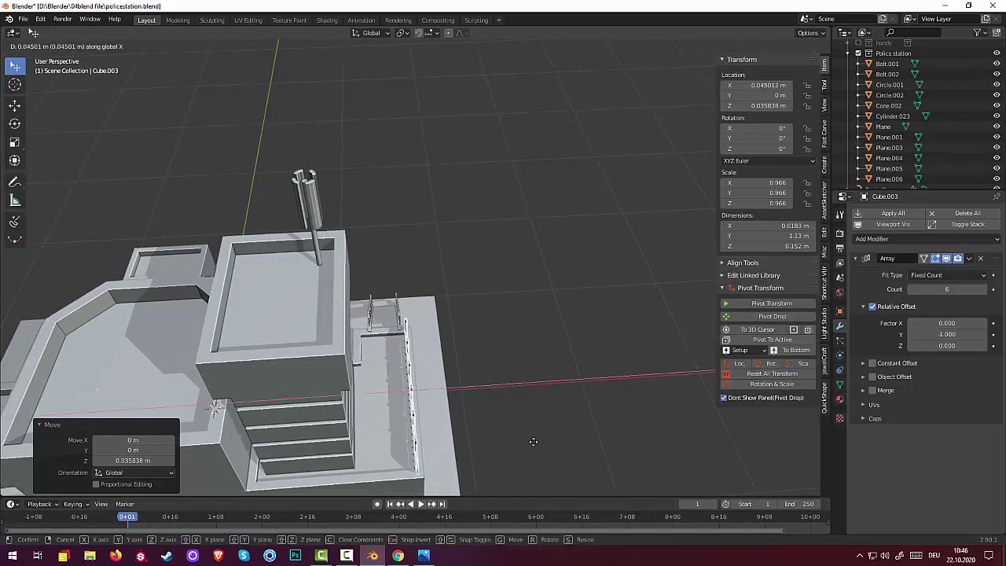
{"action": "left_click", "coordinate": [531, 443]}
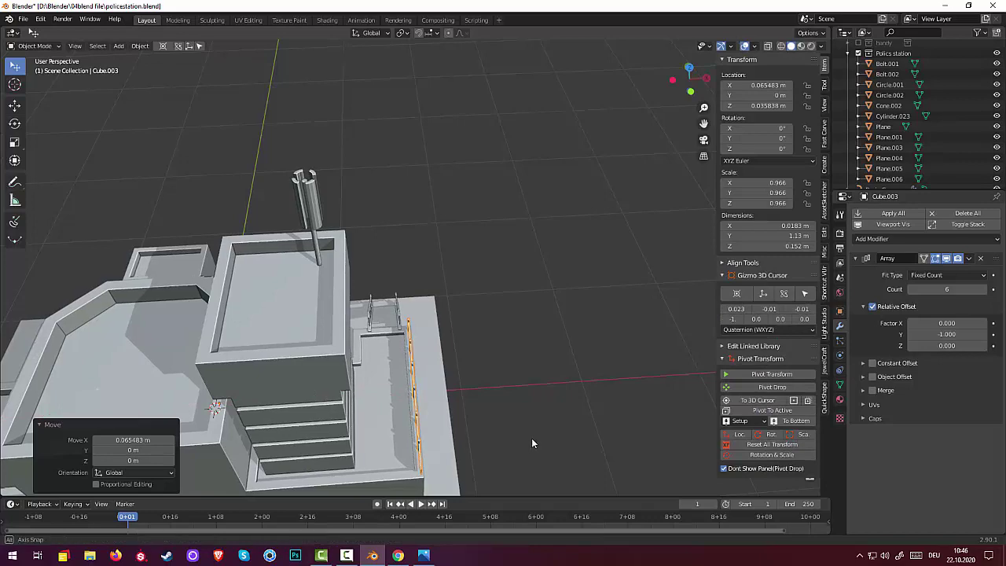
{"action": "mouse_move", "coordinate": [532, 442]}
{"action": "middle_mouse_down"}
{"action": "mouse_move", "coordinate": [474, 374]}
{"action": "mouse_move", "coordinate": [495, 420]}
{"action": "mouse_move", "coordinate": [517, 418]}
{"action": "middle_mouse_up"}
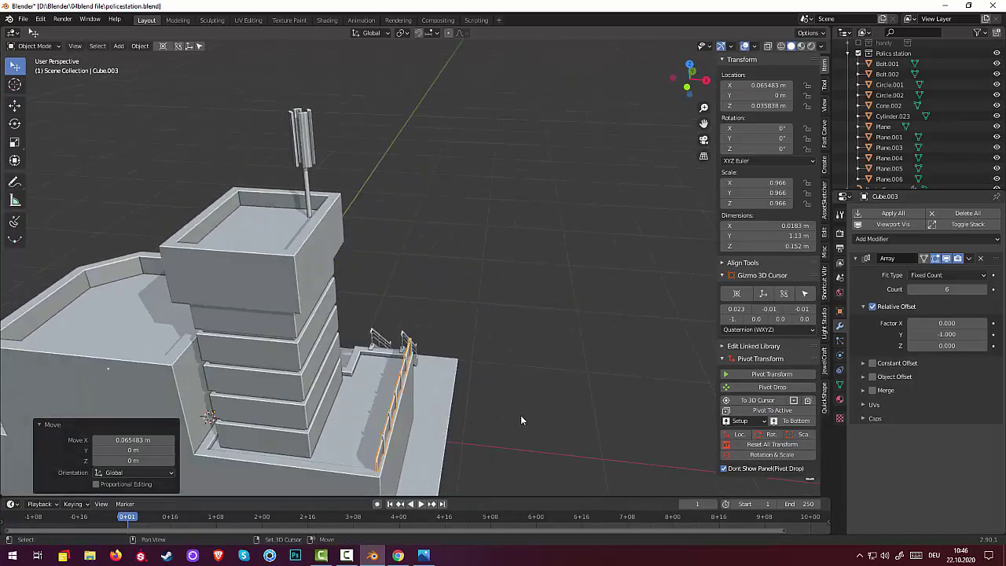
Duplicate the stair railing 0.130 m along X onto the other side of the stairs
{"action": "key", "text": "shift+d"}
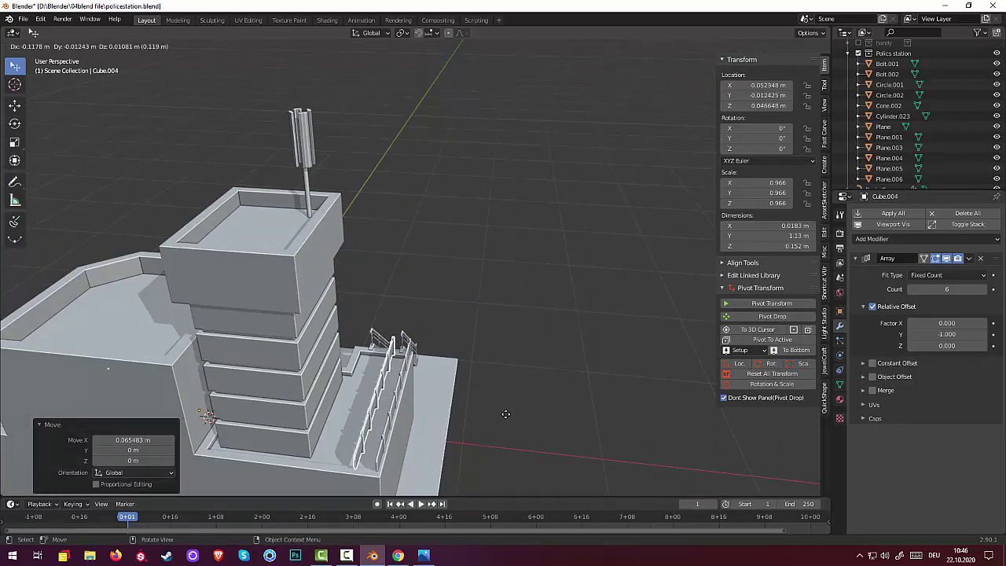
{"action": "key", "text": "x"}
{"action": "left_click", "coordinate": [505, 415]}
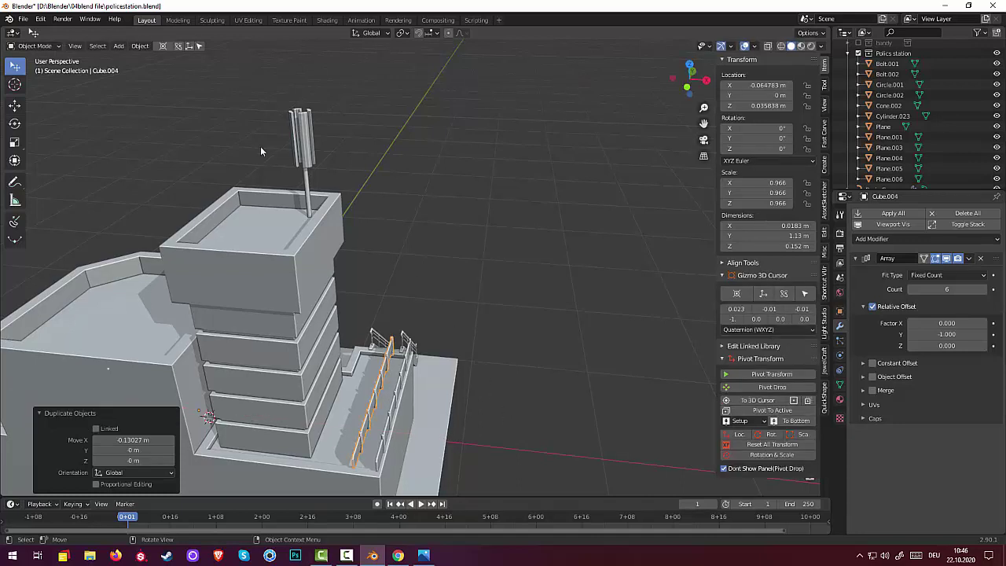
{"action": "left_click", "coordinate": [148, 45]}
{"action": "mouse_move", "coordinate": [157, 68]}
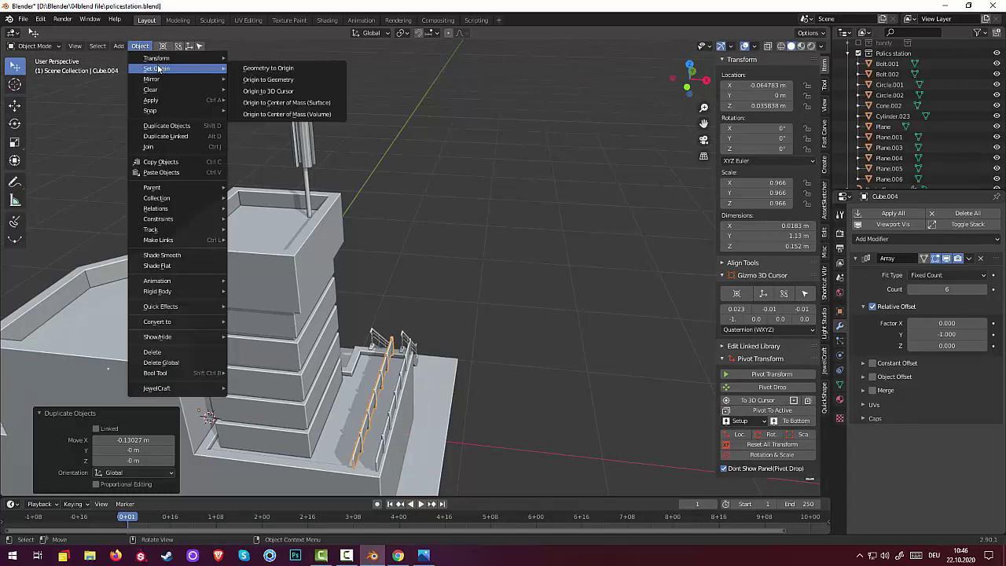
Set the copied railing's origin to geometry and rotate it -90° around Z
{"action": "left_click", "coordinate": [259, 80]}
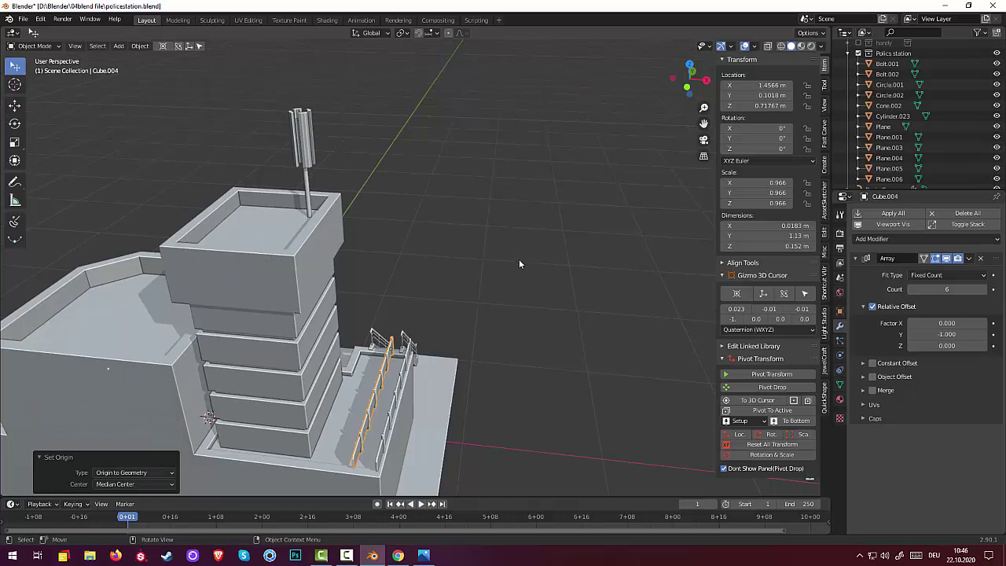
{"action": "key", "text": "r"}
{"action": "type", "text": "z"}
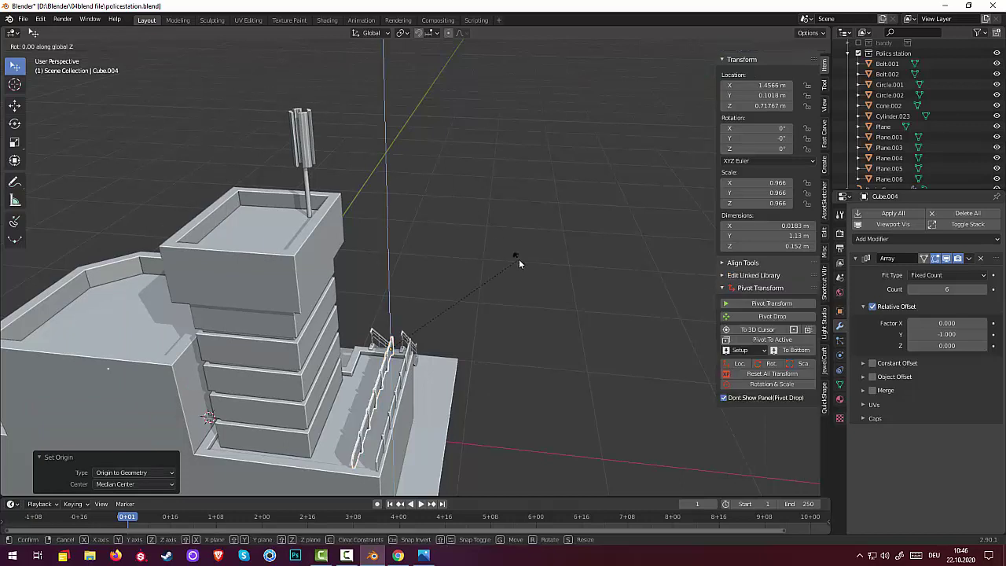
{"action": "type", "text": "90"}
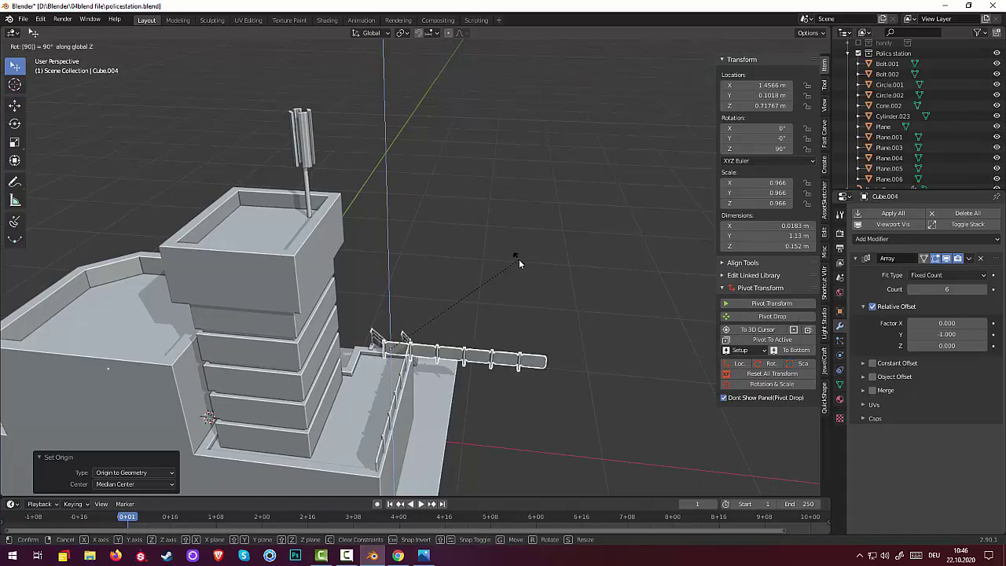
{"action": "type", "text": "-"}
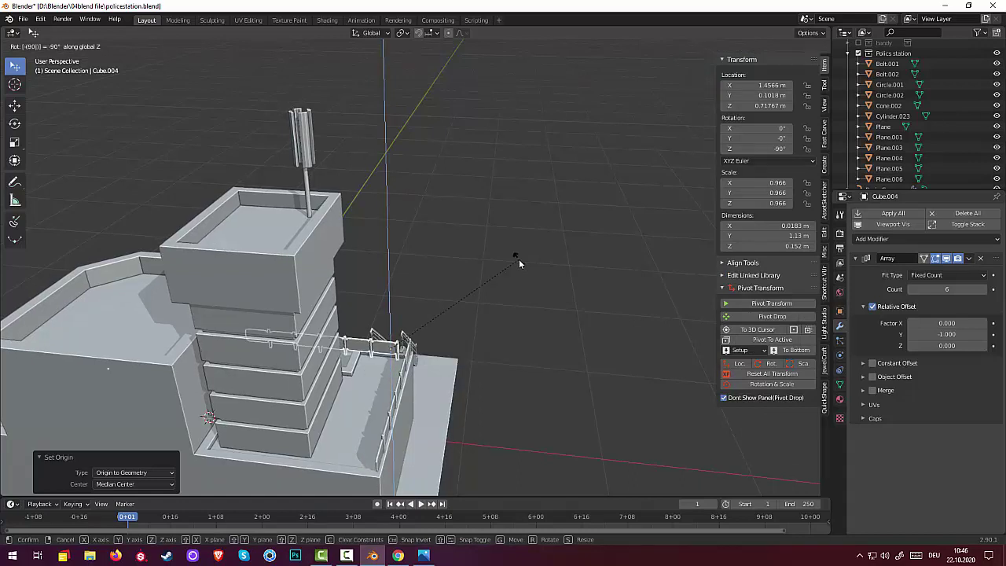
{"action": "type", "text": "90"}
{"action": "key", "text": "Return"}
{"action": "mouse_move", "coordinate": [519, 259]}
{"action": "middle_mouse_down"}
{"action": "mouse_move", "coordinate": [494, 307]}
{"action": "mouse_move", "coordinate": [450, 313]}
{"action": "mouse_move", "coordinate": [445, 301]}
{"action": "middle_mouse_up"}
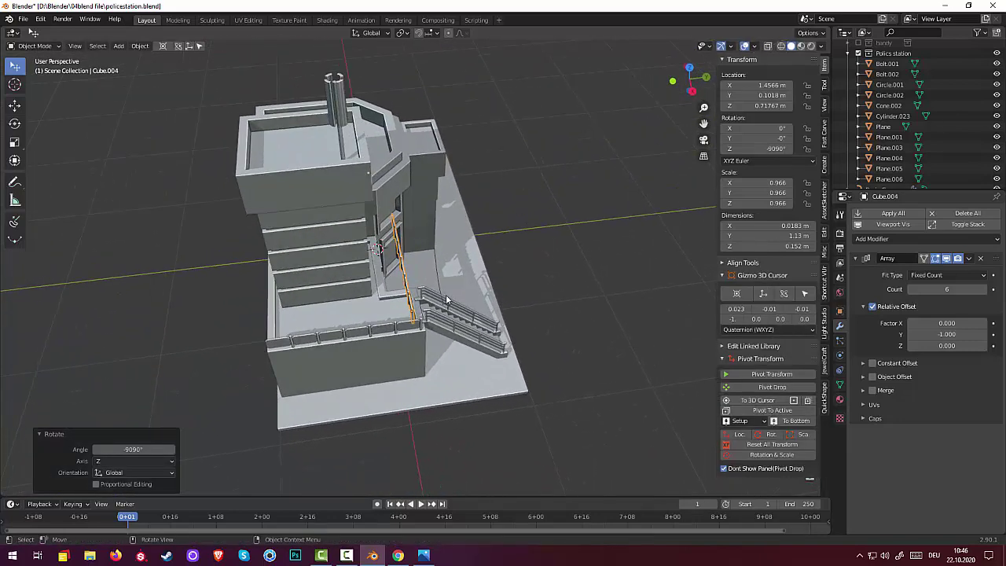
Move the turned railing -1.0499 m along Y onto the lower building's side ledge
{"action": "mouse_move", "coordinate": [446, 299]}
{"action": "middle_mouse_down"}
{"action": "mouse_move", "coordinate": [497, 284]}
{"action": "mouse_move", "coordinate": [487, 293]}
{"action": "middle_mouse_up"}
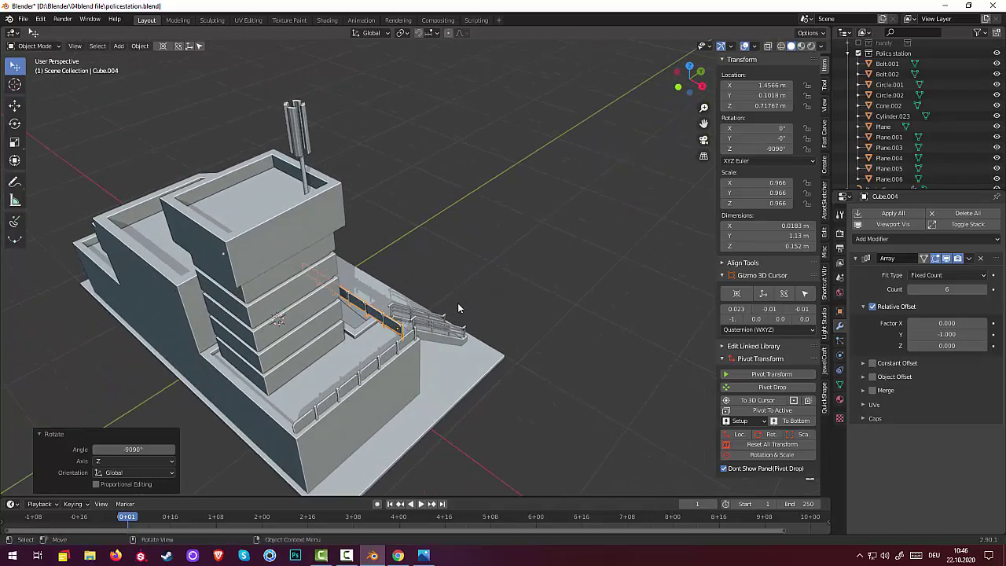
{"action": "key", "text": "g"}
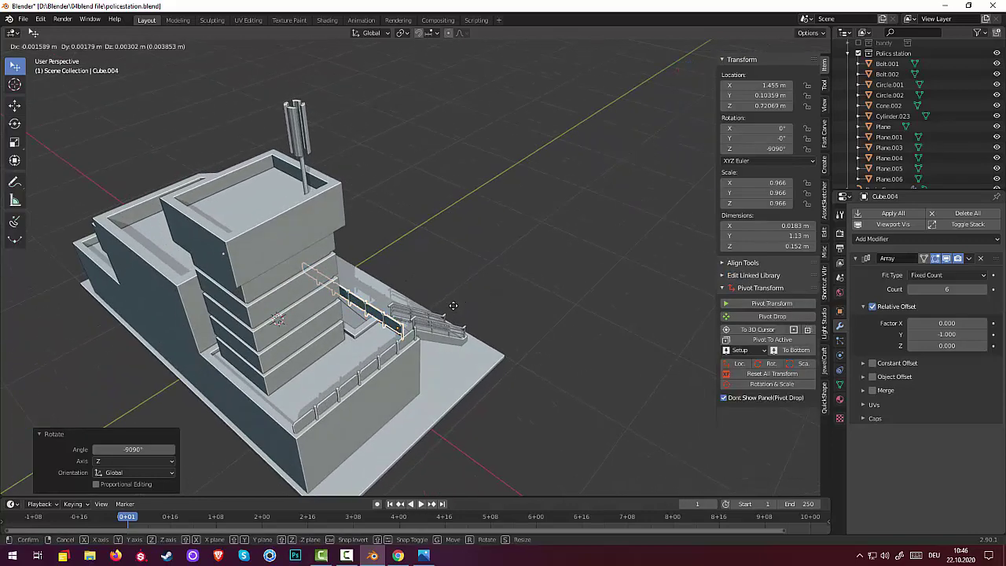
{"action": "key", "text": "y"}
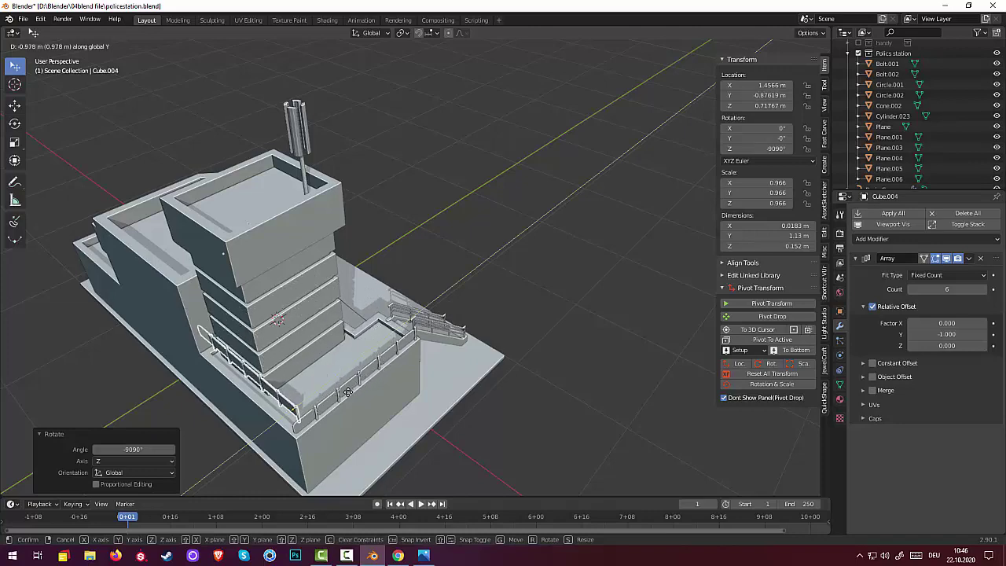
{"action": "left_click", "coordinate": [343, 399]}
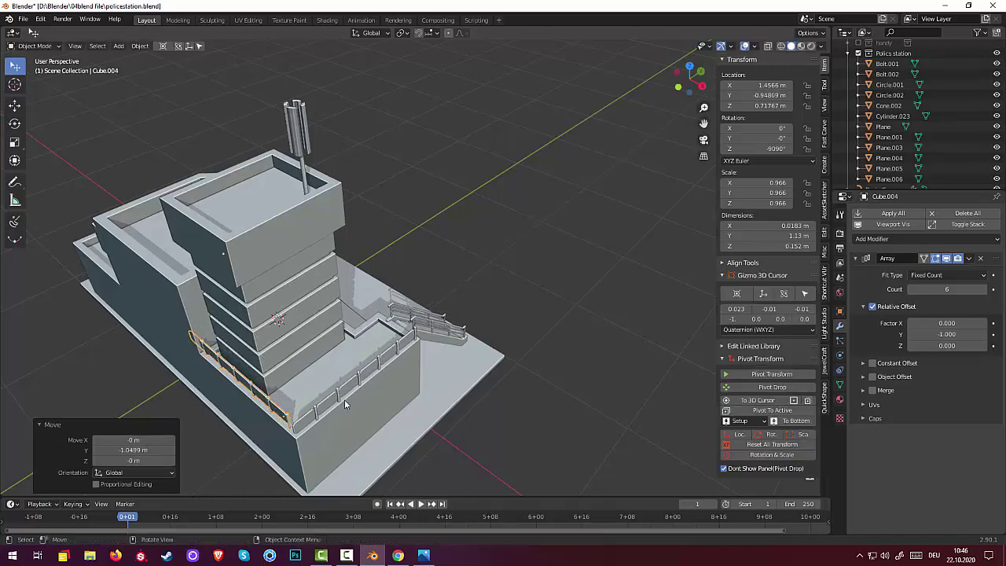
{"action": "mouse_move", "coordinate": [343, 399]}
{"action": "middle_mouse_down"}
{"action": "mouse_move", "coordinate": [417, 360]}
{"action": "mouse_move", "coordinate": [330, 376]}
{"action": "mouse_move", "coordinate": [313, 401]}
{"action": "mouse_move", "coordinate": [343, 381]}
{"action": "mouse_move", "coordinate": [393, 369]}
{"action": "middle_mouse_up"}
{"action": "scroll", "coordinate": [416, 360], "scroll_direction": "up", "scroll_amount": 3}
{"action": "scroll", "coordinate": [416, 360], "scroll_direction": "down", "scroll_amount": 2}
{"action": "scroll", "coordinate": [416, 360], "scroll_direction": "down", "scroll_amount": 1}
{"action": "scroll", "coordinate": [393, 370], "scroll_direction": "up", "scroll_amount": 2}
{"action": "scroll", "coordinate": [414, 365], "scroll_direction": "up", "scroll_amount": 1}
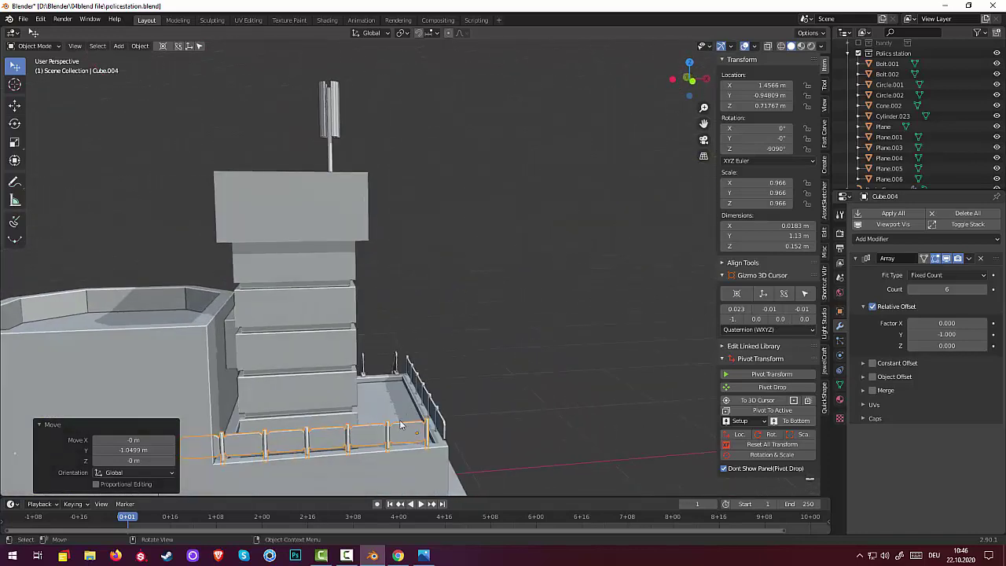
Shift the side-ledge railing 0.0842 m along X
{"action": "key", "text": "g"}
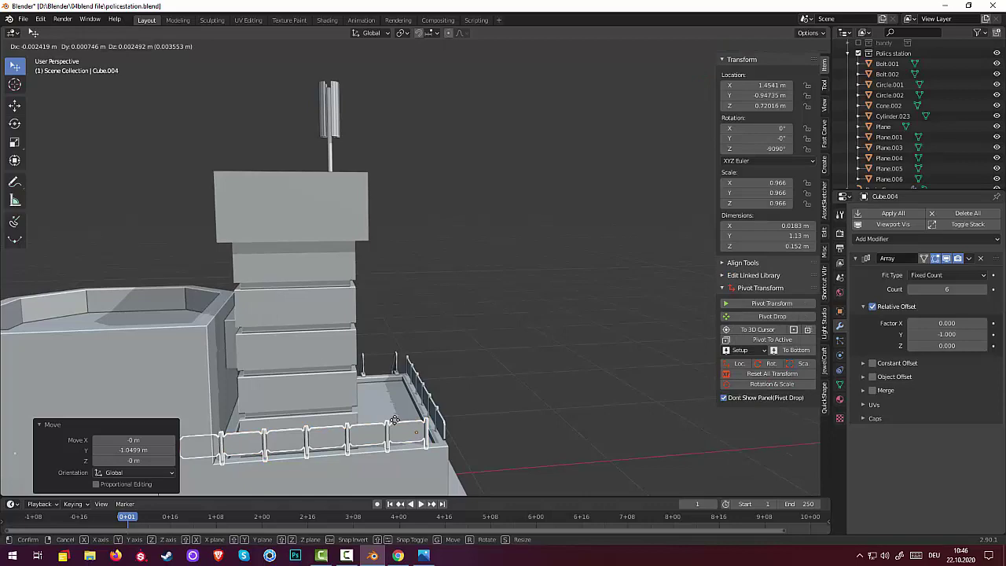
{"action": "key", "text": "x"}
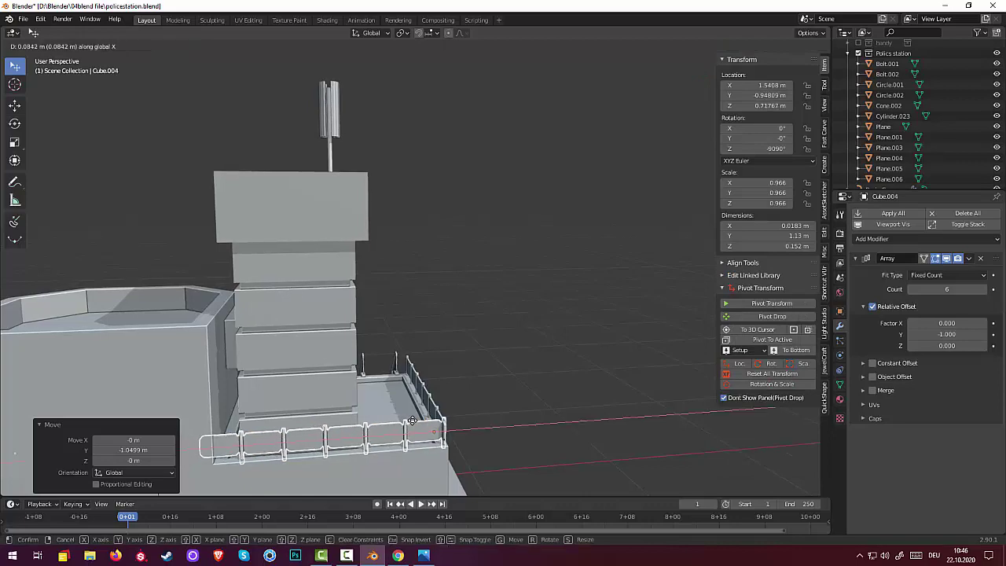
{"action": "left_click", "coordinate": [412, 421]}
{"action": "mouse_move", "coordinate": [412, 421]}
{"action": "middle_mouse_down"}
{"action": "mouse_move", "coordinate": [342, 444]}
{"action": "mouse_move", "coordinate": [285, 413]}
{"action": "middle_mouse_up"}
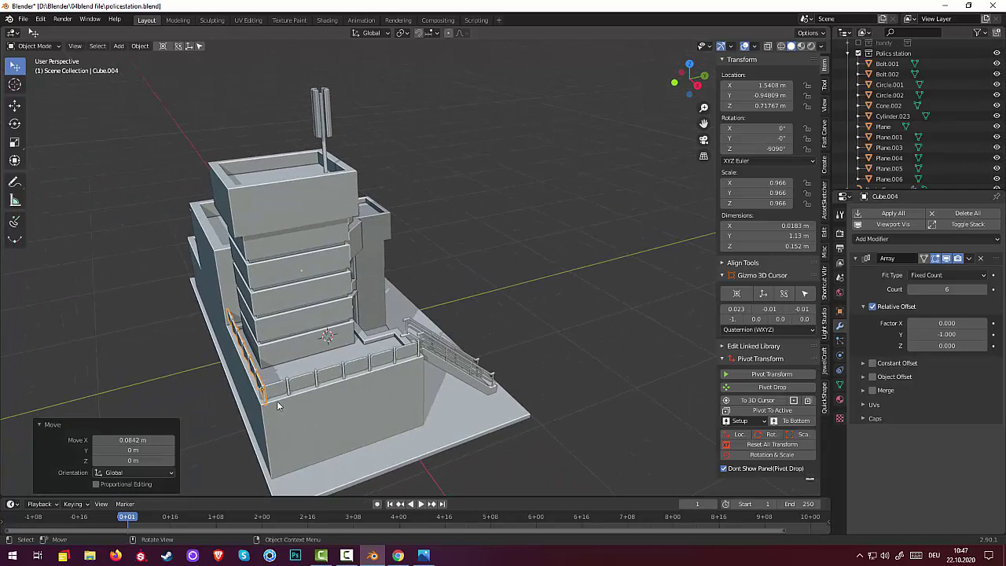
Duplicate the side-ledge railing with a slight offset along Y
{"action": "key", "text": "shift+d"}
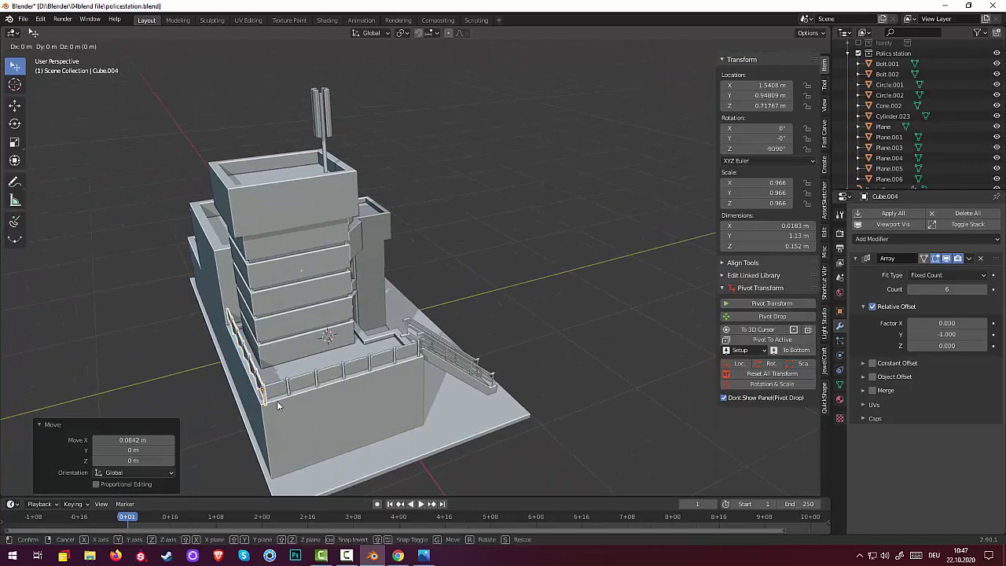
{"action": "key", "text": "y"}
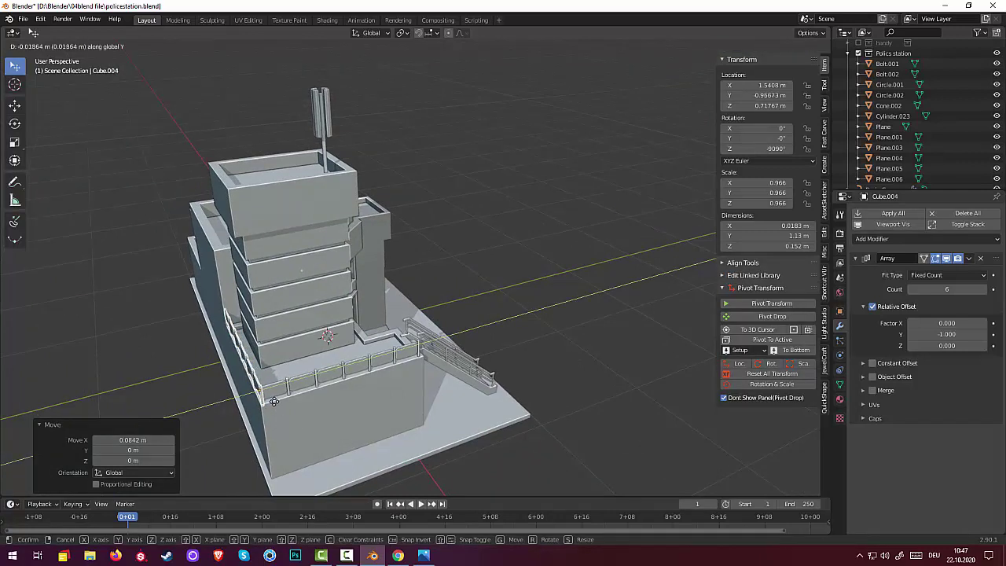
{"action": "left_click", "coordinate": [275, 402]}
{"action": "left_click", "coordinate": [285, 408]}
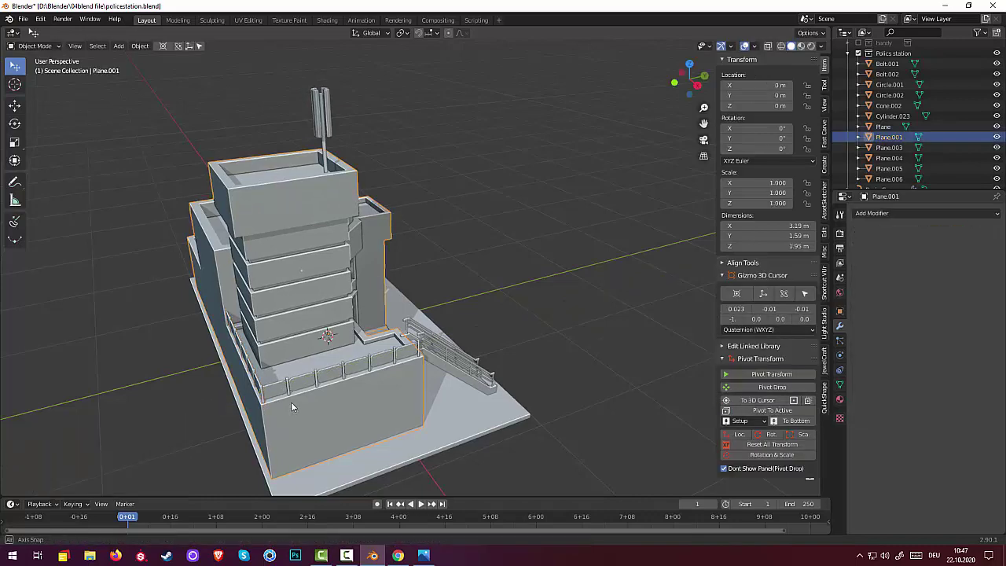
Nudge the Cube.004 side-ledge railing -0.0103 m along Y to Y -0.97085 m
{"action": "mouse_move", "coordinate": [291, 402]}
{"action": "middle_mouse_down"}
{"action": "mouse_move", "coordinate": [385, 379]}
{"action": "mouse_move", "coordinate": [377, 400]}
{"action": "mouse_move", "coordinate": [427, 474]}
{"action": "mouse_move", "coordinate": [418, 428]}
{"action": "mouse_move", "coordinate": [307, 435]}
{"action": "middle_mouse_up"}
{"action": "scroll", "coordinate": [385, 379], "scroll_direction": "up", "scroll_amount": 3}
{"action": "scroll", "coordinate": [385, 412], "scroll_direction": "up", "scroll_amount": 3}
{"action": "scroll", "coordinate": [394, 430], "scroll_direction": "down", "scroll_amount": 3}
{"action": "scroll", "coordinate": [427, 473], "scroll_direction": "up", "scroll_amount": 3}
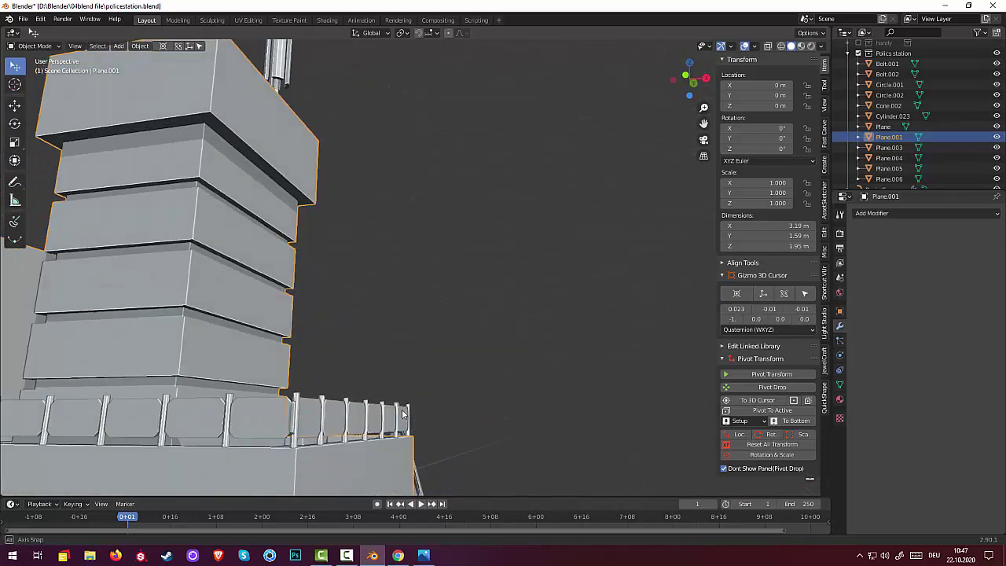
{"action": "scroll", "coordinate": [301, 434], "scroll_direction": "up", "scroll_amount": 2}
{"action": "scroll", "coordinate": [301, 435], "scroll_direction": "down", "scroll_amount": 2}
{"action": "scroll", "coordinate": [299, 429], "scroll_direction": "up", "scroll_amount": 2}
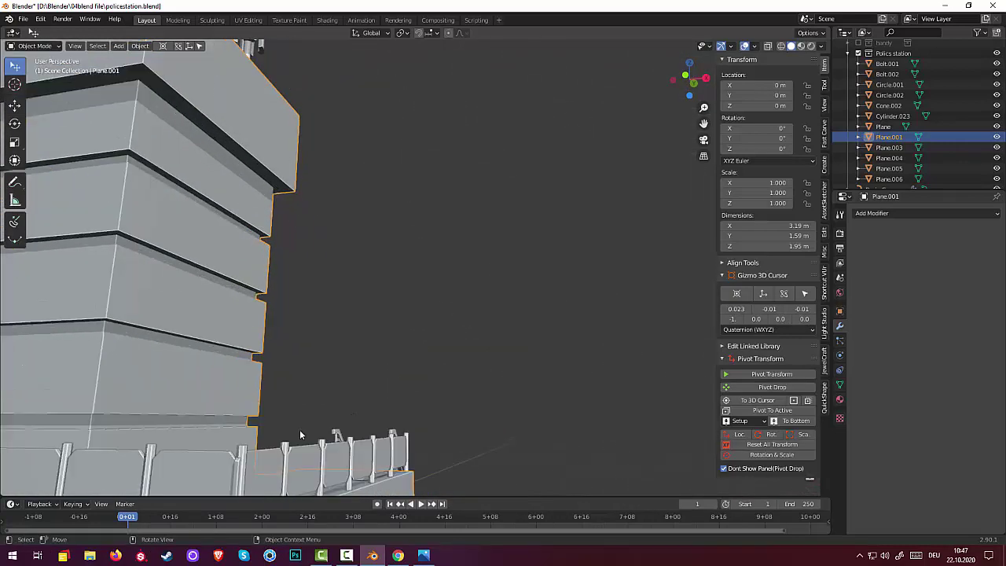
{"action": "middle_click_drag", "start_coordinate": [299, 429], "coordinate": [298, 422]}
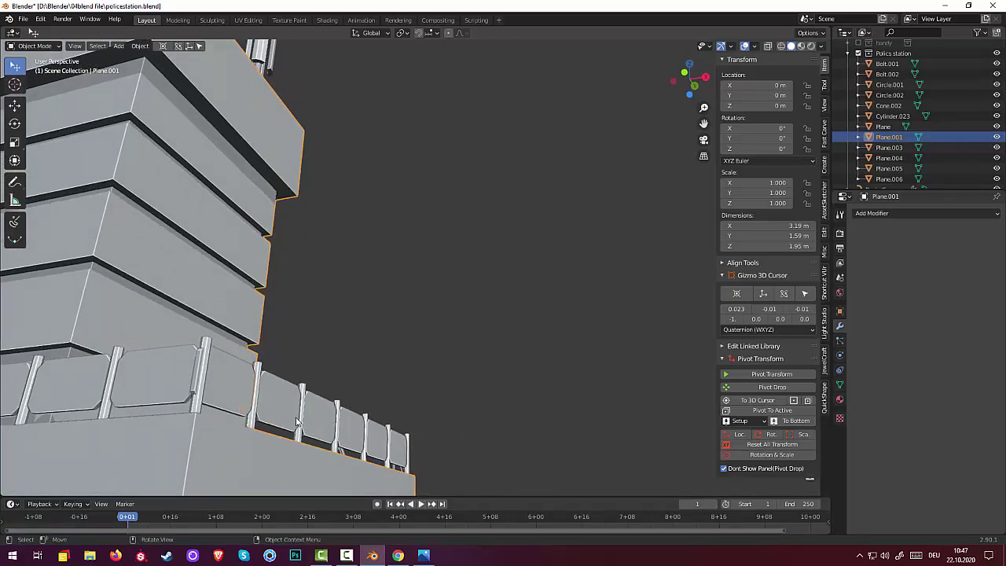
{"action": "left_click", "coordinate": [199, 401]}
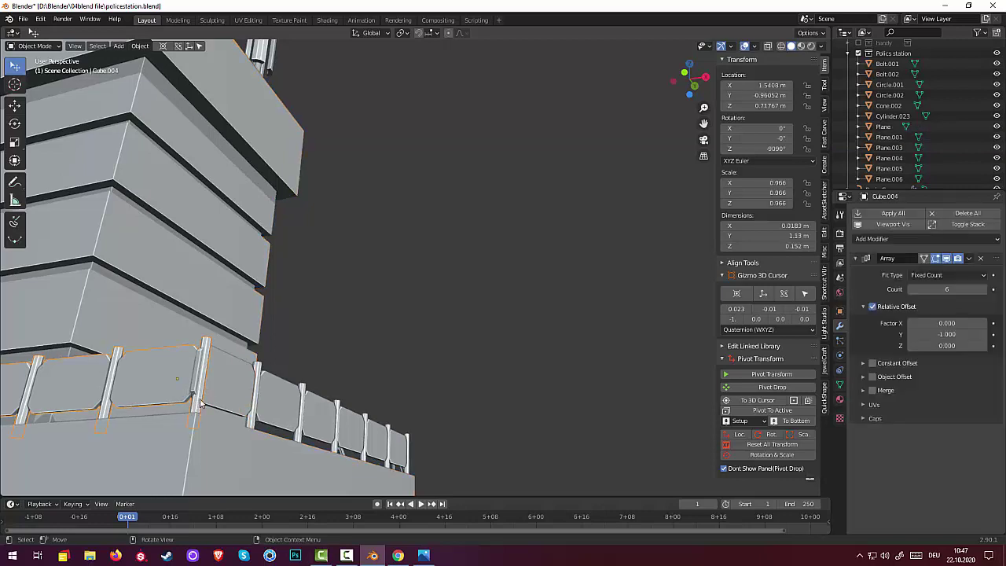
{"action": "middle_click_drag", "start_coordinate": [200, 403], "coordinate": [194, 411]}
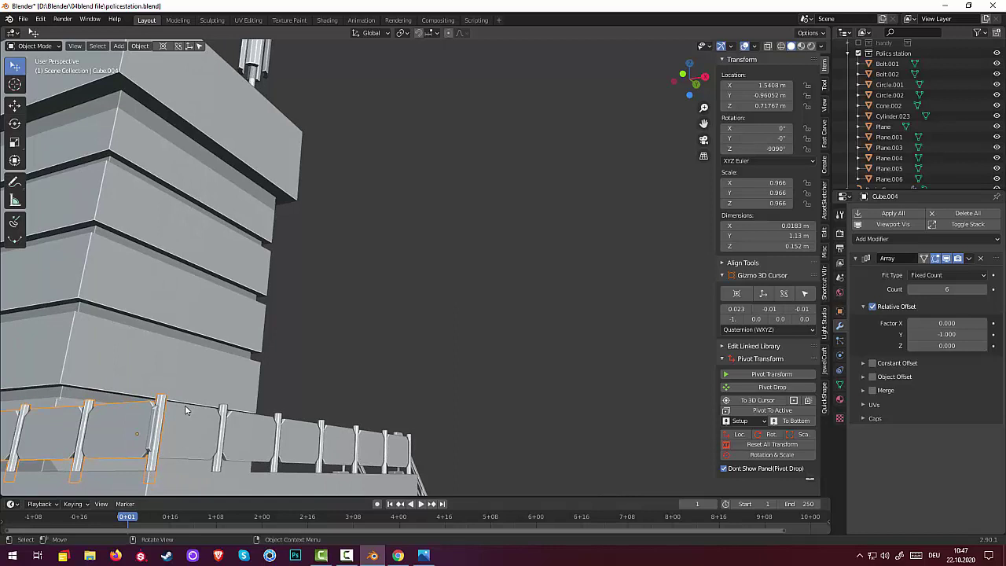
{"action": "key", "text": "g"}
{"action": "key", "text": "y"}
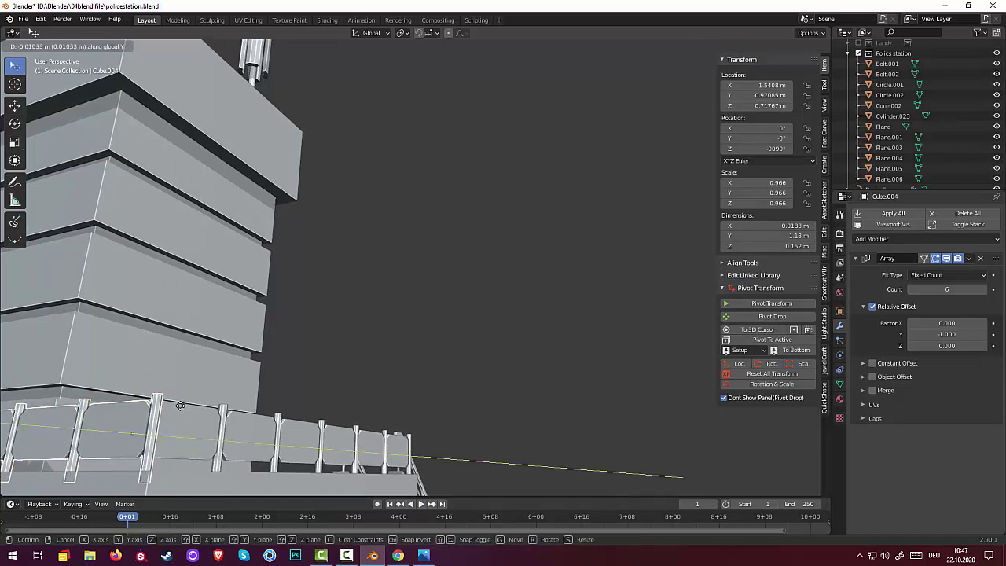
{"action": "left_click", "coordinate": [180, 405]}
{"action": "middle_click_drag", "start_coordinate": [317, 387], "coordinate": [286, 474]}
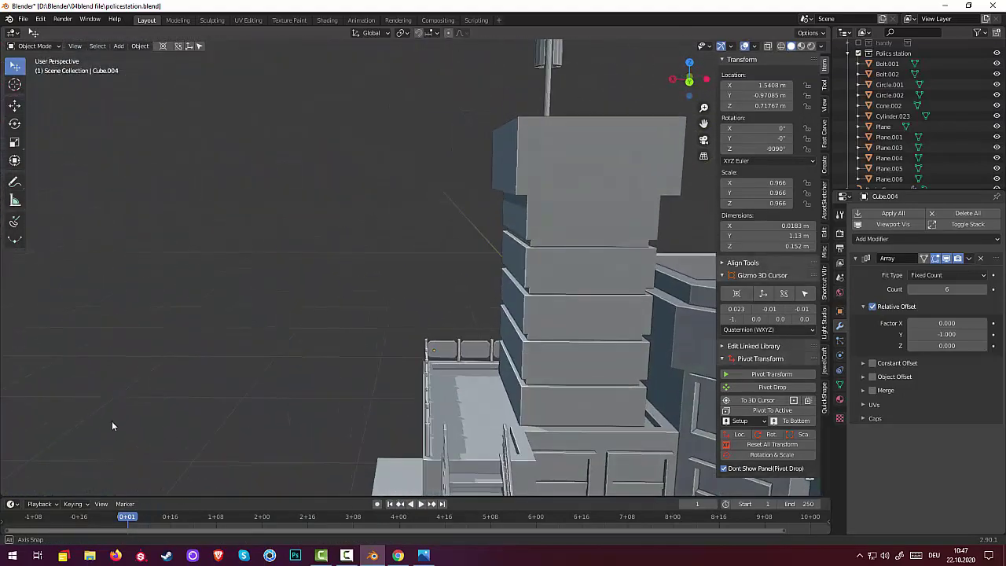
Duplicate the front ledge railing Cube.003 and drag the copy about 1.275 m along Y
{"action": "middle_click_drag", "start_coordinate": [287, 474], "coordinate": [113, 447]}
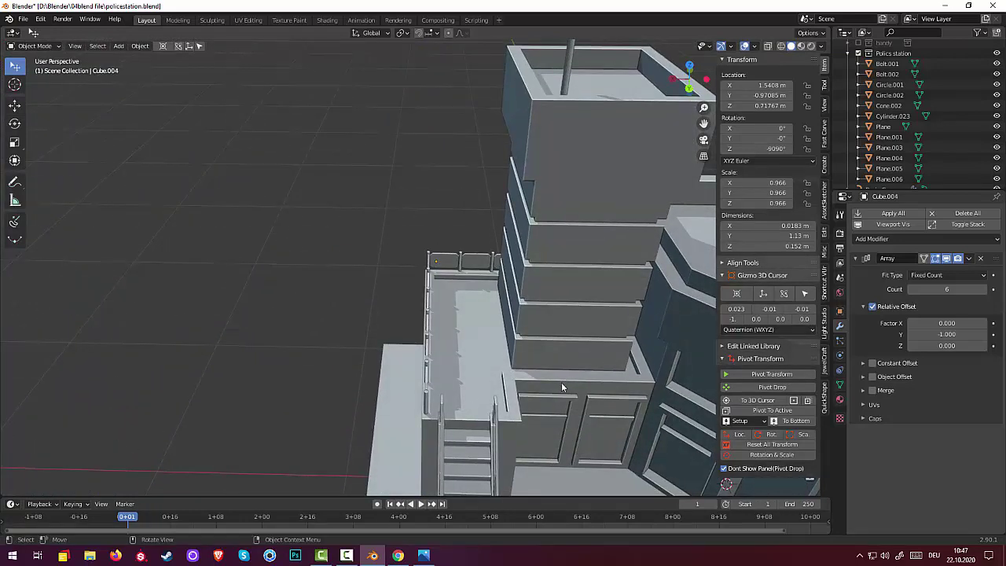
{"action": "middle_click_drag", "start_coordinate": [561, 382], "coordinate": [673, 384]}
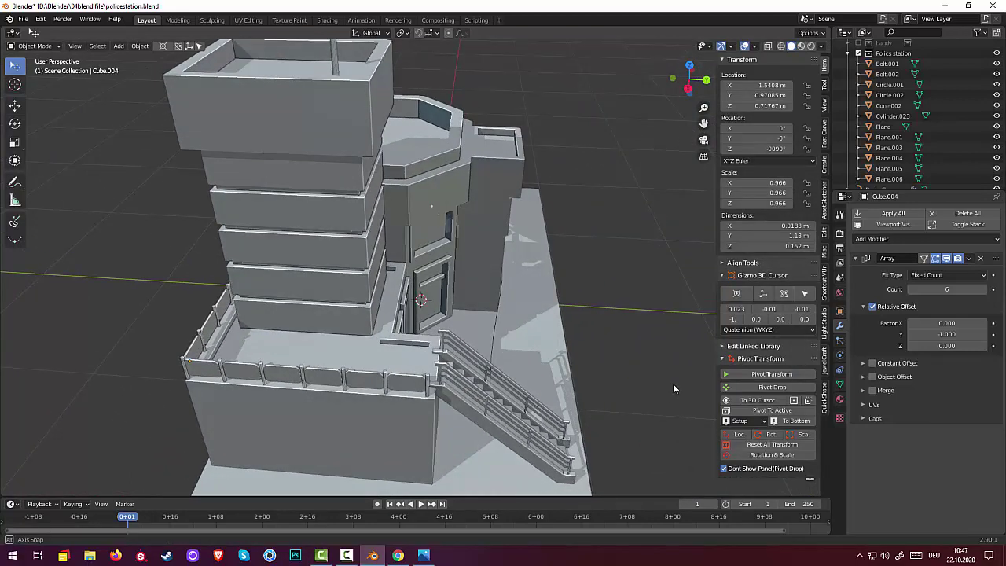
{"action": "left_click", "coordinate": [392, 388]}
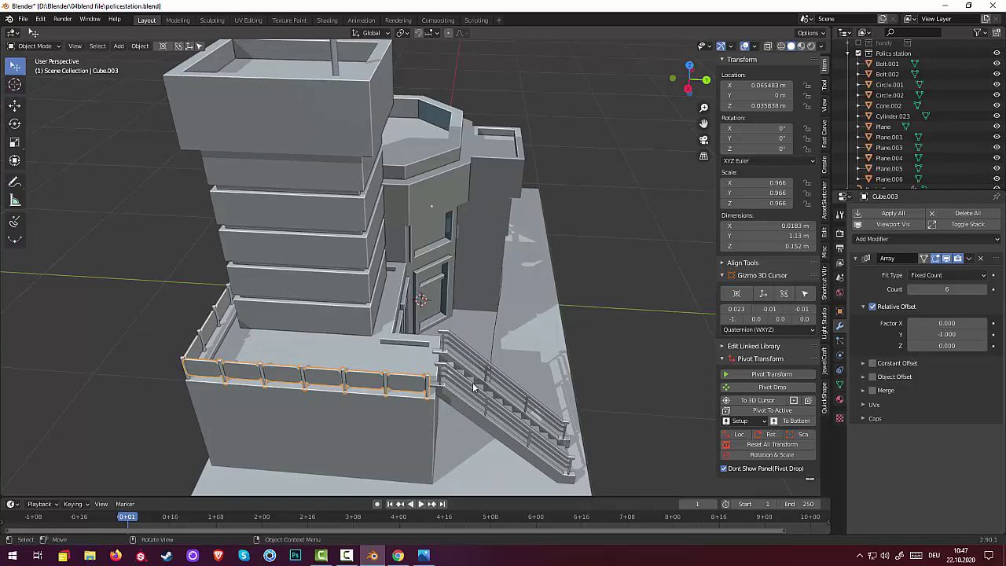
{"action": "key", "text": "ctrl"}
{"action": "key", "text": "shift"}
{"action": "key", "text": "shift+d"}
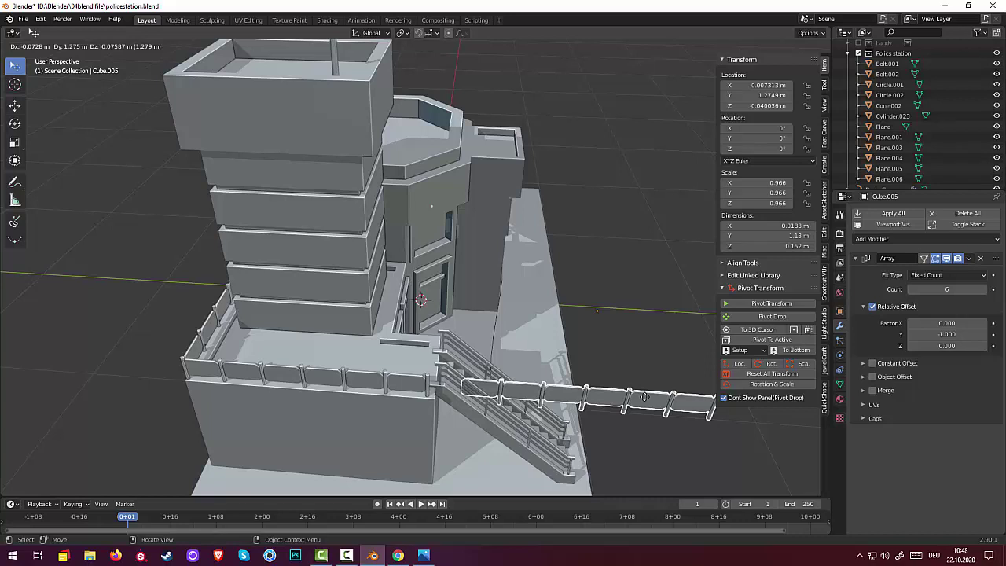
Drop the railing copy at 1.2508 m along Y and cut its Array count to 1
{"action": "left_click", "coordinate": [647, 399]}
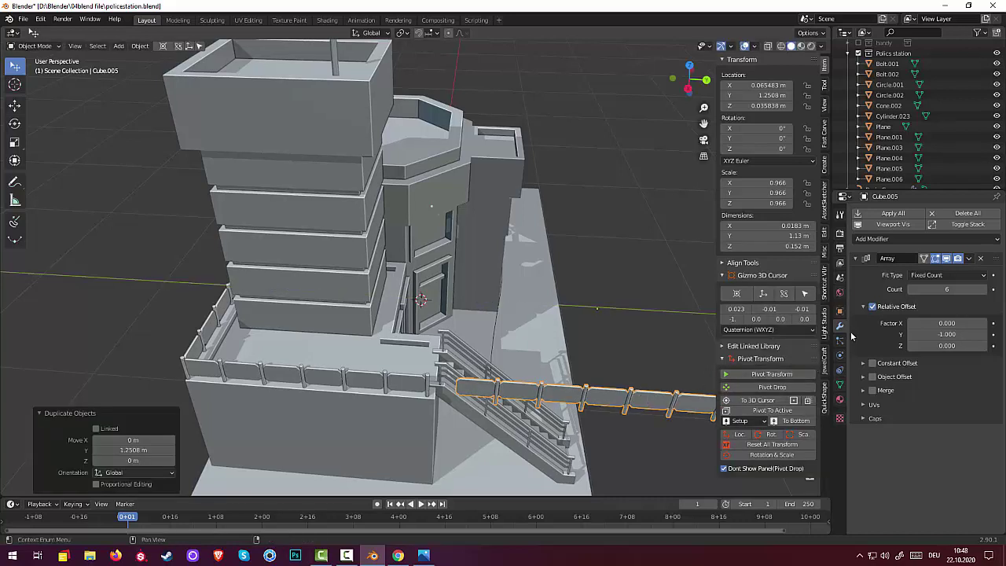
{"action": "left_click_drag", "start_coordinate": [949, 289], "coordinate": [920, 290]}
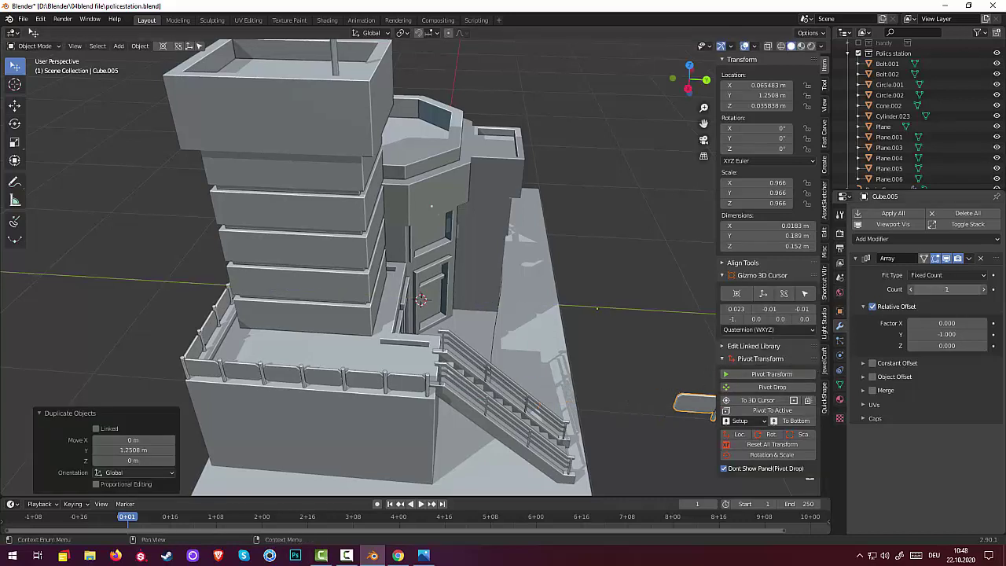
{"action": "middle_click_drag", "start_coordinate": [619, 328], "coordinate": [542, 323]}
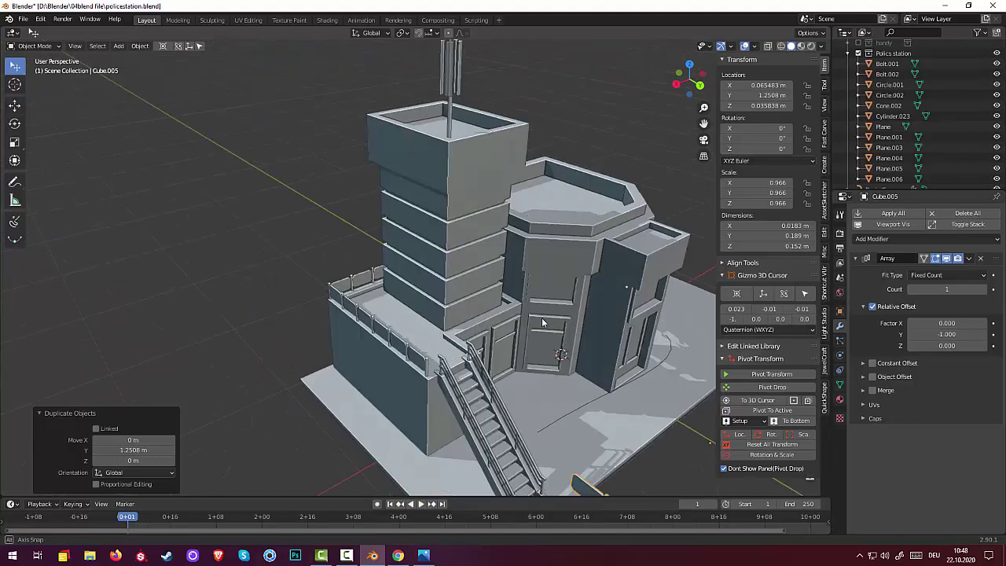
{"action": "scroll", "coordinate": [542, 322], "scroll_direction": "up", "scroll_amount": 3}
{"action": "mouse_move", "coordinate": [505, 292]}
{"action": "middle_mouse_down"}
{"action": "mouse_move", "coordinate": [434, 318]}
{"action": "mouse_move", "coordinate": [428, 359]}
{"action": "middle_mouse_up"}
{"action": "scroll", "coordinate": [440, 392], "scroll_direction": "down", "scroll_amount": 3}
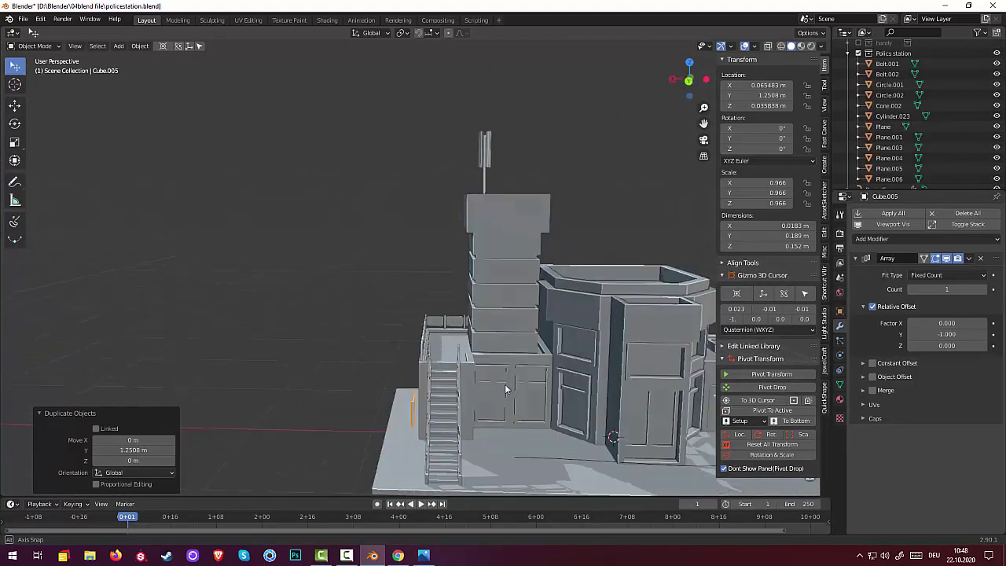
{"action": "middle_click_drag", "start_coordinate": [458, 390], "coordinate": [595, 404]}
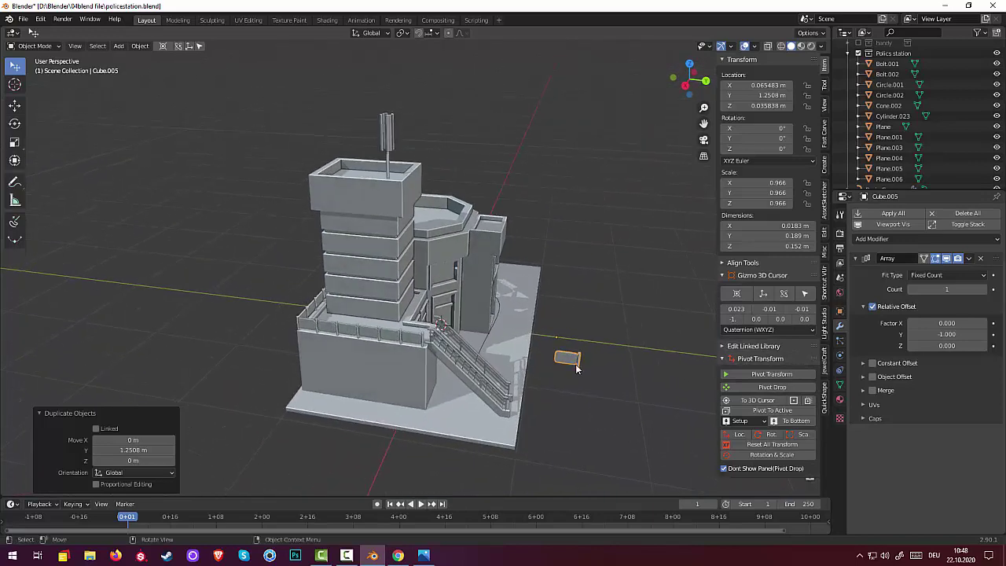
Nudge the railing segment along Y, then delete it and restore it with undo
{"action": "key", "text": "g"}
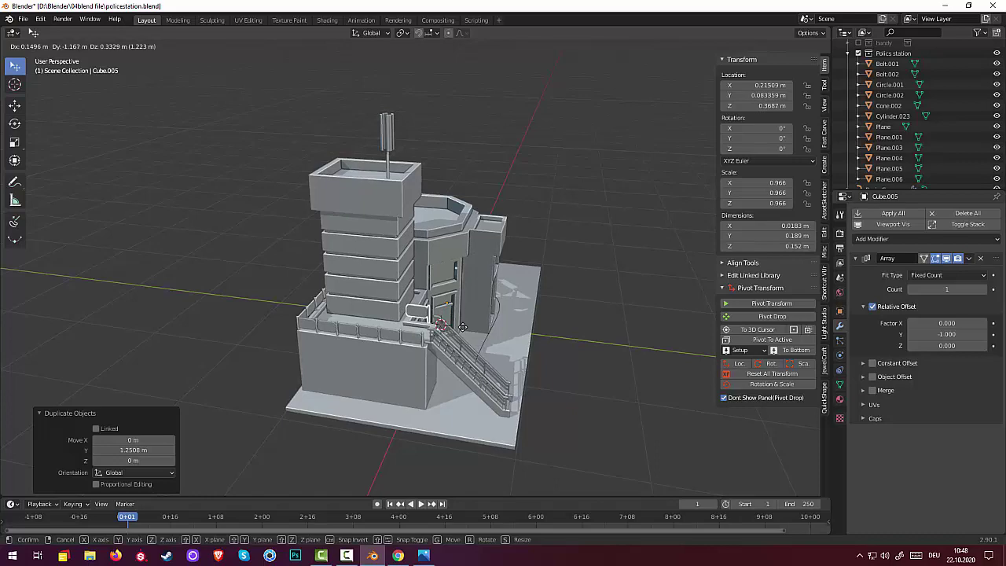
{"action": "key", "text": "y"}
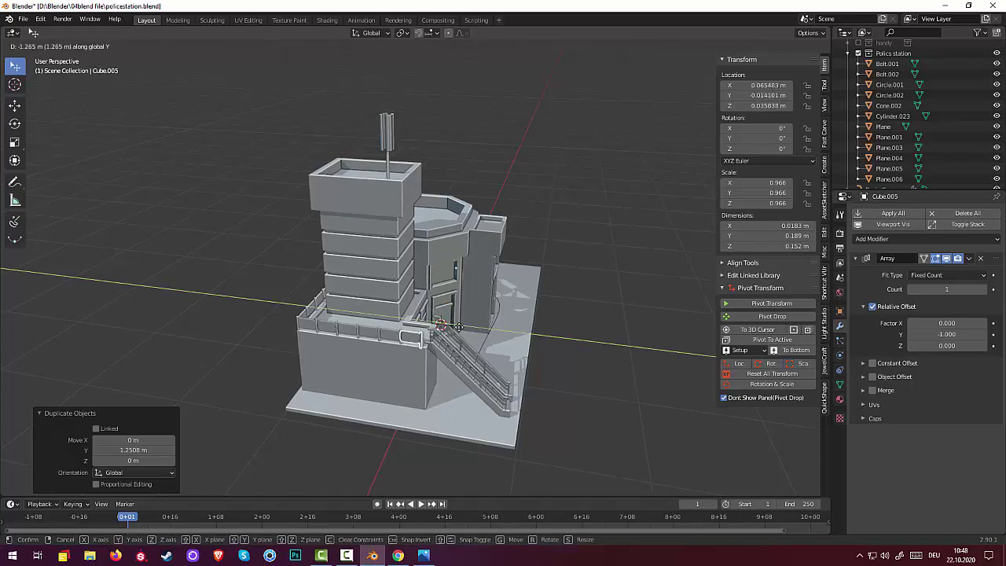
{"action": "left_click", "coordinate": [456, 326]}
{"action": "mouse_move", "coordinate": [456, 329]}
{"action": "middle_mouse_down"}
{"action": "mouse_move", "coordinate": [455, 353]}
{"action": "mouse_move", "coordinate": [391, 360]}
{"action": "middle_mouse_up"}
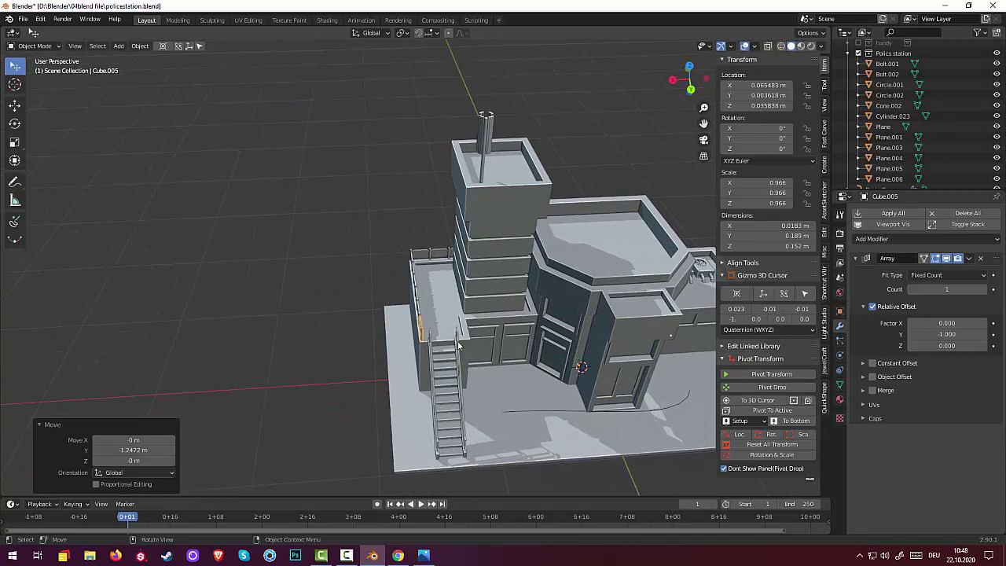
{"action": "key", "text": "Delete"}
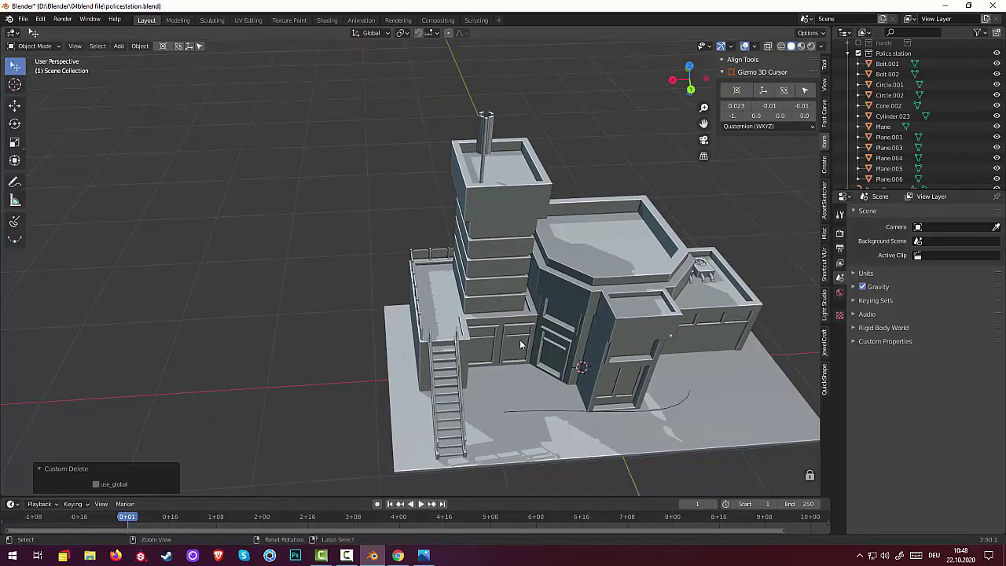
{"action": "key", "text": "ctrl+z"}
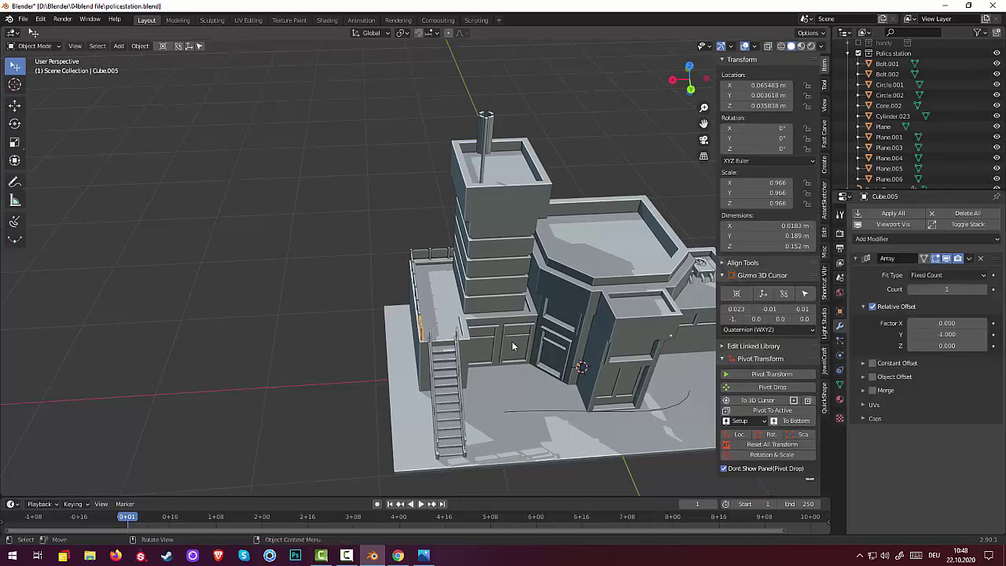
Shift the segment -0.386 m along X and 0.066 m along Y onto the stair landing
{"action": "key", "text": "g"}
{"action": "key", "text": "x"}
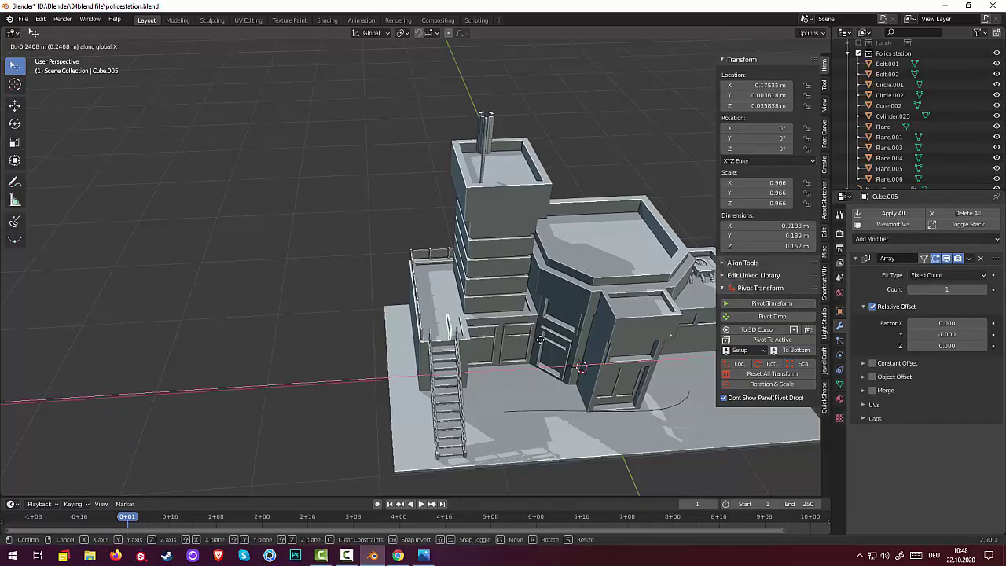
{"action": "left_click", "coordinate": [551, 338]}
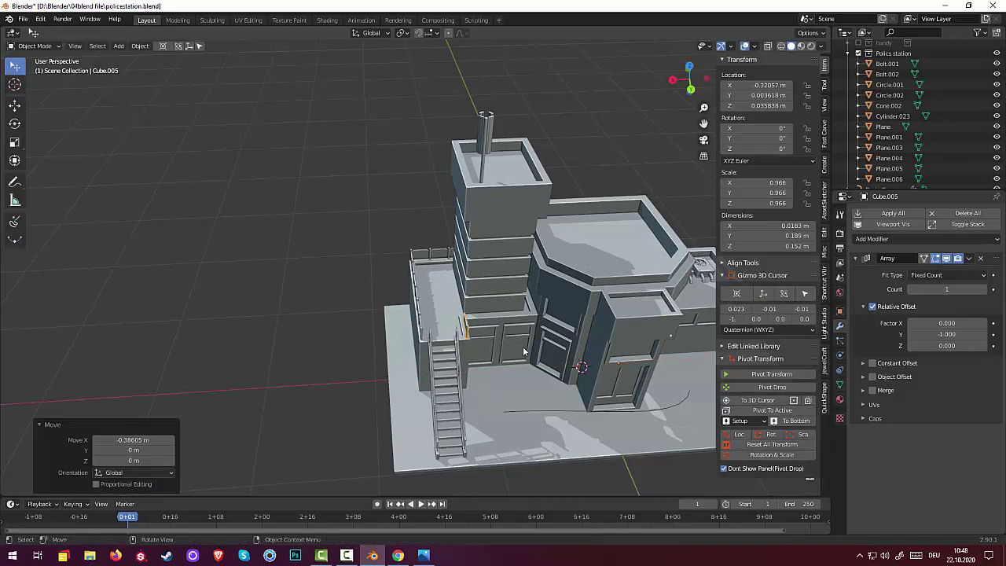
{"action": "mouse_move", "coordinate": [552, 338]}
{"action": "middle_mouse_down"}
{"action": "mouse_move", "coordinate": [429, 336]}
{"action": "mouse_move", "coordinate": [411, 350]}
{"action": "middle_mouse_up"}
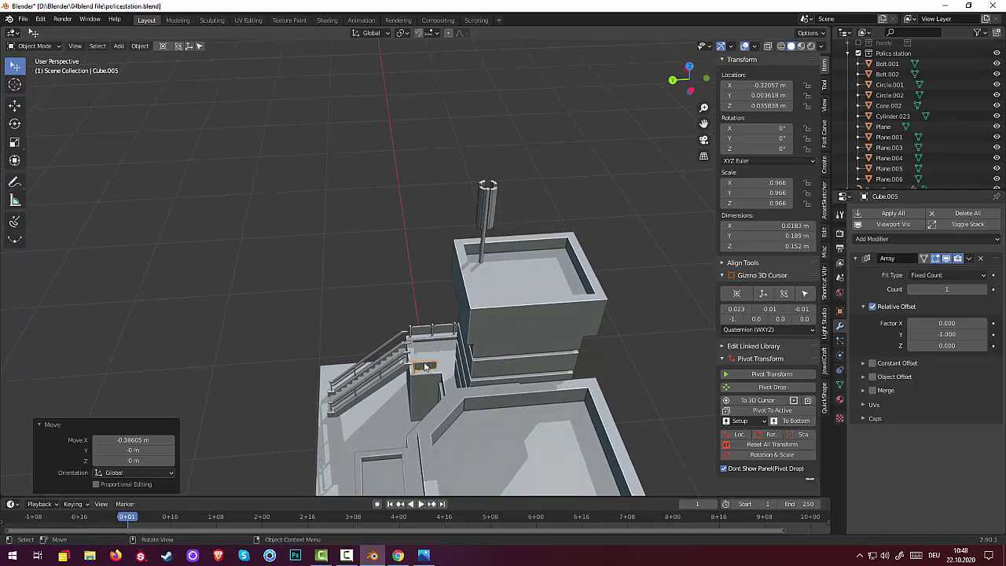
{"action": "mouse_move", "coordinate": [426, 364]}
{"action": "middle_mouse_down"}
{"action": "mouse_move", "coordinate": [466, 371]}
{"action": "mouse_move", "coordinate": [433, 369]}
{"action": "middle_mouse_up"}
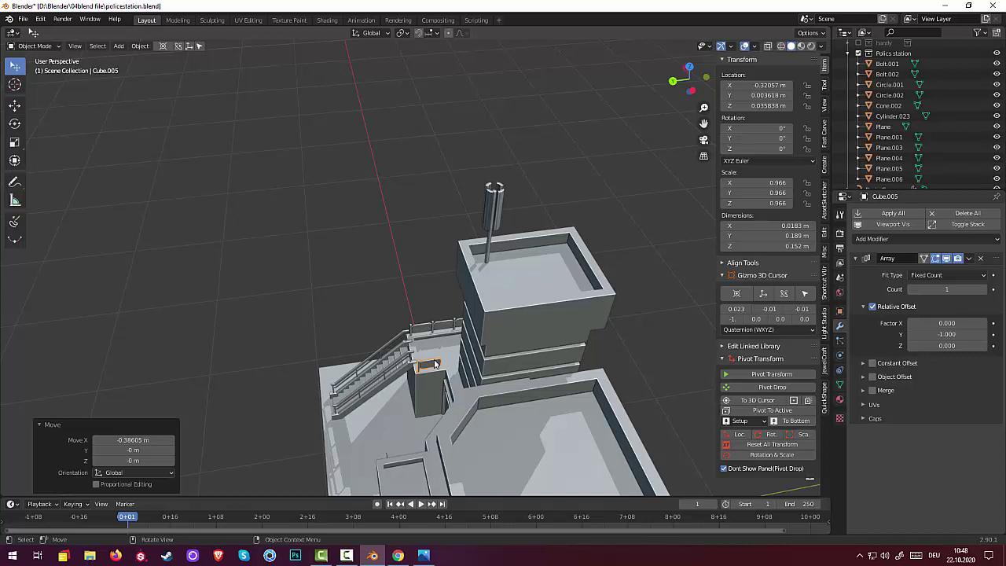
{"action": "key", "text": "g"}
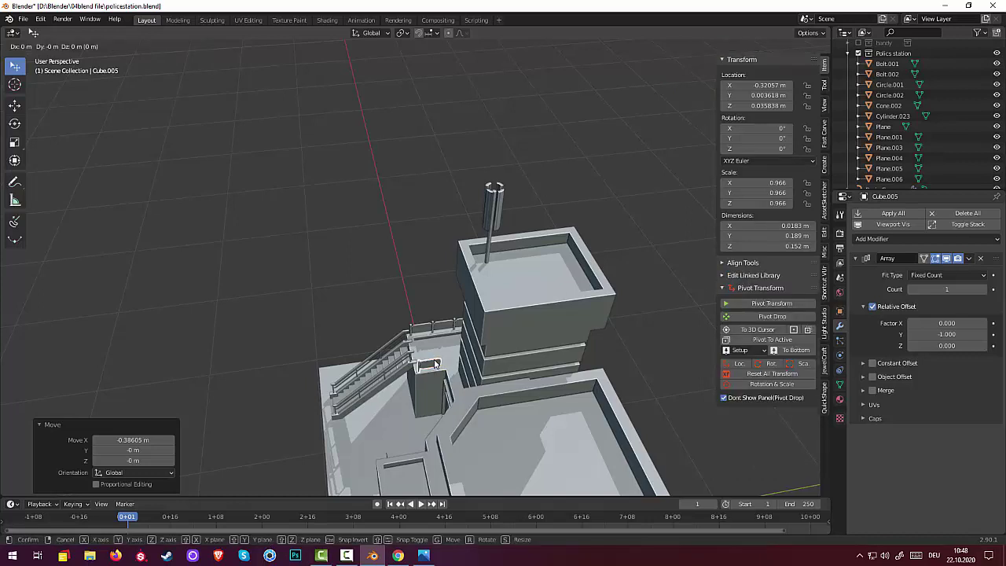
{"action": "key", "text": "y"}
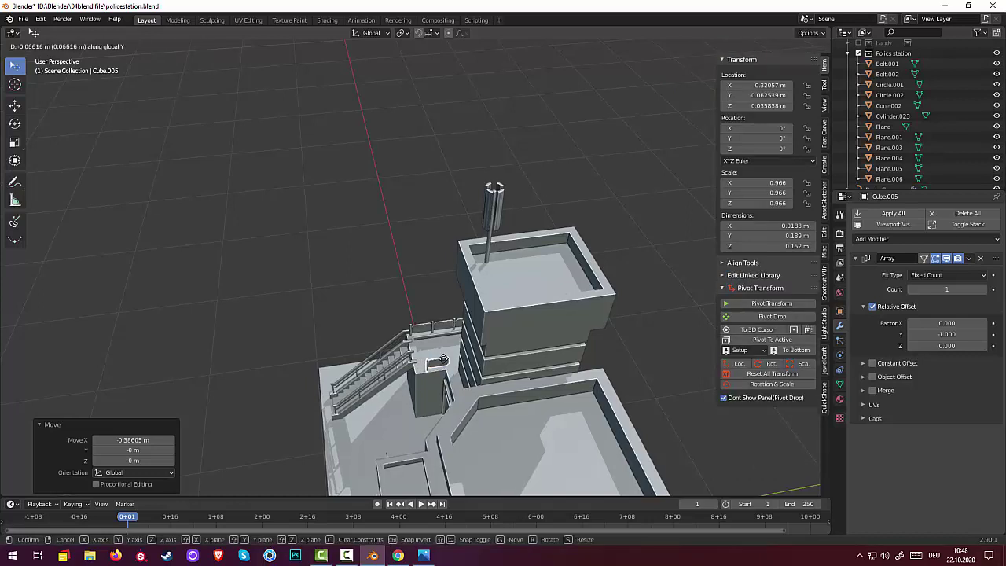
{"action": "left_click", "coordinate": [442, 360]}
{"action": "mouse_move", "coordinate": [519, 379]}
{"action": "middle_mouse_down"}
{"action": "mouse_move", "coordinate": [641, 378]}
{"action": "mouse_move", "coordinate": [700, 397]}
{"action": "mouse_move", "coordinate": [759, 361]}
{"action": "mouse_move", "coordinate": [601, 374]}
{"action": "mouse_move", "coordinate": [619, 377]}
{"action": "mouse_move", "coordinate": [616, 387]}
{"action": "middle_mouse_up"}
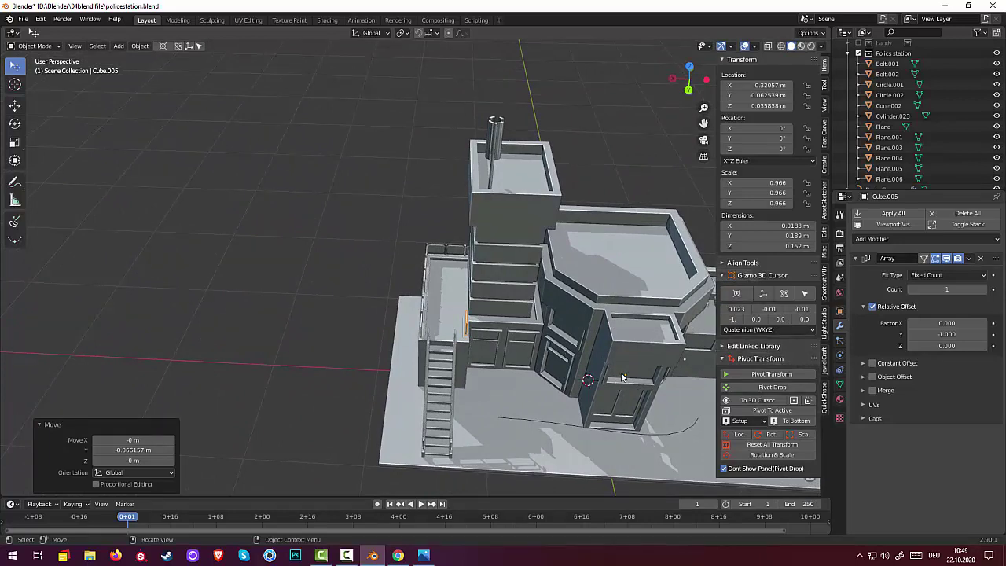
{"action": "mouse_move", "coordinate": [549, 363]}
{"action": "middle_mouse_down"}
{"action": "mouse_move", "coordinate": [551, 354]}
{"action": "mouse_move", "coordinate": [556, 368]}
{"action": "mouse_move", "coordinate": [544, 366]}
{"action": "middle_mouse_up"}
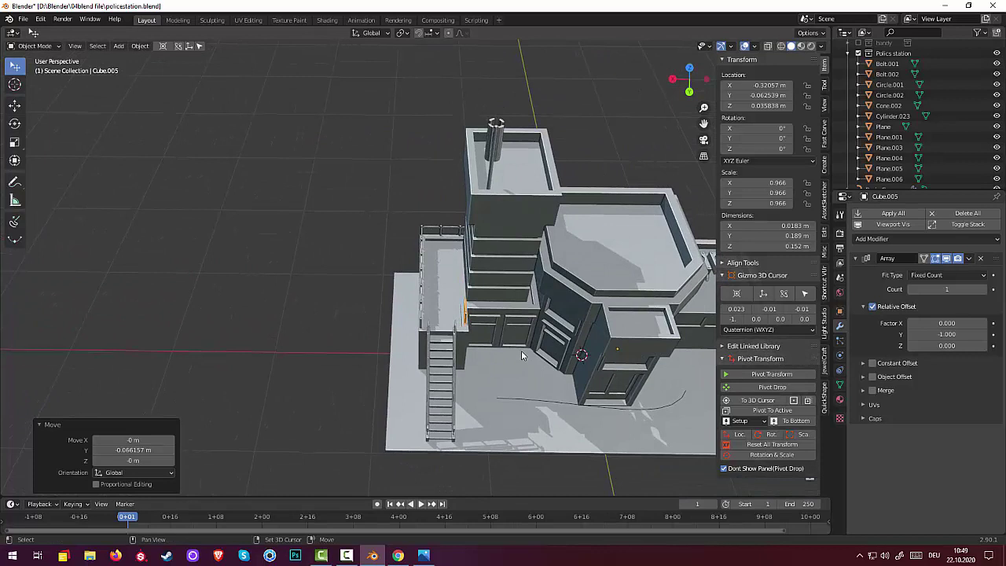
Duplicate the segment along X, then cancel a trial 90° rotation about Z
{"action": "key", "text": "shift+d"}
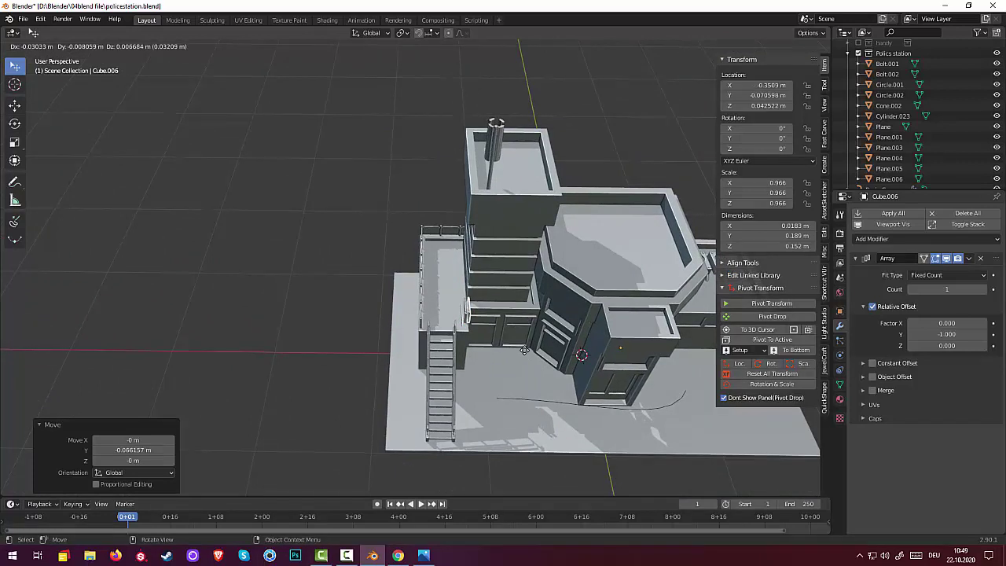
{"action": "key", "text": "x"}
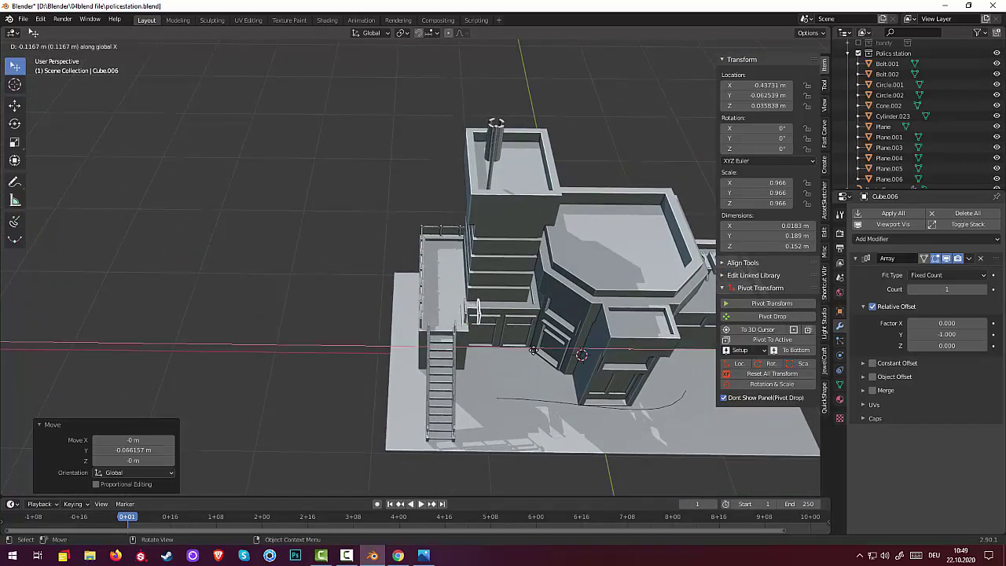
{"action": "left_click", "coordinate": [534, 350]}
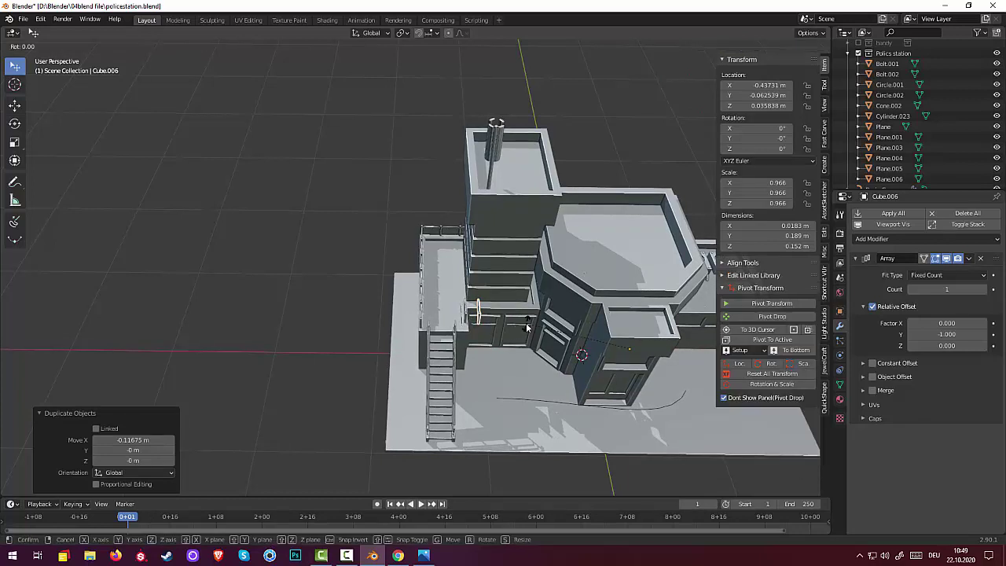
{"action": "type", "text": "rz90"}
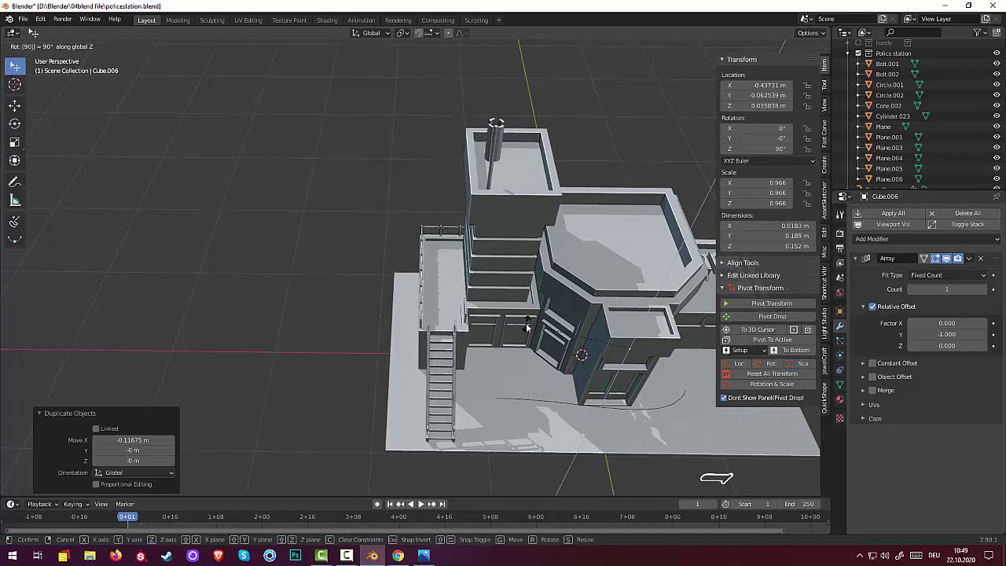
{"action": "key", "text": "Escape"}
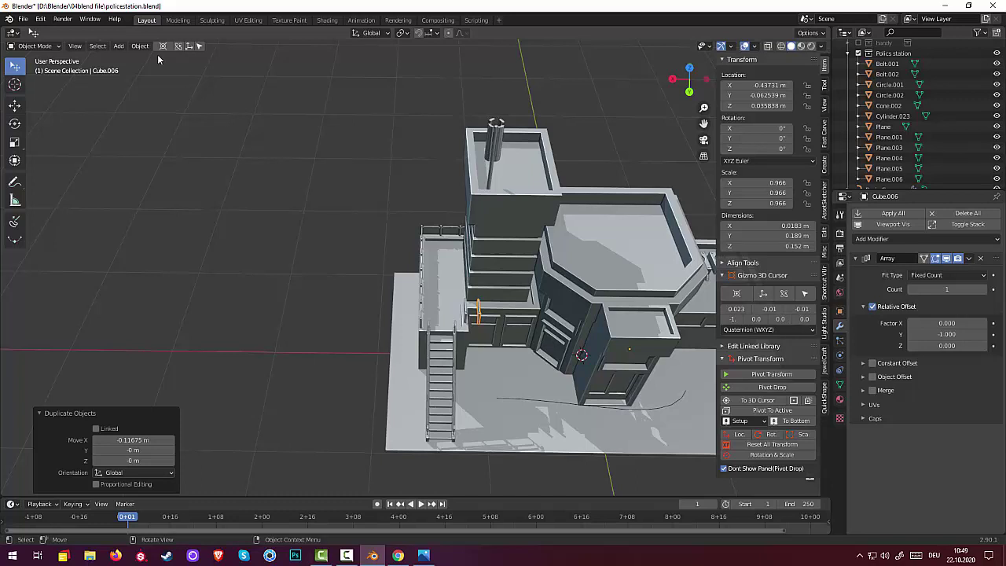
Set the railing piece's origin to its geometry and reset its location and scale
{"action": "left_click", "coordinate": [140, 46]}
{"action": "mouse_move", "coordinate": [157, 68]}
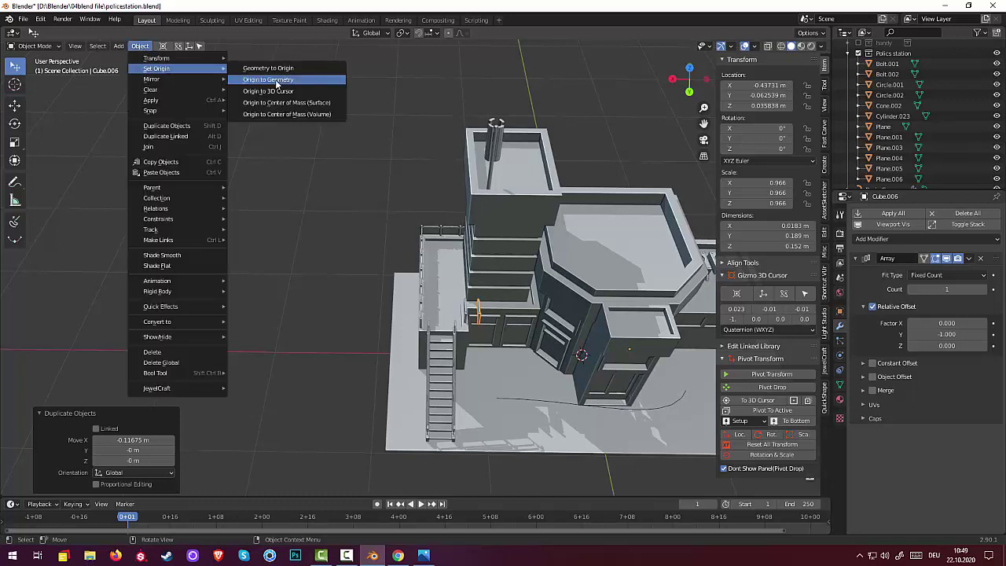
{"action": "left_click", "coordinate": [268, 79]}
{"action": "left_click", "coordinate": [763, 444]}
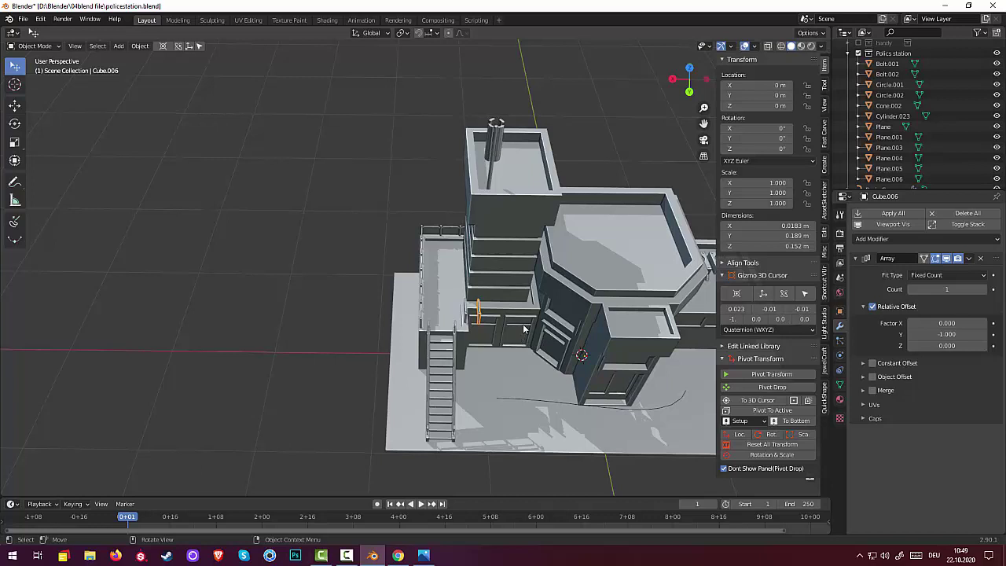
{"action": "type", "text": "rz"}
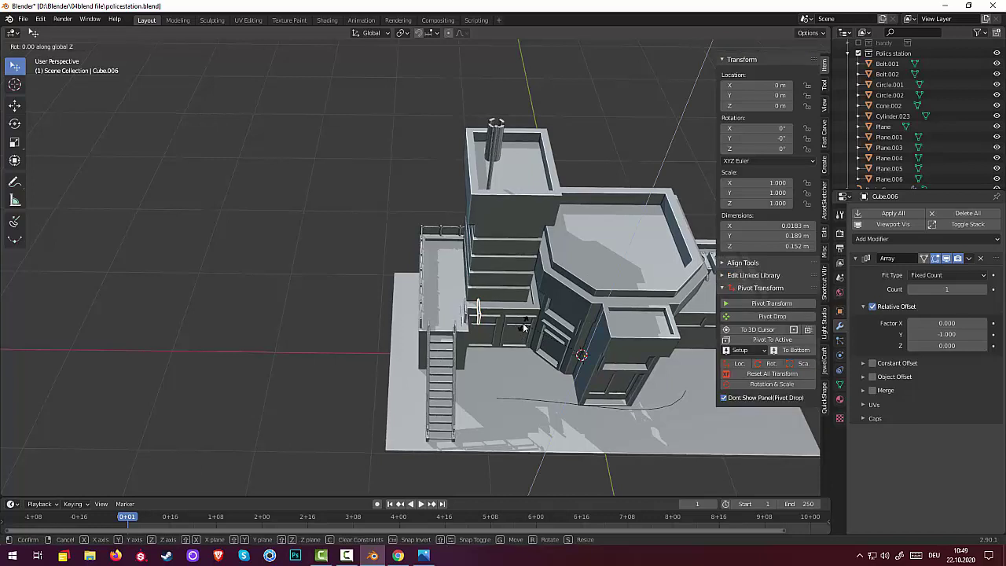
{"action": "type", "text": "90"}
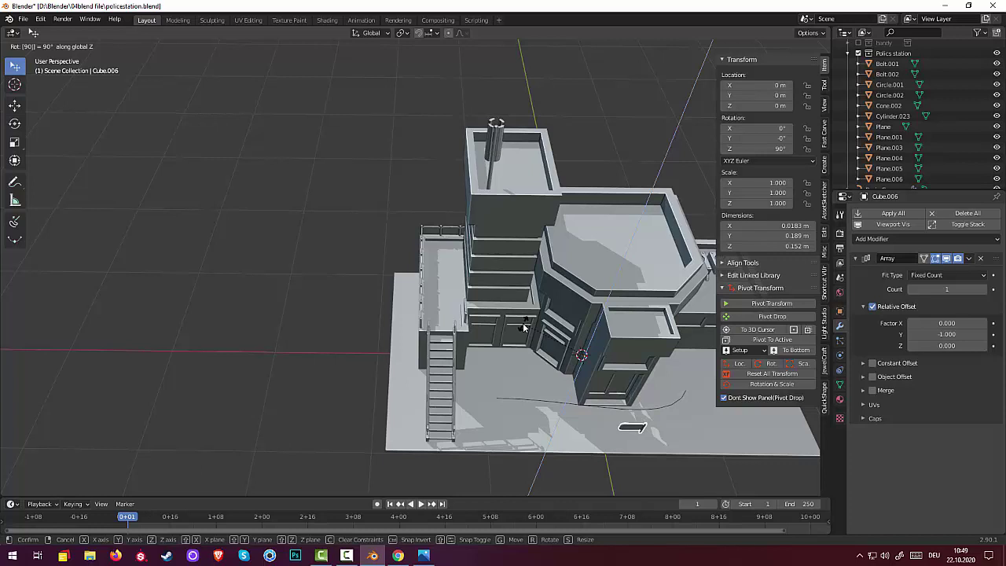
{"action": "key", "text": "Escape"}
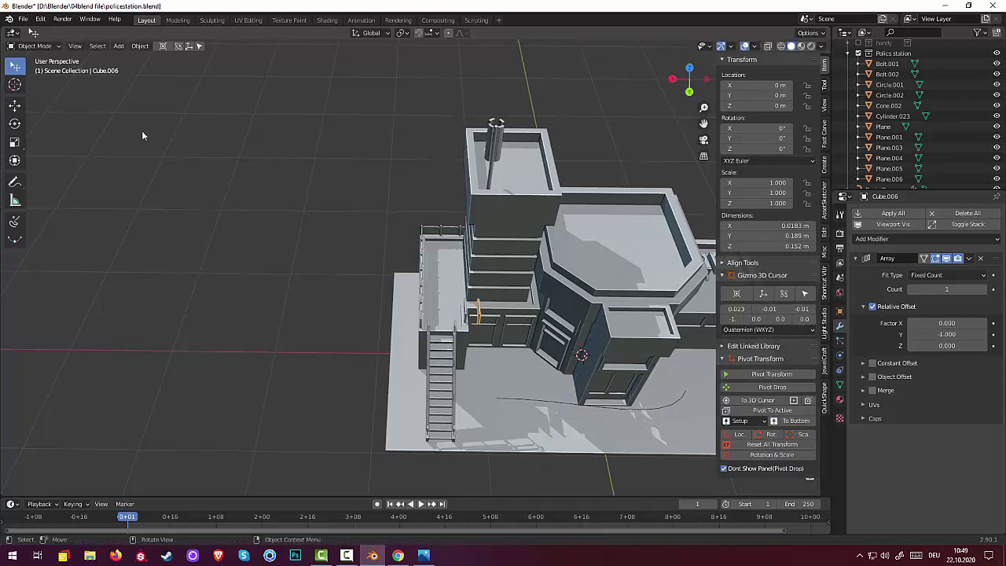
{"action": "left_click", "coordinate": [140, 46]}
{"action": "mouse_move", "coordinate": [156, 68]}
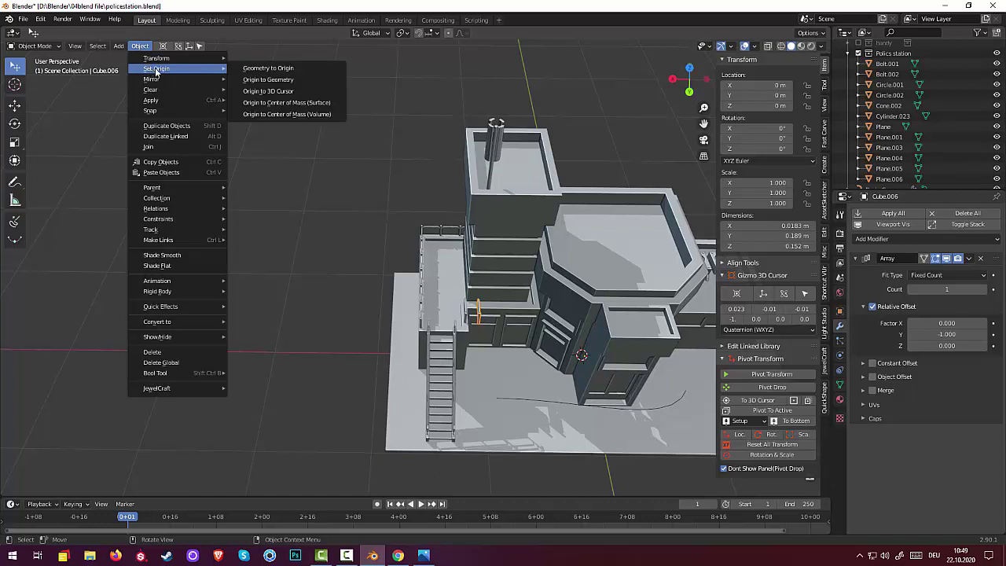
{"action": "left_click", "coordinate": [284, 80]}
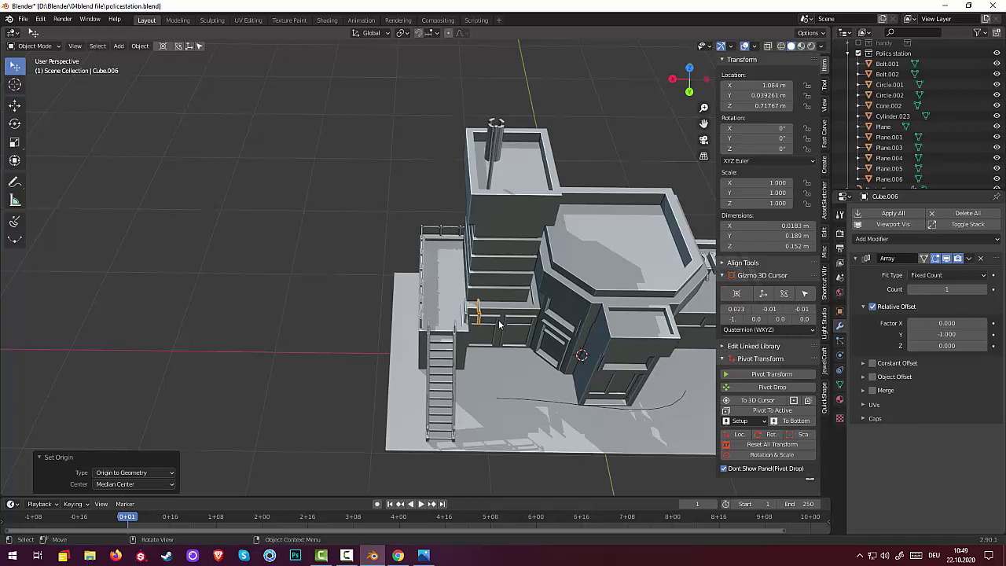
Rotate the railing piece -90° about Z so it sits crosswise
{"action": "key", "text": "r"}
{"action": "type", "text": "z"}
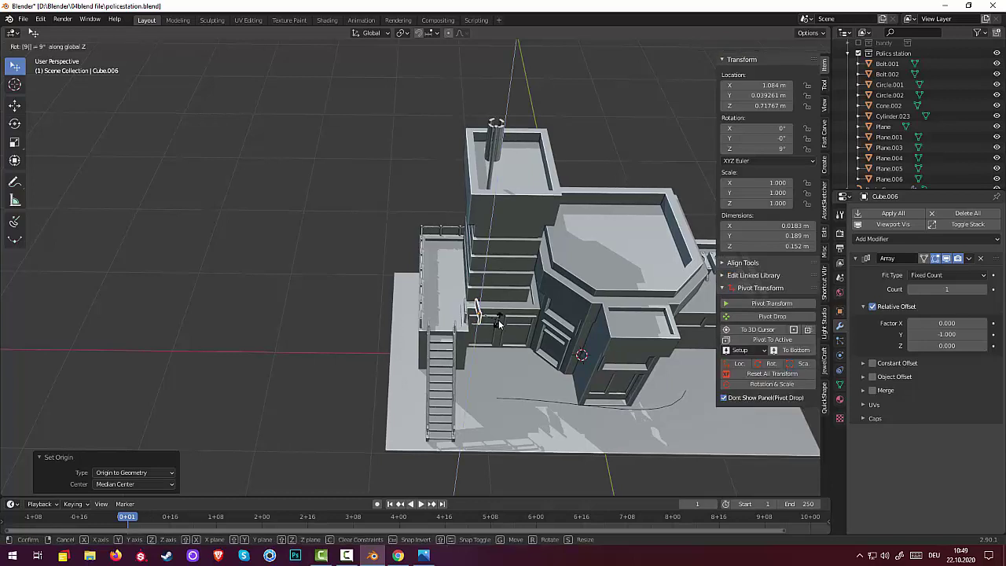
{"action": "type", "text": "90"}
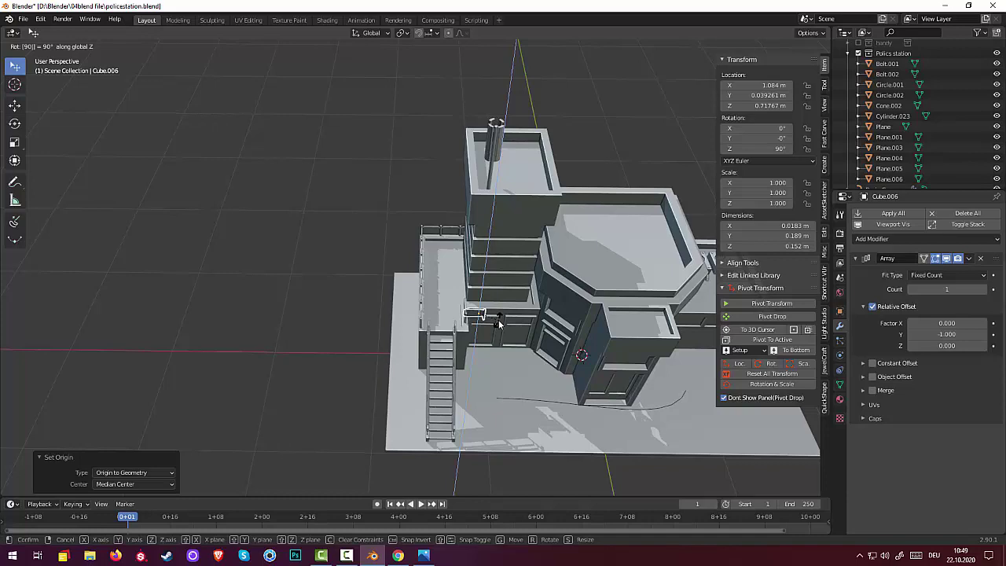
{"action": "type", "text": "-90"}
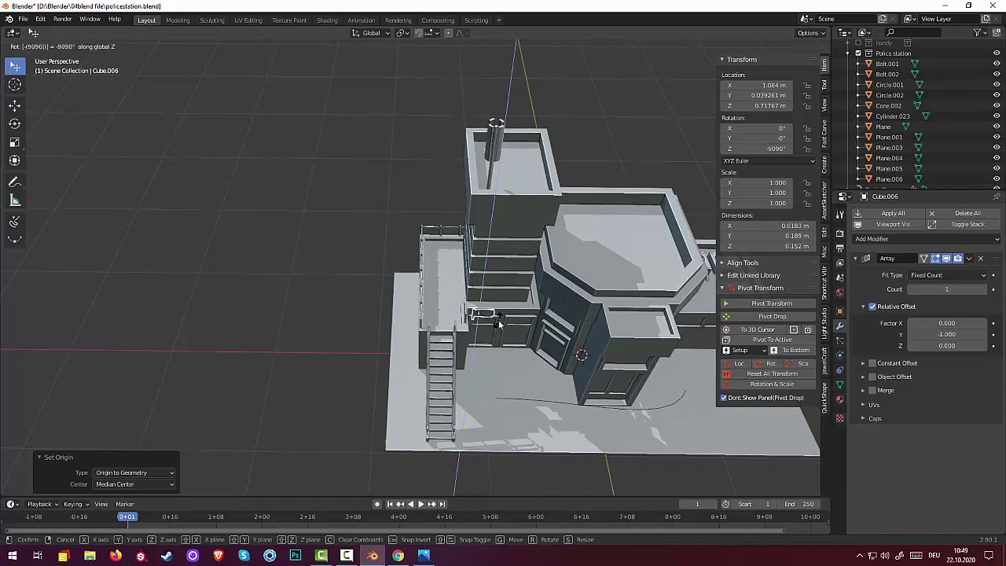
{"action": "key", "text": "Return"}
{"action": "mouse_move", "coordinate": [496, 323]}
{"action": "middle_mouse_down"}
{"action": "mouse_move", "coordinate": [412, 327]}
{"action": "mouse_move", "coordinate": [566, 343]}
{"action": "middle_mouse_up"}
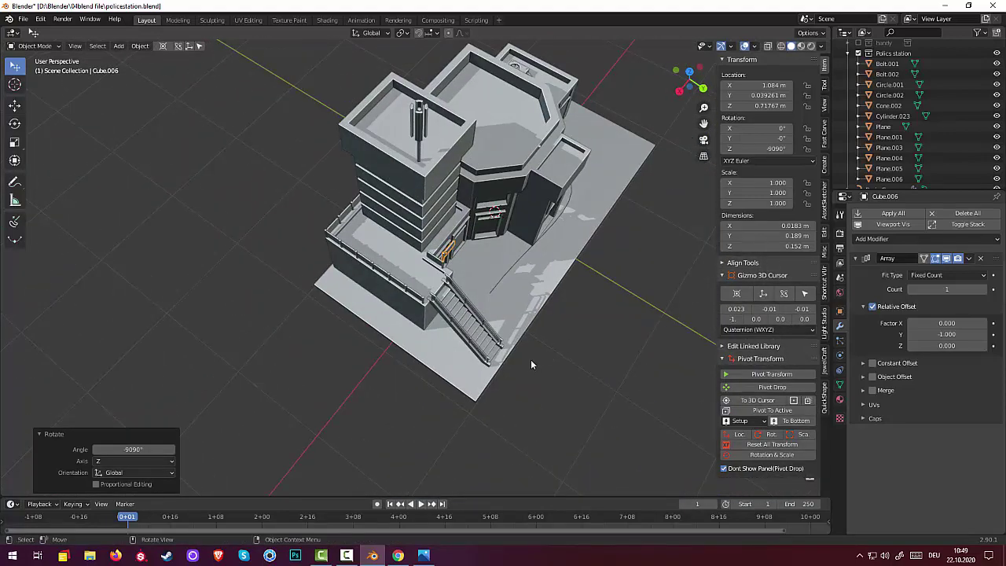
From top view, move the turned railing piece onto the ledge at the tower's base
{"action": "key", "text": "KP_7"}
{"action": "scroll", "coordinate": [286, 318], "scroll_direction": "up", "scroll_amount": 2}
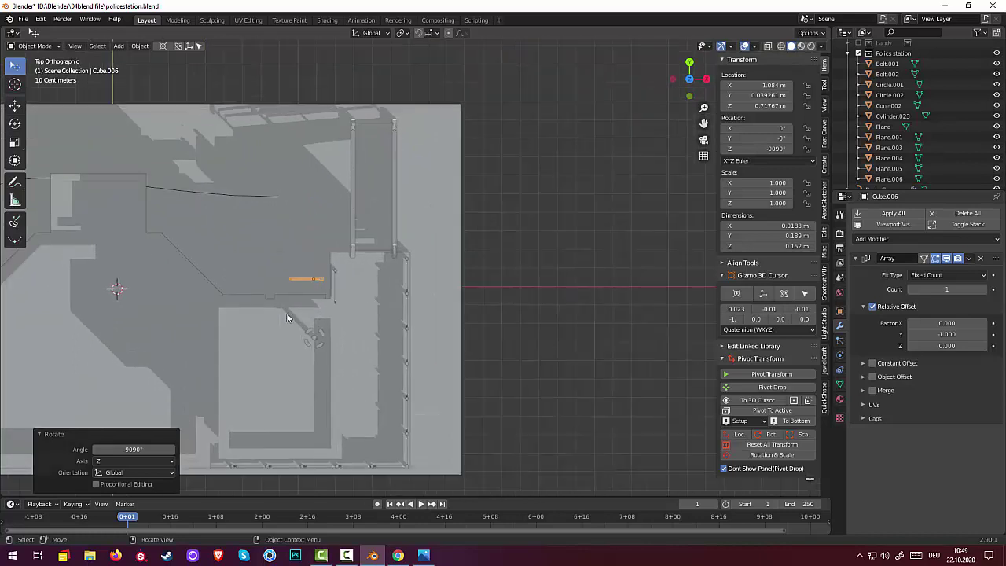
{"action": "key", "text": "g"}
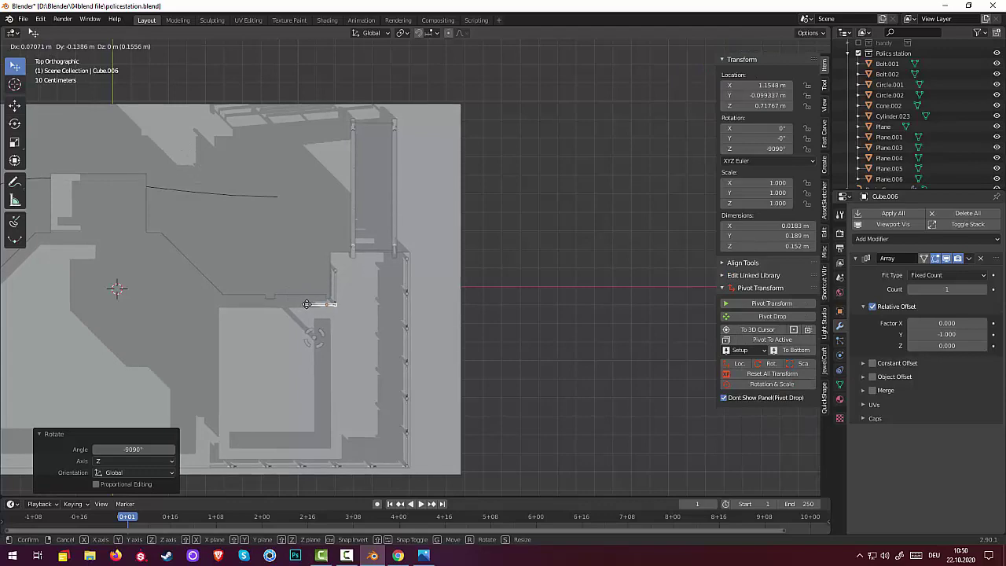
{"action": "left_click", "coordinate": [307, 303]}
{"action": "mouse_move", "coordinate": [367, 318]}
{"action": "middle_mouse_down"}
{"action": "mouse_move", "coordinate": [341, 279]}
{"action": "mouse_move", "coordinate": [241, 272]}
{"action": "middle_mouse_up"}
{"action": "scroll", "coordinate": [398, 339], "scroll_direction": "up", "scroll_amount": 3}
{"action": "scroll", "coordinate": [394, 344], "scroll_direction": "up", "scroll_amount": 2}
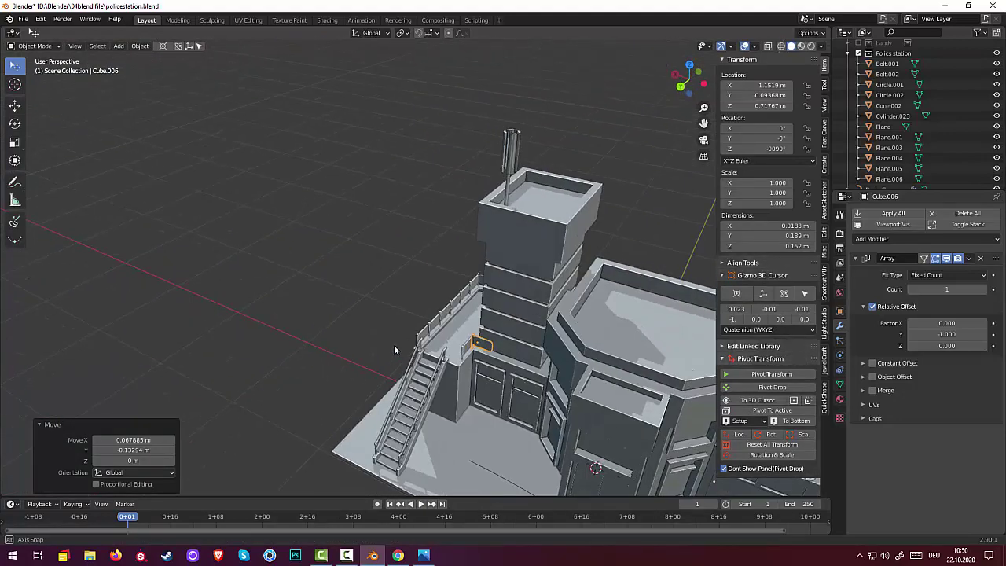
{"action": "mouse_move", "coordinate": [394, 345]}
{"action": "middle_mouse_down"}
{"action": "mouse_move", "coordinate": [516, 393]}
{"action": "mouse_move", "coordinate": [547, 399]}
{"action": "mouse_move", "coordinate": [556, 384]}
{"action": "middle_mouse_up"}
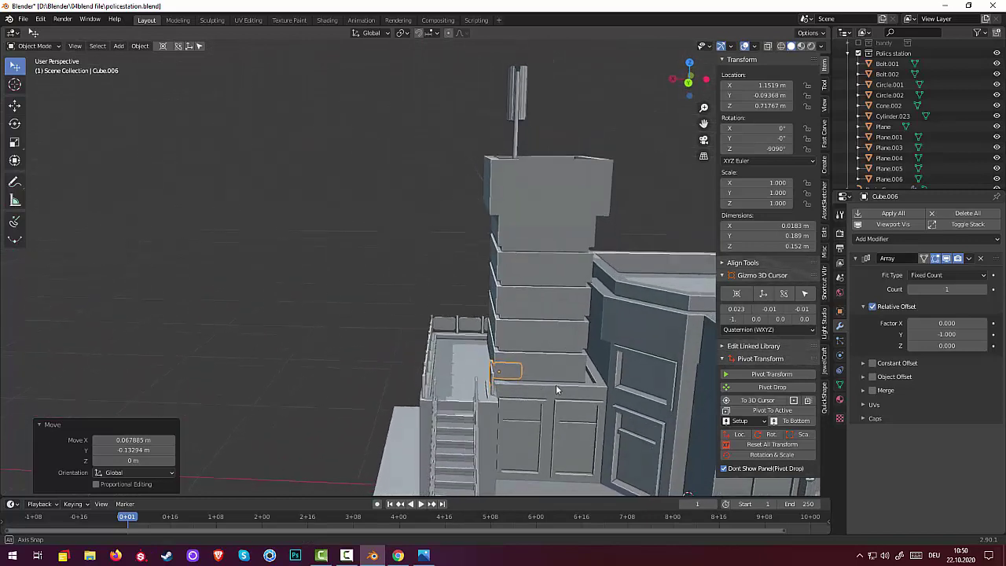
Raise the Array modifier count to 4 for a 0.755 m railing run
{"action": "left_click", "coordinate": [984, 290]}
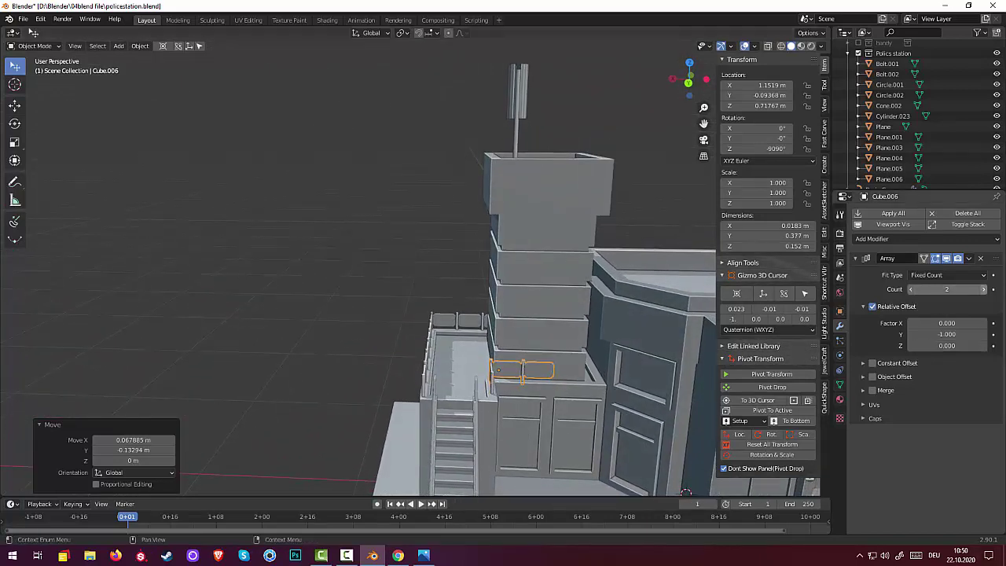
{"action": "left_click", "coordinate": [984, 290]}
{"action": "left_click", "coordinate": [985, 291]}
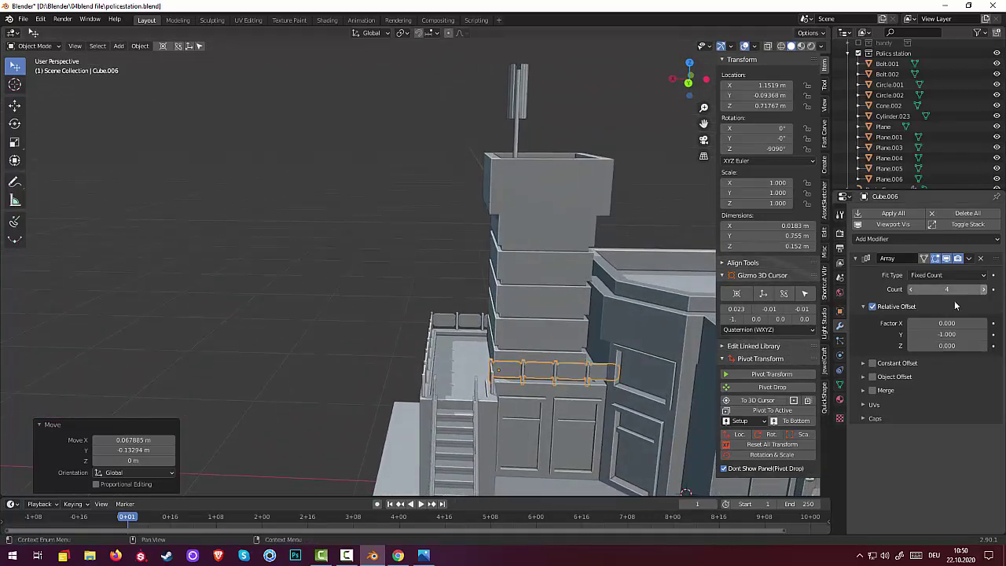
{"action": "left_click", "coordinate": [563, 438]}
{"action": "middle_click_drag", "start_coordinate": [561, 437], "coordinate": [625, 431]}
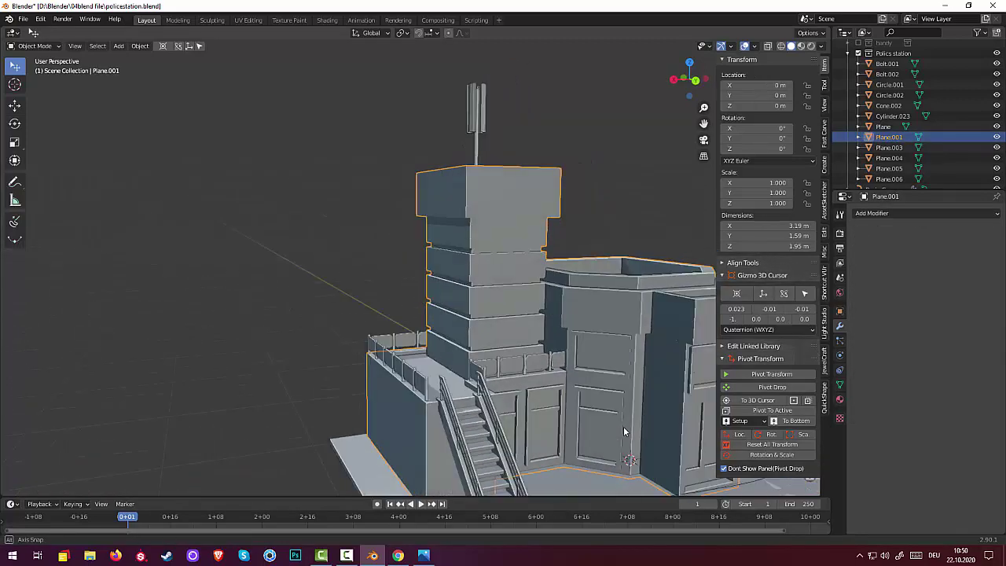
Orbit around the finished building and select the door panel Plane.006
{"action": "scroll", "coordinate": [623, 426], "scroll_direction": "down", "scroll_amount": 3}
{"action": "mouse_move", "coordinate": [713, 423]}
{"action": "middle_mouse_down"}
{"action": "mouse_move", "coordinate": [546, 438]}
{"action": "mouse_move", "coordinate": [582, 415]}
{"action": "mouse_move", "coordinate": [551, 418]}
{"action": "mouse_move", "coordinate": [618, 366]}
{"action": "mouse_move", "coordinate": [501, 348]}
{"action": "mouse_move", "coordinate": [486, 380]}
{"action": "middle_mouse_up"}
{"action": "scroll", "coordinate": [593, 428], "scroll_direction": "down", "scroll_amount": 3}
{"action": "scroll", "coordinate": [581, 431], "scroll_direction": "up", "scroll_amount": 4}
{"action": "scroll", "coordinate": [546, 438], "scroll_direction": "down", "scroll_amount": 2}
{"action": "left_click", "coordinate": [618, 366]}
{"action": "scroll", "coordinate": [478, 397], "scroll_direction": "up", "scroll_amount": 3}
{"action": "scroll", "coordinate": [589, 432], "scroll_direction": "up", "scroll_amount": 3}
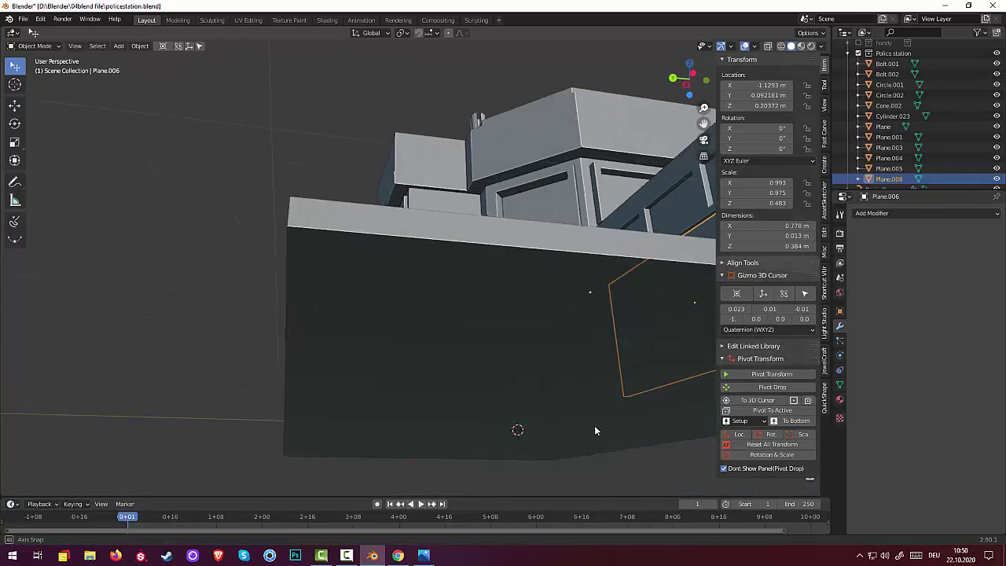
{"action": "scroll", "coordinate": [594, 425], "scroll_direction": "down", "scroll_amount": 5}
{"action": "left_click", "coordinate": [668, 416]}
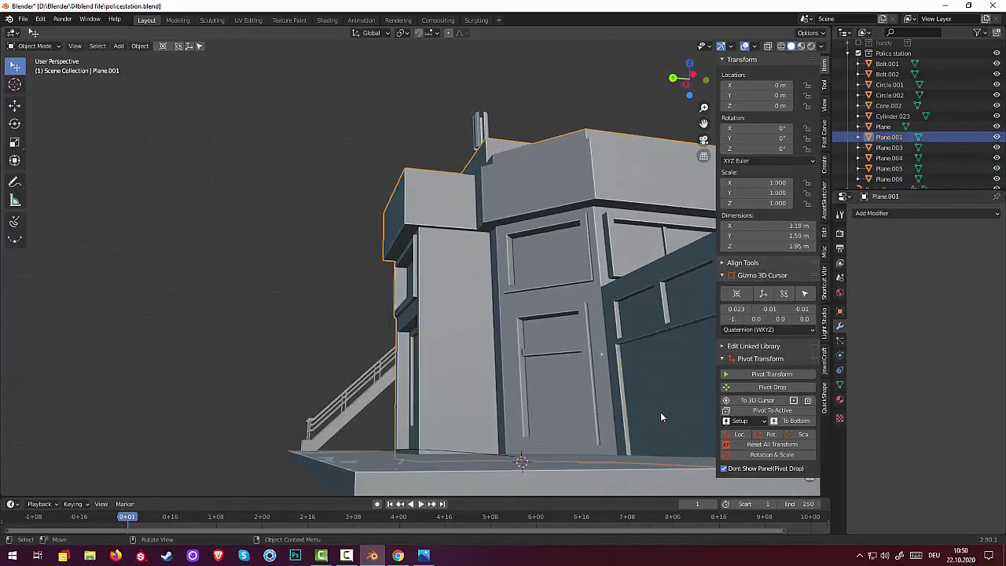
{"action": "left_click", "coordinate": [659, 409]}
{"action": "mouse_move", "coordinate": [649, 406]}
{"action": "middle_mouse_down"}
{"action": "mouse_move", "coordinate": [636, 413]}
{"action": "mouse_move", "coordinate": [621, 472]}
{"action": "middle_mouse_up"}
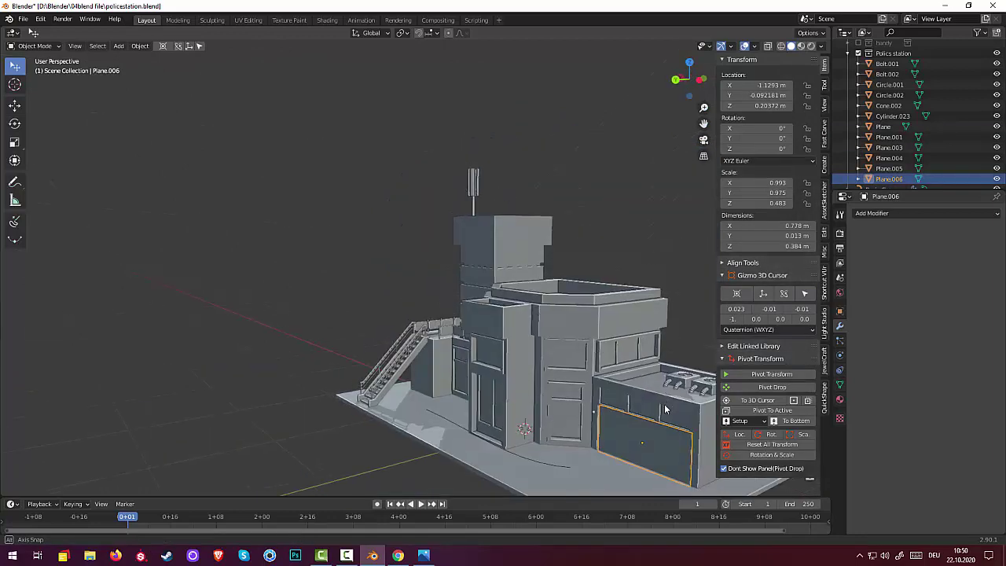
Switch Plane.006 from Object Mode to Edit Mode via the mode list
{"action": "left_click", "coordinate": [27, 45]}
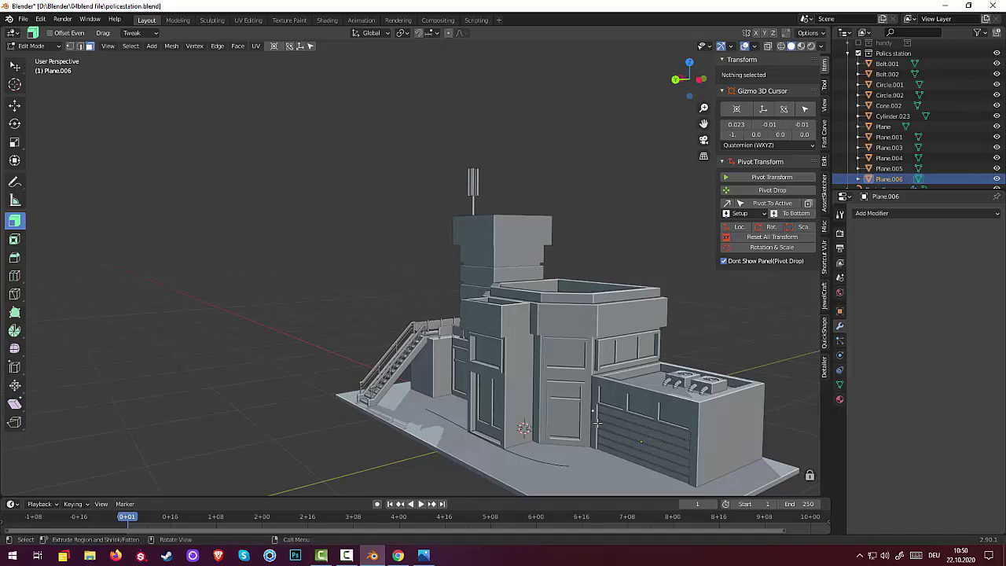
{"action": "mouse_move", "coordinate": [598, 422]}
{"action": "middle_mouse_down"}
{"action": "mouse_move", "coordinate": [645, 476]}
{"action": "mouse_move", "coordinate": [621, 315]}
{"action": "middle_mouse_up"}
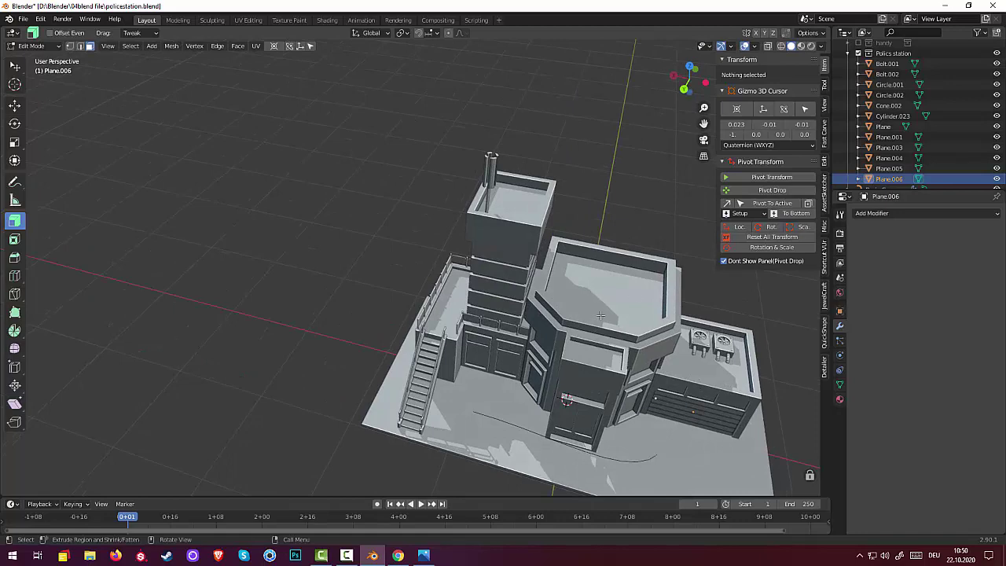
{"action": "middle_click_drag", "start_coordinate": [518, 213], "coordinate": [524, 210]}
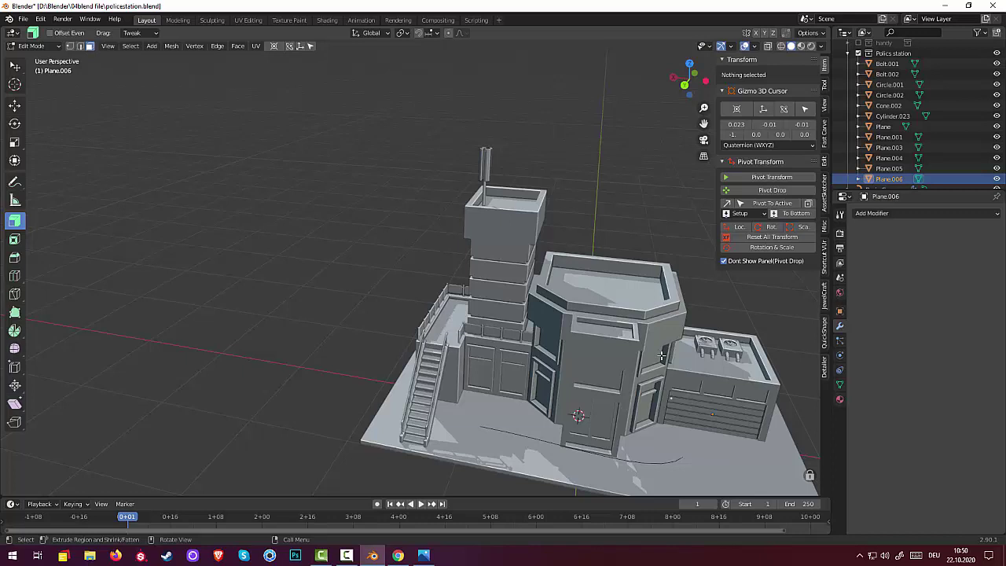
{"action": "left_click", "coordinate": [348, 560]}
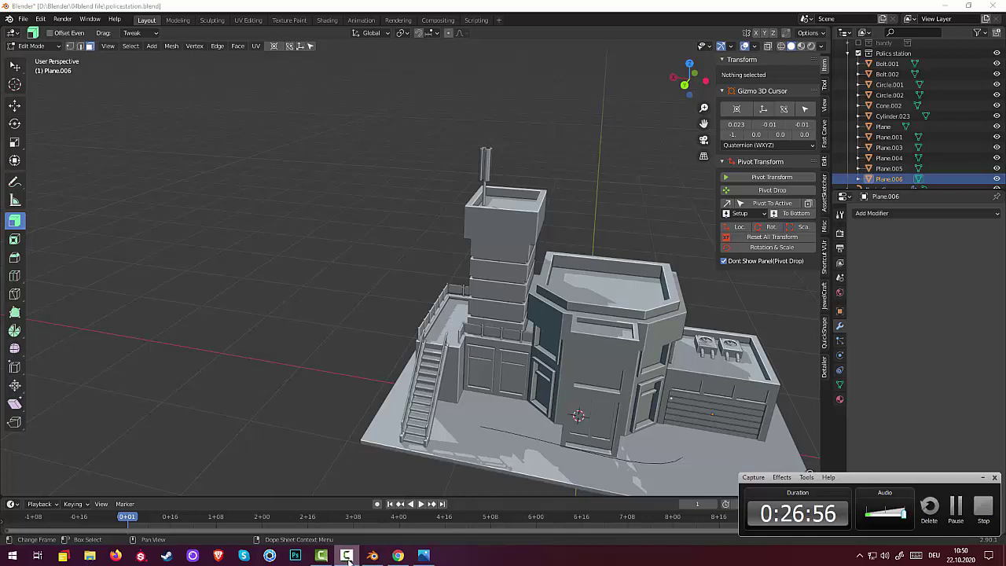